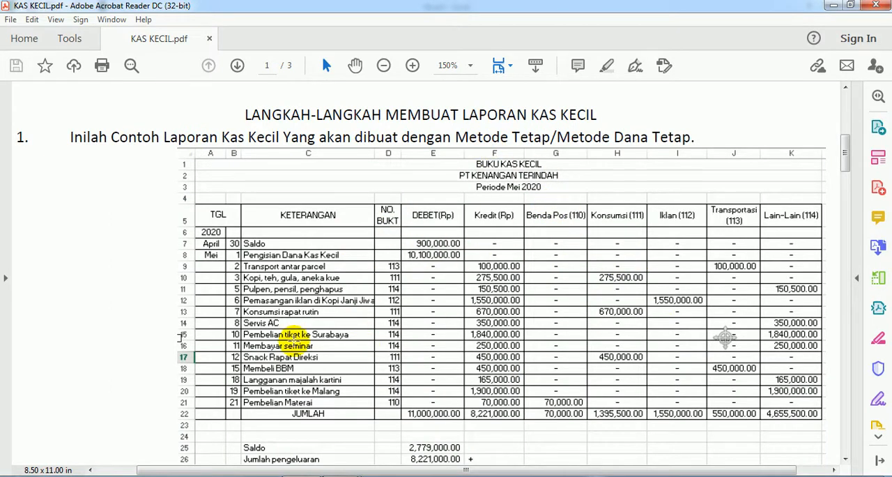
- Read the introduction on petty cash, covering its definition and the Metode Tetap and Metode Berubah-ubah methods
scroll(309, 342, up, 10)
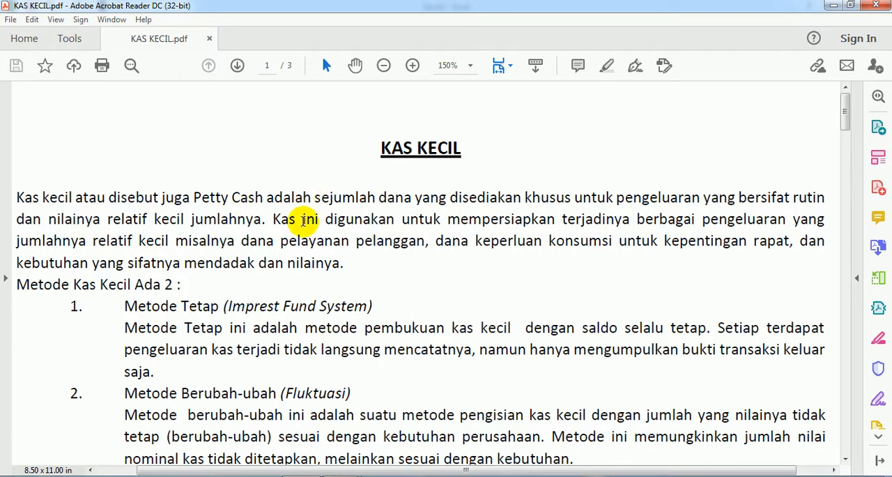
scroll(305, 220, down, 1)
scroll(304, 220, down, 2)
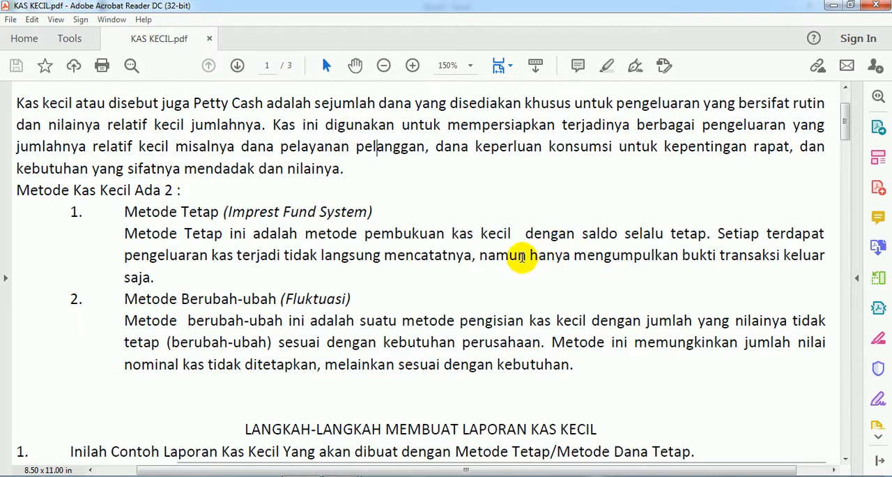
scroll(523, 245, down, 3)
scroll(523, 246, down, 7)
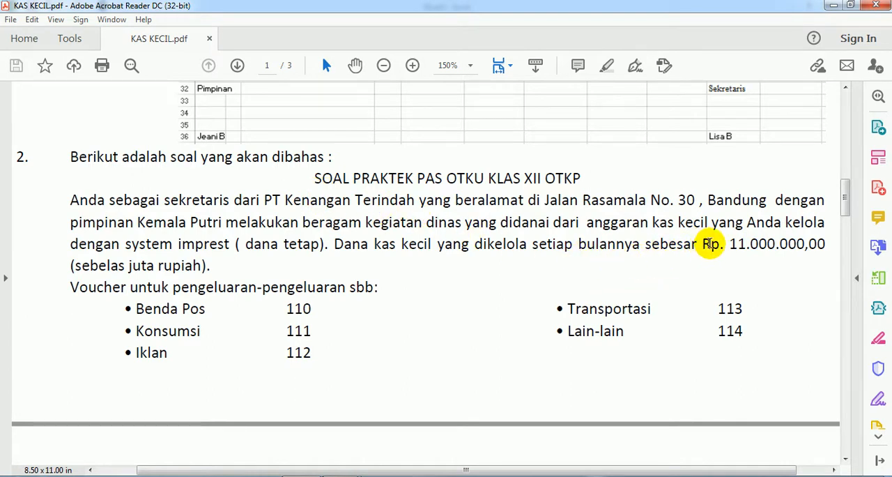
scroll(412, 251, up, 4)
scroll(402, 252, up, 15)
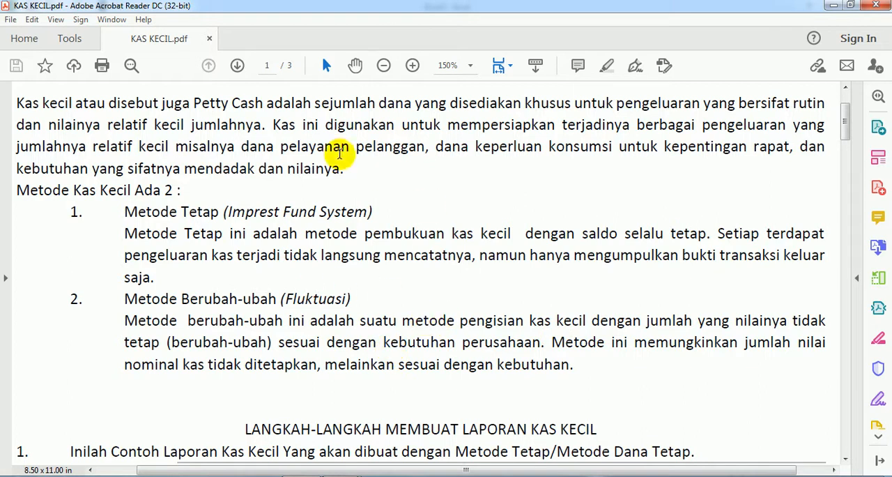
scroll(250, 282, down, 1)
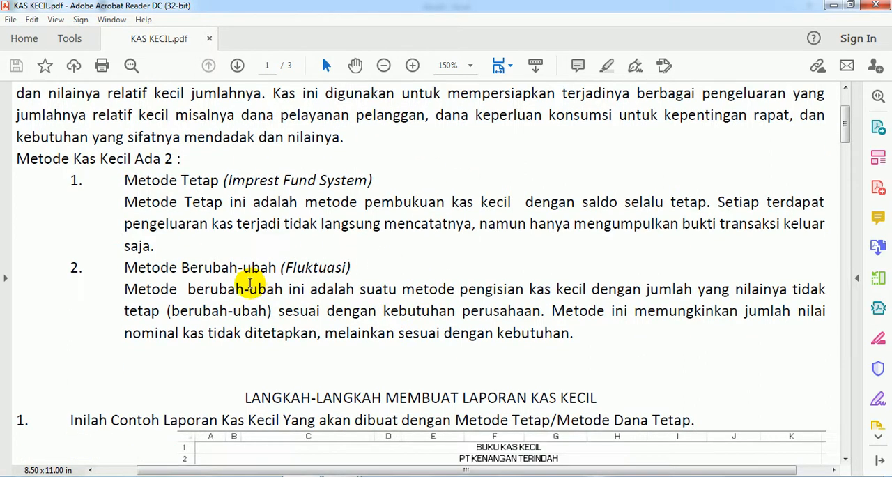
scroll(286, 269, down, 2)
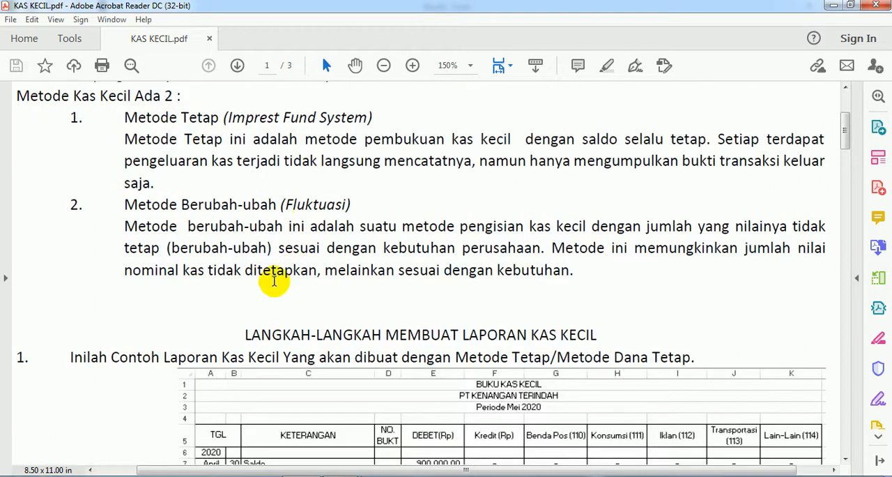
scroll(348, 258, down, 3)
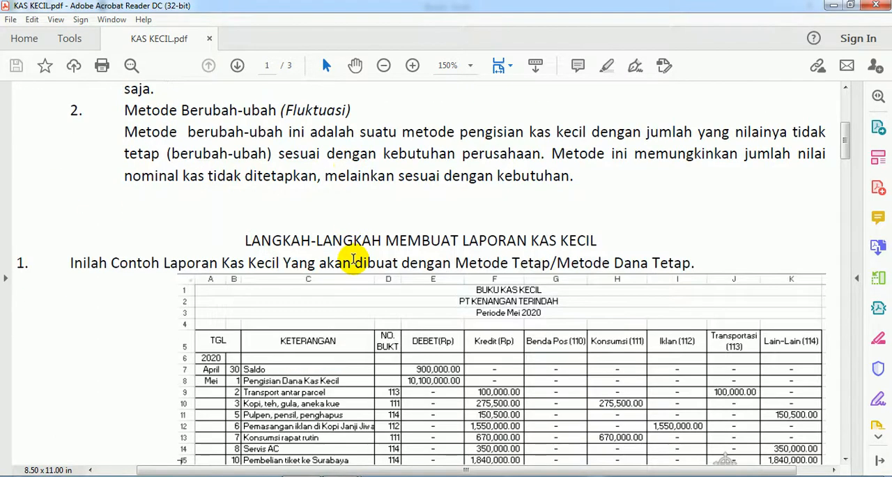
- Examine the sample Buku Kas Kecil report for Mei 2020, from its column headings to the closing summary and signature block
scroll(354, 259, down, 3)
scroll(353, 254, down, 2)
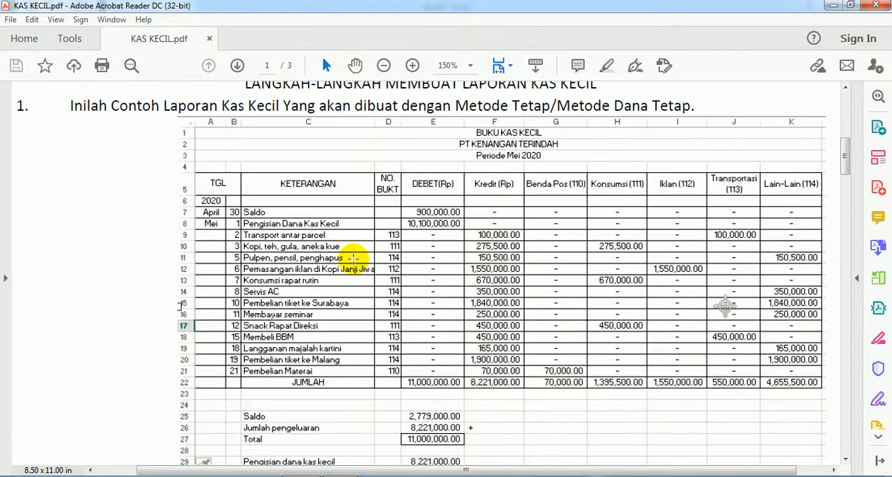
scroll(353, 258, up, 1)
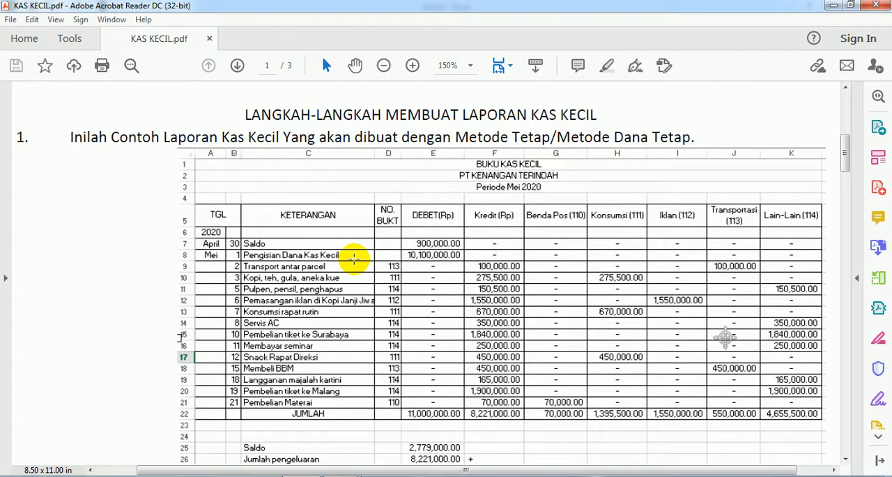
scroll(394, 263, down, 1)
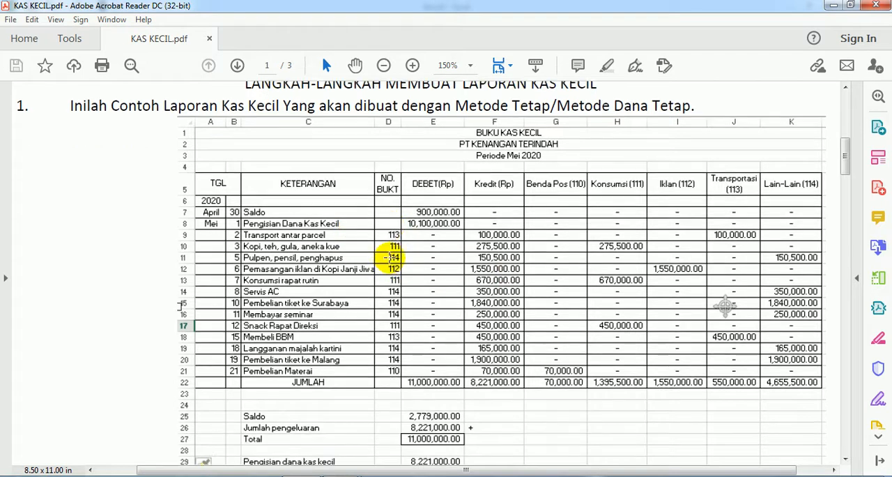
scroll(404, 262, down, 1)
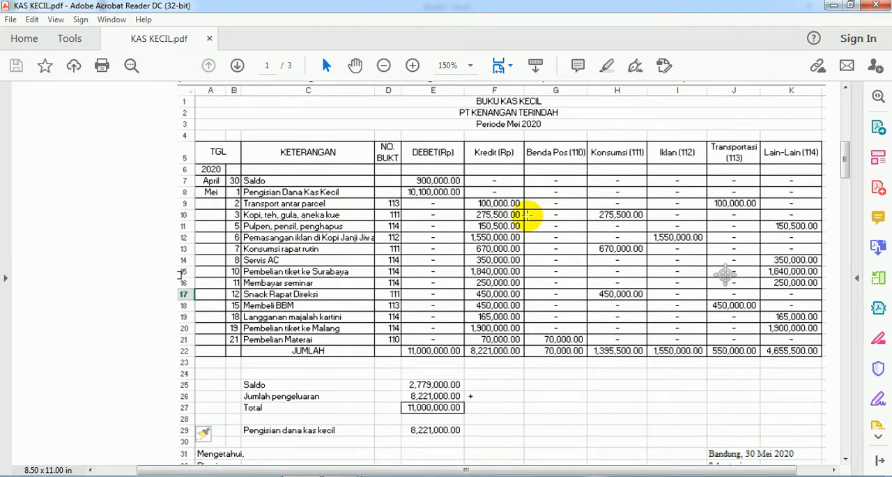
scroll(552, 210, down, 1)
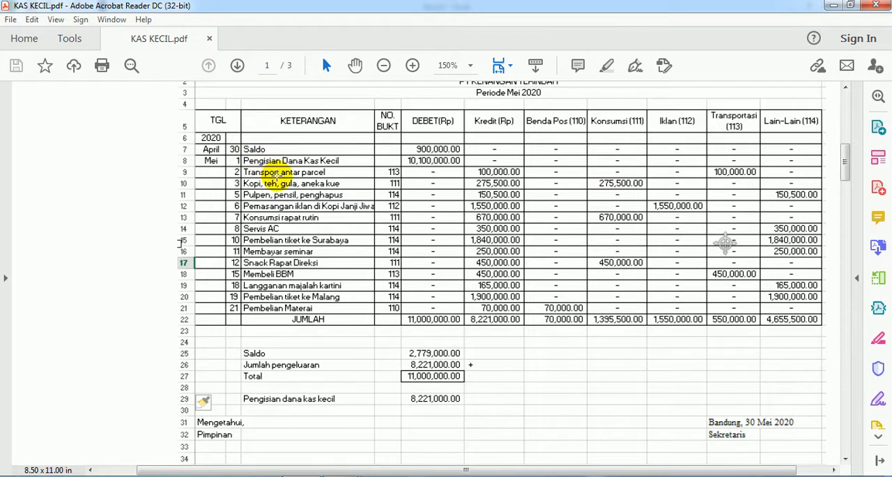
scroll(272, 175, up, 1)
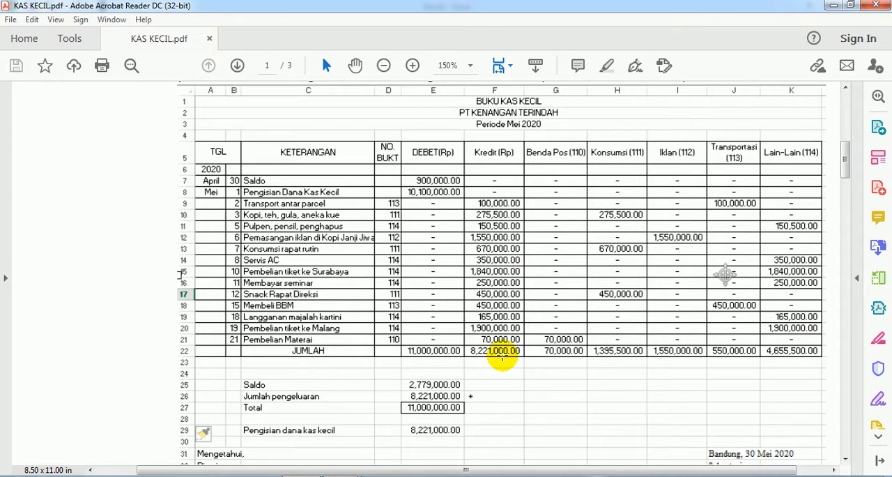
- Read the practice exercise in section 2, including the voucher codes and the list of Mei 2020 transactions
scroll(127, 263, down, 5)
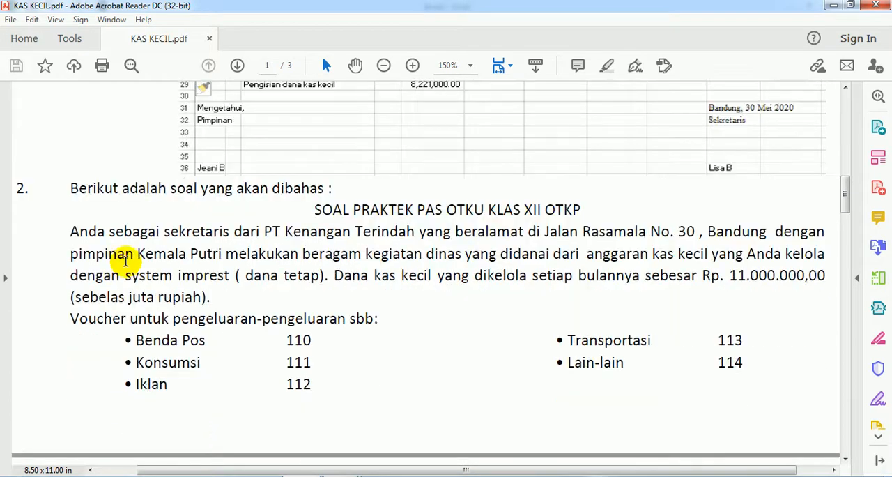
scroll(126, 259, down, 1)
scroll(205, 259, down, 5)
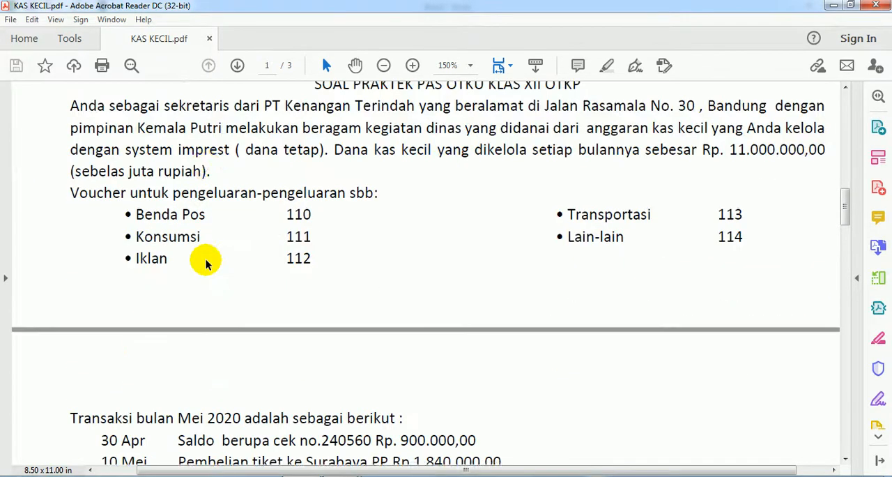
scroll(205, 258, down, 2)
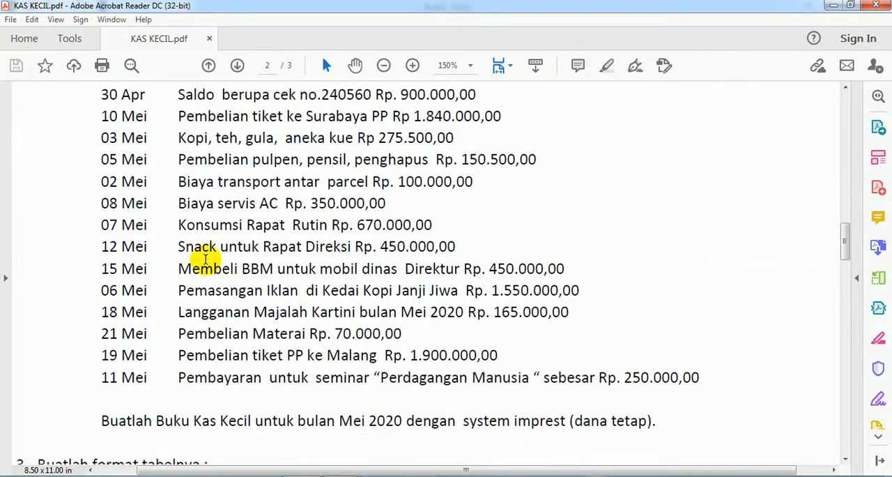
scroll(206, 258, up, 1)
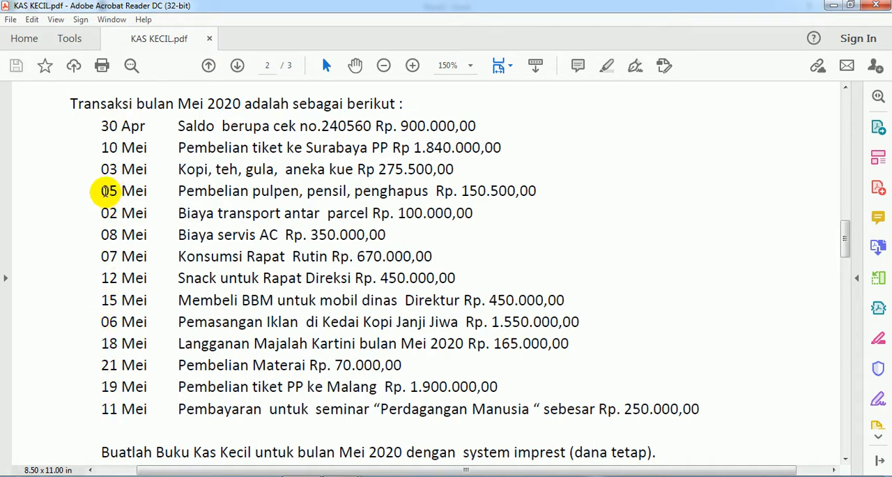
scroll(104, 190, up, 3)
scroll(105, 190, down, 2)
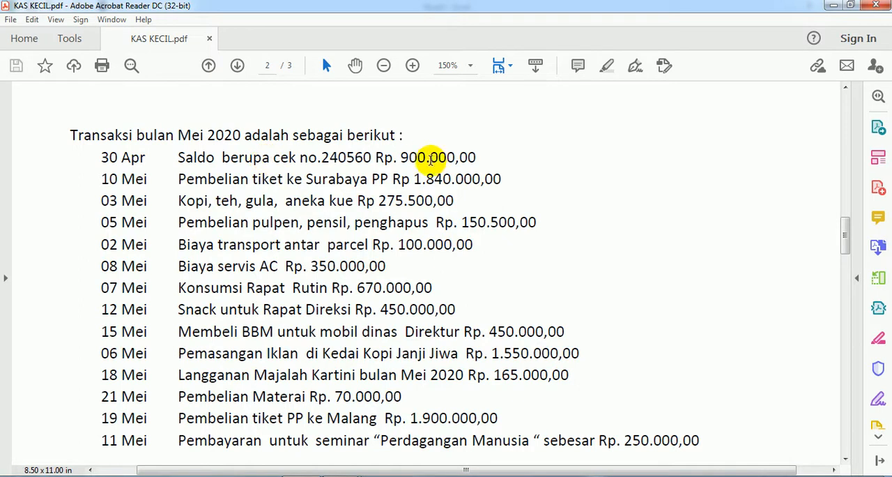
- Compare the opening balance and fund refill in the sample report with the monthly petty cash amount given in the exercise
scroll(383, 186, up, 15)
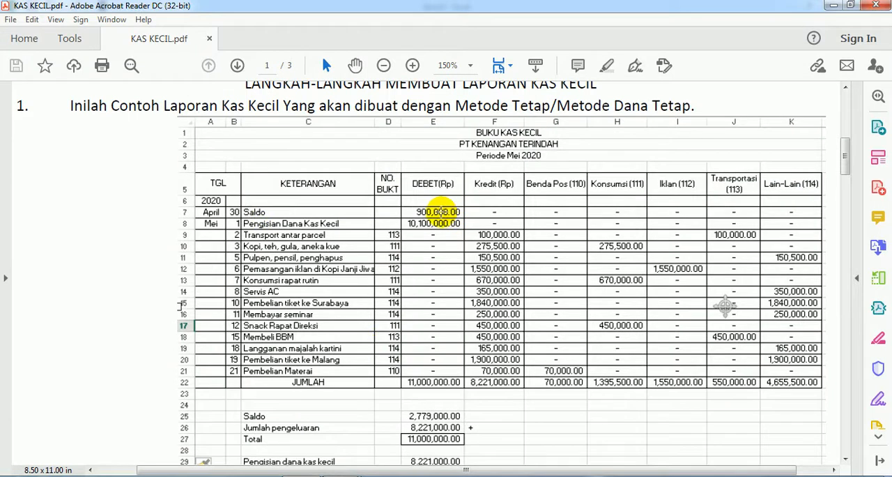
scroll(375, 221, up, 2)
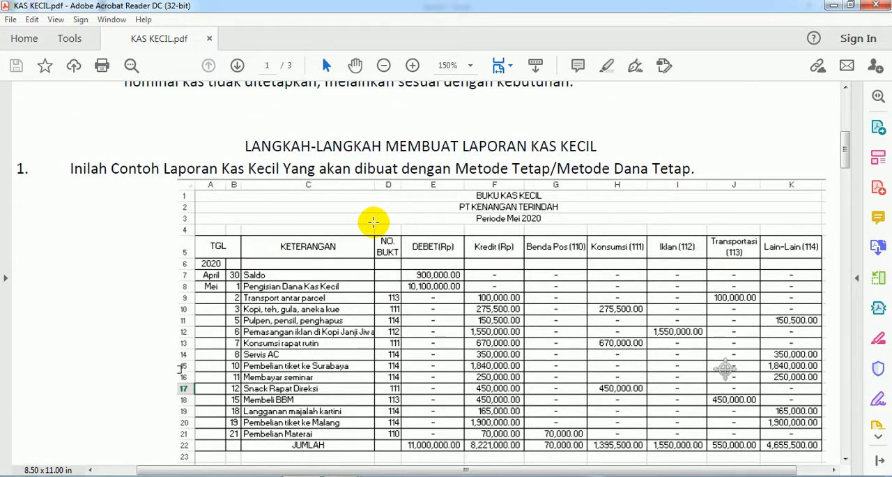
scroll(374, 222, up, 7)
scroll(374, 222, down, 15)
scroll(373, 221, down, 6)
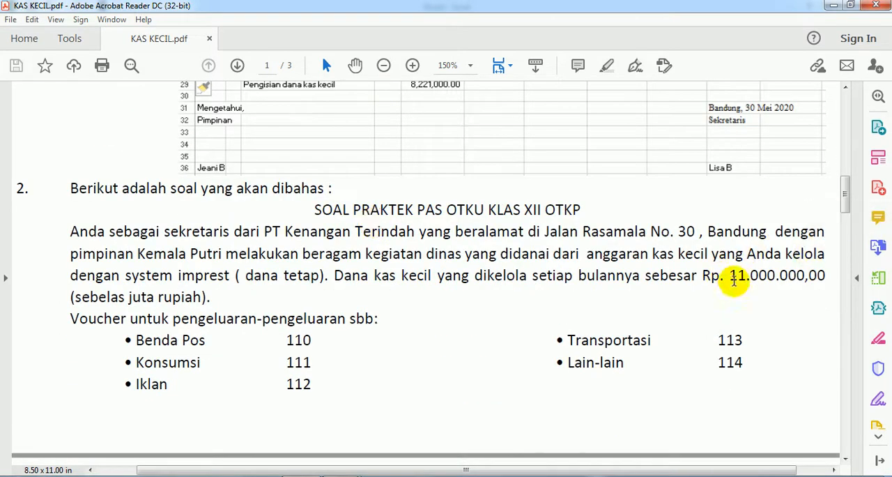
scroll(440, 257, up, 9)
scroll(438, 257, up, 1)
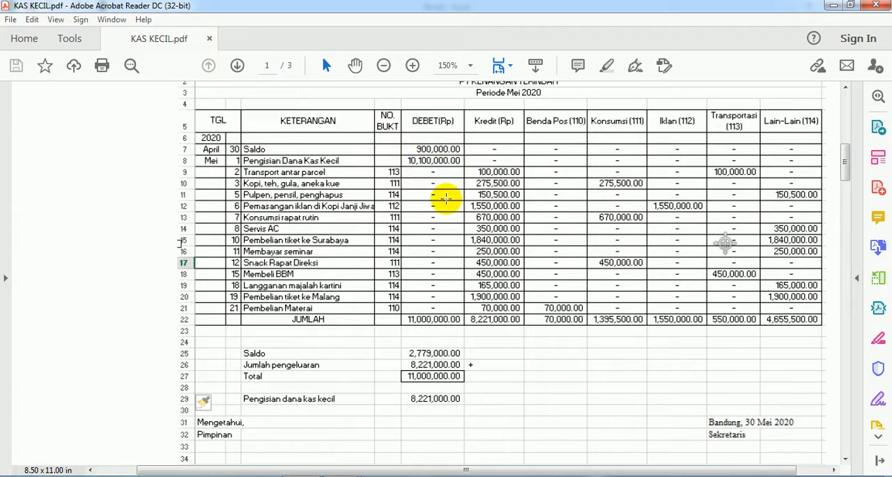
scroll(363, 210, down, 8)
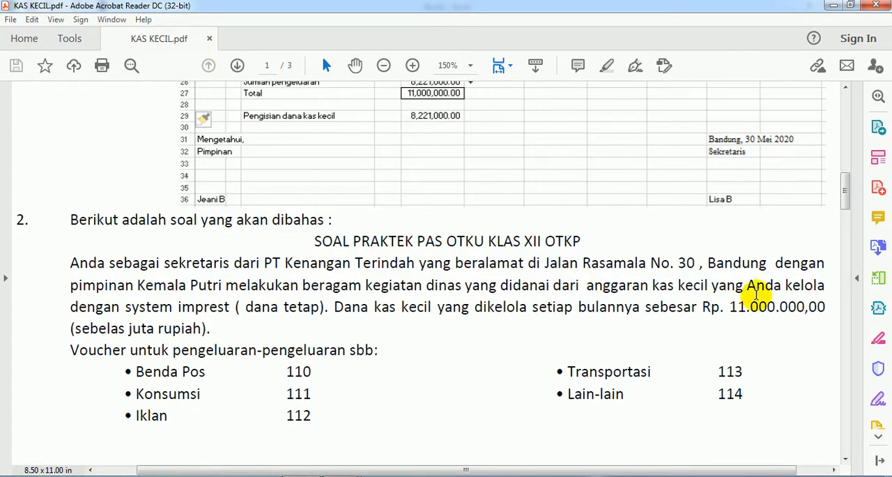
scroll(474, 283, up, 3)
scroll(334, 285, down, 6)
- Compare the dates in the exercise's transaction list with the order of entries in the sample report
scroll(313, 286, down, 6)
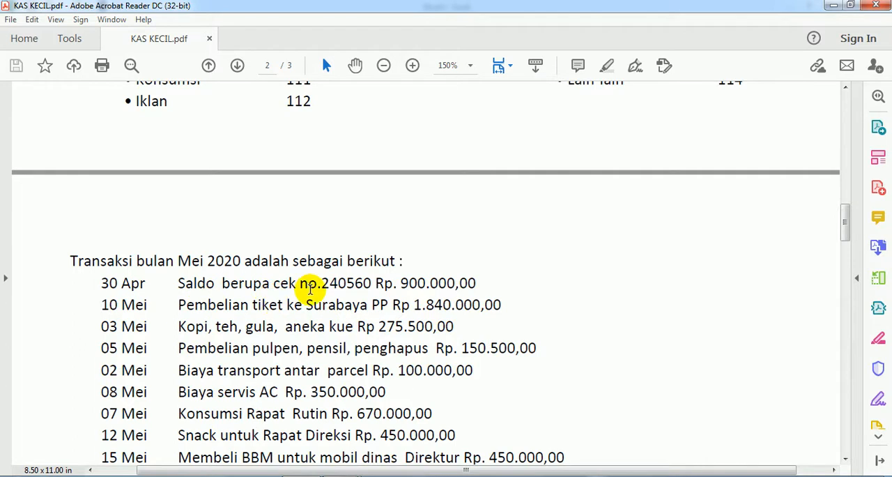
scroll(323, 290, up, 3)
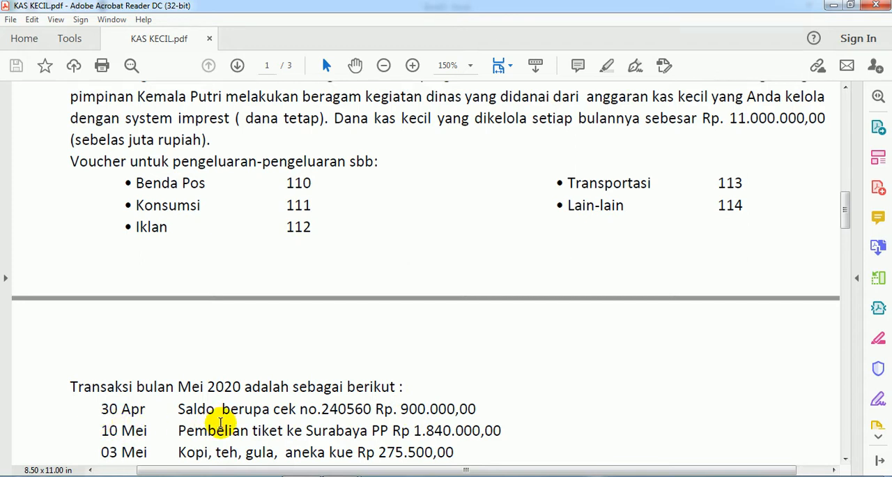
scroll(222, 423, down, 2)
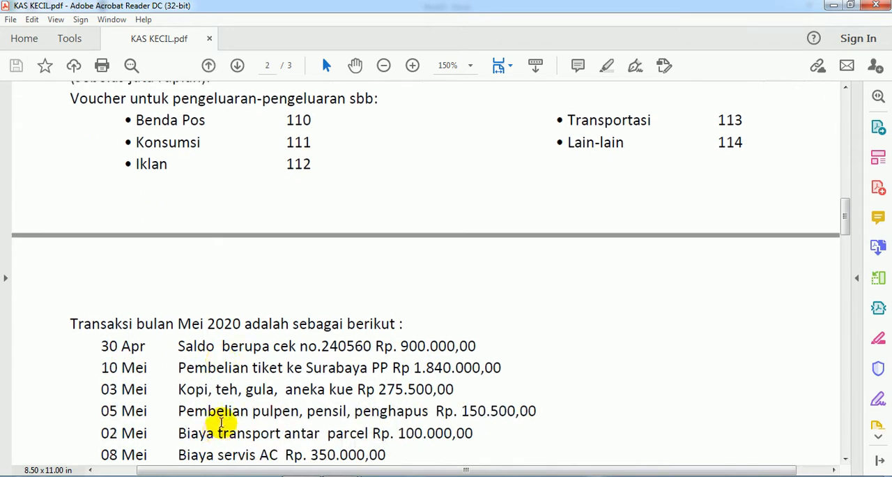
scroll(220, 429, down, 3)
scroll(221, 427, down, 3)
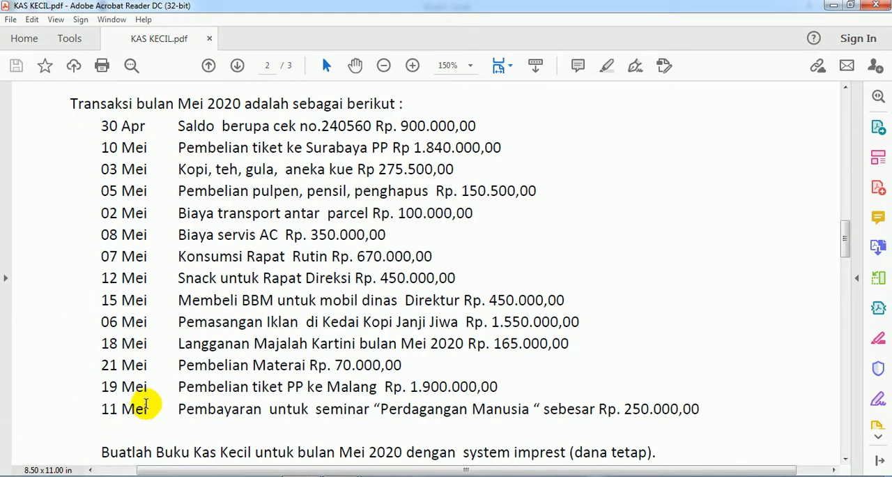
scroll(146, 401, up, 15)
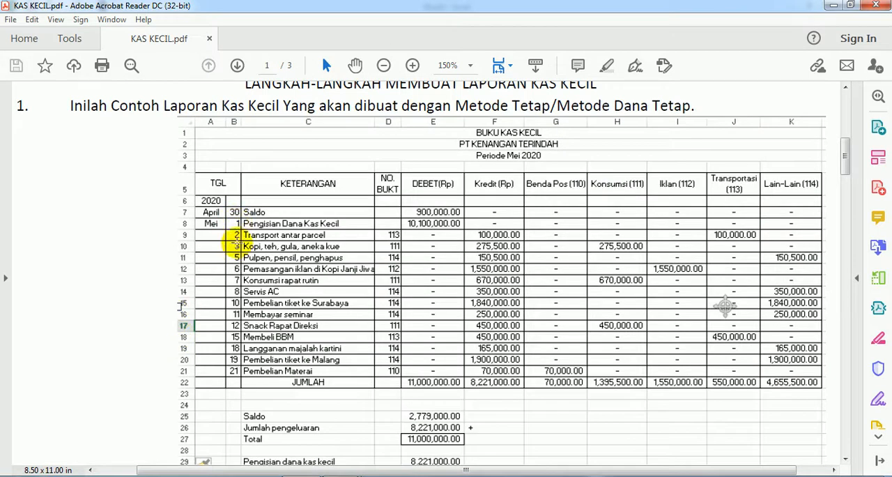
scroll(216, 403, down, 15)
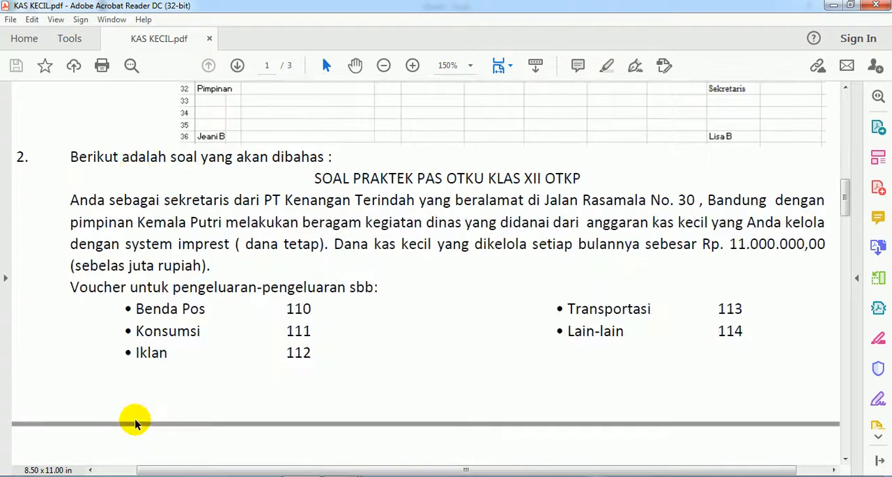
scroll(134, 420, down, 3)
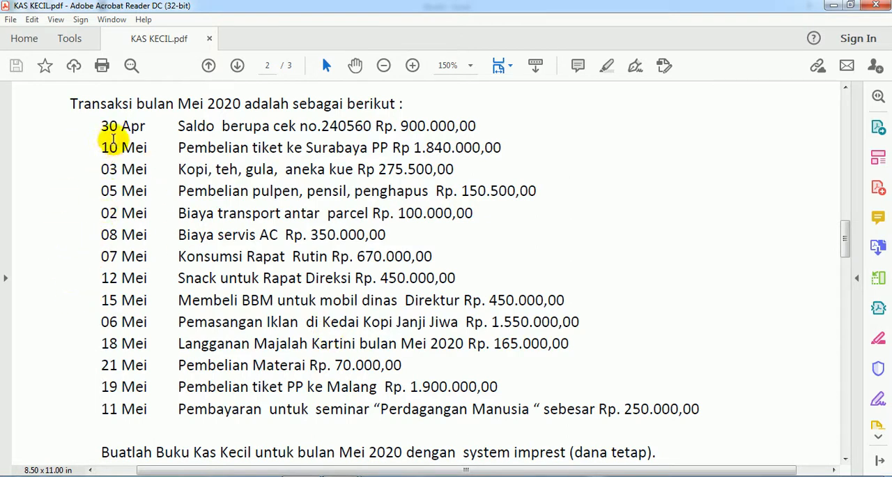
- Review the table format instructions in section 3, and switch to the Format kas kecil.xlsx workbook in Excel
scroll(105, 372, down, 3)
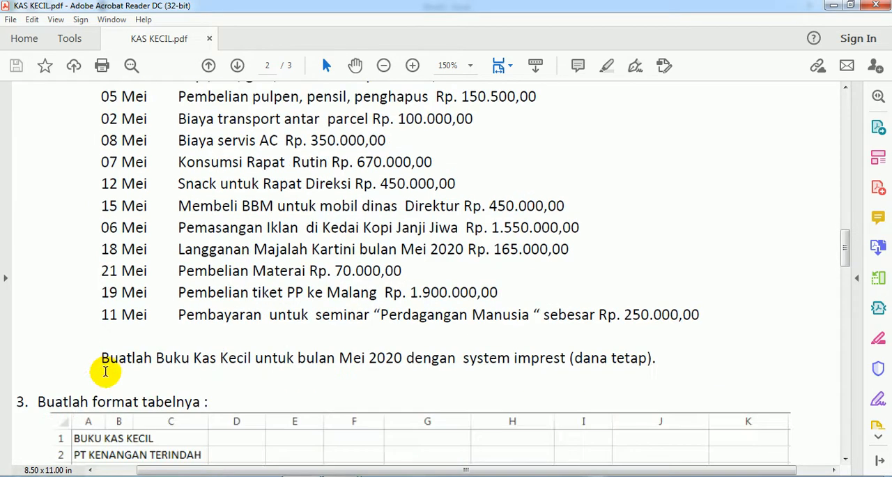
scroll(117, 361, down, 10)
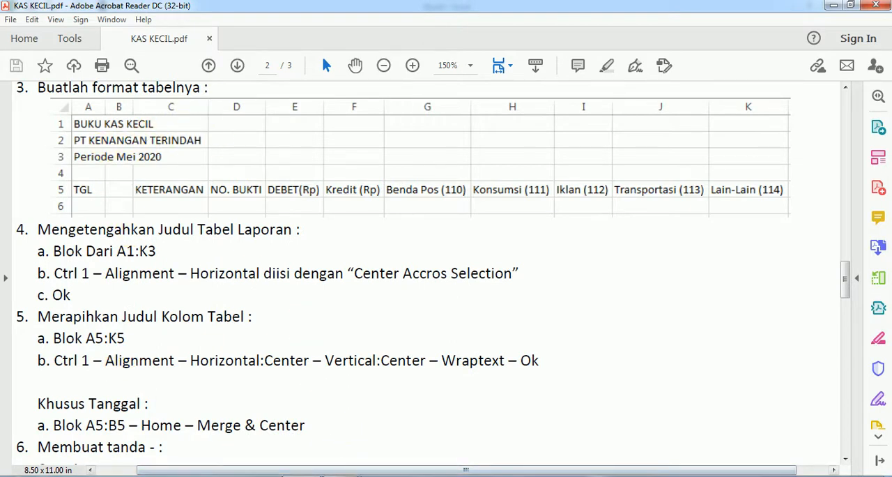
mouse_move(342, 476)
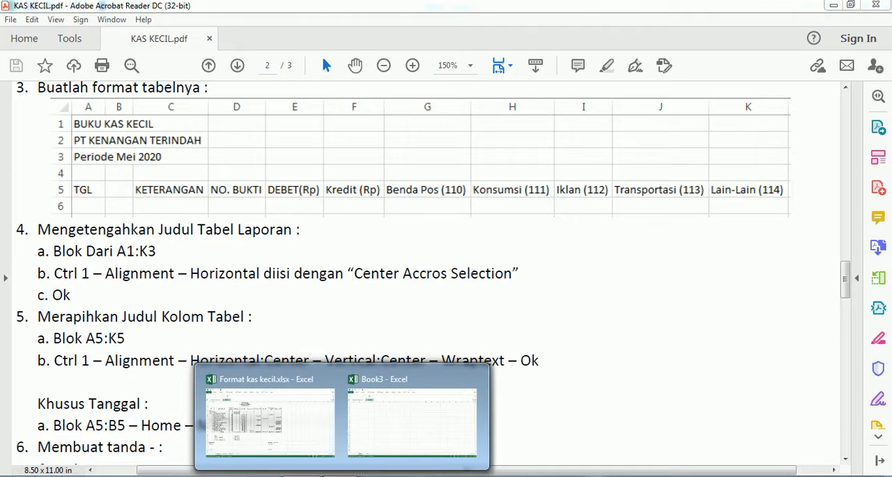
click(377, 438)
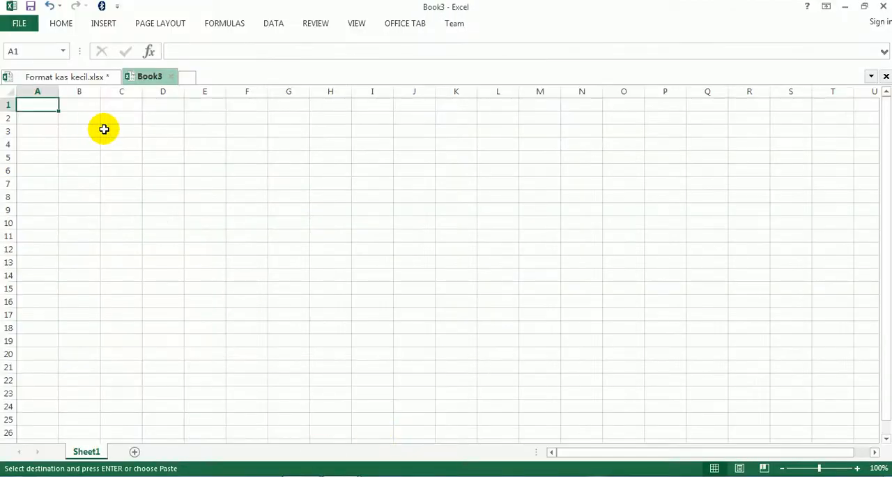
click(71, 78)
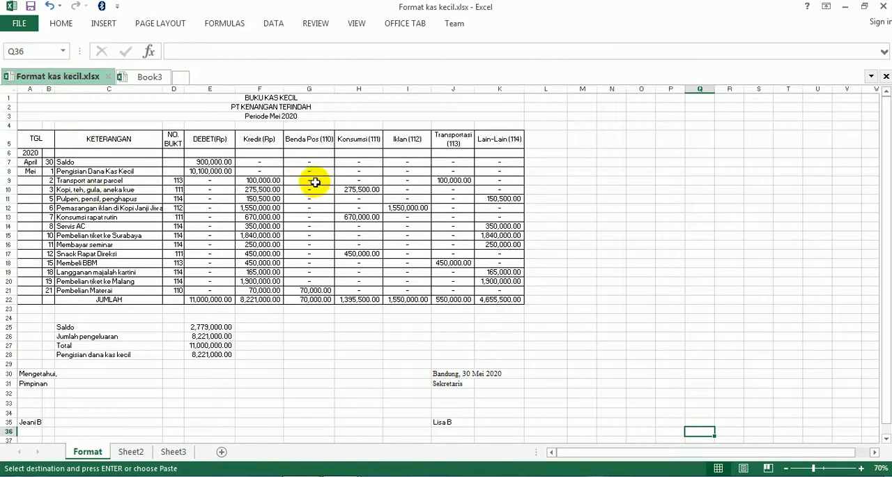
- In Book3, enter the titles BUKU KAS KECIL, PT KENANGAN TERINDAH and Periode Mei 2020 in A1:A3, and the heading TGL in A5
click(130, 451)
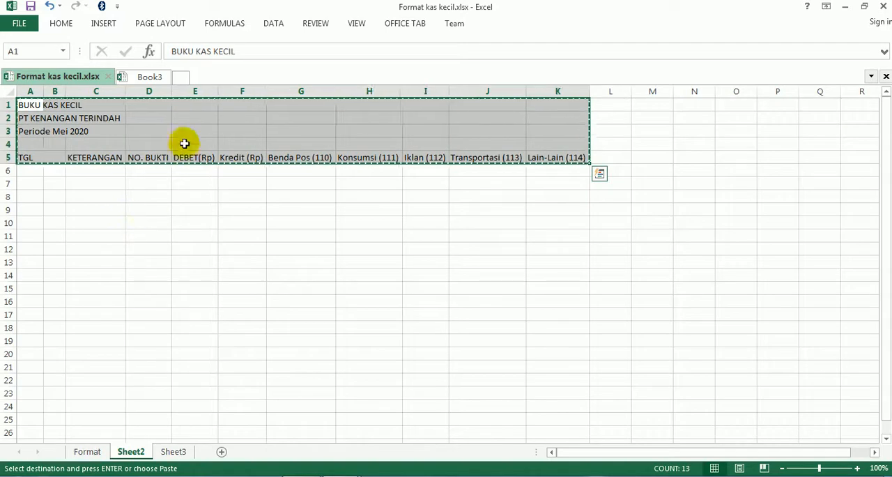
click(150, 78)
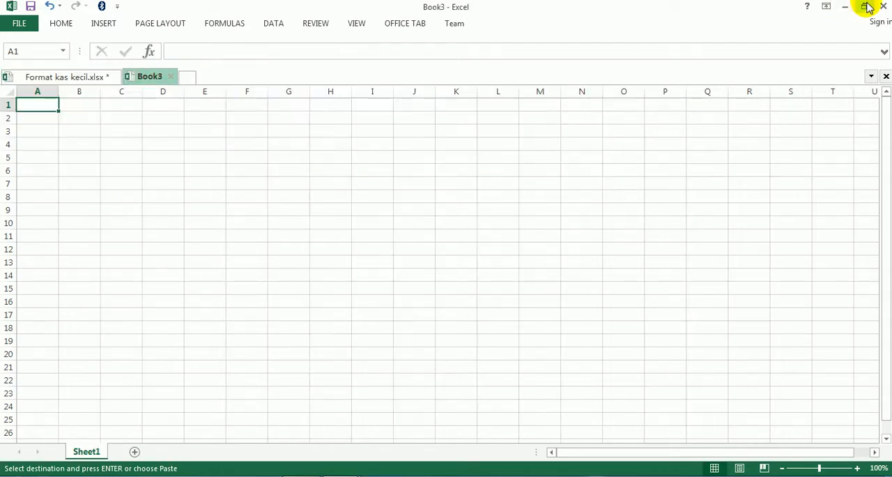
click(862, 7)
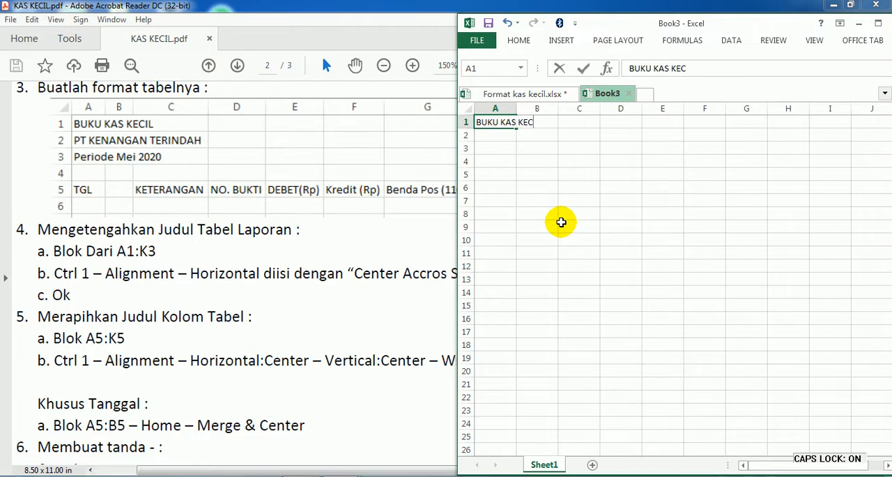
key(Return)
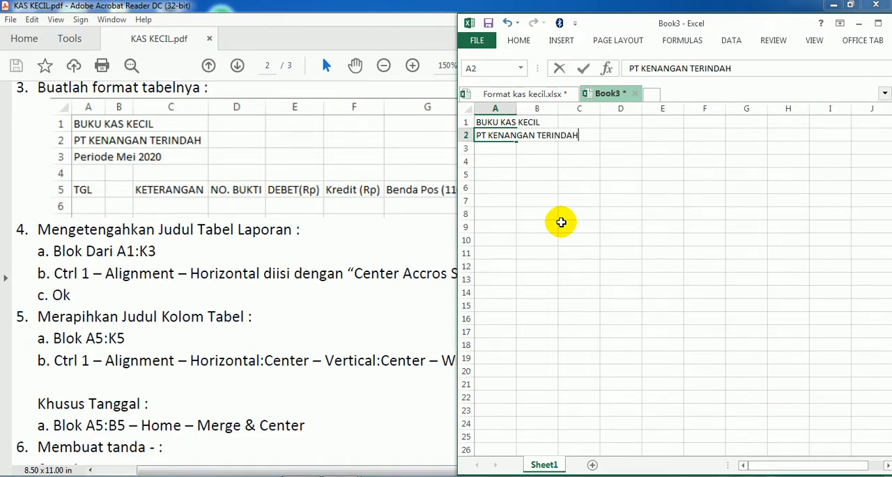
key(Return)
key(Caps_Lock)
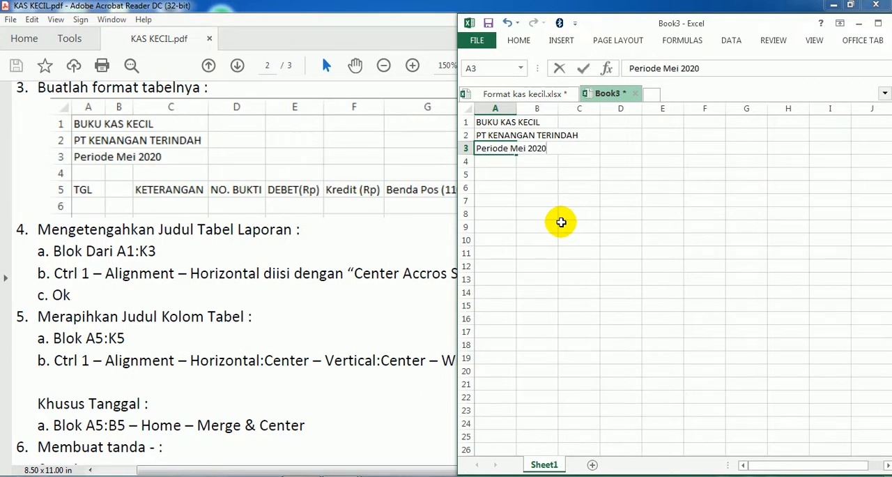
key(Return)
key(Return)
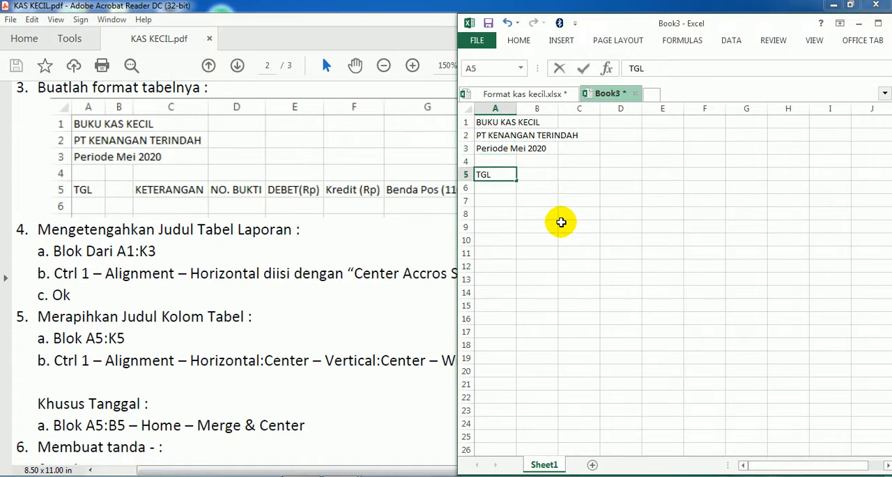
key(Return)
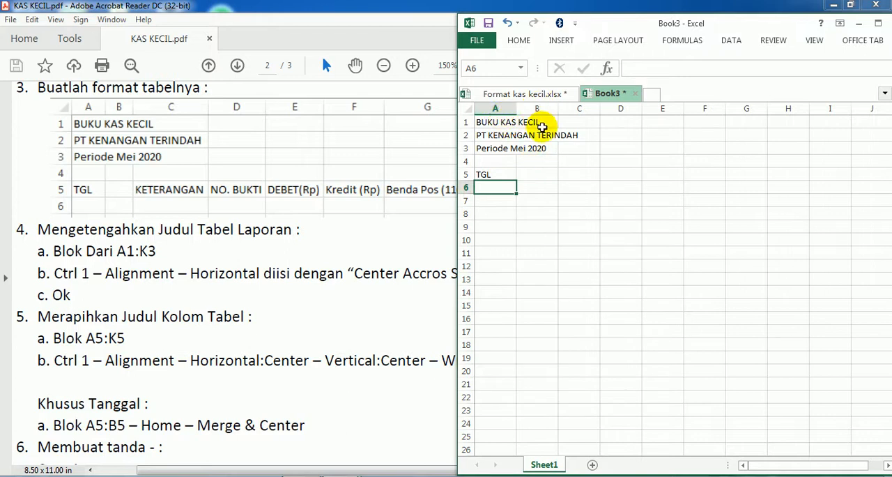
- Switch to KAS KECIL.pdf and review the table columns in the sample petty cash report, especially the date columns and KETERANGAN
click(111, 171)
scroll(112, 174, up, 10)
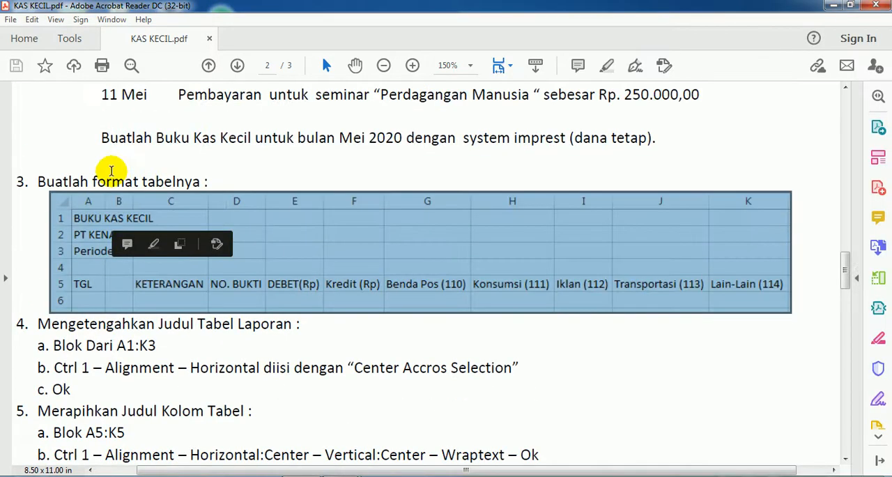
scroll(111, 171, up, 15)
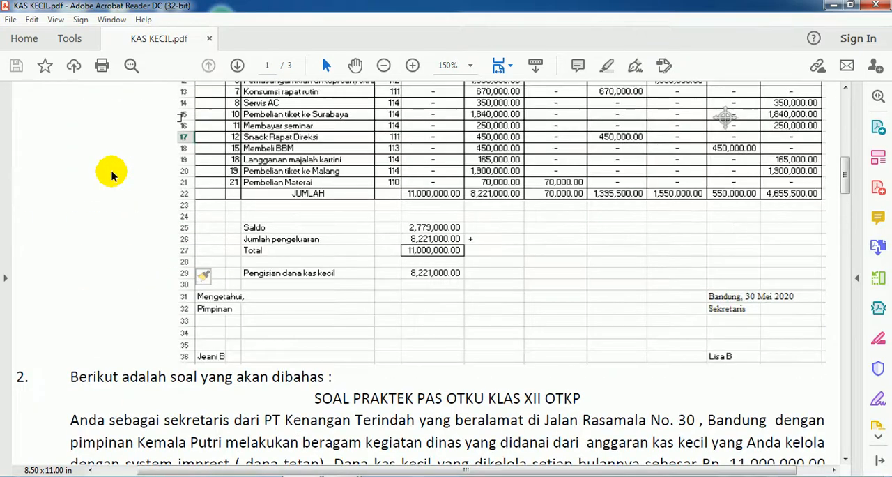
click(212, 188)
click(280, 201)
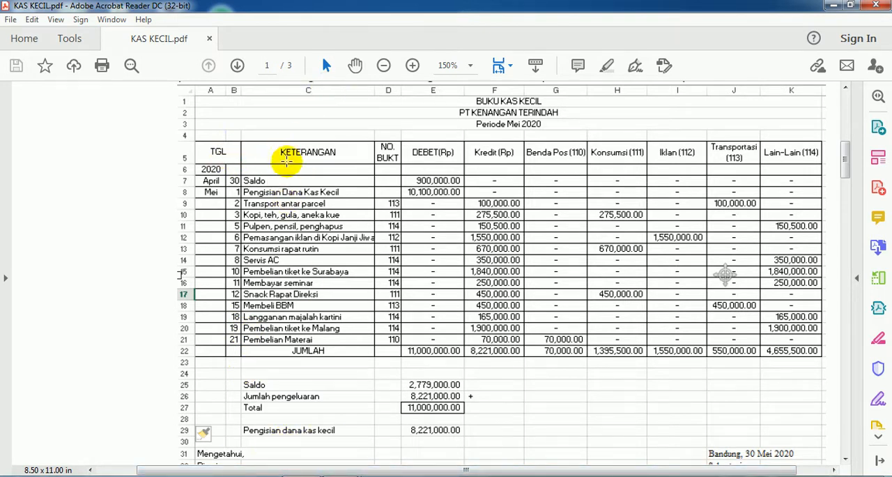
- Switch back to Book3 in Excel and enter the headings KETERANGAN, NO. BUKTI and DEBET (Rp.) in C5:E5
mouse_move(342, 476)
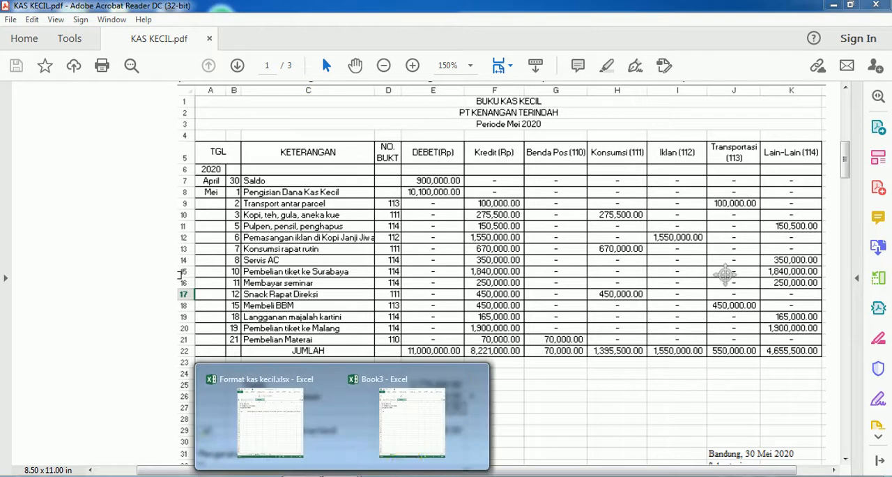
click(408, 447)
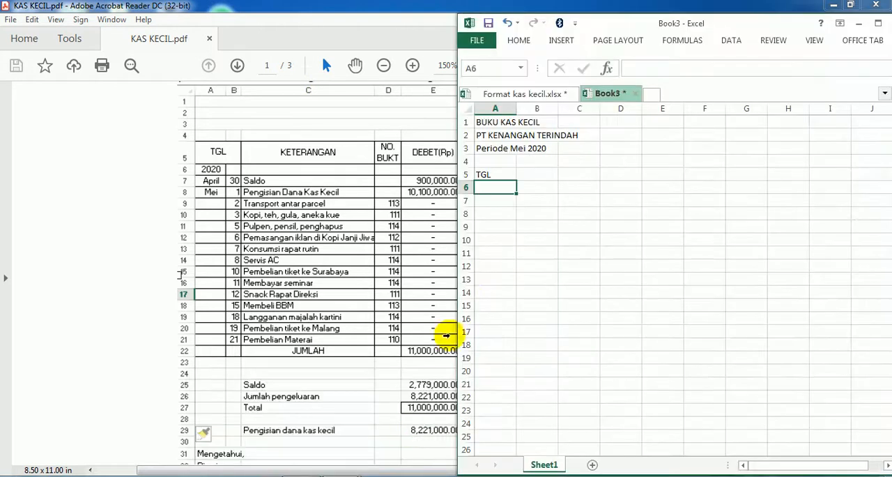
click(574, 174)
key(Caps_Lock)
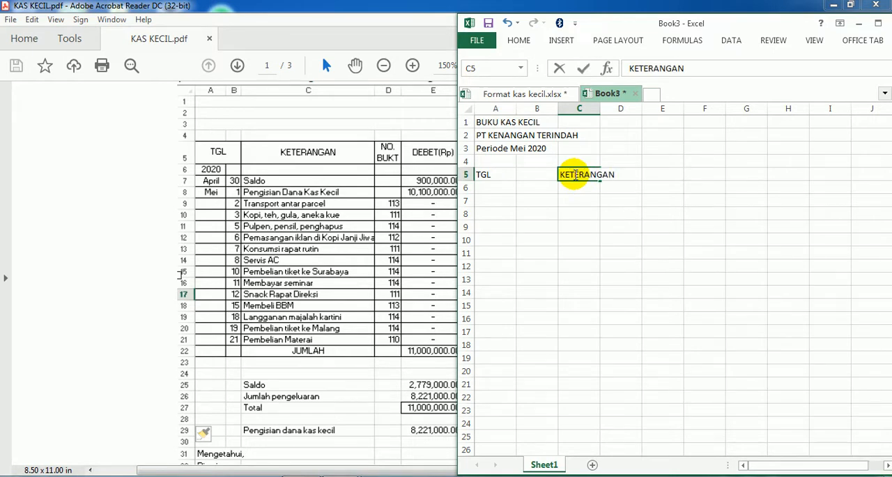
key(Return)
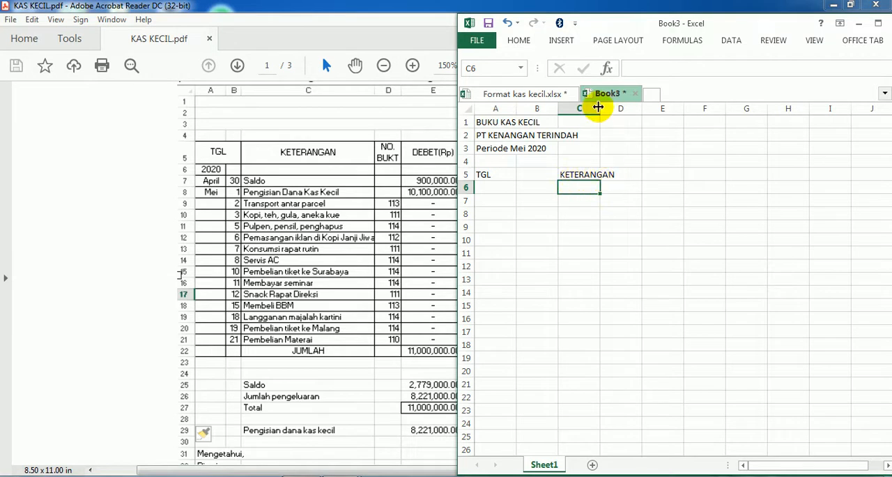
click(621, 175)
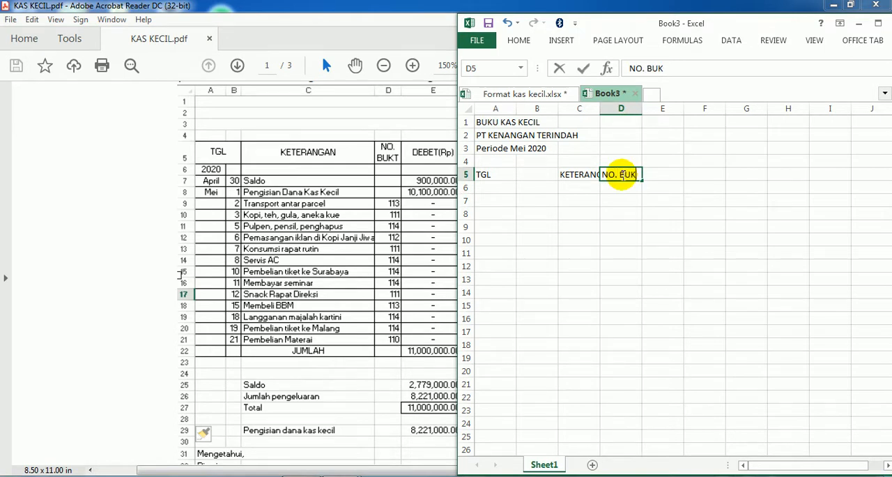
key(Return)
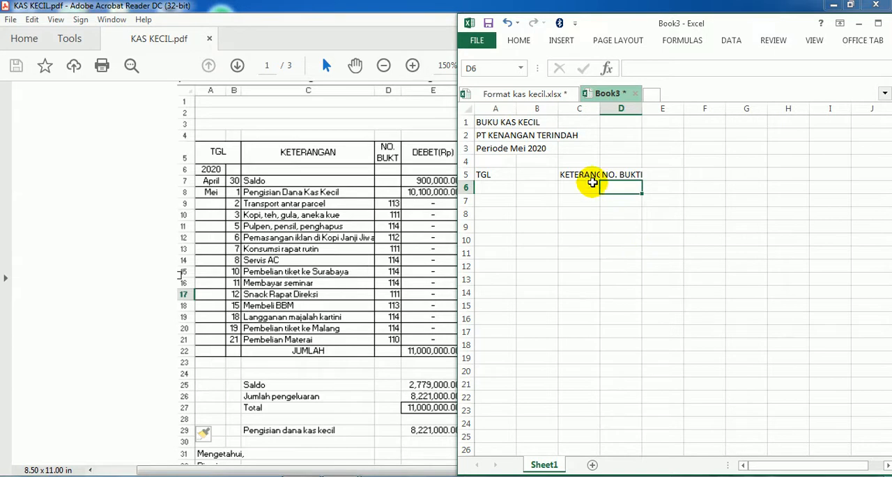
click(659, 174)
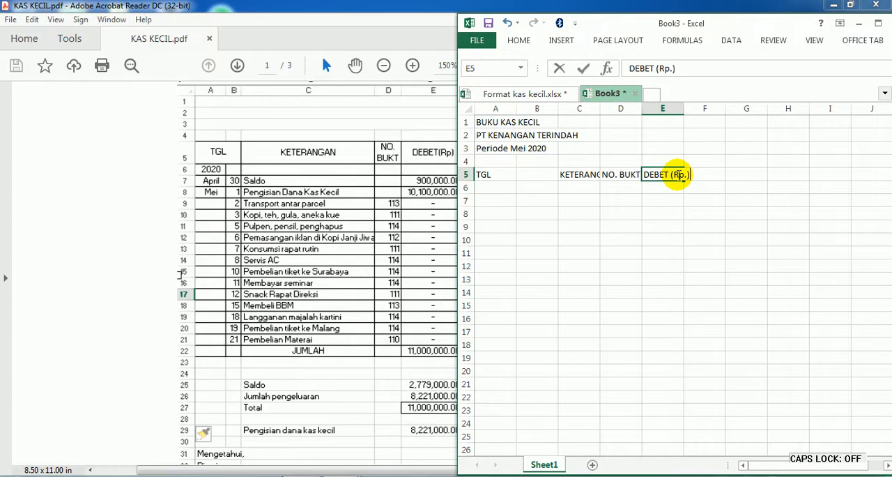
key(Return)
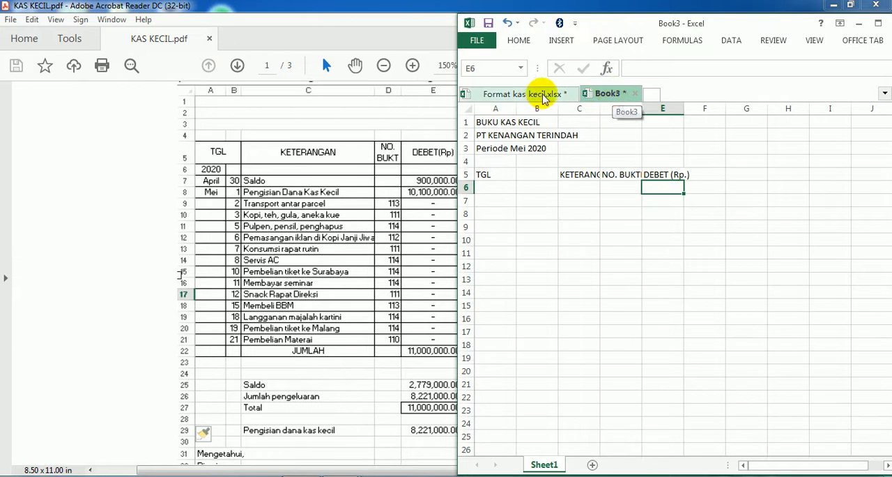
- Paste the copied title and heading block A1:K5 from Sheet2 of Format kas kecil.xlsx into Book3, starting at A1
click(528, 94)
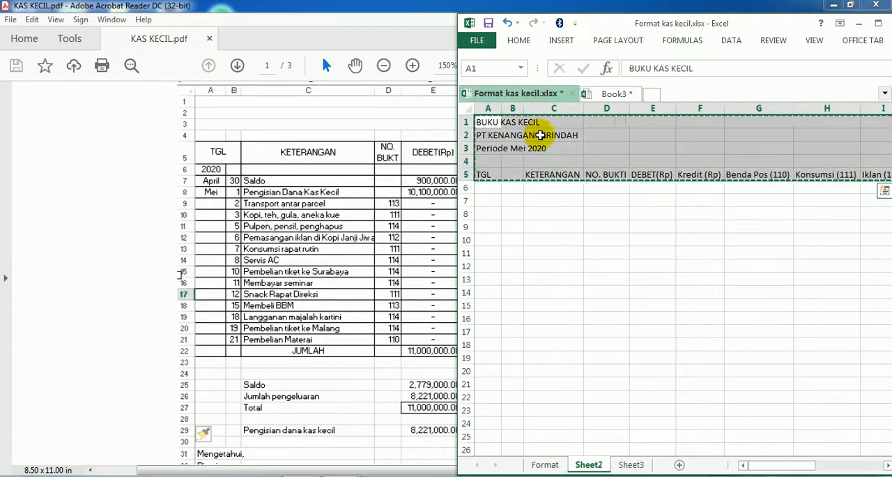
click(606, 93)
click(495, 122)
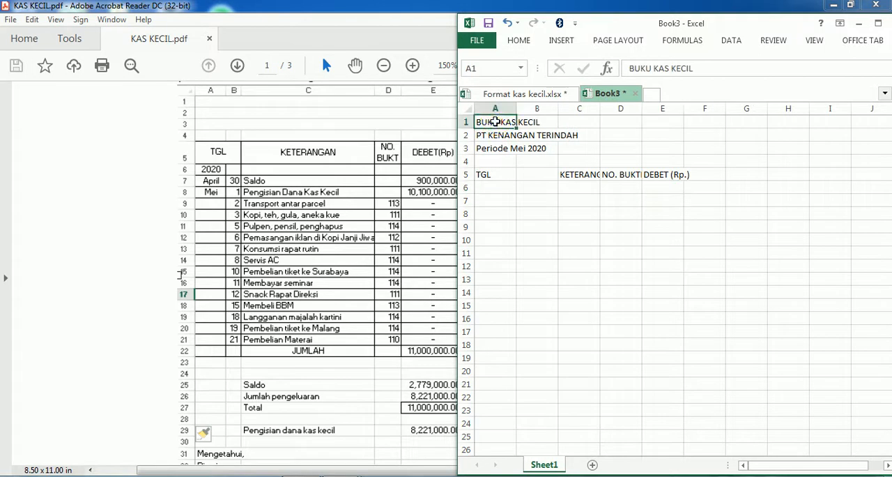
key(ctrl+v)
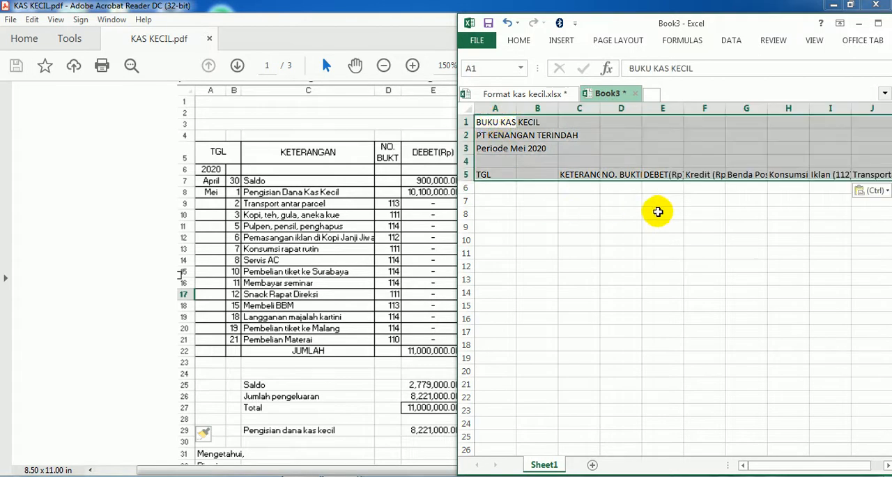
click(698, 254)
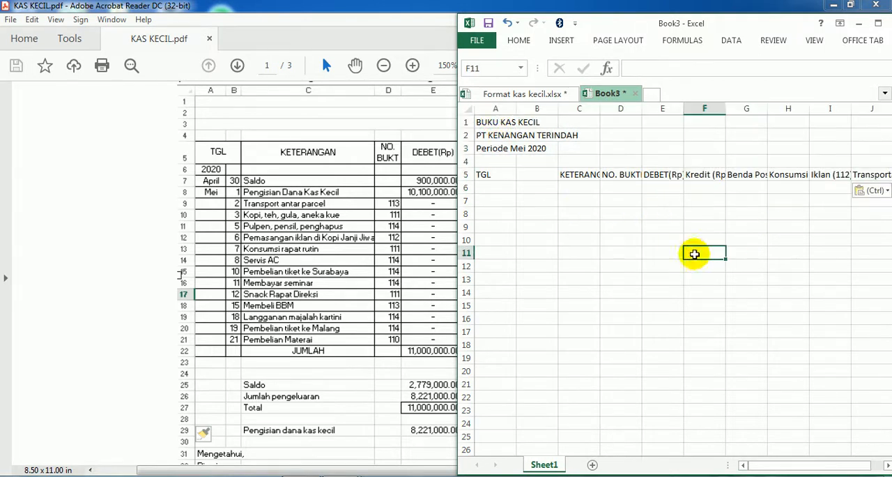
- Switch to KAS KECIL.pdf and read the section 4 instructions for centering the report title across the table
click(115, 351)
scroll(115, 352, down, 2)
scroll(115, 351, down, 20)
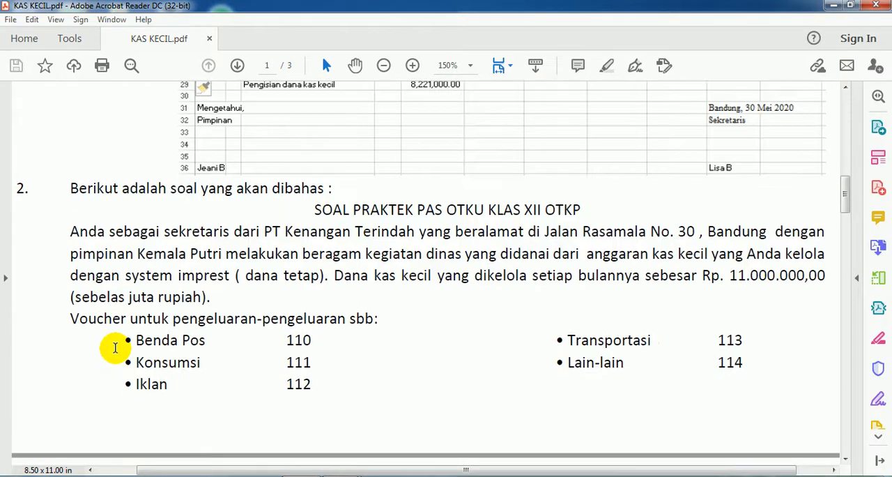
scroll(115, 351, down, 18)
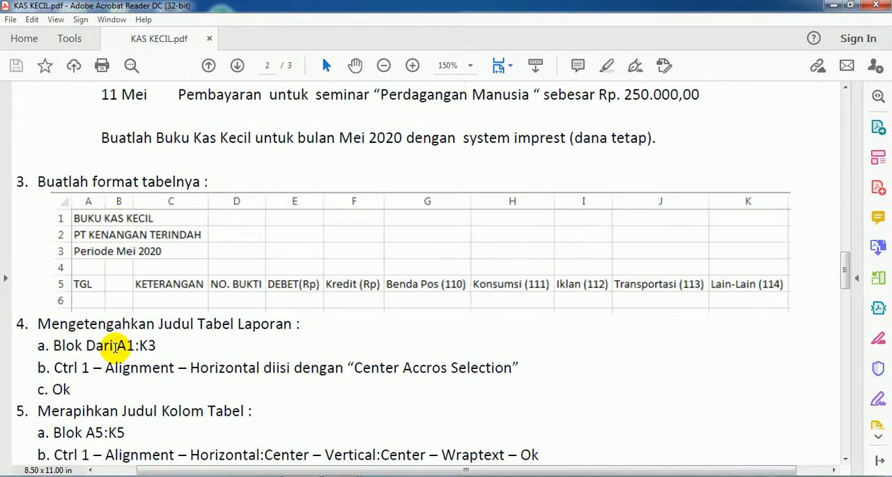
scroll(42, 143, up, 1)
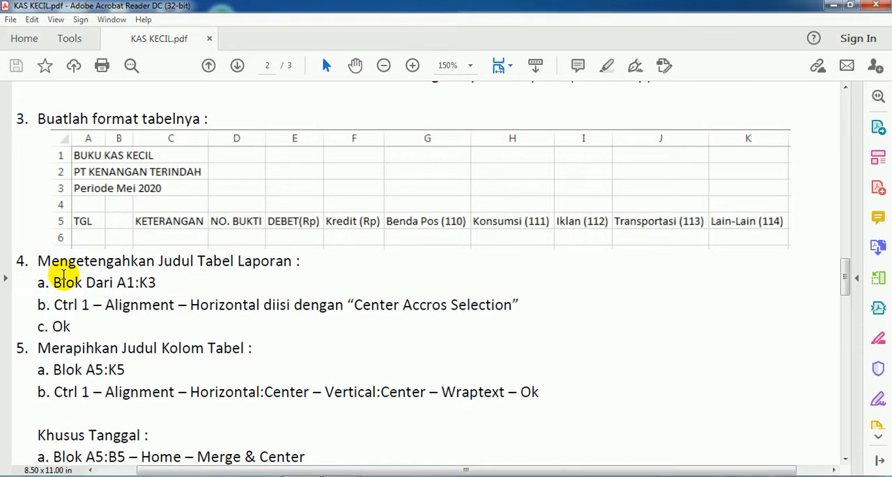
- Switch to Book3 in Excel, maximize its window and move the on-screen keyboard higher over the empty rows
click(339, 474)
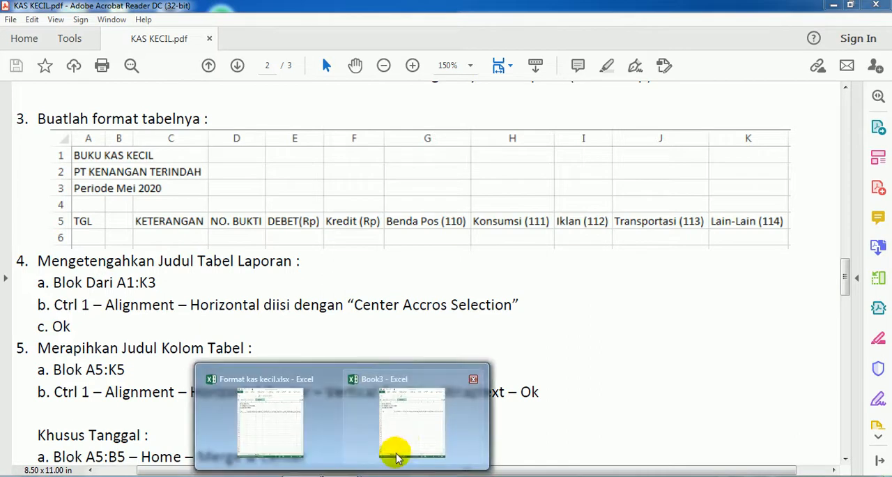
click(391, 465)
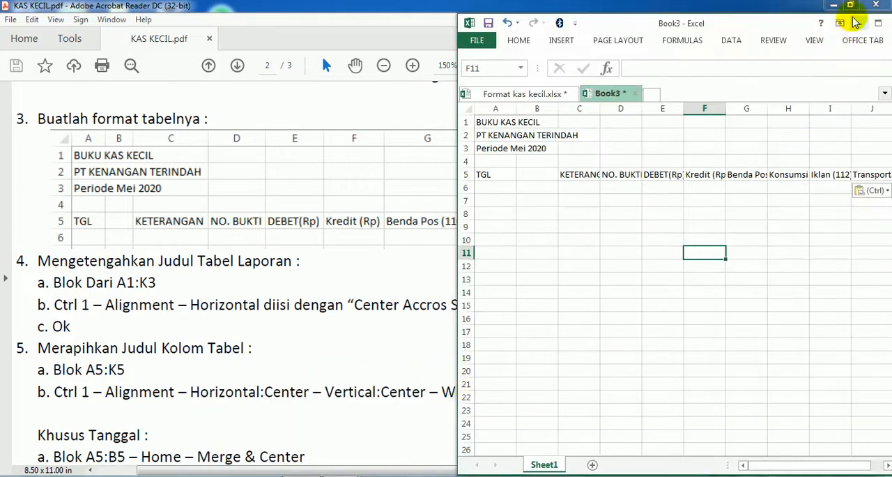
click(878, 23)
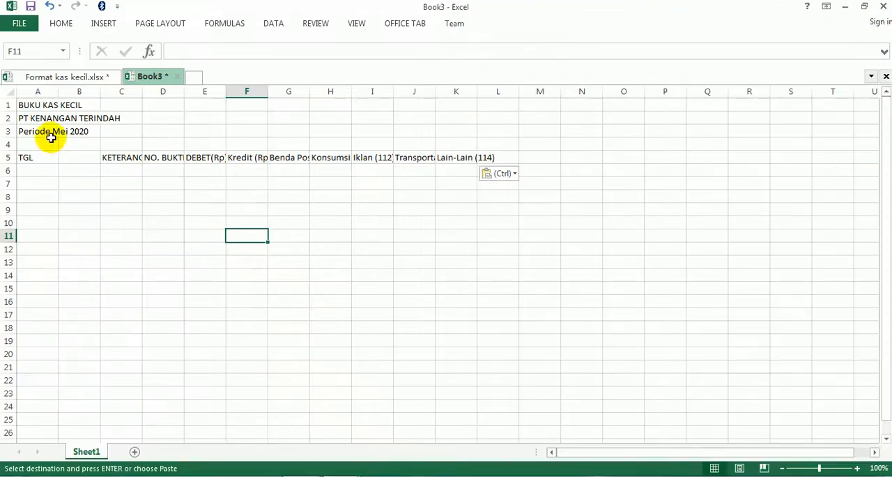
drag(25, 104, 461, 128)
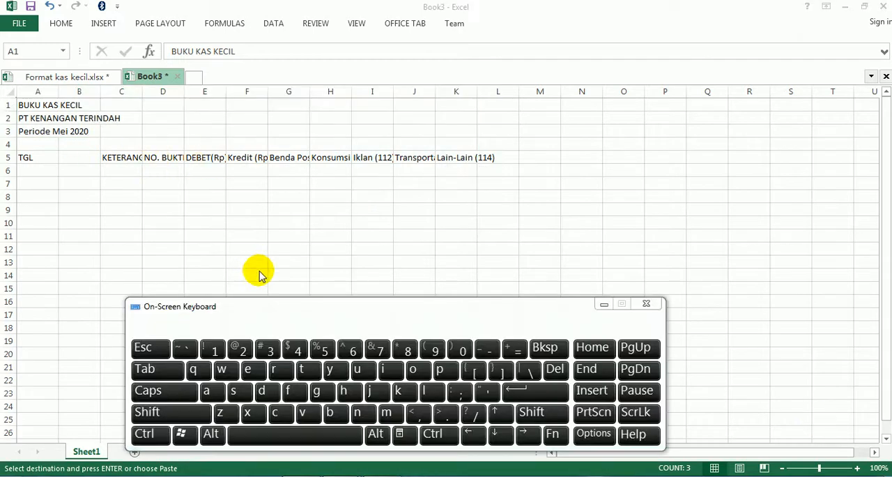
drag(305, 311, 314, 223)
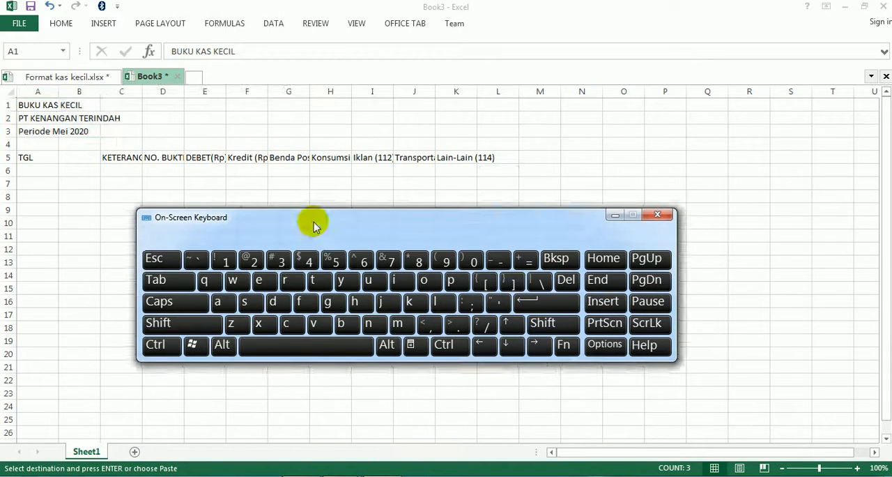
click(84, 184)
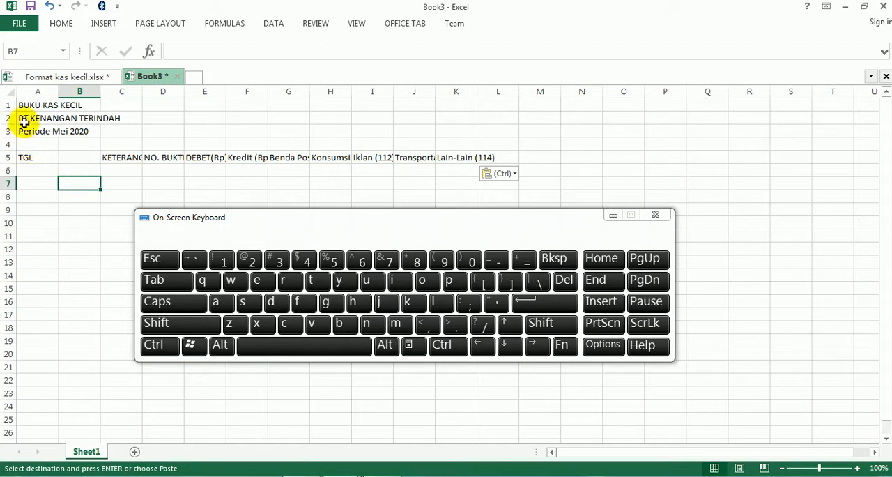
- Center the three report title lines across A1:K3 using the Center Across Selection horizontal alignment
drag(29, 104, 451, 127)
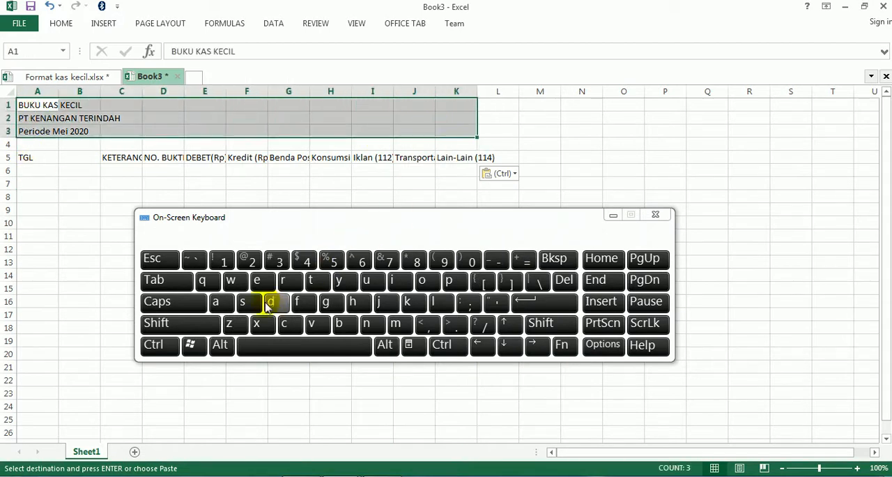
click(161, 346)
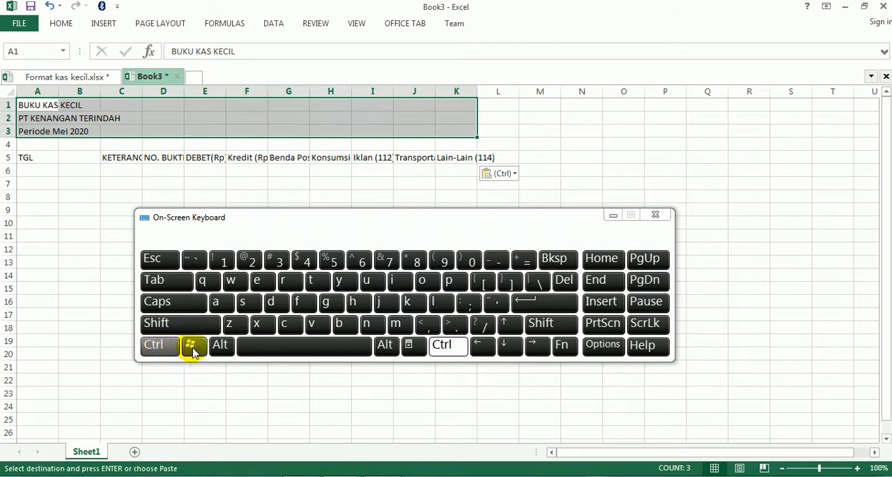
click(224, 261)
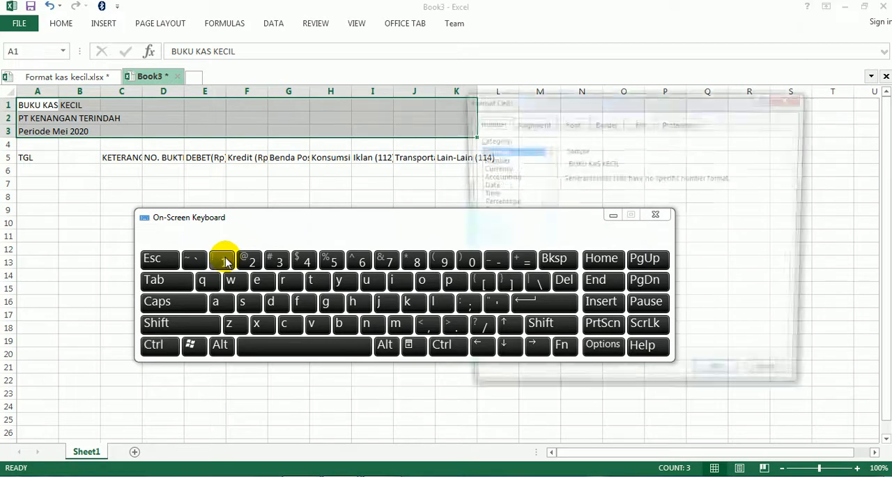
click(612, 215)
drag(585, 108, 241, 136)
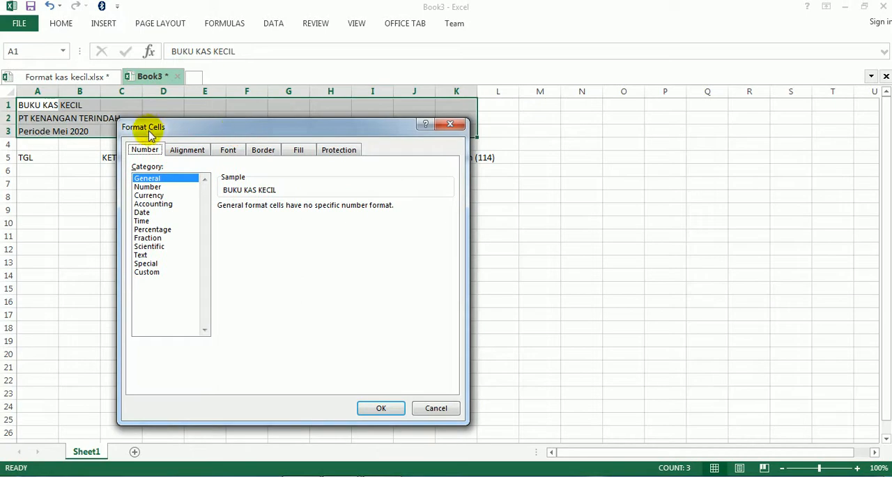
click(193, 153)
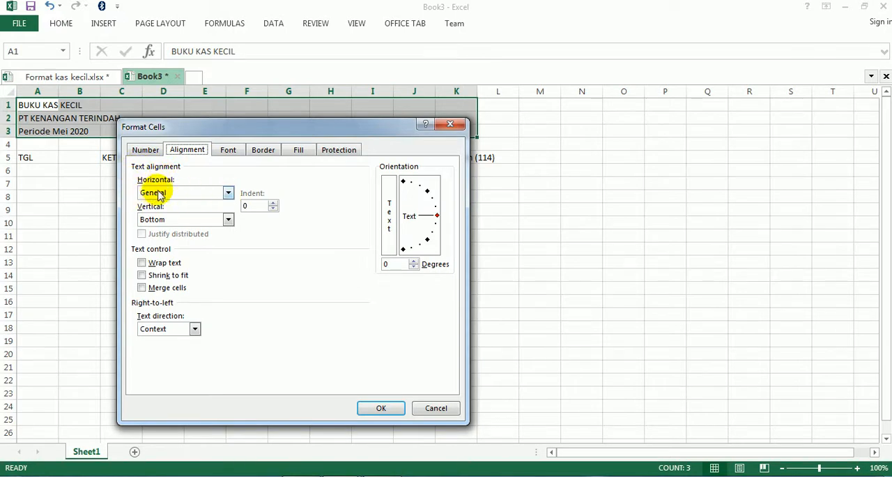
click(228, 194)
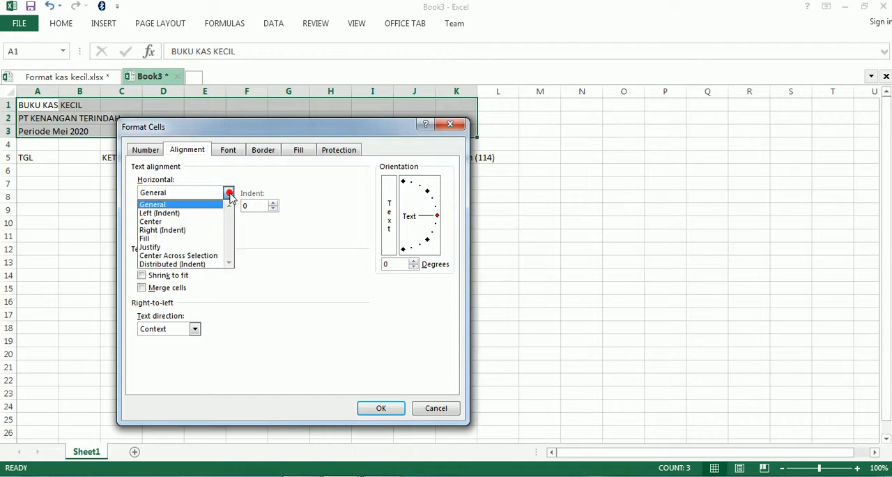
click(182, 256)
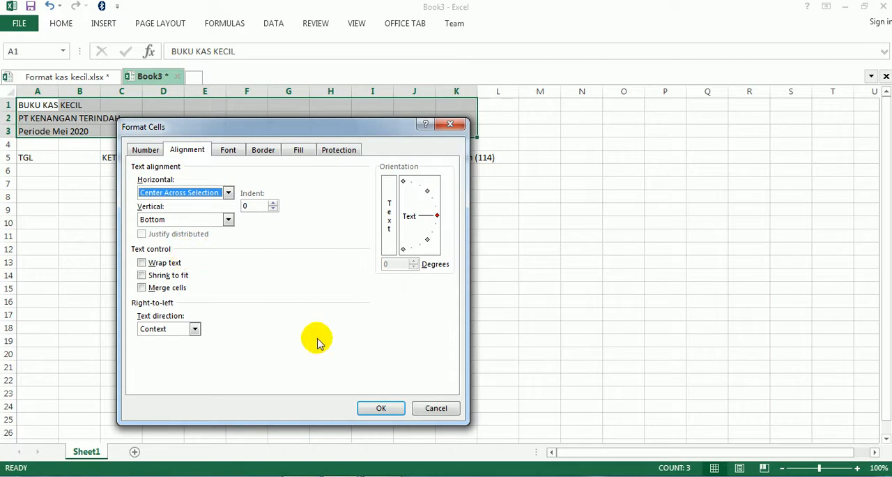
click(401, 411)
click(459, 309)
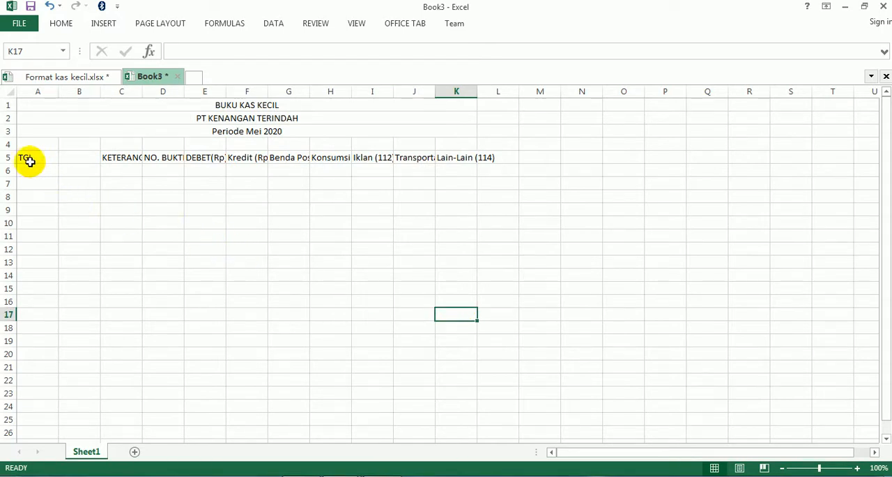
- Add a new worksheet to Book3 as a demonstration sheet, making row 5 taller and column E wider
drag(26, 160, 448, 154)
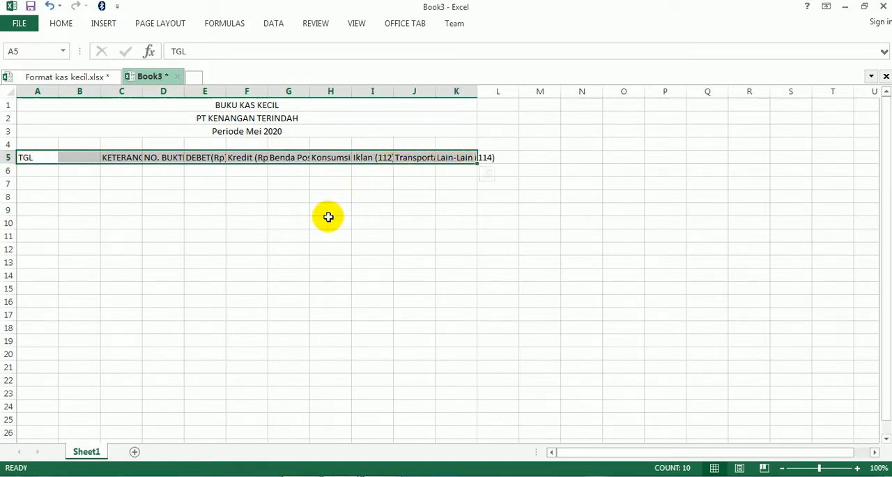
click(300, 235)
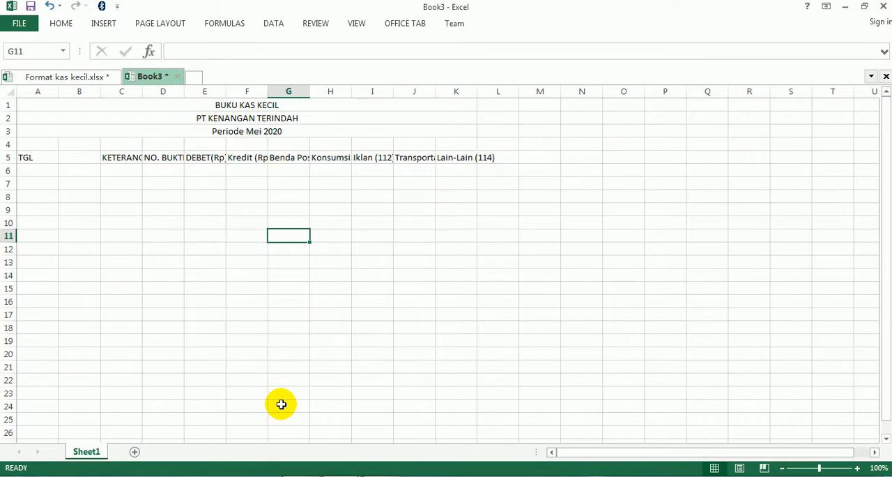
key(shift+F11)
click(73, 185)
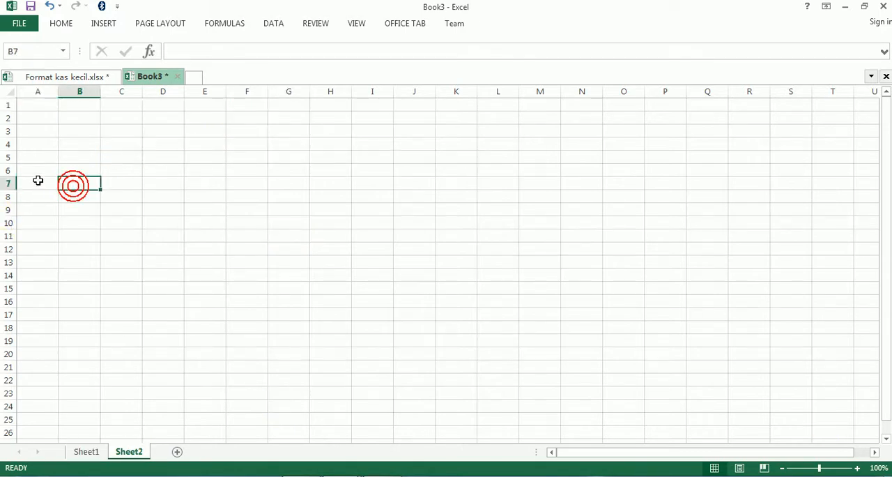
drag(10, 162, 16, 221)
drag(226, 92, 325, 98)
- Enter the sample heading NO. BUKTI in the enlarged cell E5 of Sheet2
click(227, 178)
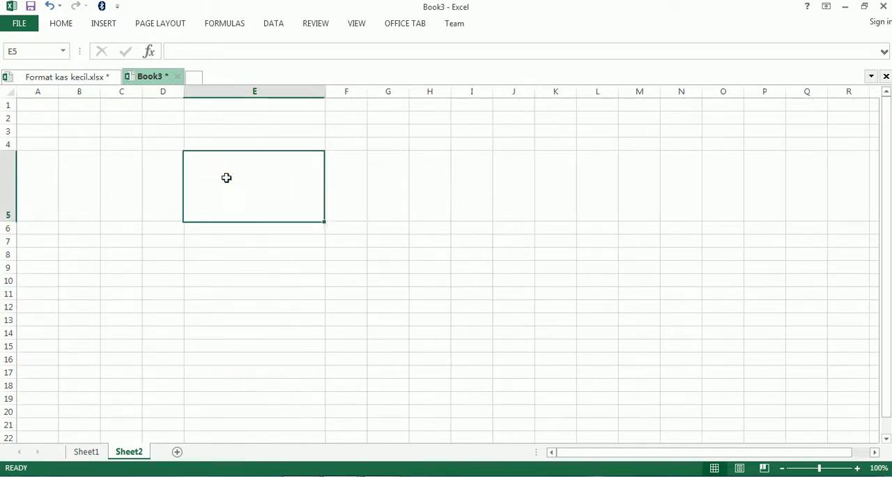
click(227, 178)
key(Caps_Lock)
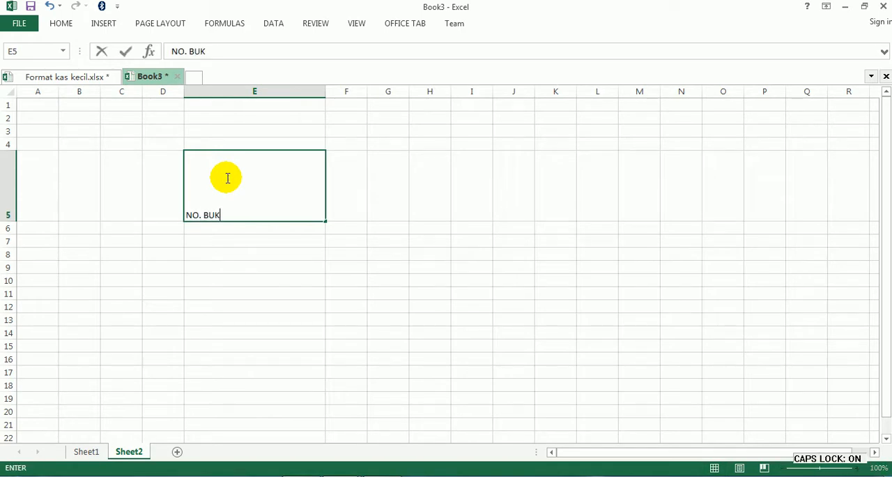
key(Return)
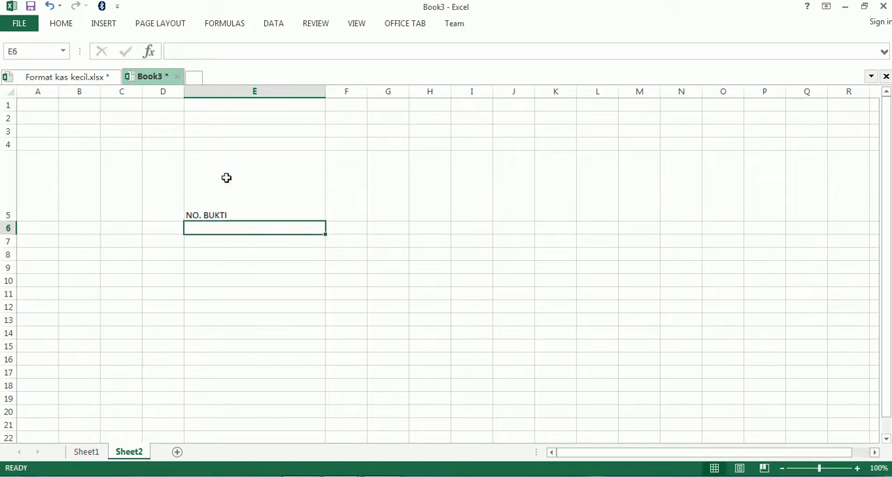
- Apply outside borders to the NO. BUKTI cell E5 on Sheet2
click(227, 178)
click(58, 26)
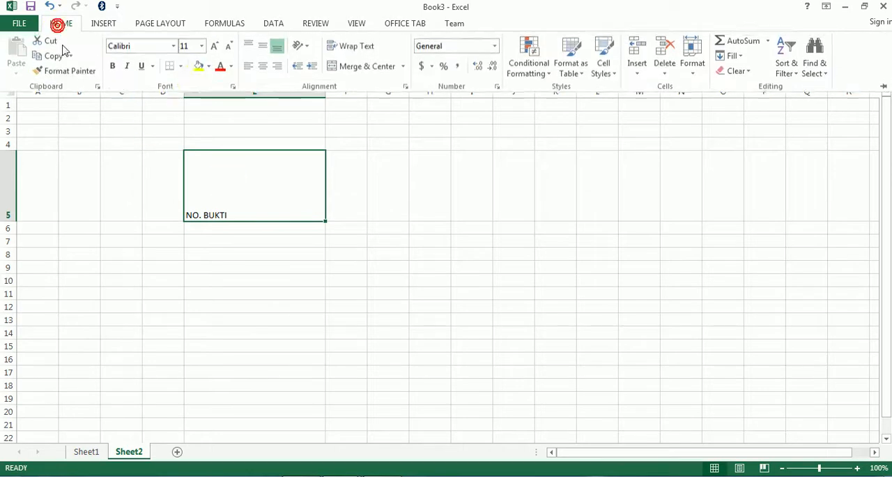
click(181, 66)
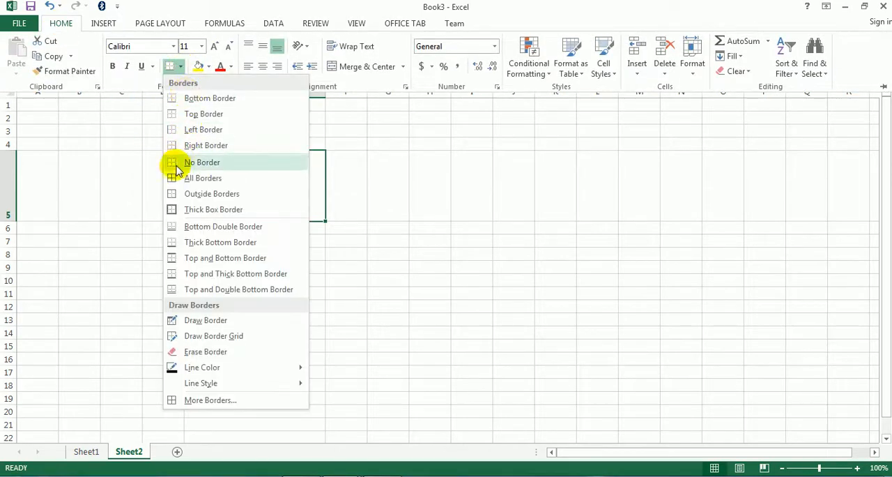
click(174, 194)
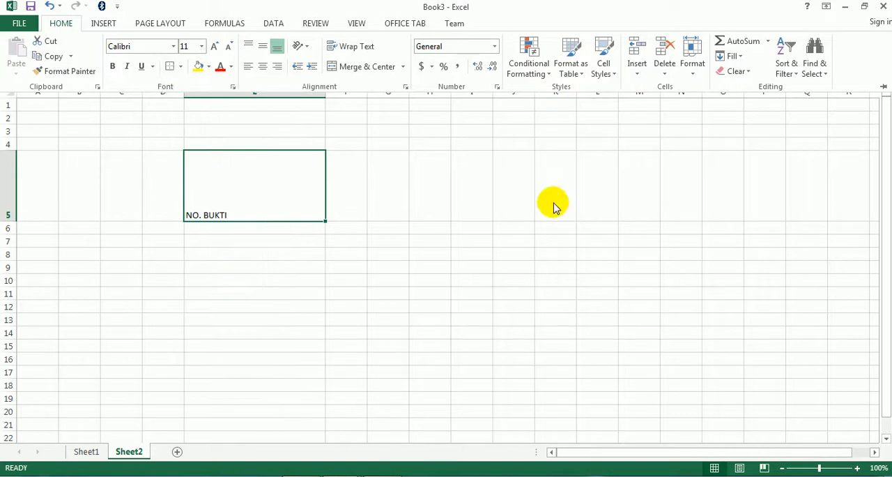
click(553, 202)
click(515, 244)
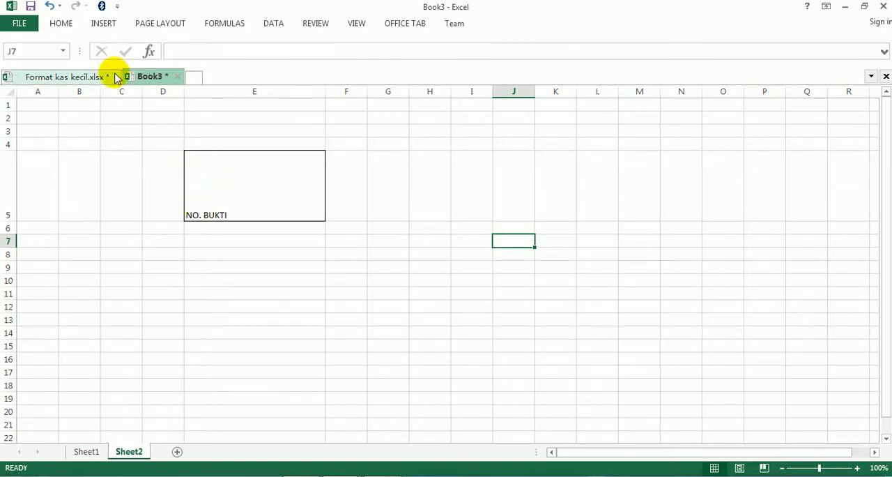
- Center the NO. BUKTI text in E5 horizontally and align it to the vertical middle of the cell
click(61, 25)
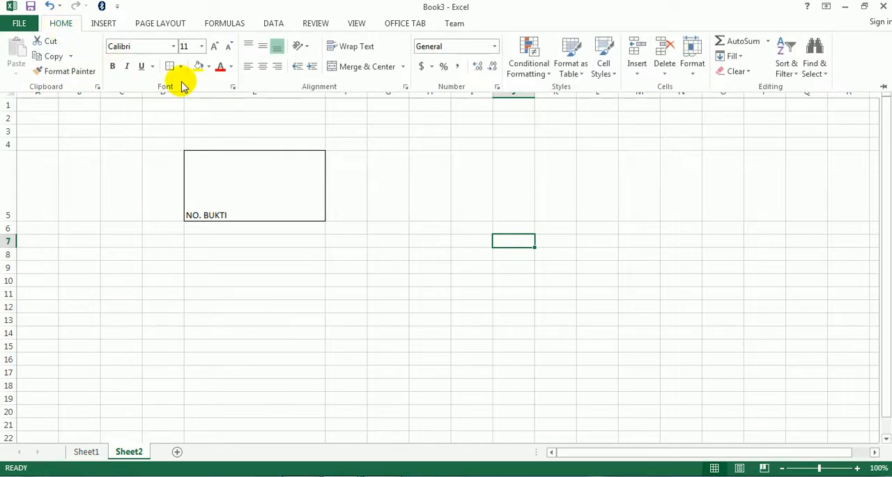
click(262, 67)
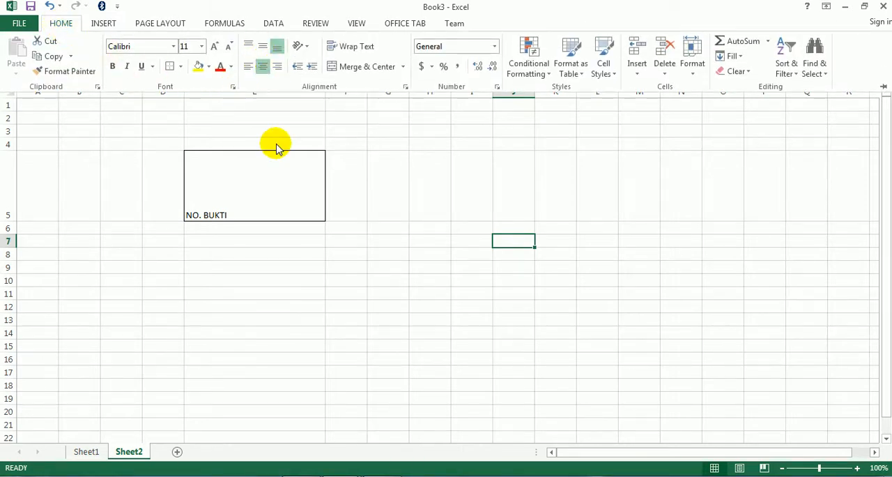
click(269, 193)
click(267, 189)
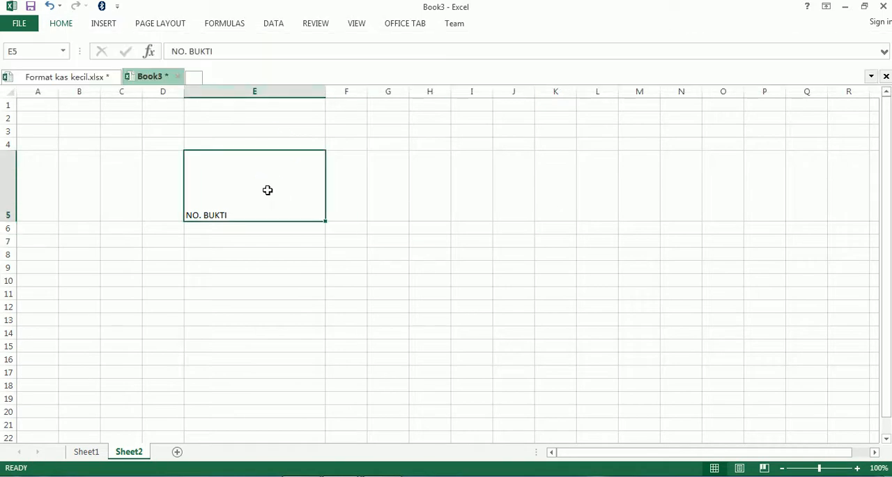
click(62, 23)
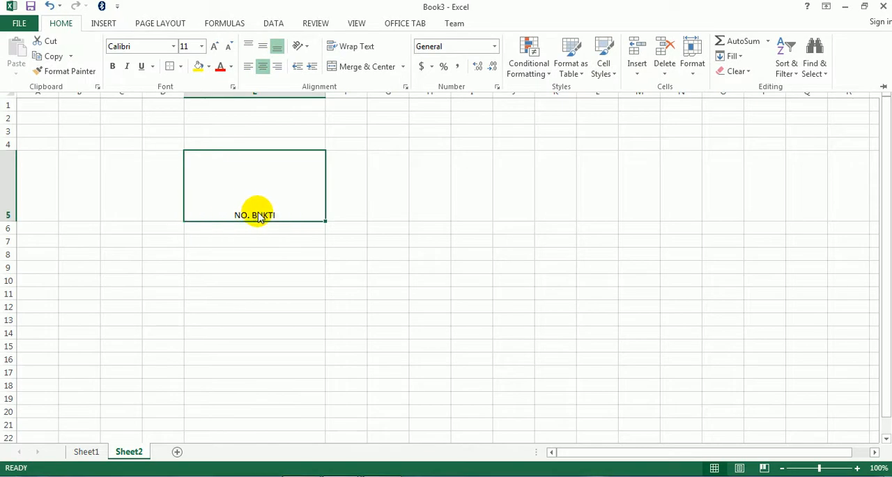
click(264, 48)
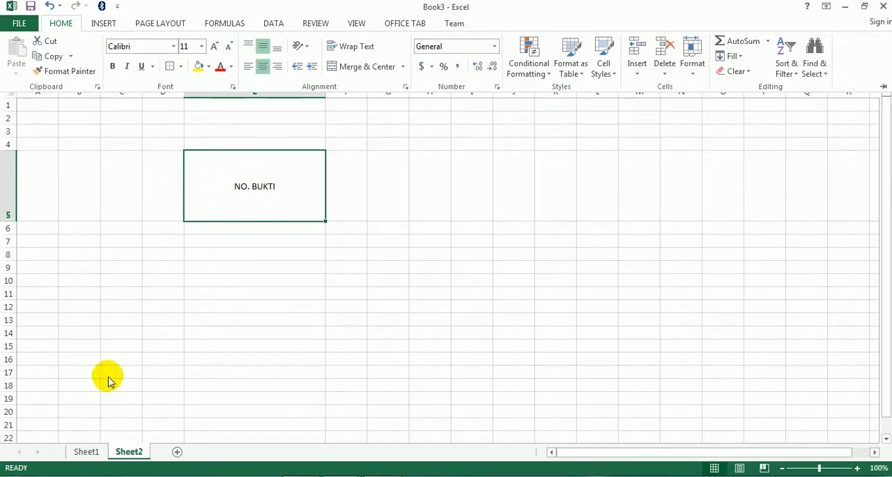
- Delete the demonstration worksheet Sheet2 from Book3 and return to Sheet1
right_click(138, 454)
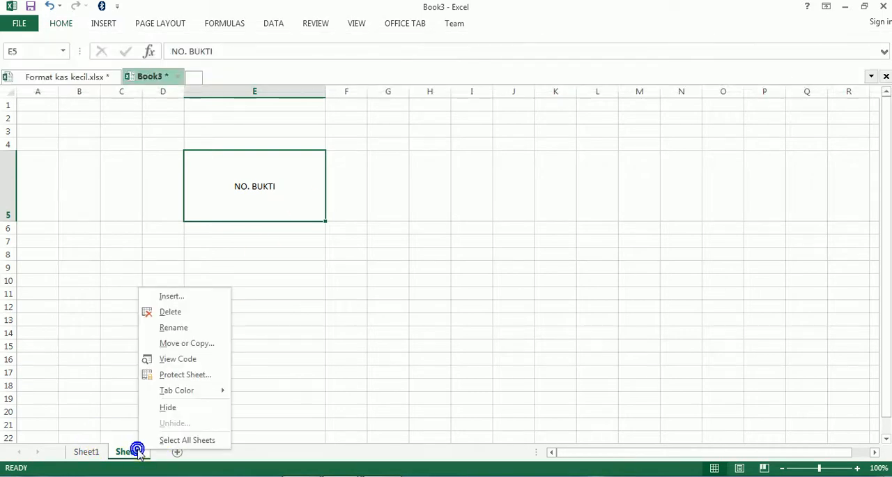
click(175, 313)
click(423, 275)
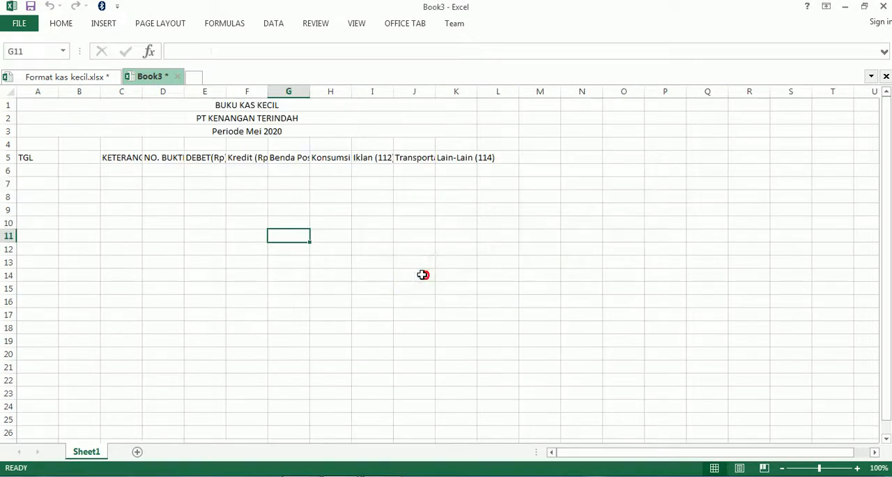
drag(247, 310, 246, 300)
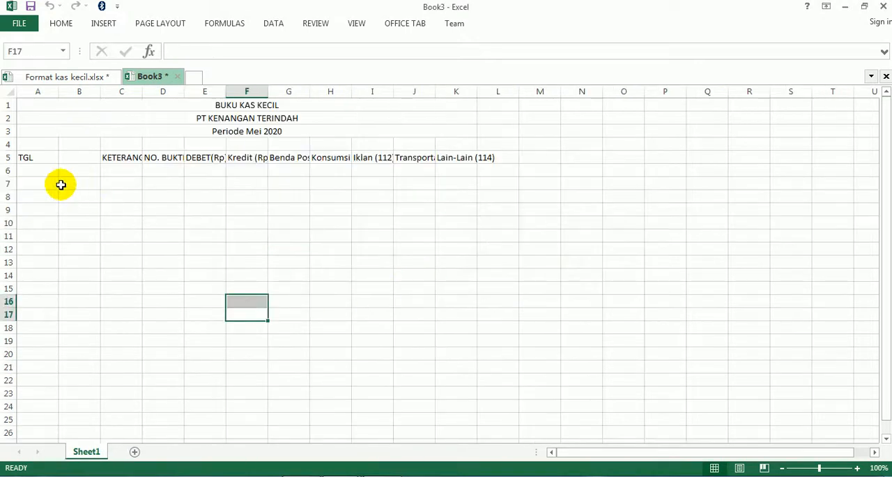
- Set the alignment of the column headings in A5:K5 to Center both horizontally and vertically in the cell formatting
drag(27, 157, 461, 159)
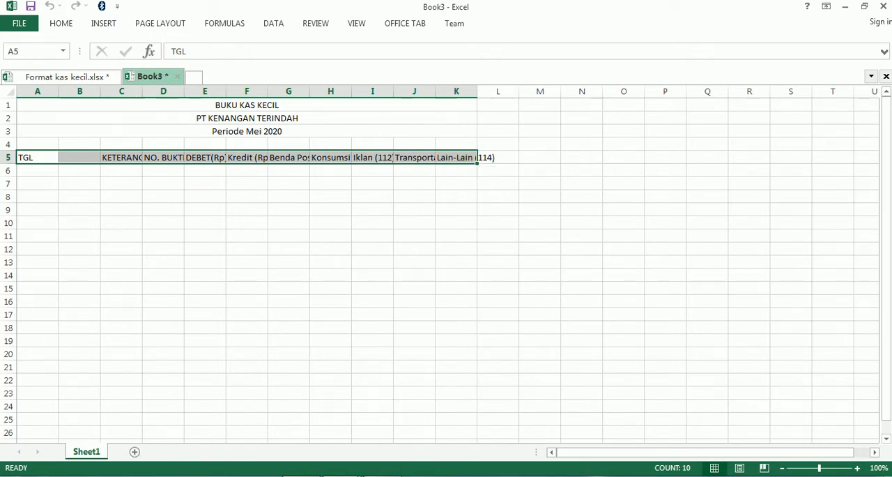
click(383, 476)
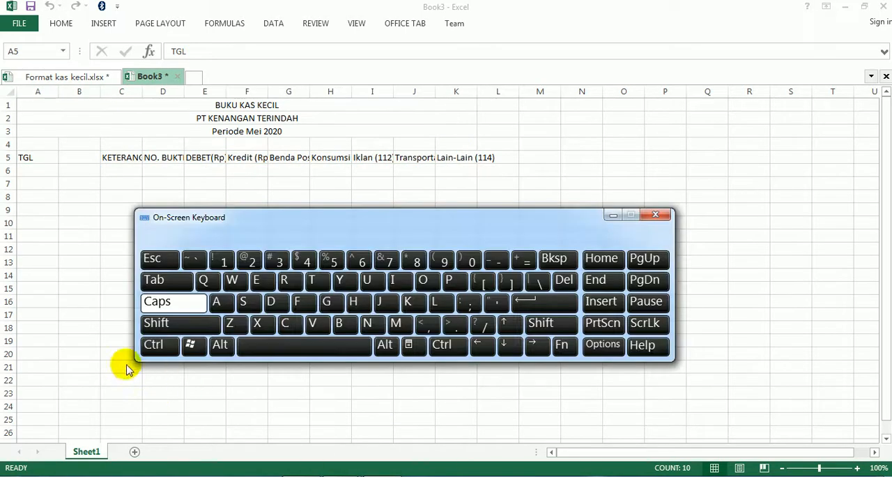
click(300, 184)
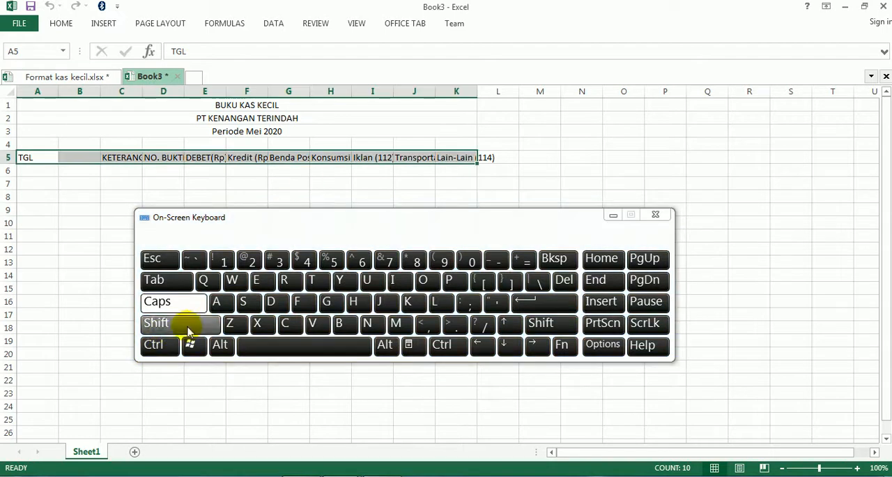
click(160, 352)
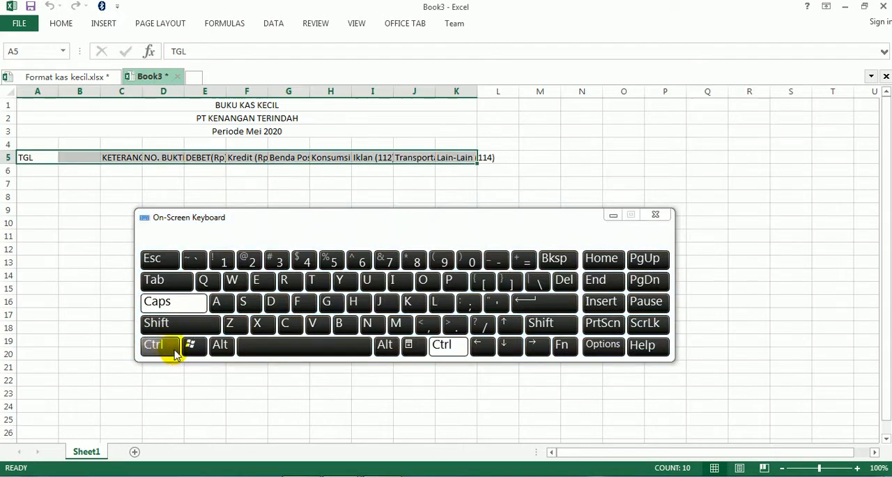
click(220, 261)
click(612, 216)
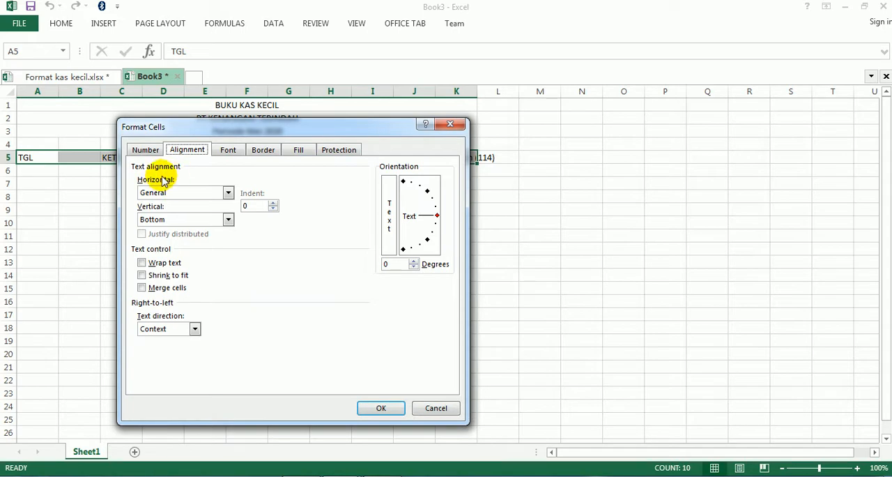
click(228, 194)
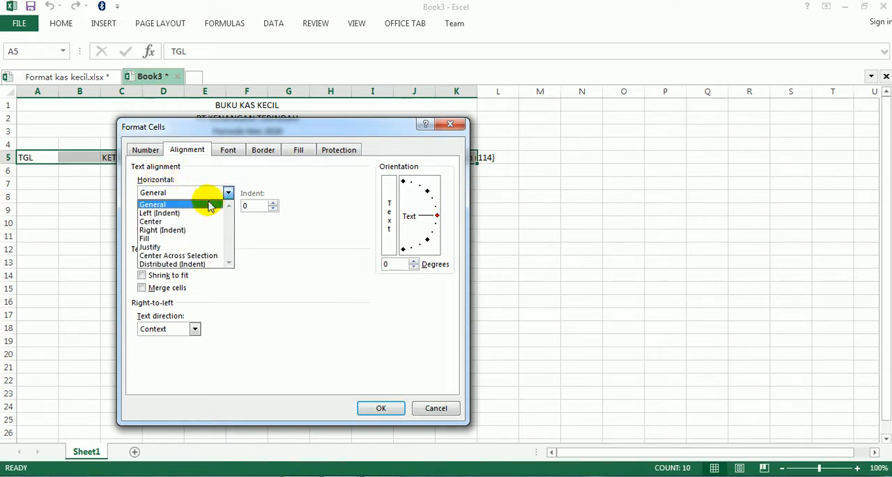
click(166, 222)
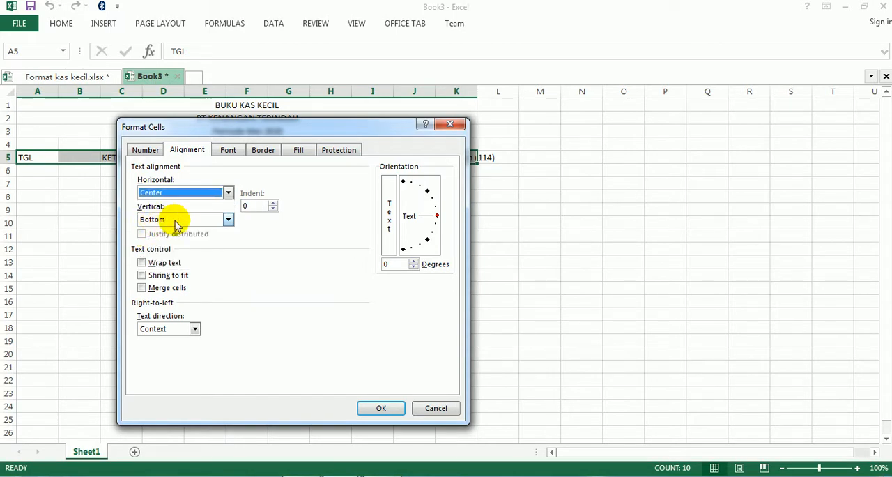
click(176, 220)
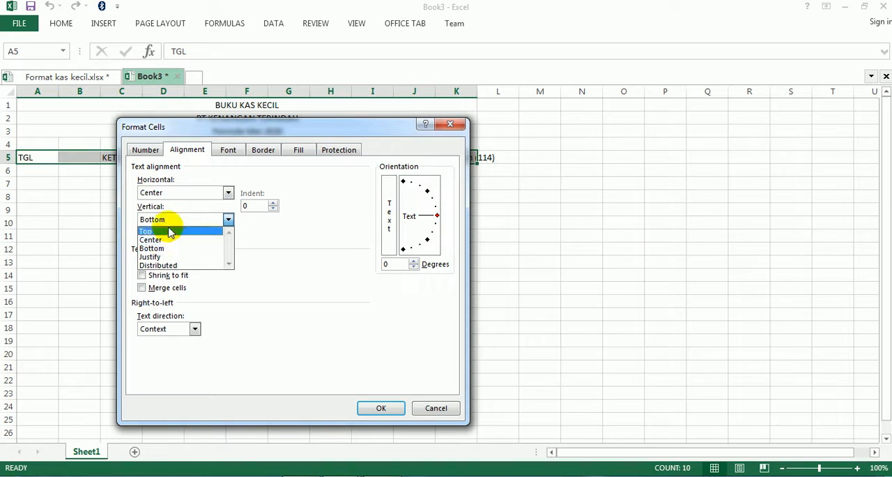
click(159, 240)
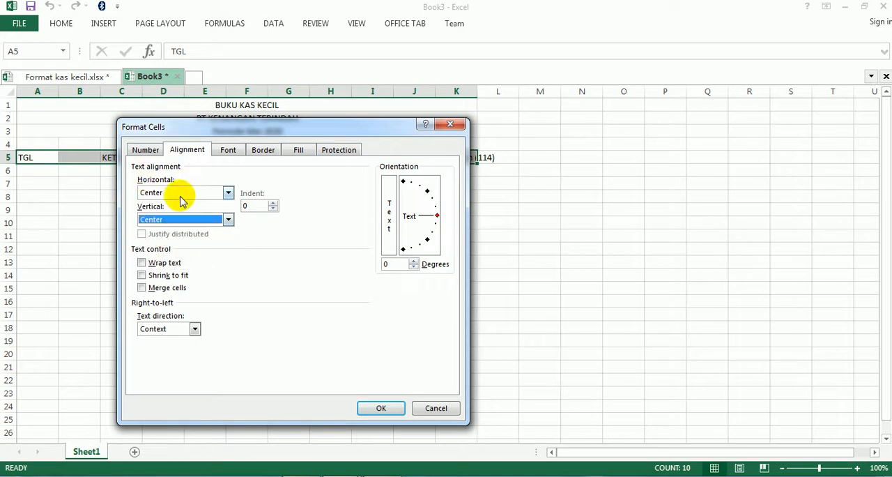
- Turn on Wrap text for the A5:K5 headings and apply the cell formatting
drag(259, 136, 577, 132)
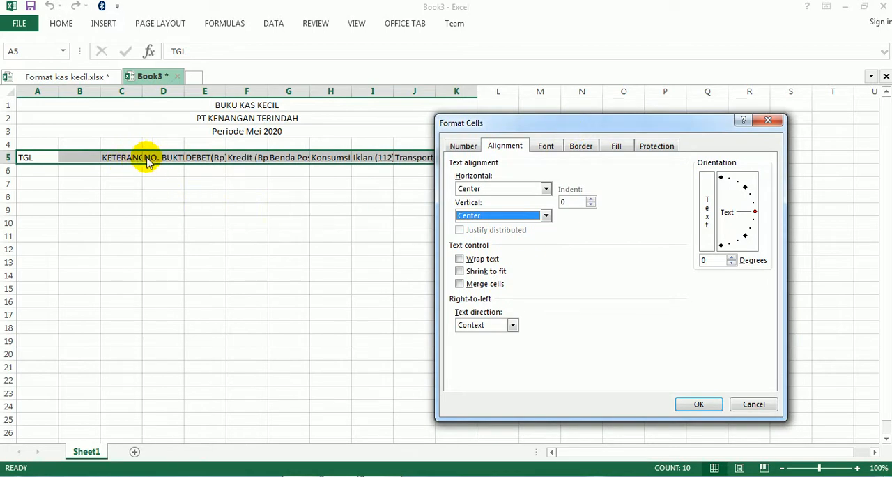
click(460, 260)
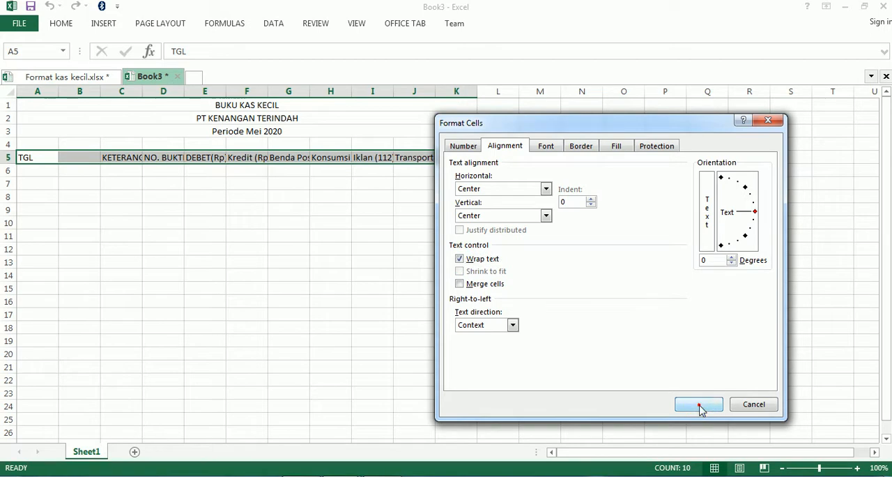
click(699, 406)
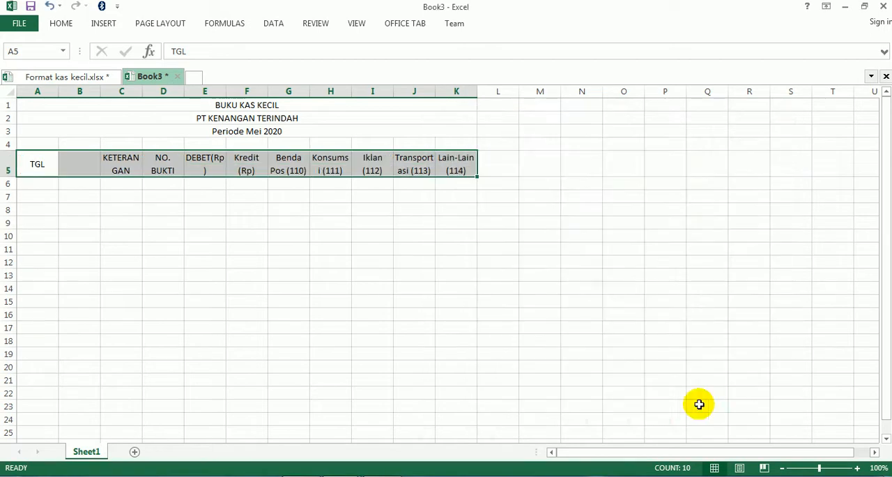
click(381, 311)
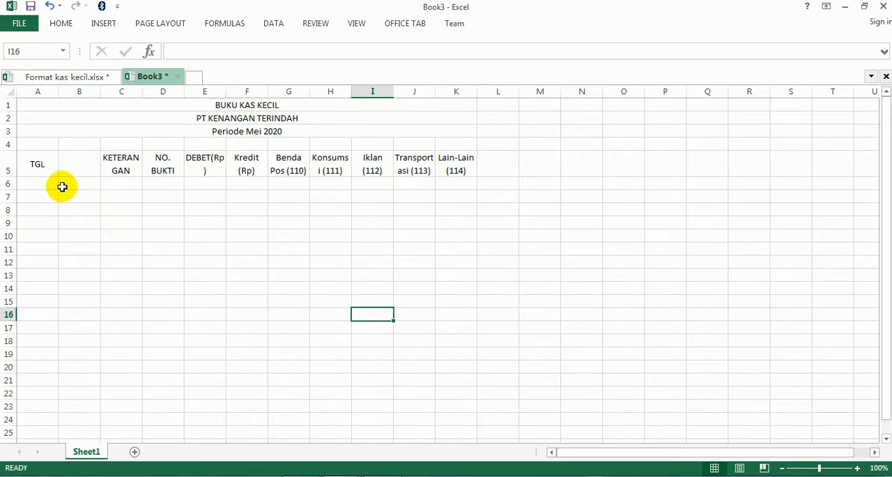
- Check the TGL heading in KAS KECIL.pdf's sample report, and merge and center A5:B5 in Book3 to match
drag(33, 165, 70, 164)
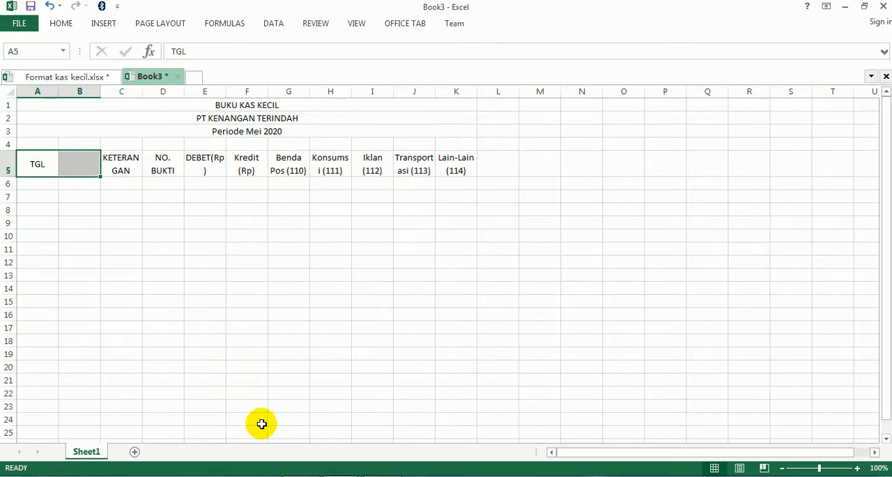
click(281, 475)
scroll(279, 345, up, 15)
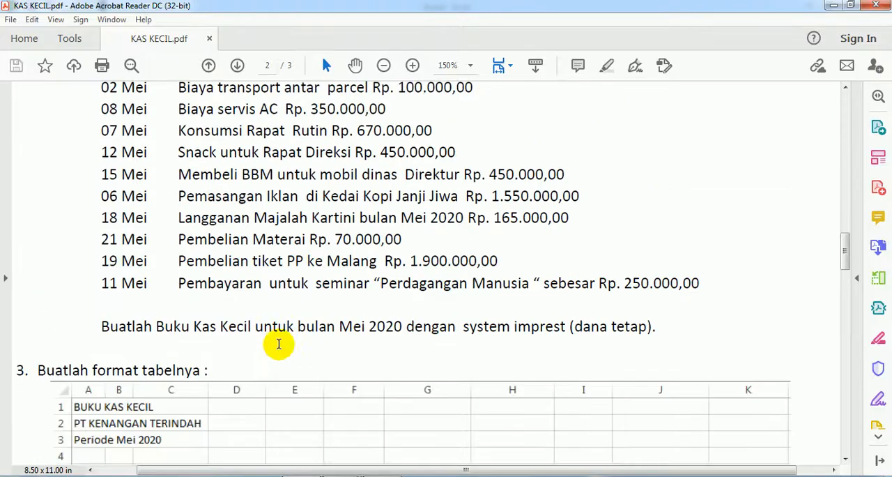
scroll(279, 345, up, 5)
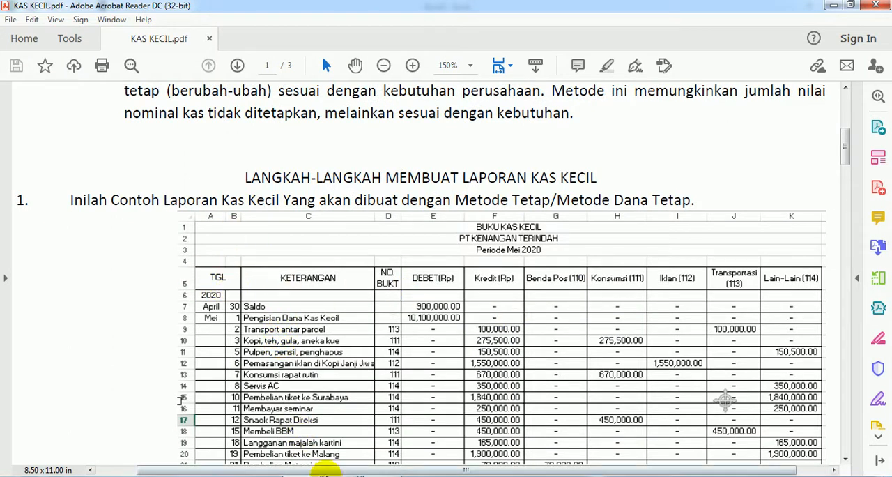
click(397, 432)
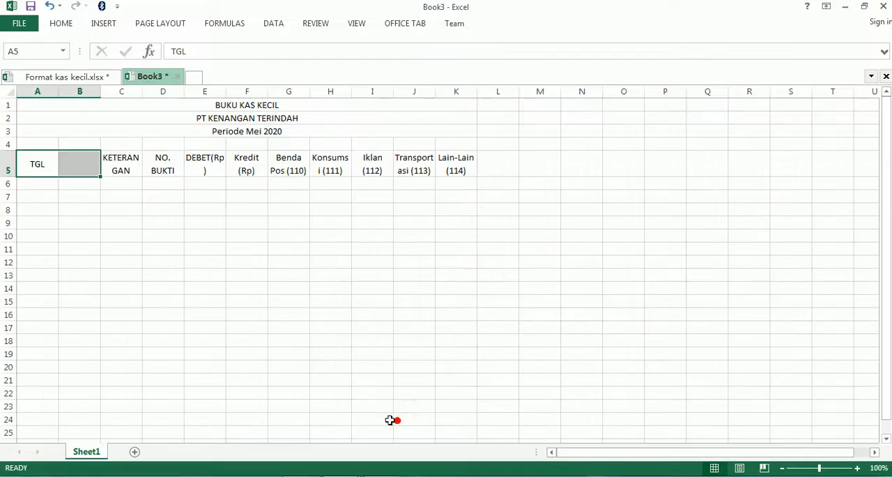
click(60, 23)
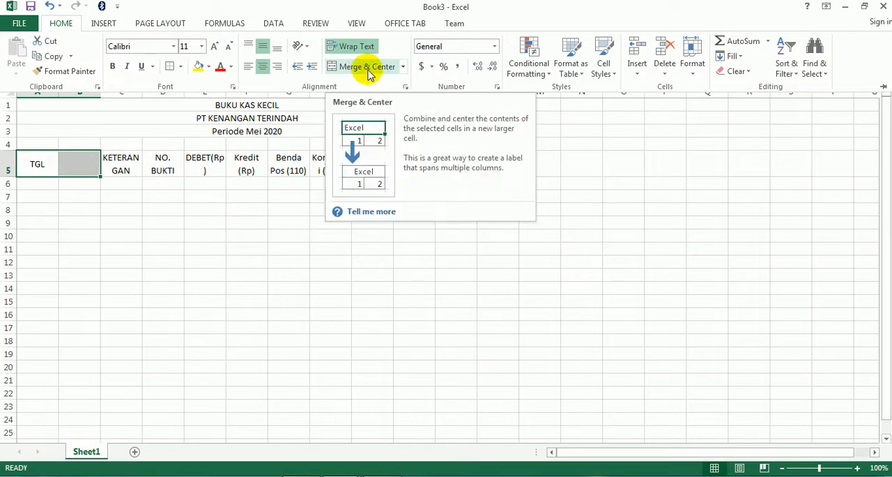
click(369, 72)
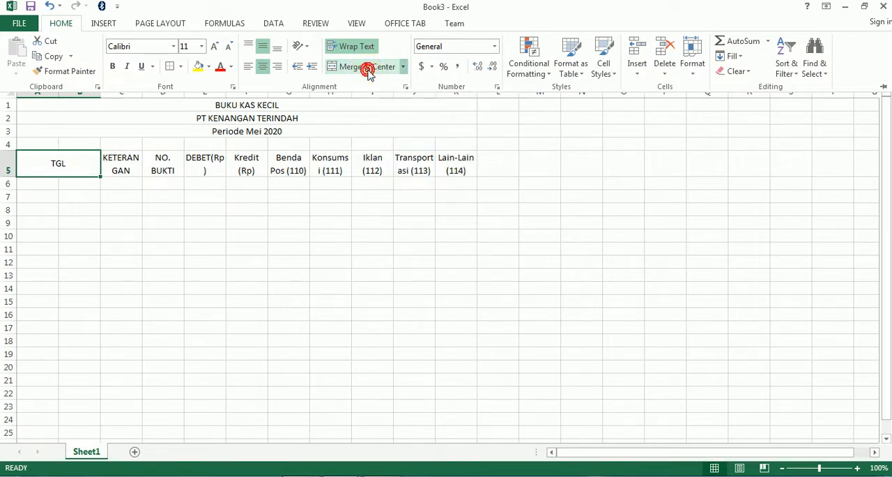
click(209, 257)
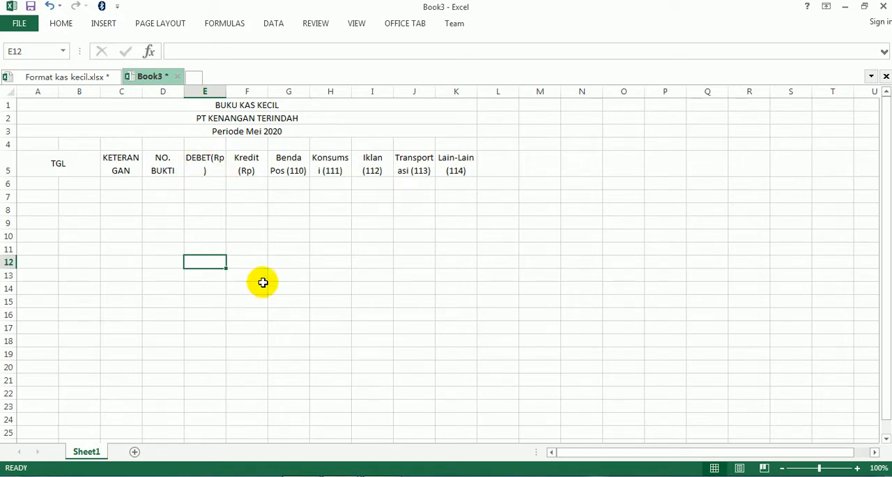
- Switch to KAS KECIL.pdf in Adobe Acrobat Reader and examine the sample report, the exercise and the instructions for making the dash sign
click(302, 476)
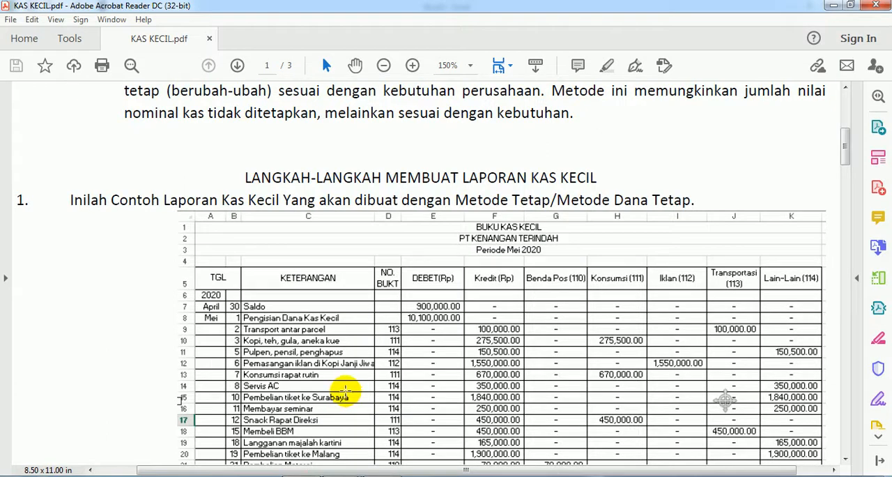
scroll(350, 309, down, 3)
scroll(349, 309, down, 15)
scroll(345, 308, down, 15)
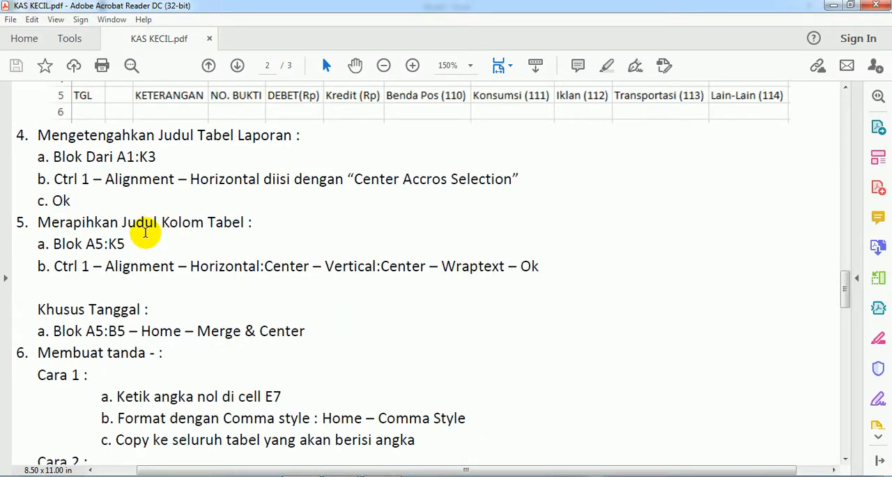
scroll(145, 233, down, 5)
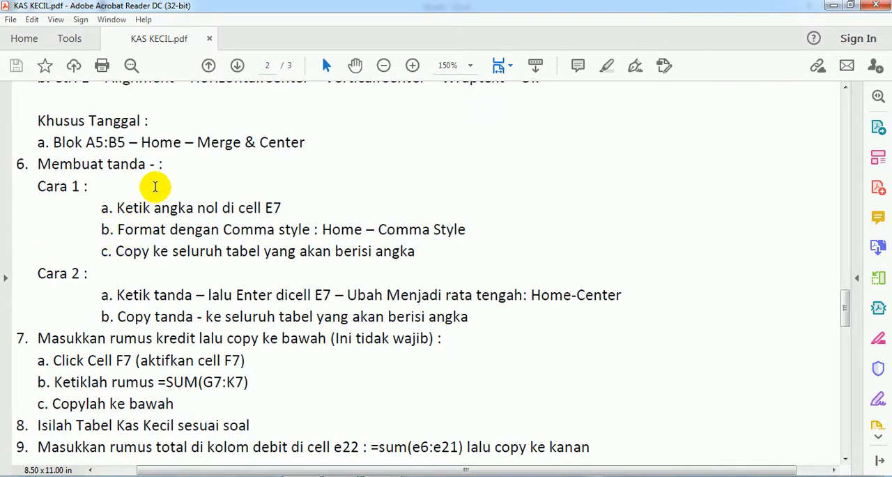
scroll(322, 192, up, 20)
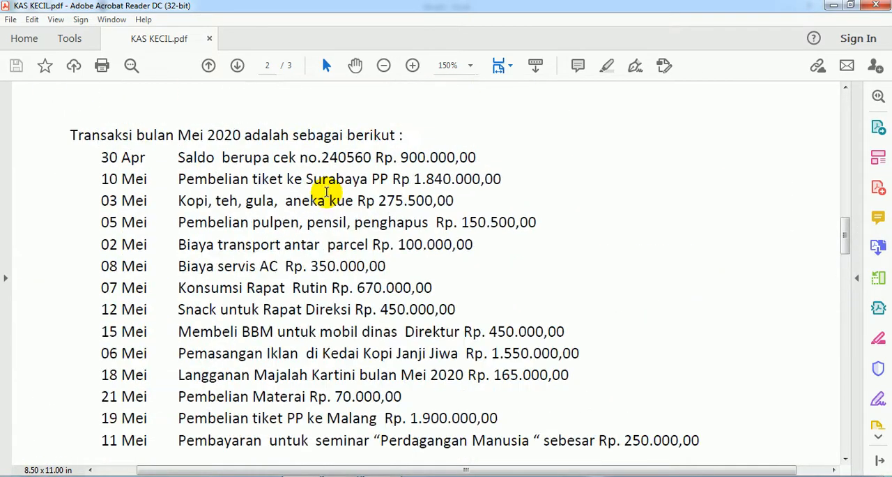
drag(840, 209, 831, 120)
scroll(393, 235, down, 8)
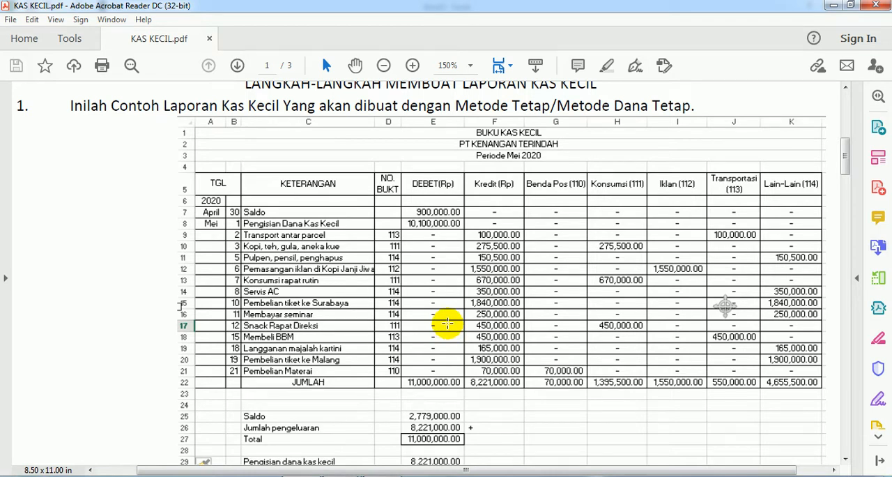
scroll(237, 340, down, 20)
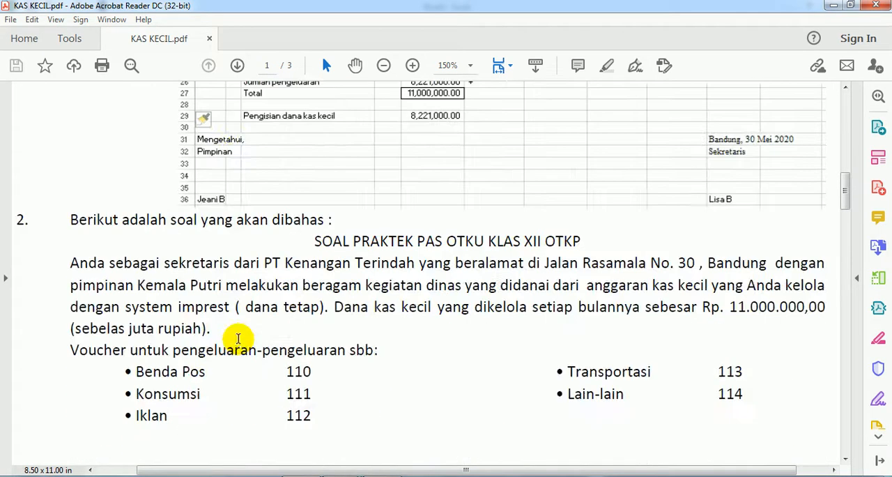
scroll(240, 340, down, 15)
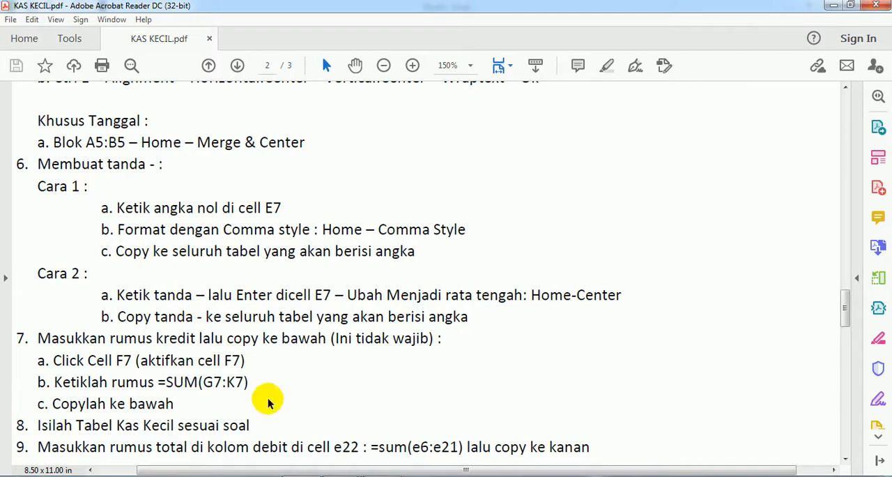
- Return to Book3 in Excel and enter a horizontally centered dash (-) in cell E7 under DEBET(Rp)
mouse_move(369, 454)
click(370, 431)
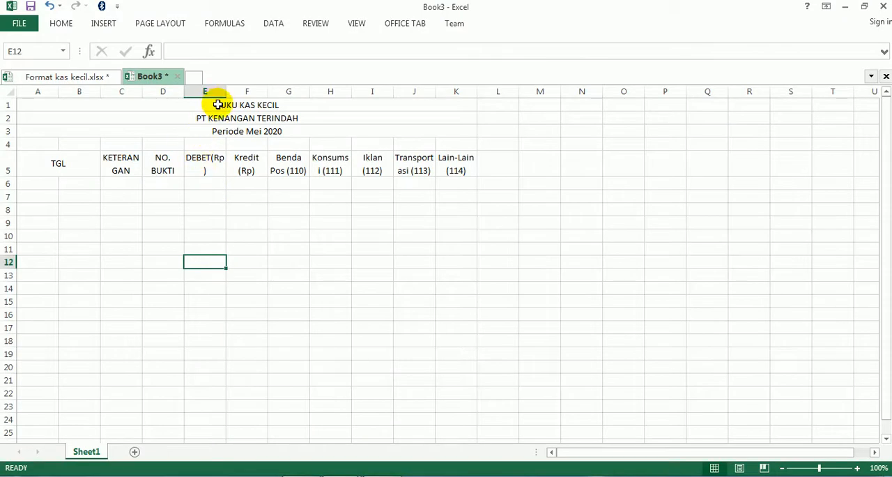
click(207, 205)
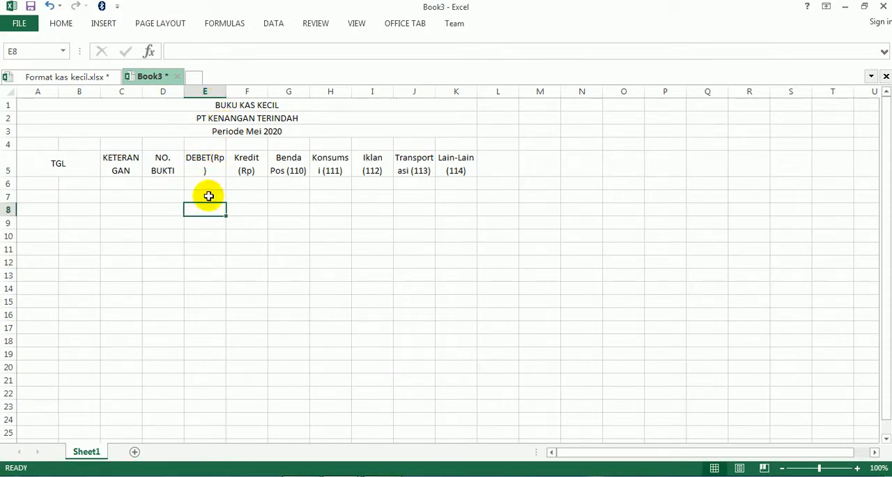
click(208, 196)
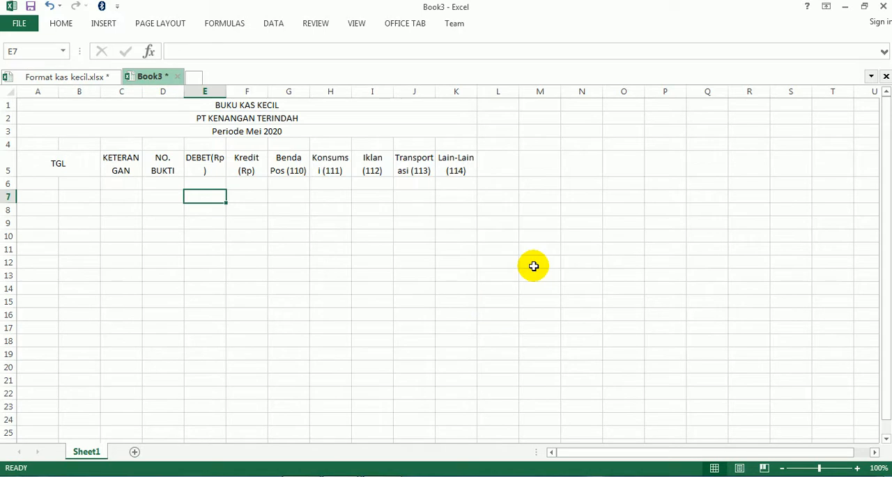
text(-)
key(Return)
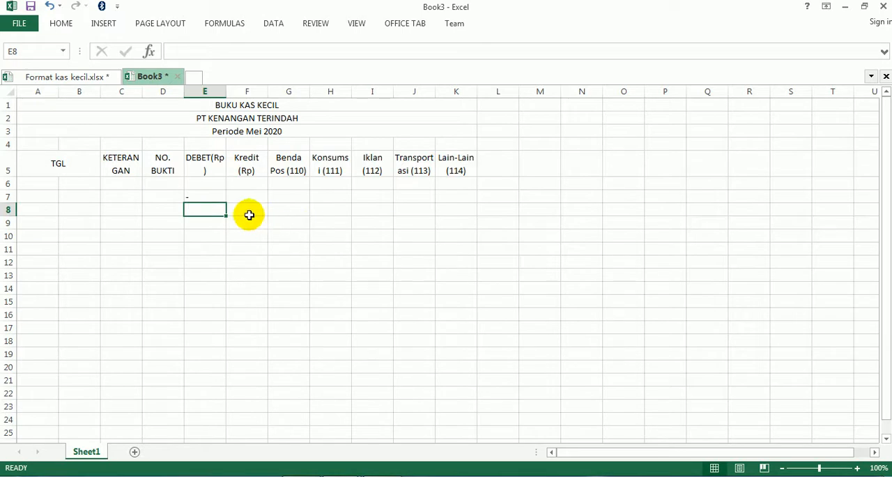
click(204, 197)
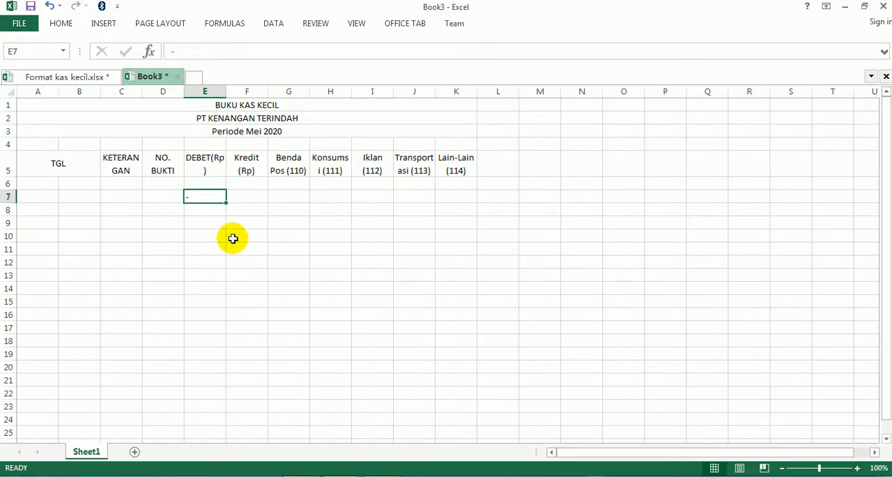
click(62, 24)
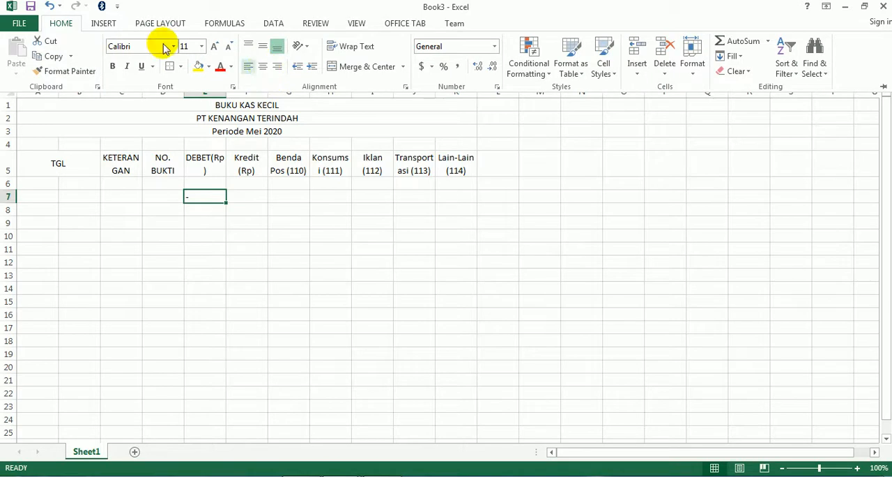
click(264, 68)
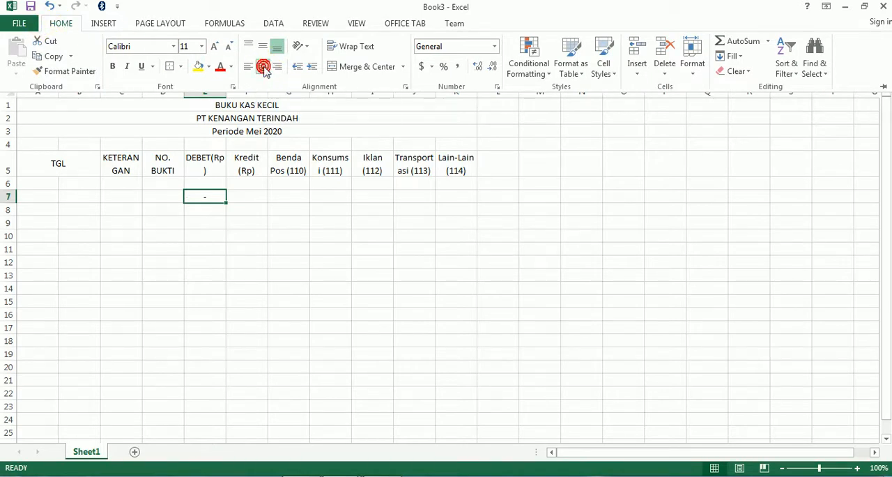
click(223, 244)
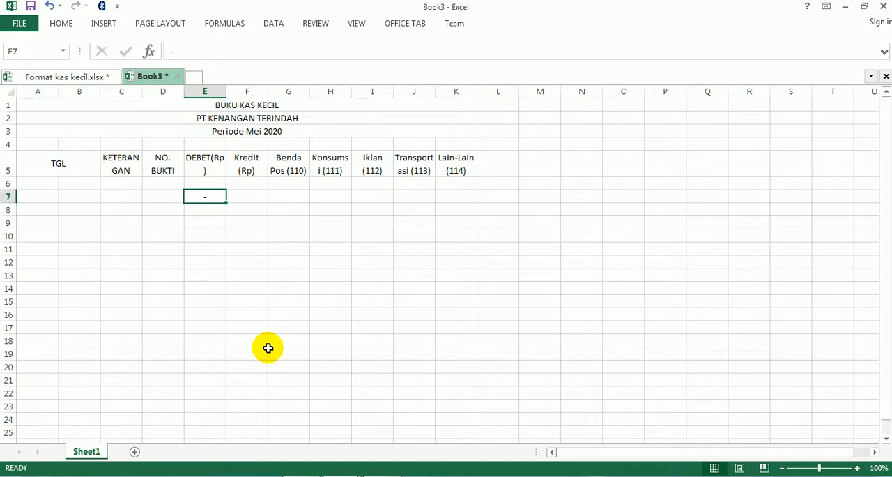
- Copy the centered dash from E7 across the number cells E7:K31
drag(210, 197, 473, 420)
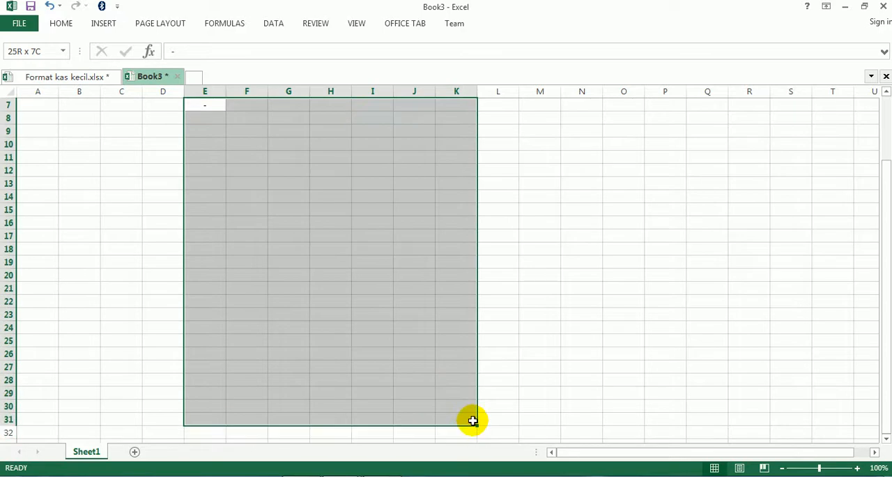
scroll(363, 321, up, 2)
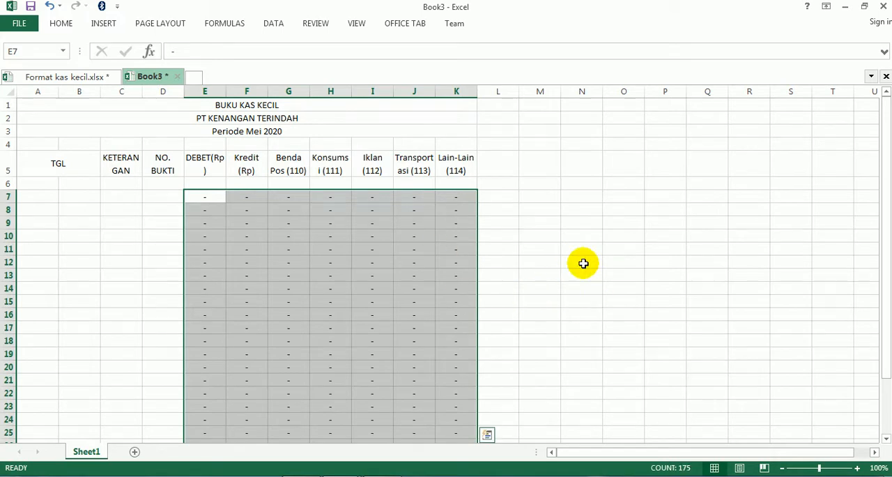
click(159, 220)
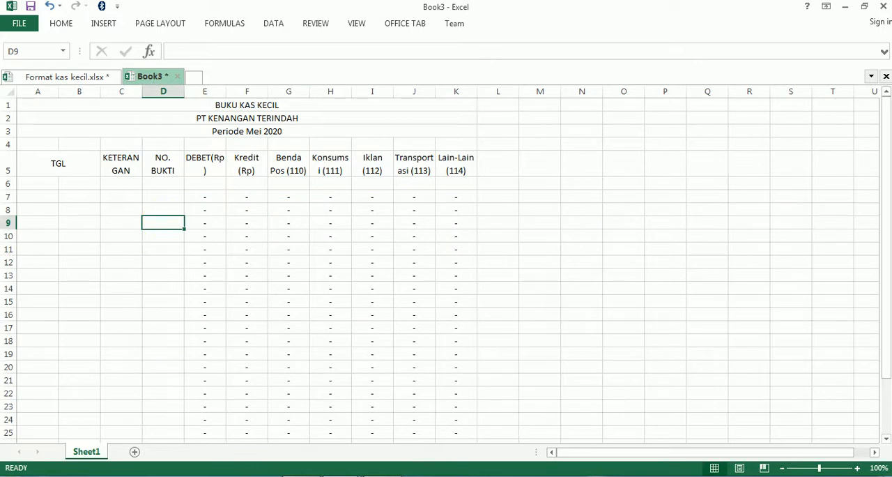
- Read the instructions for the optional credit formula in KAS KECIL.pdf in Adobe Acrobat Reader and return to Book3 in Excel
click(301, 476)
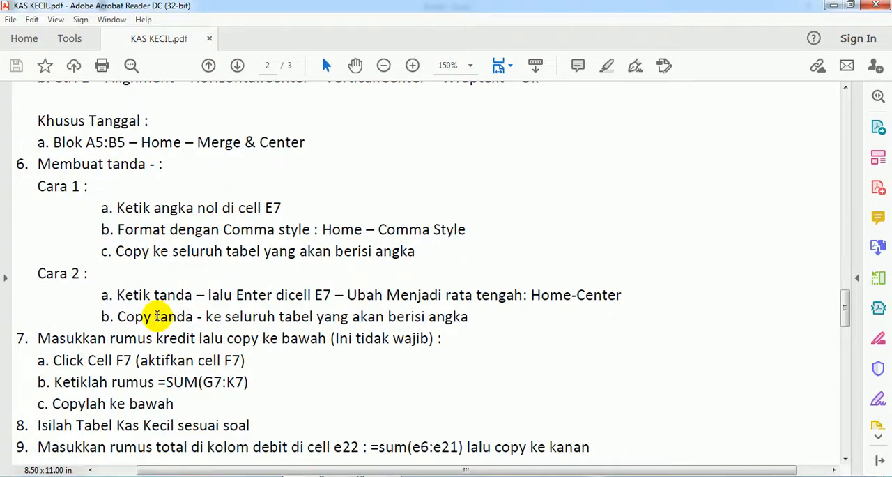
scroll(174, 314, down, 2)
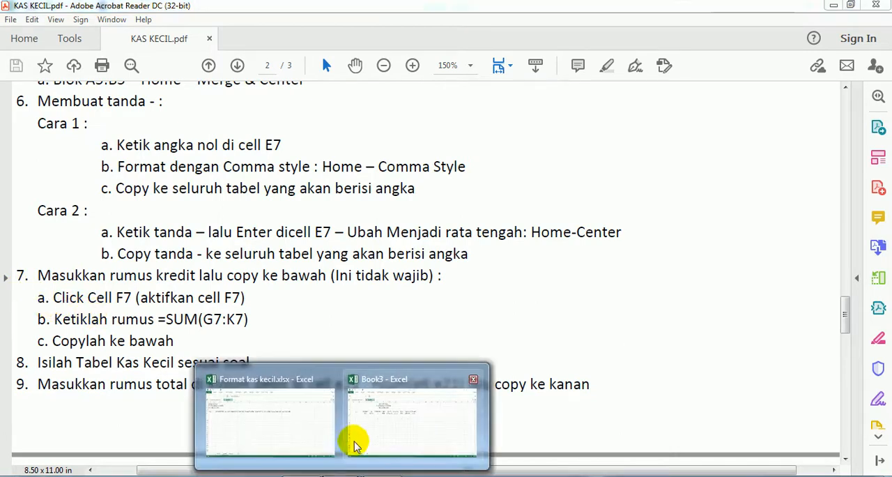
click(354, 449)
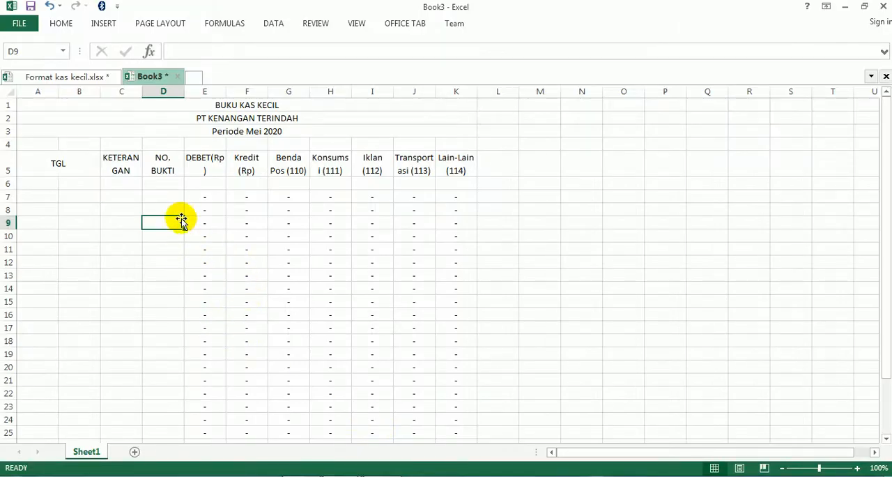
- Try manual entry of 500000 in G8 under Benda Pos and F8 under Kredit, and undo both entries
click(288, 210)
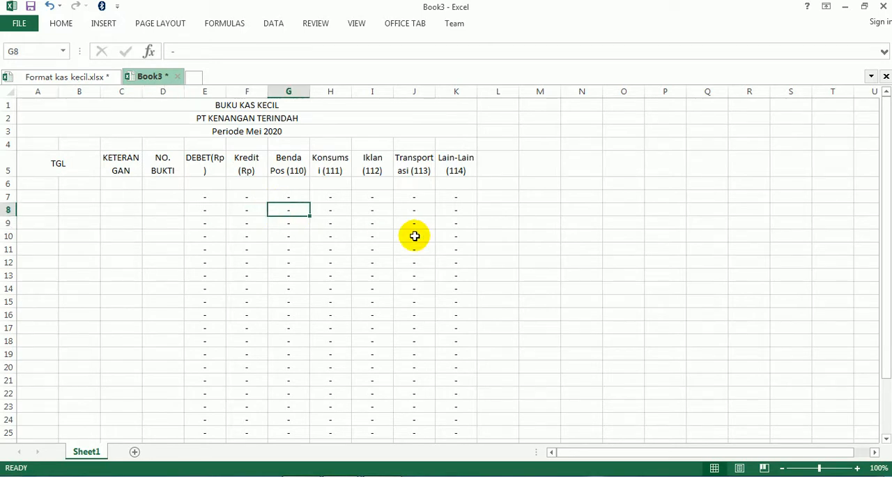
text(500000)
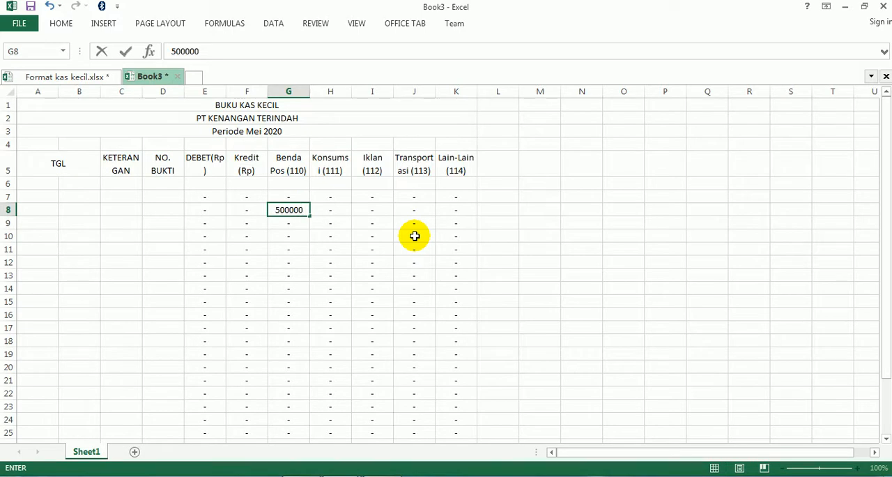
key(Return)
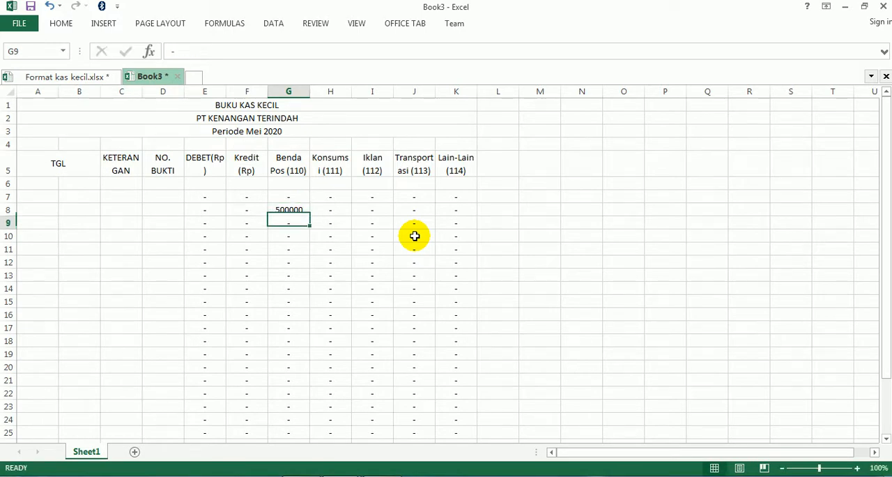
key(Up)
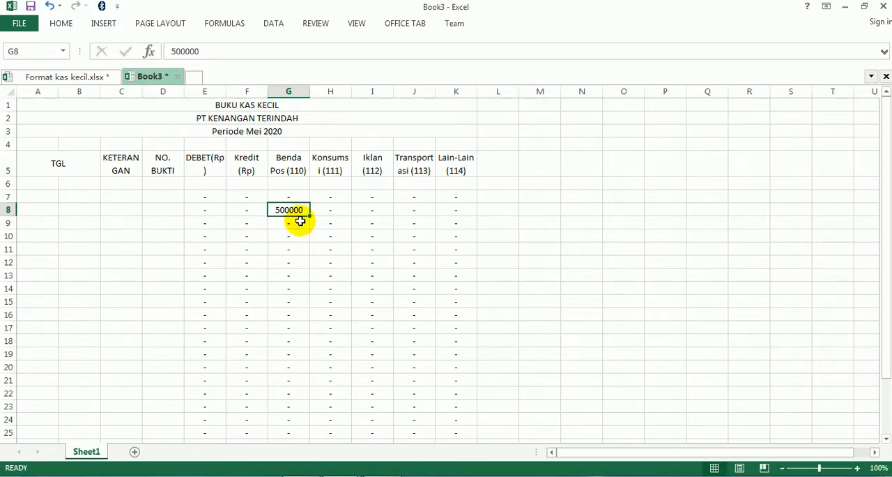
click(247, 209)
text(500000)
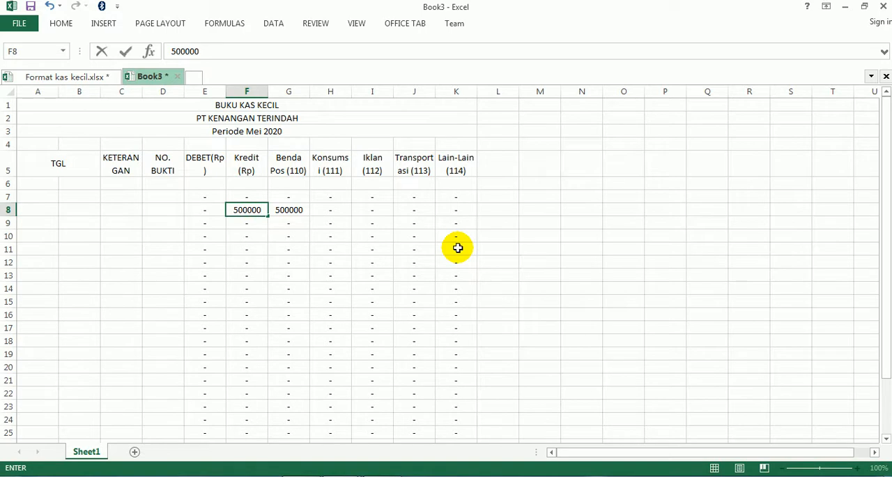
key(Return)
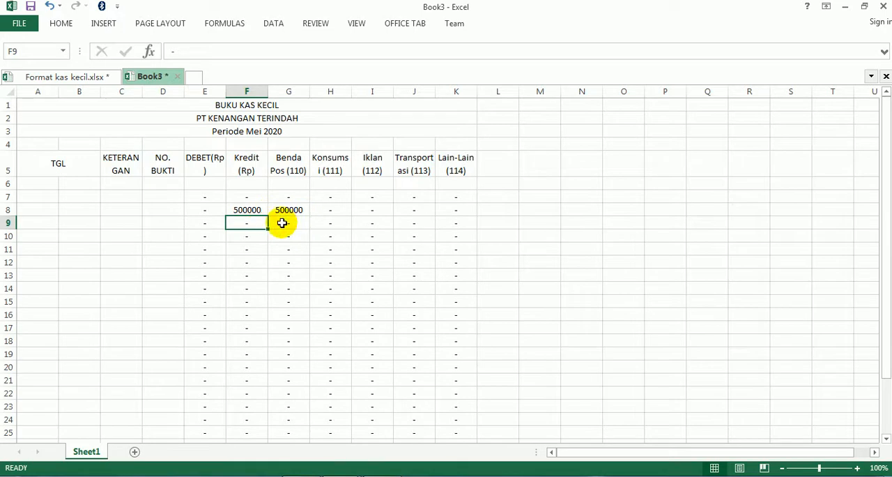
key(ctrl+z)
key(ctrl+z)
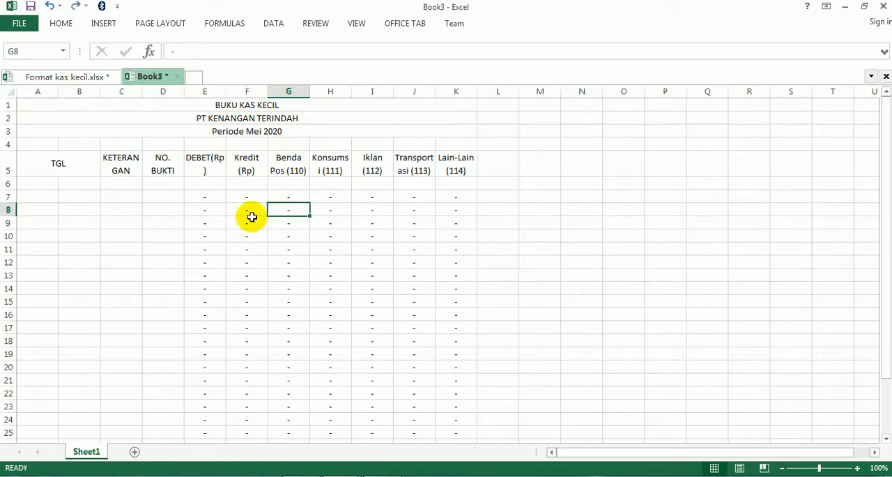
- Enter the formula =SUM(G7:K7) in cell F7 under Kredit (Rp)
click(250, 213)
click(242, 197)
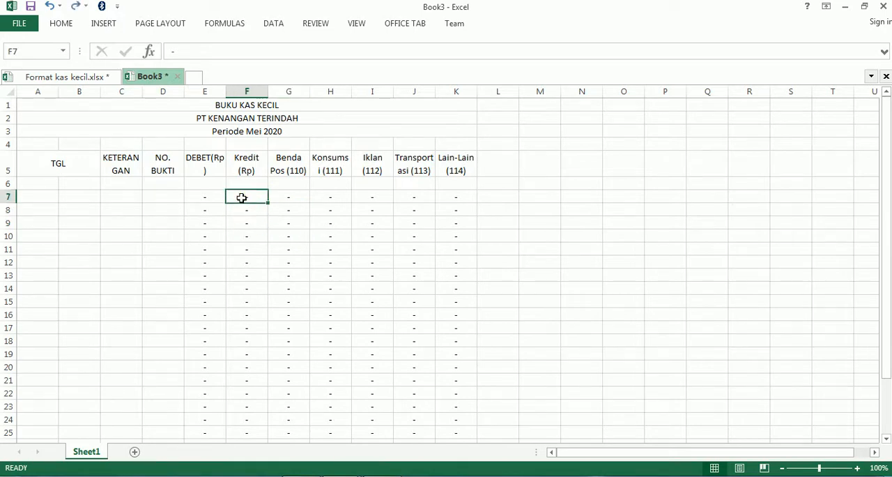
text(=SUM)
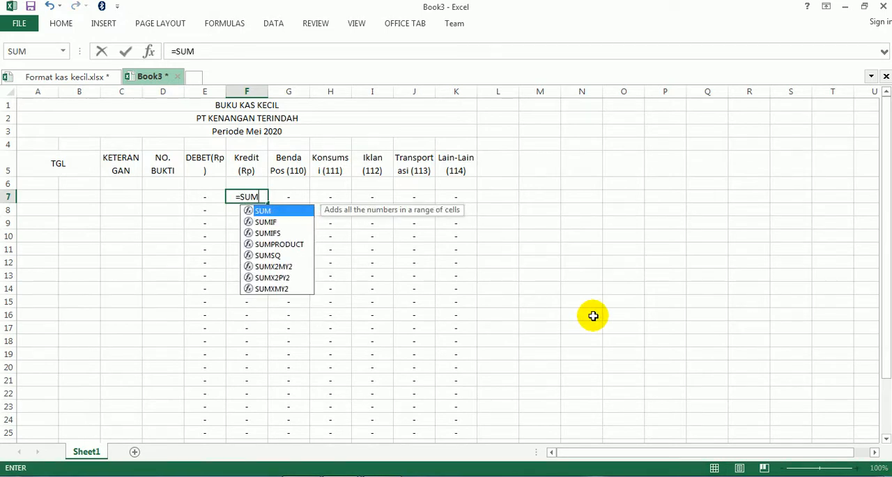
text(()
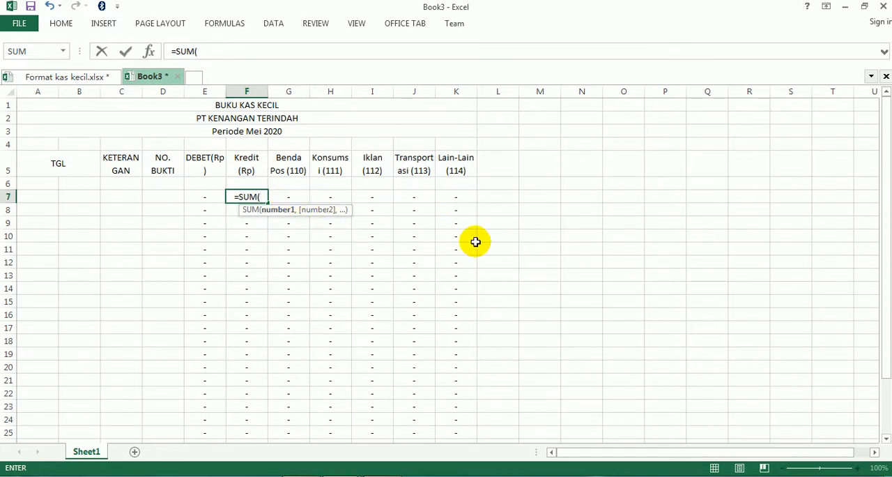
text(G7)
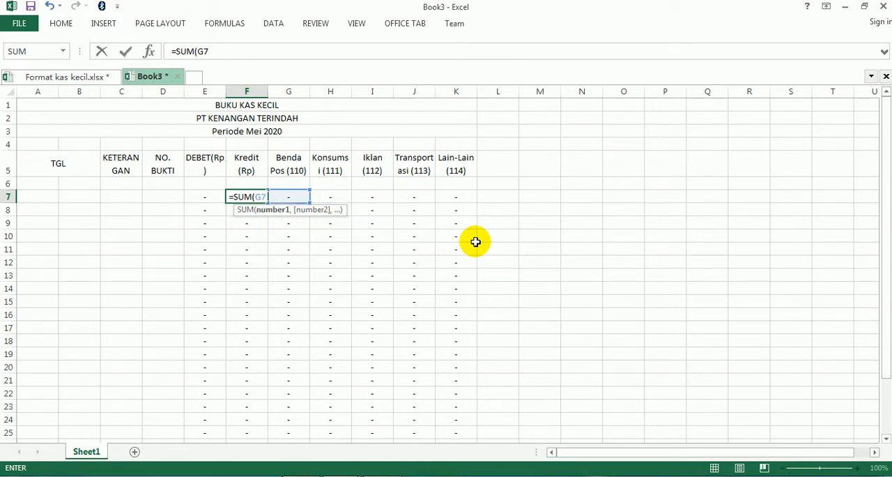
text(:K)
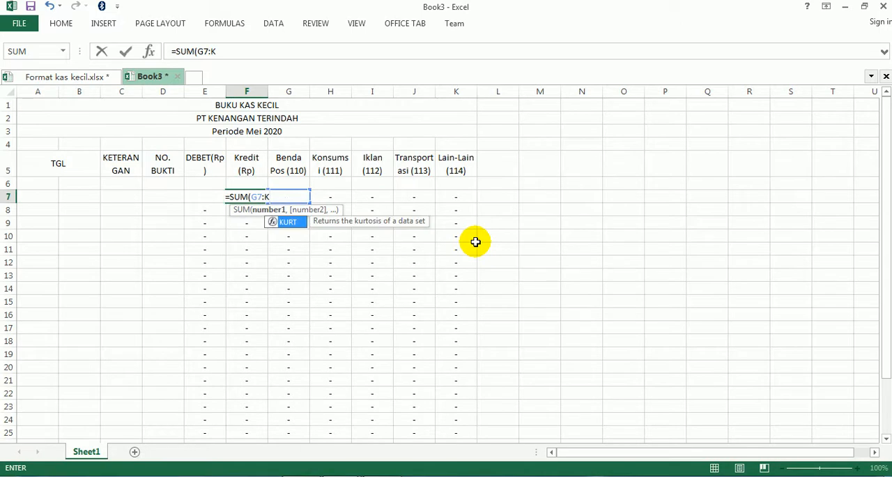
text(7))
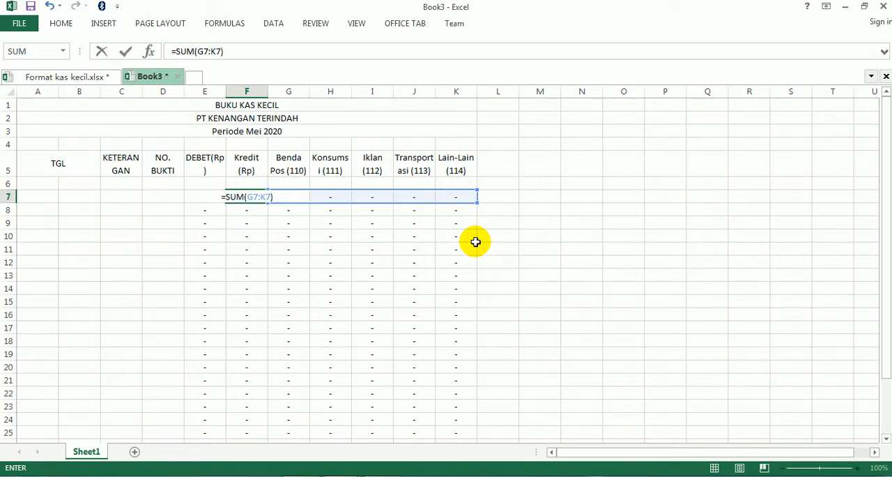
key(Return)
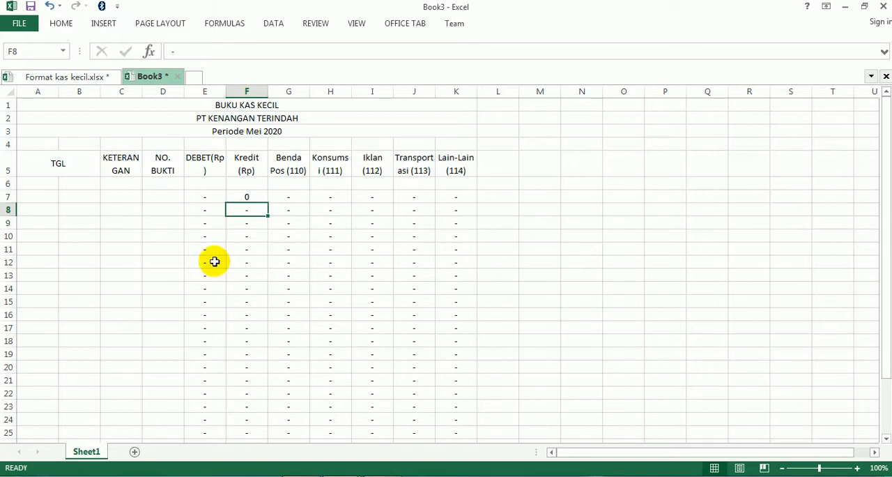
- Apply Comma Style to F7 and copy its formula down the Kredit column to F31
click(246, 196)
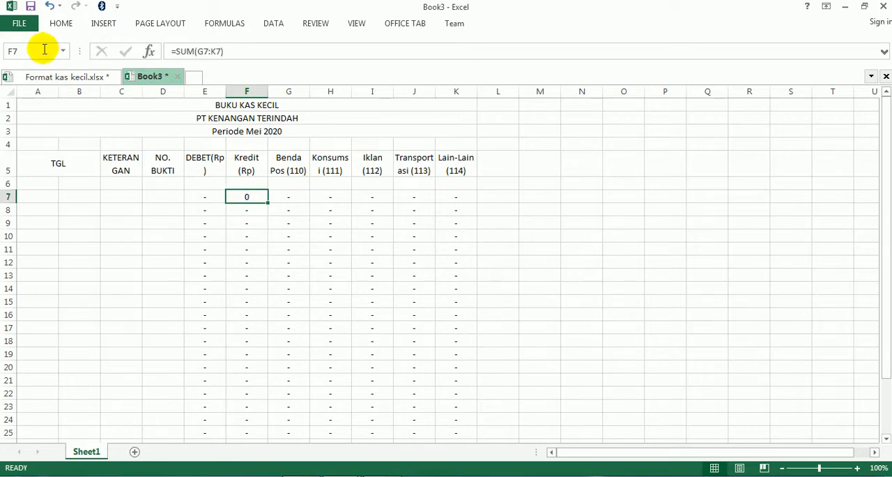
click(61, 23)
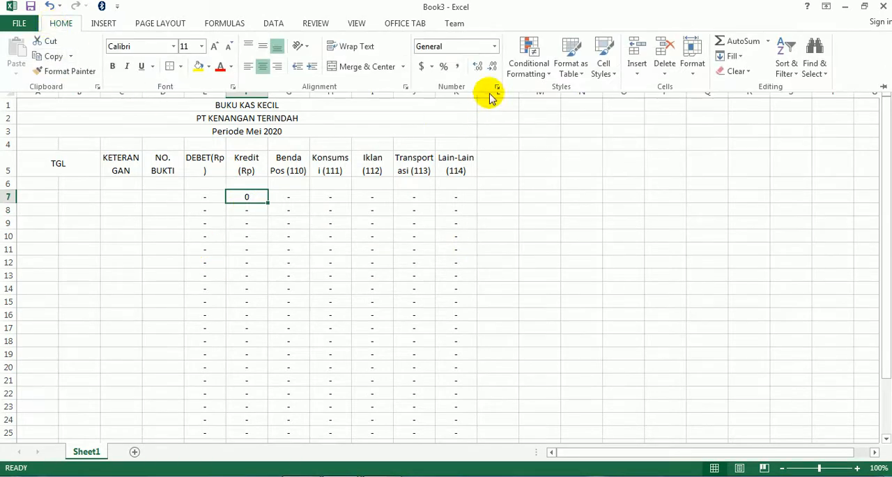
click(459, 67)
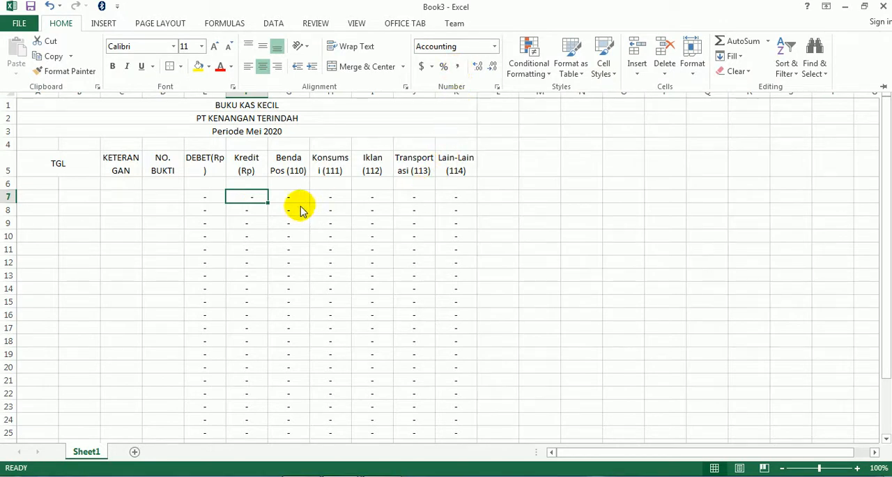
click(268, 202)
drag(267, 202, 241, 417)
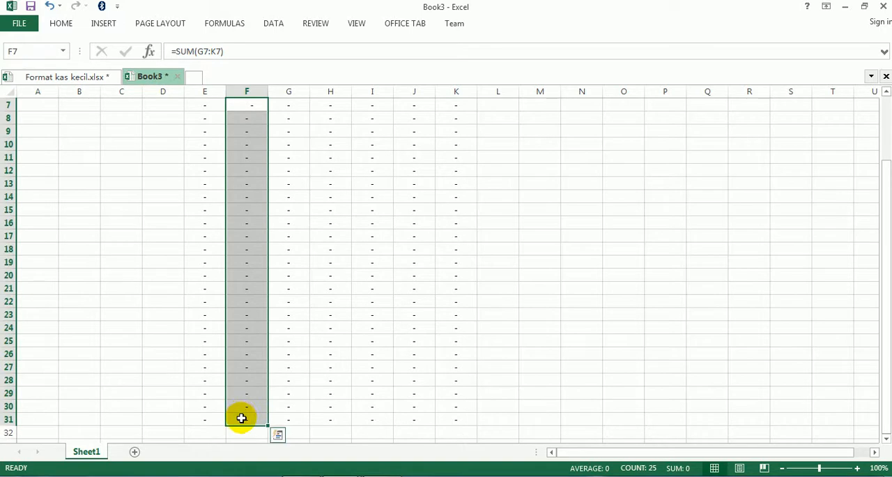
scroll(364, 419, up, 2)
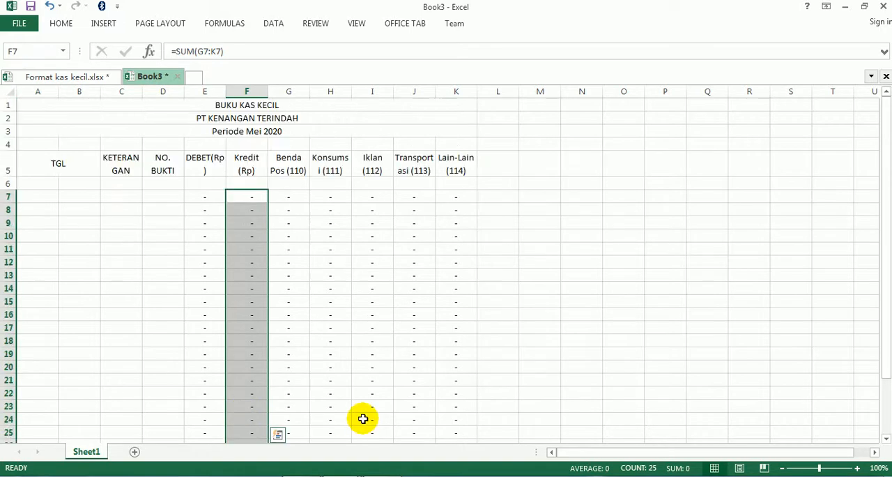
- Enter 500000 in G7 under Benda Pos to test the credit formula, and widen column F to fit the amount
click(289, 197)
click(289, 197)
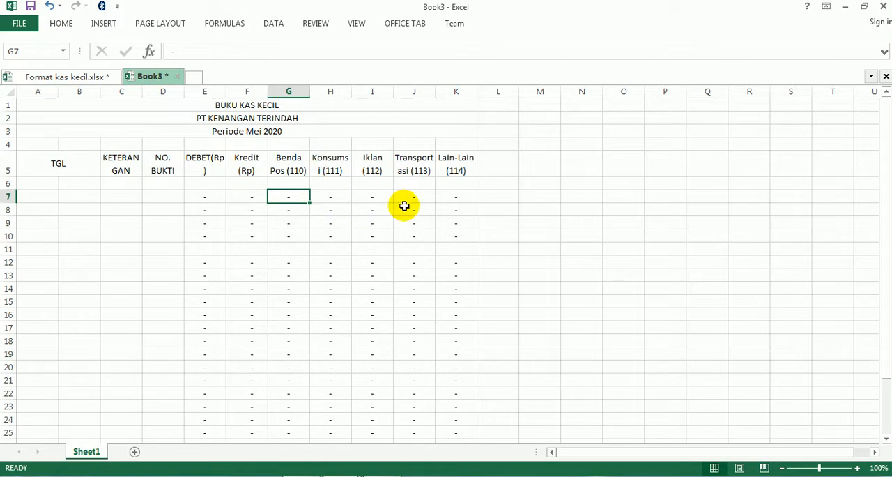
text(500000)
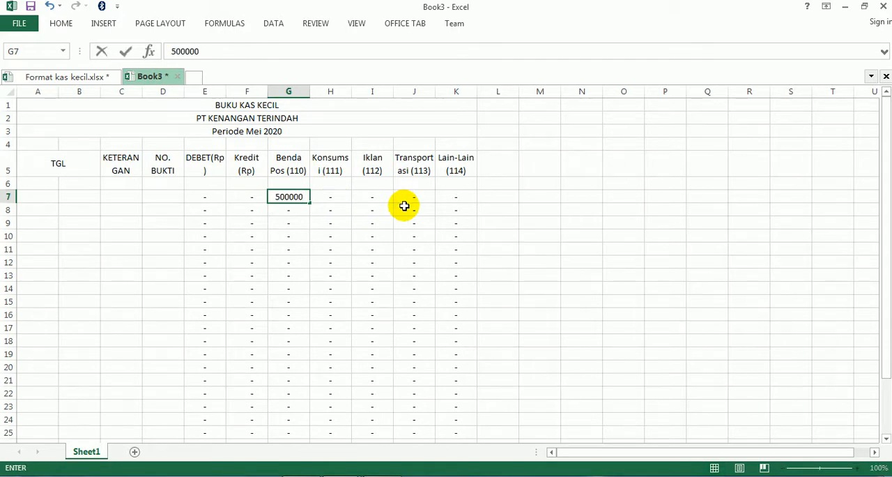
key(Return)
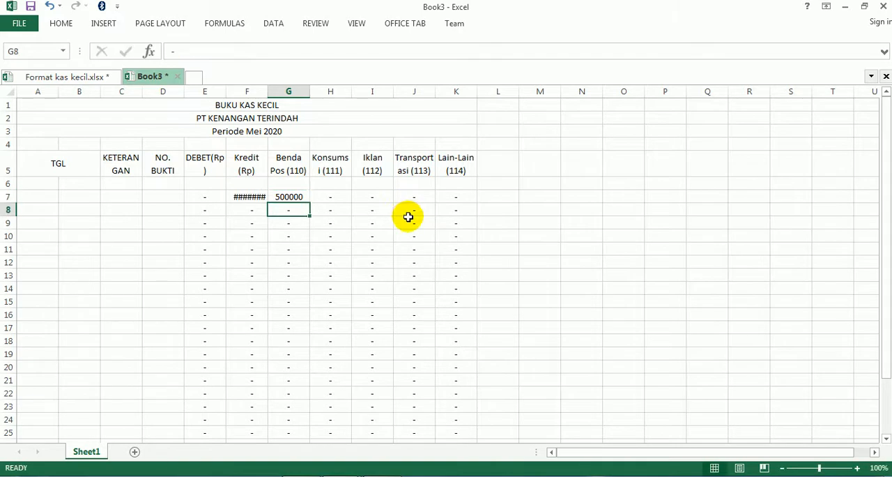
drag(267, 91, 283, 91)
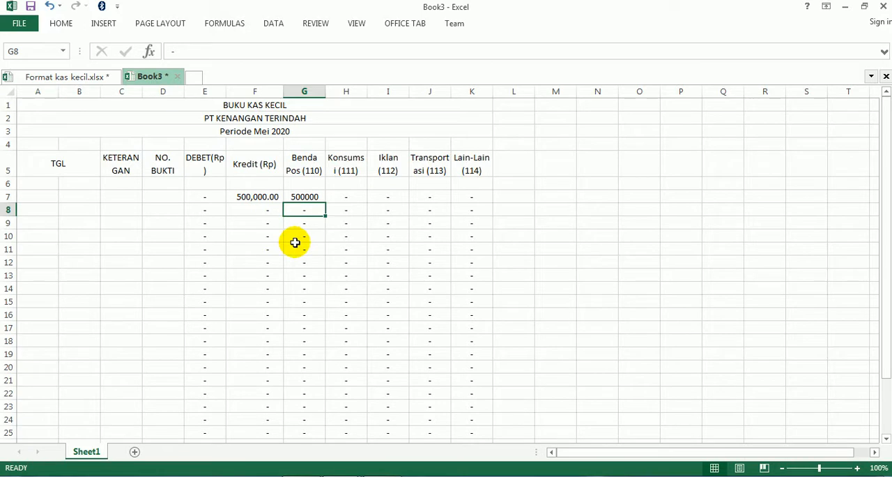
- Change the test amount in G7 to 20000
click(304, 197)
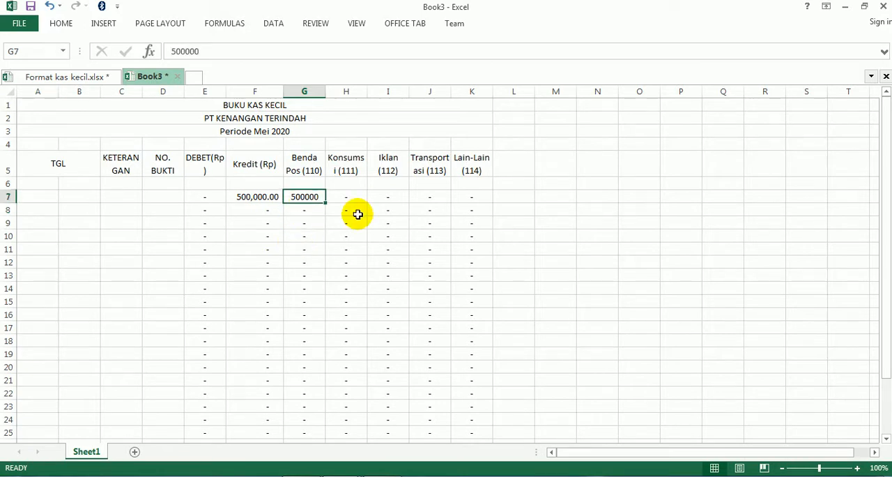
text(200)
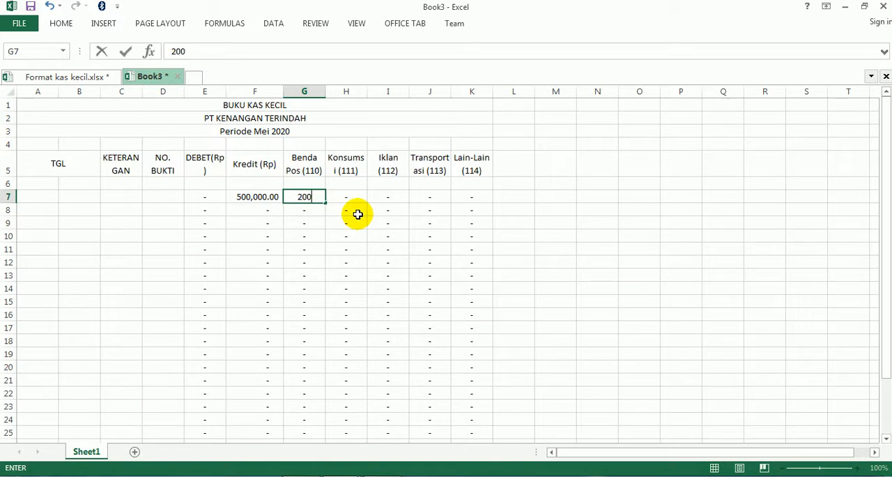
key(Return)
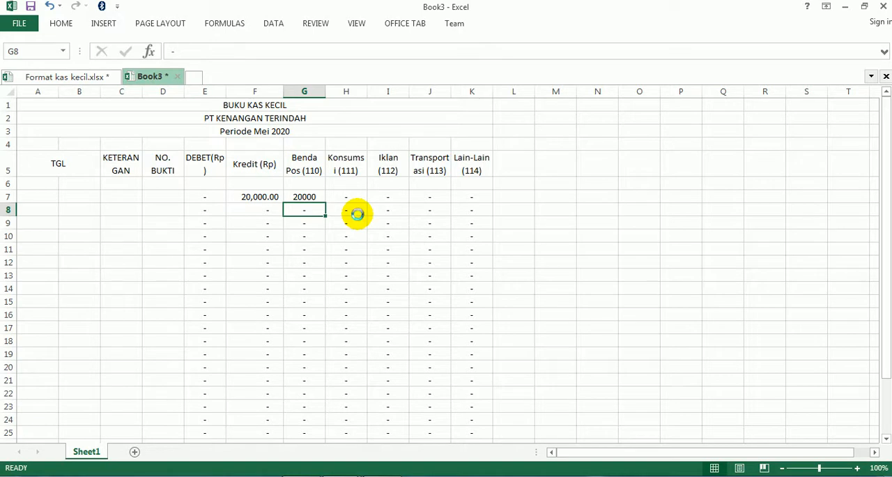
- Undo the G7 test amounts, the column F widening and the Kredit formula with its formatting, back to the plain dashes
key(ctrl+z)
key(ctrl+z)
key(ctrl+z)
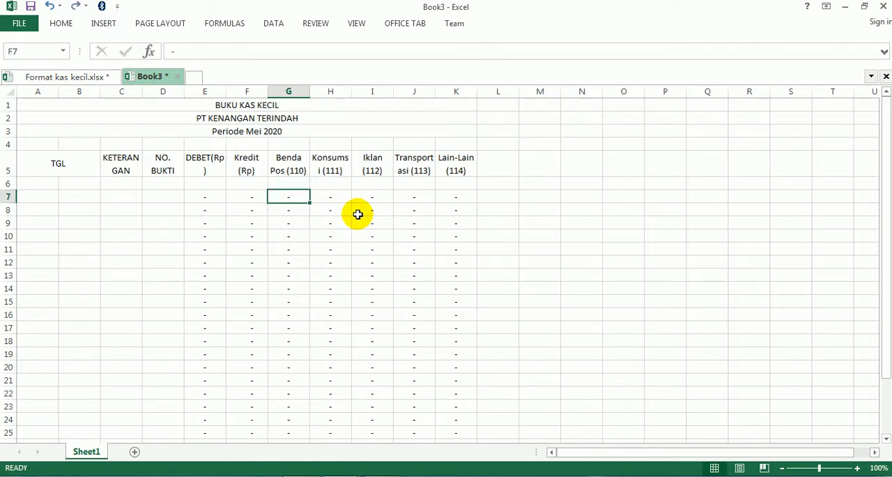
key(ctrl+z)
key(ctrl+z)
key(ctrl+z)
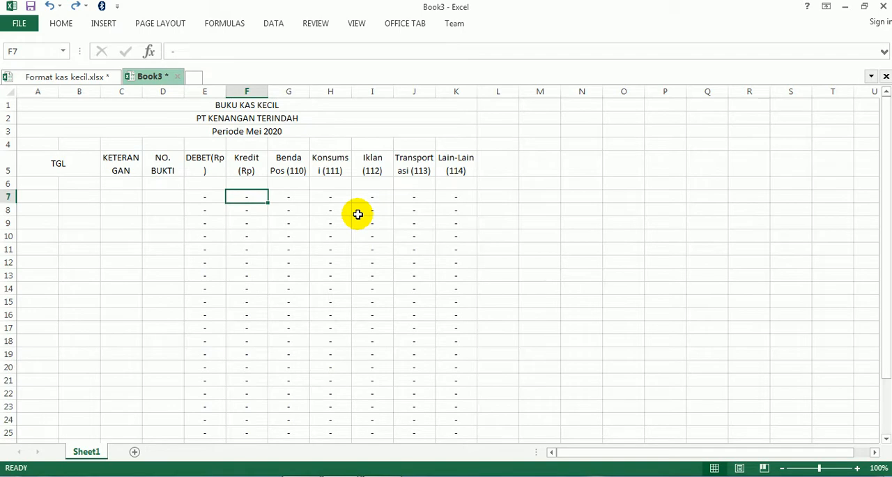
click(328, 247)
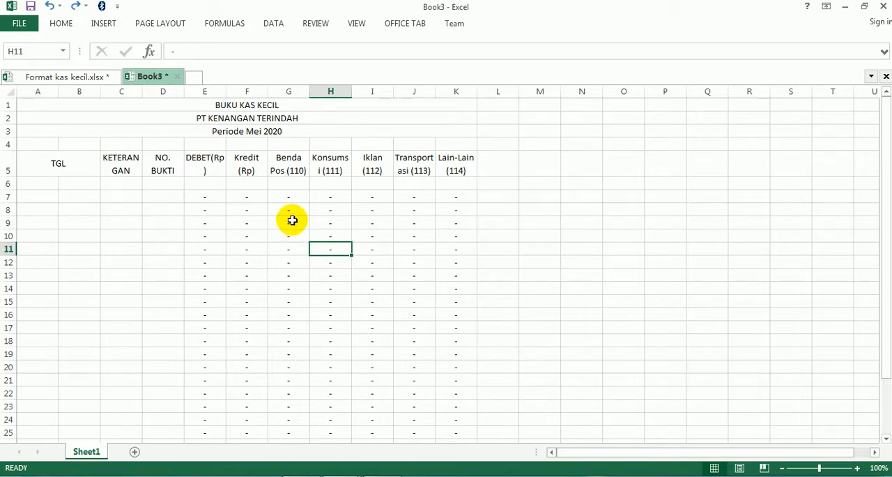
- Change the heading in F5 to KREDIT (Rp)
click(248, 162)
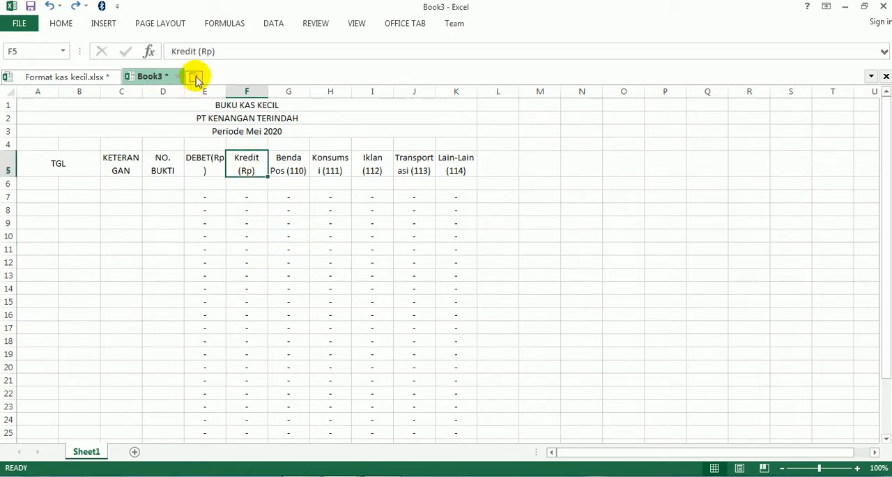
drag(197, 51, 167, 47)
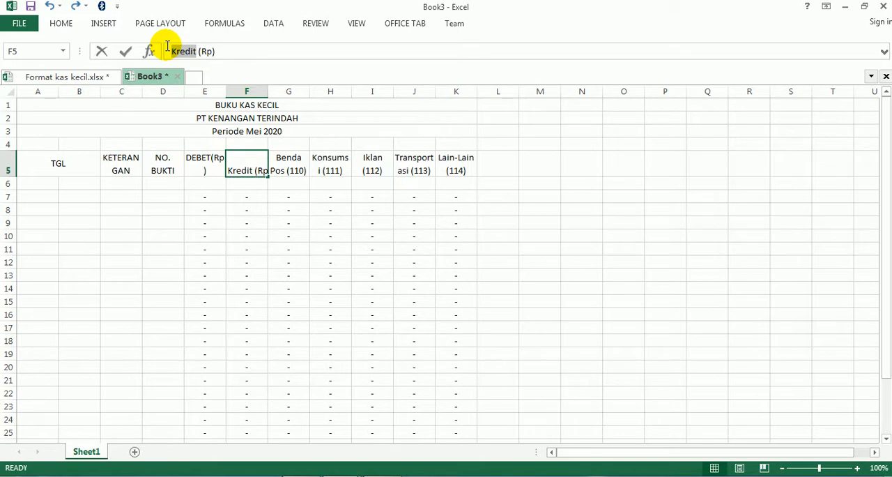
text(RED)
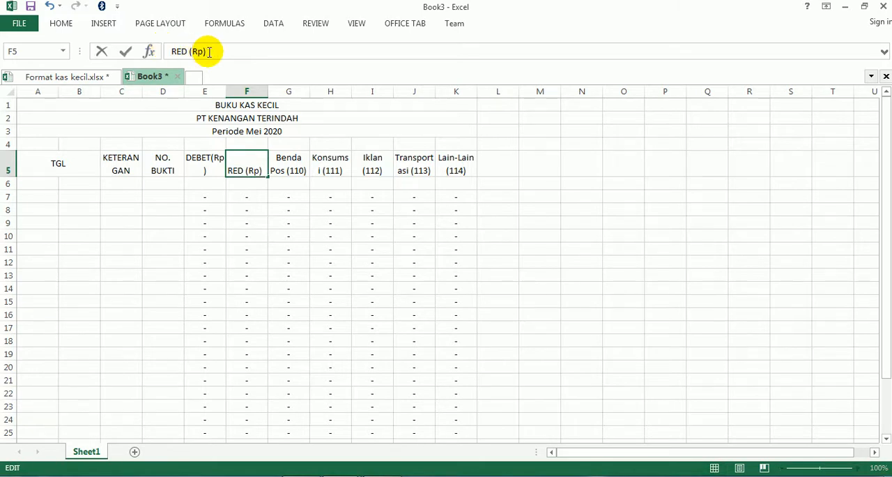
key(BackSpace)
key(BackSpace)
key(BackSpace)
text(KREDIT)
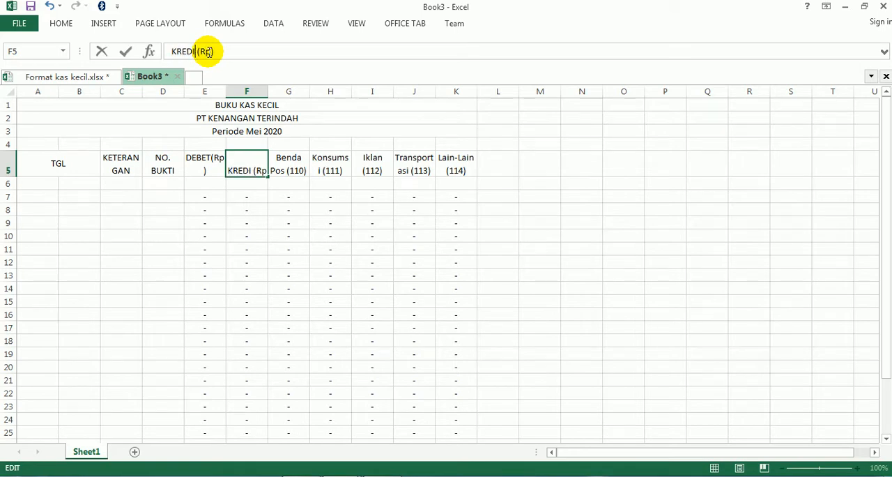
key(Return)
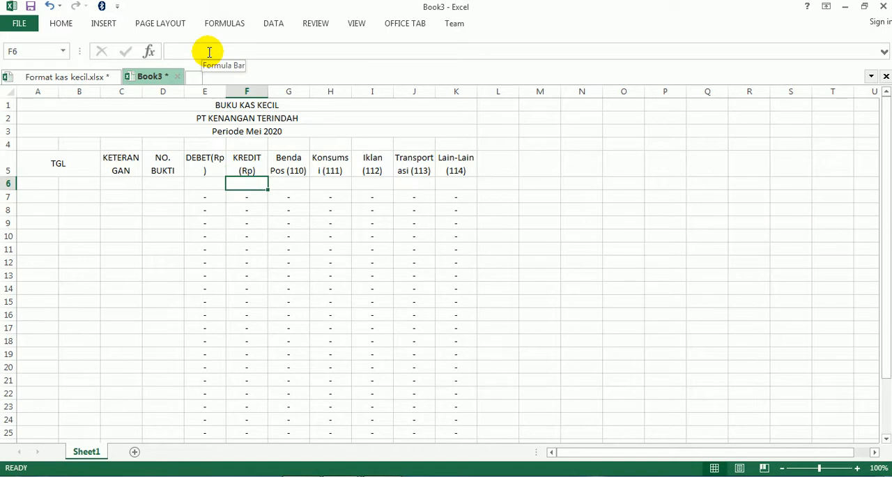
click(248, 275)
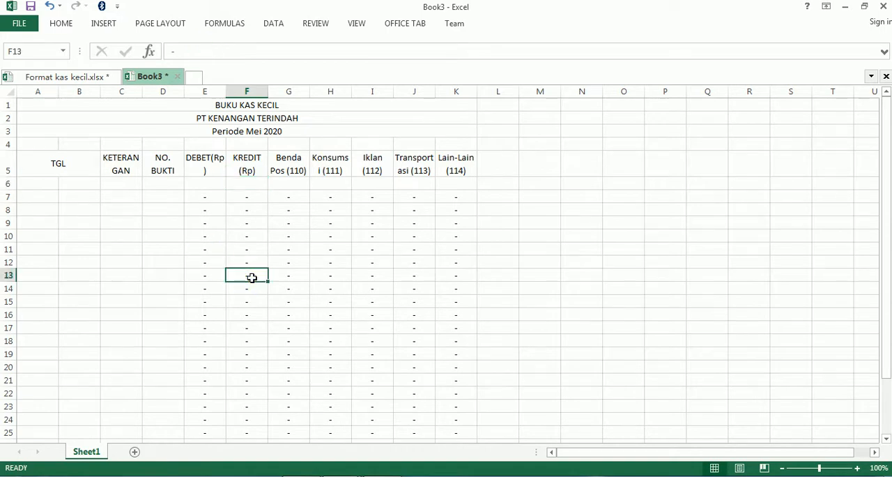
- Switch to KAS KECIL.pdf in Acrobat Reader and review the table-filling instructions and the Mei 2020 transaction list
click(299, 476)
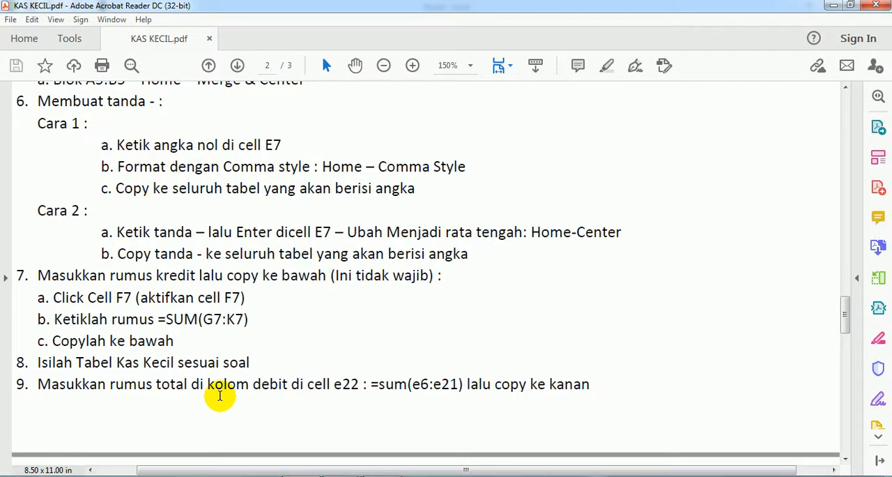
scroll(220, 395, down, 2)
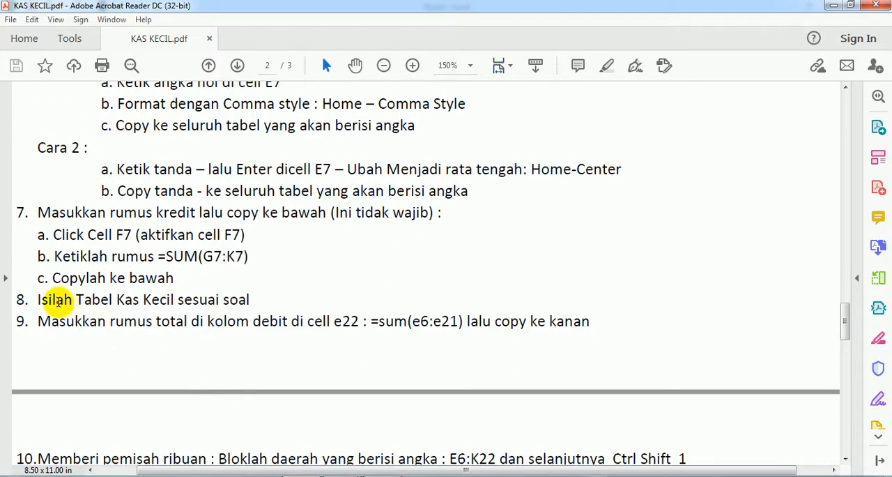
scroll(288, 404, up, 15)
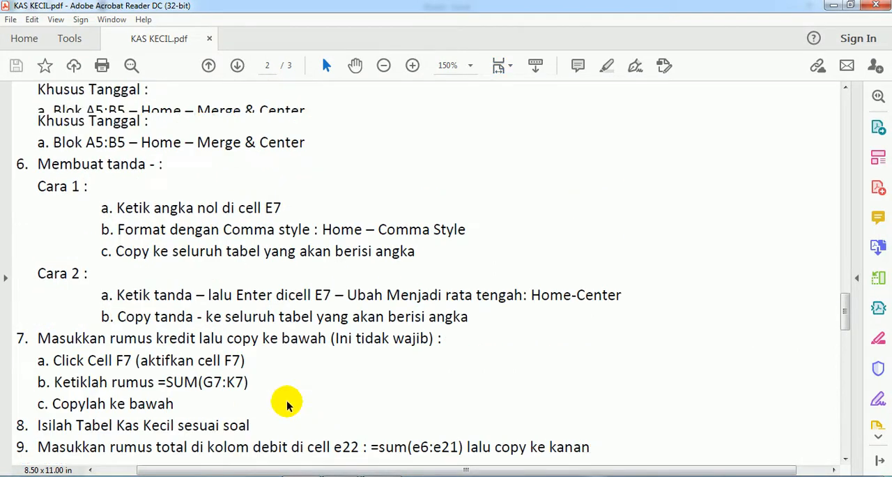
scroll(286, 401, up, 9)
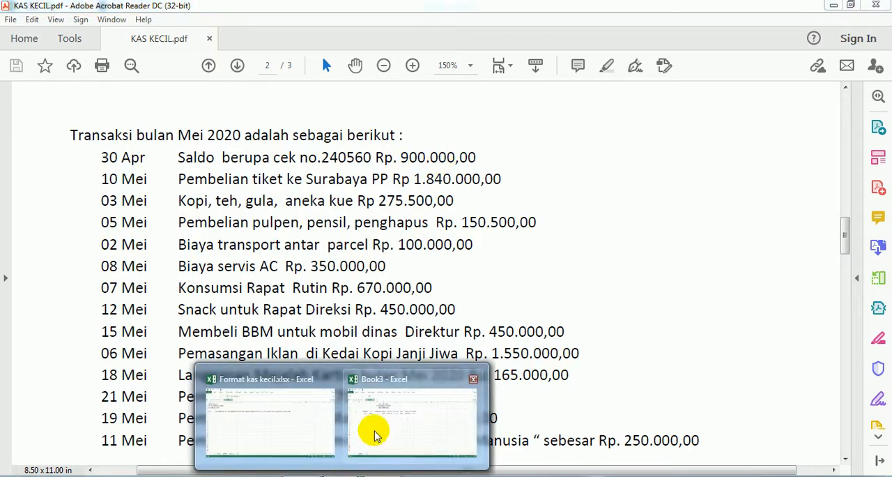
- Return to Book3 in Excel and enter the opening date under TGL: 2020 in A6, APRIL in A7 and 30 in B7
click(374, 428)
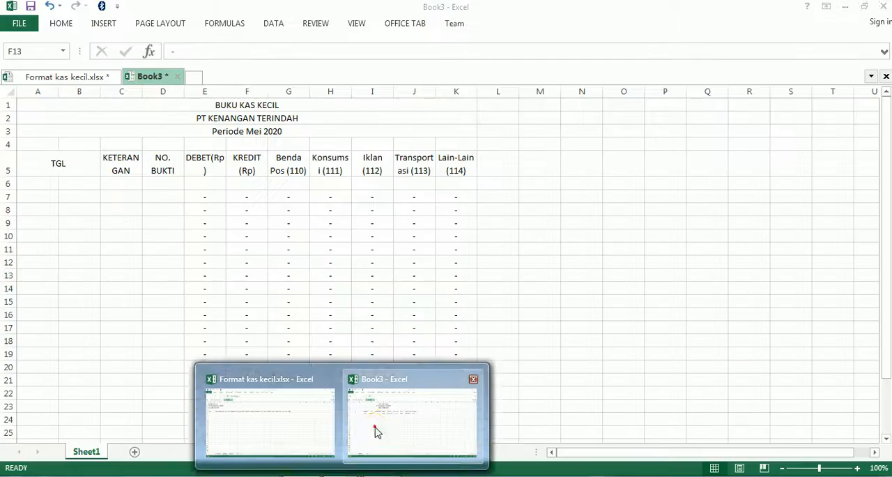
click(40, 191)
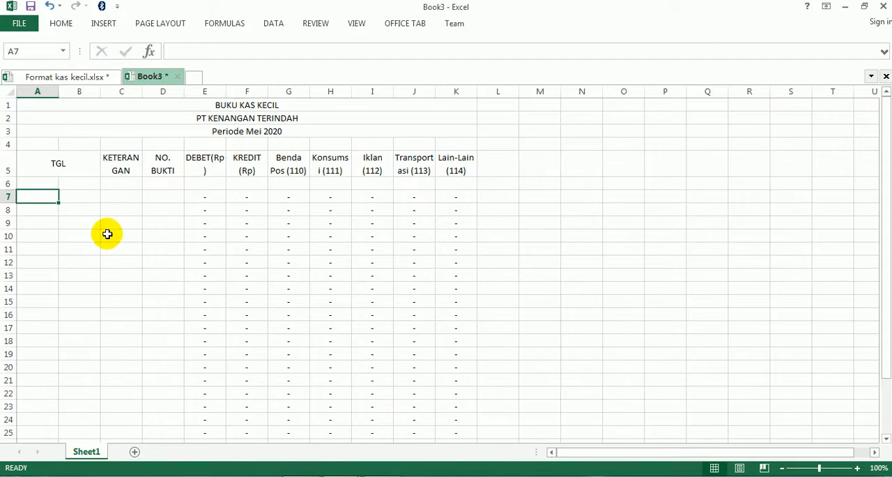
text(30)
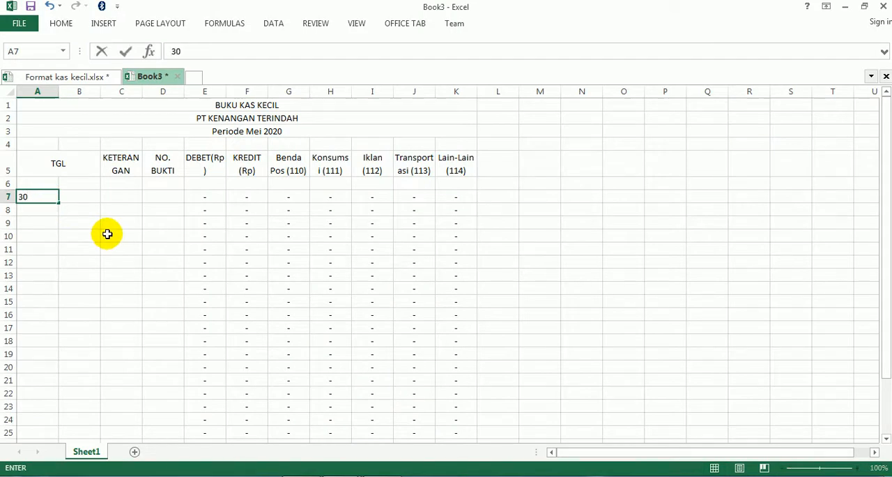
key(Up)
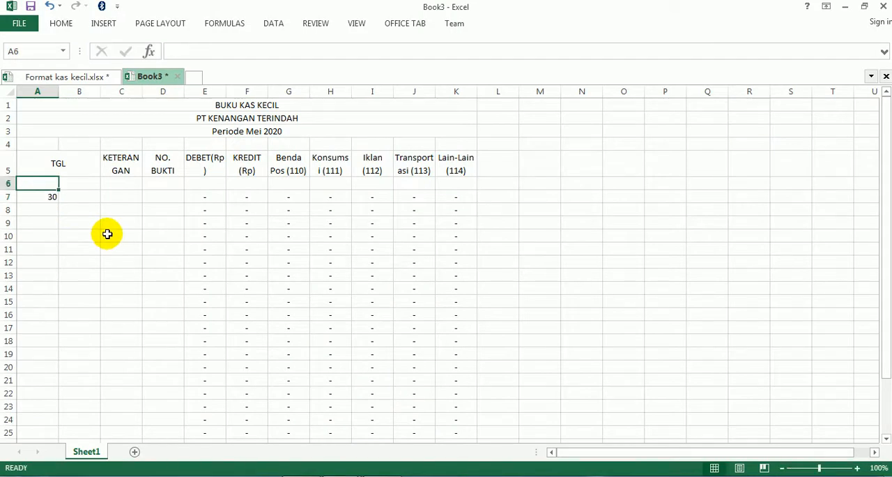
text(2020)
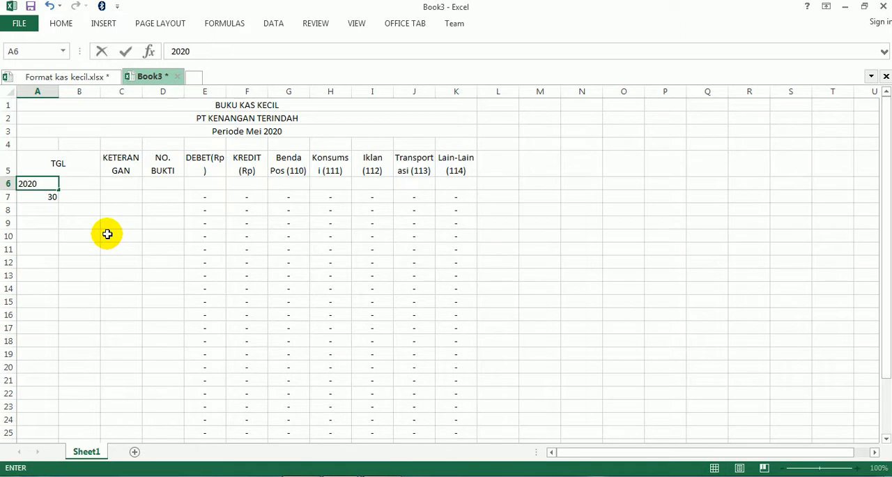
key(Return)
text(APRI)
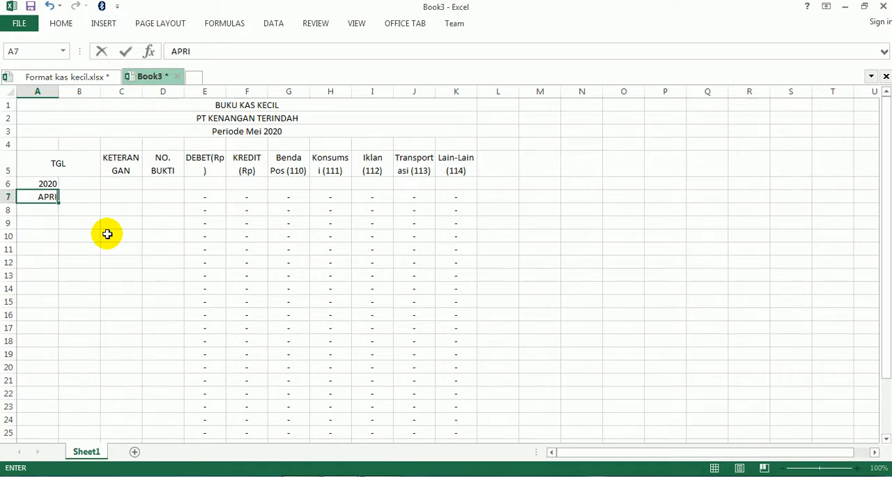
text(L)
key(Tab)
text(3)
key(Return)
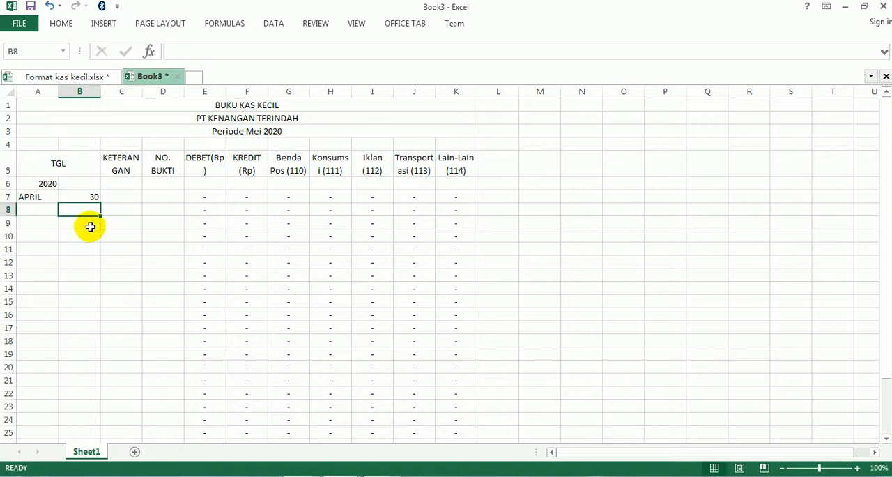
- Narrow column B and right-align APRIL in A7
drag(104, 93, 83, 91)
click(27, 196)
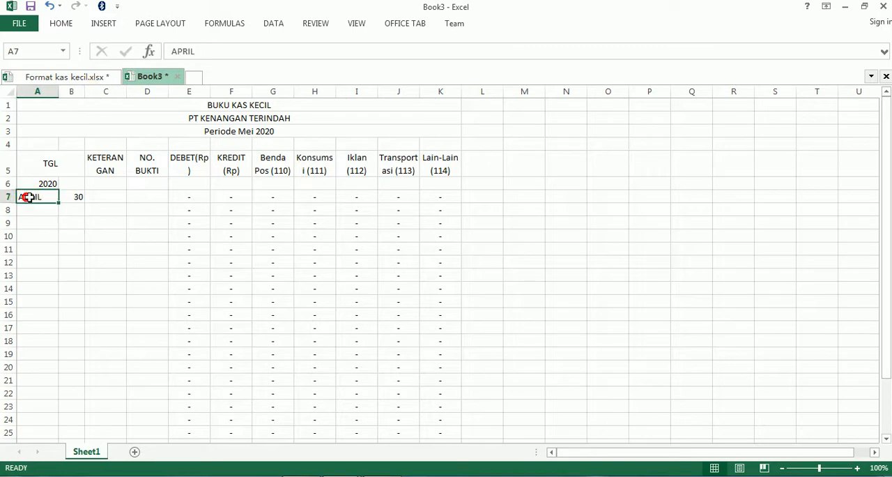
click(61, 25)
click(276, 66)
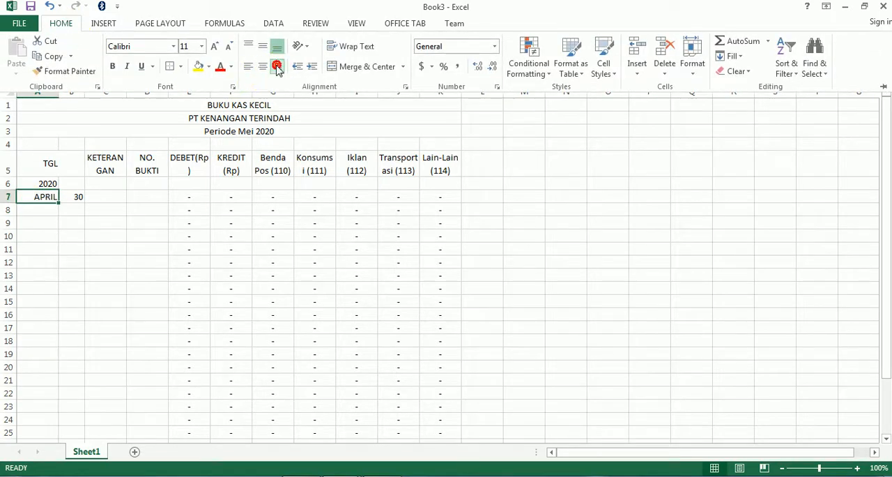
- Widen the KETERANGAN column to fit long descriptions and enter Saldo in C7
click(101, 193)
click(106, 192)
drag(127, 91, 243, 96)
key(Caps_Lock)
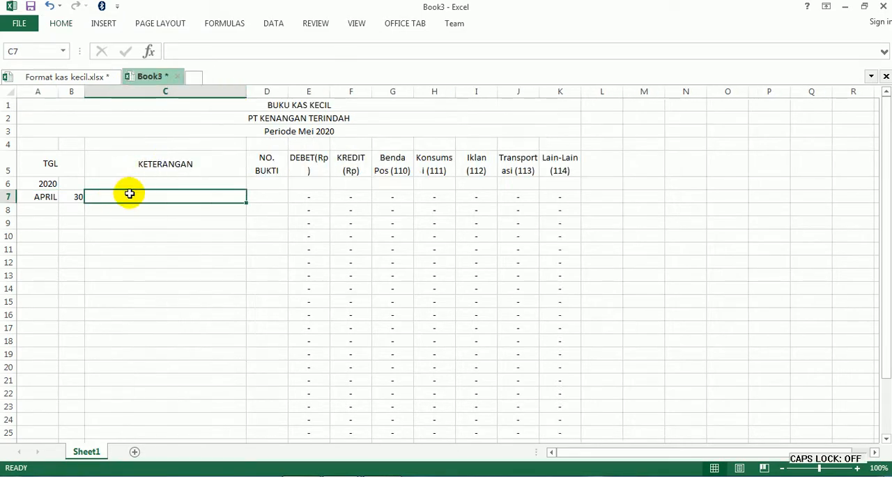
text(Sal)
text(do)
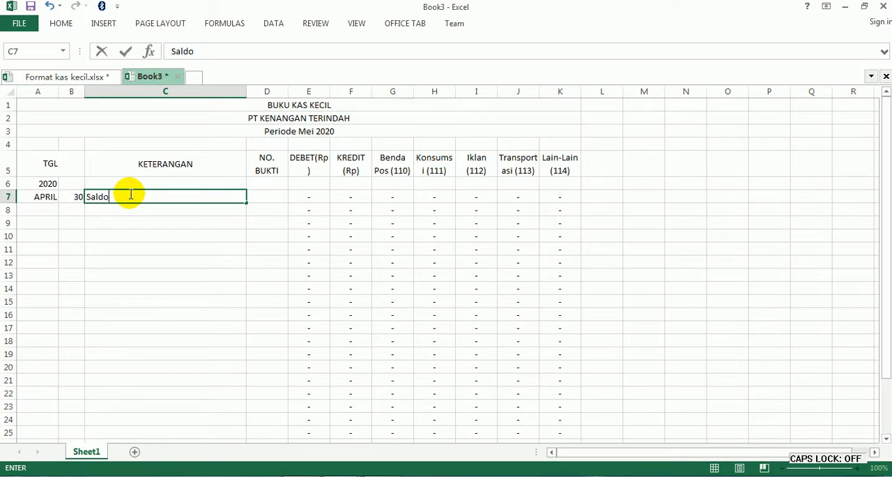
- Enter 900000 in E7 as the debit amount for the Saldo row
key(Tab)
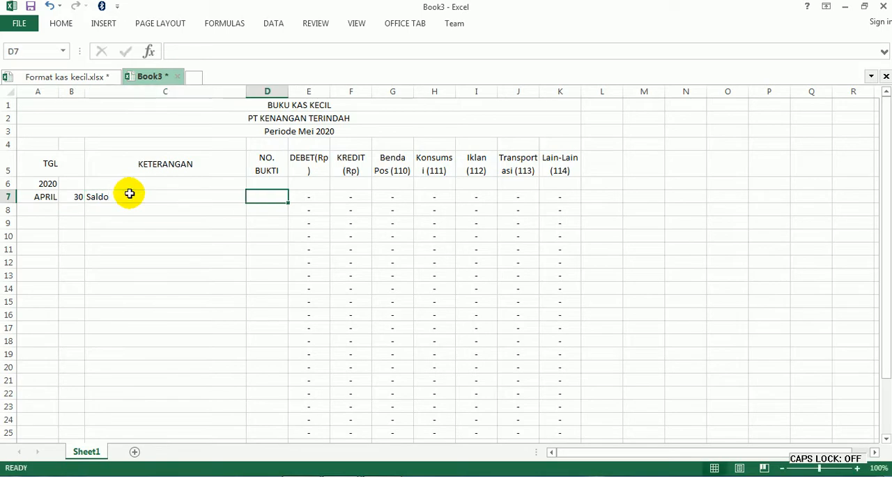
key(Tab)
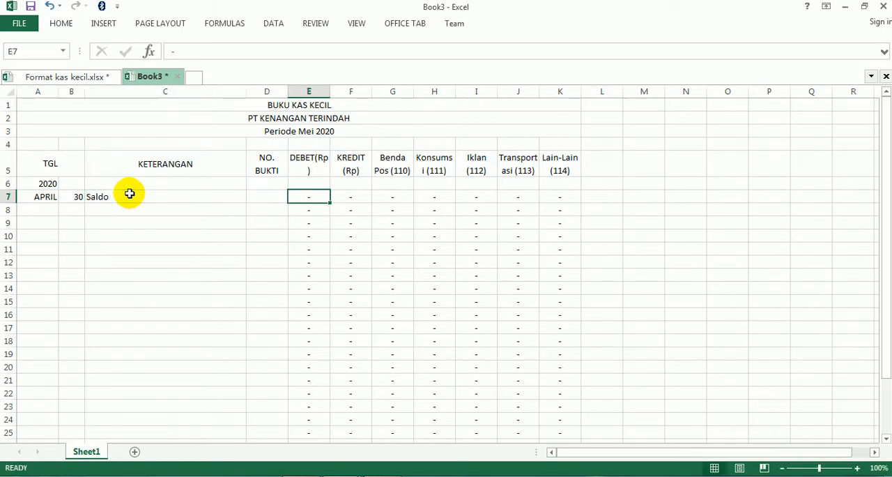
text(90)
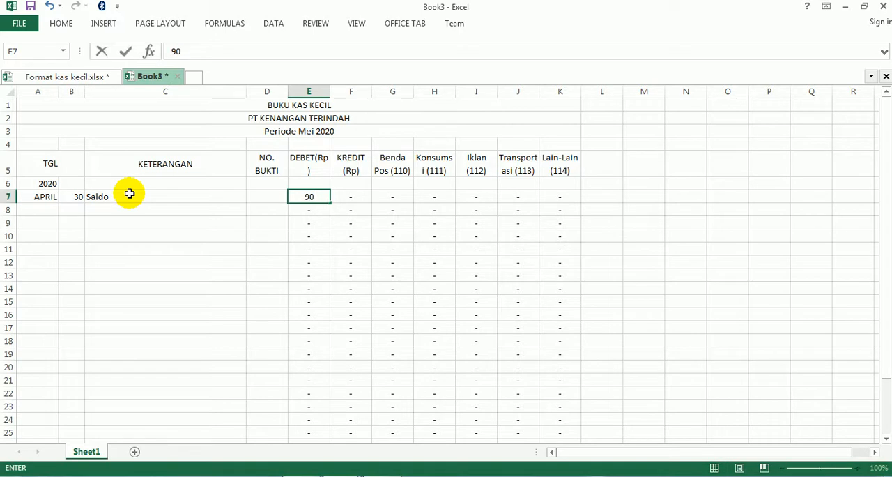
text(0000)
key(Return)
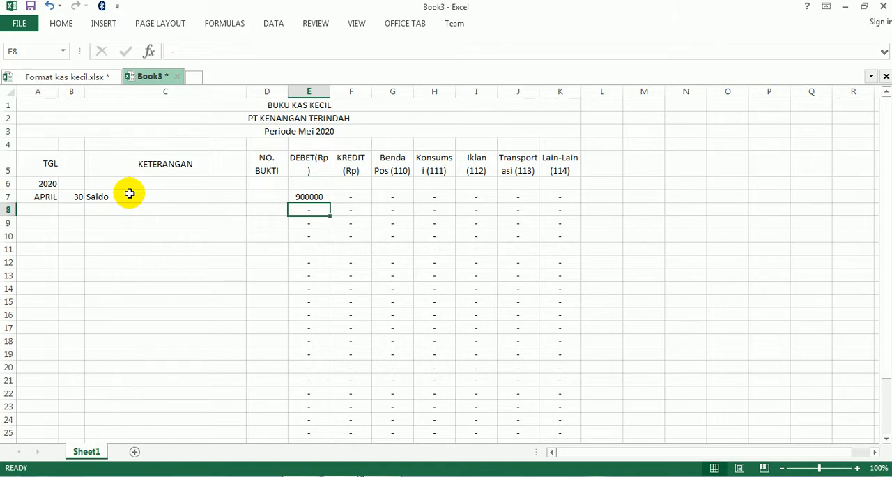
- Enter Mei in A8 and right-align it
key(Left)
key(Left)
key(Left)
key(Left)
text(Mei)
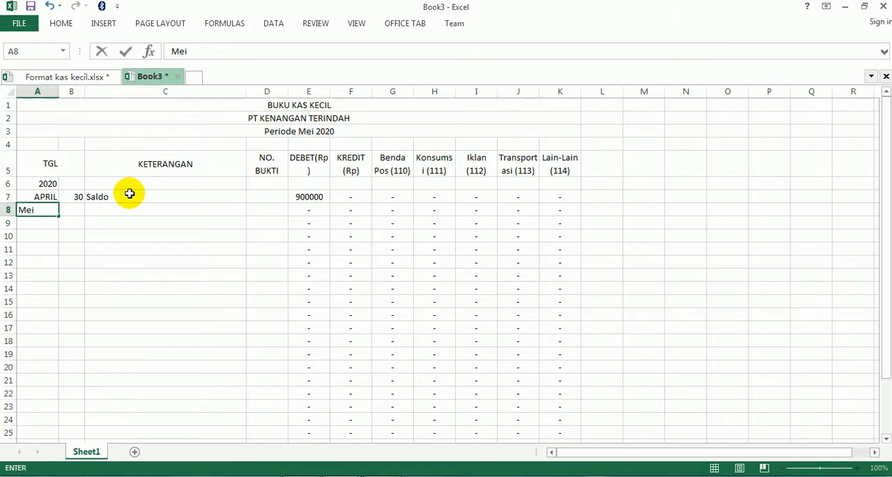
key(Right)
key(Left)
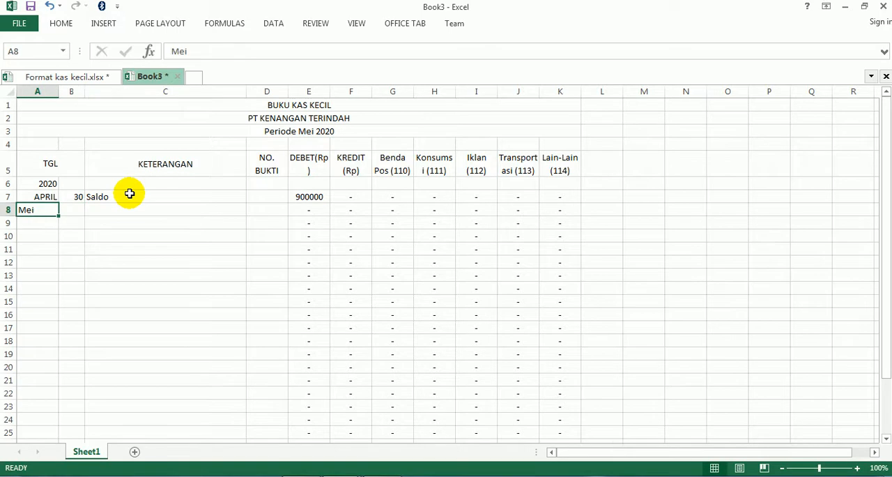
click(60, 24)
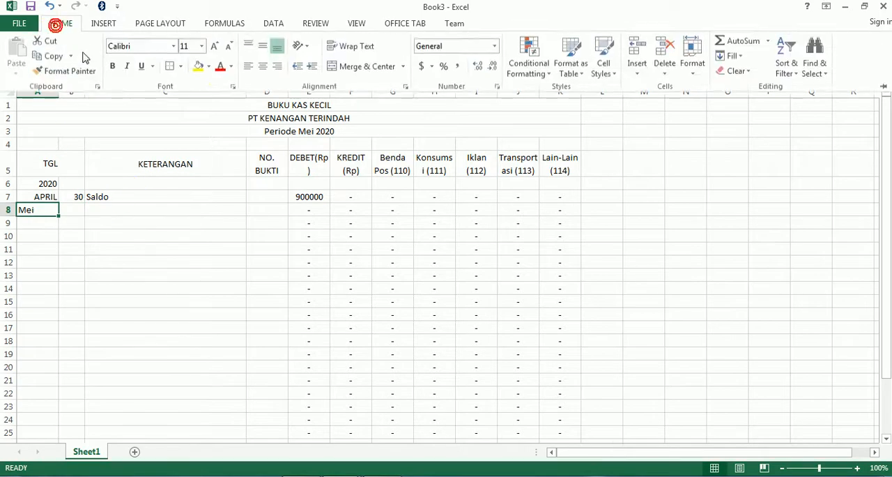
click(276, 66)
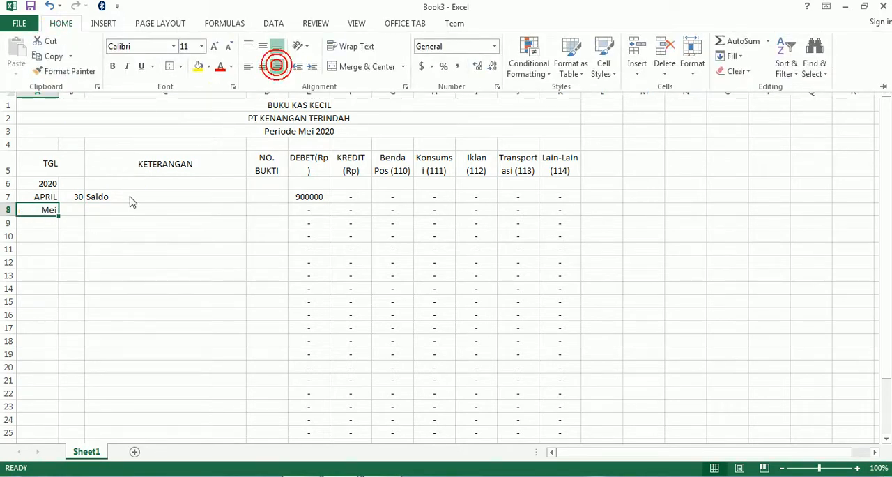
- Enter day 1 in B8 and the description Pengisian Kembali Dana Kas Kecil in C8
click(66, 210)
click(67, 209)
text(1)
key(Tab)
text(Pengisian Kembali Dana Kas)
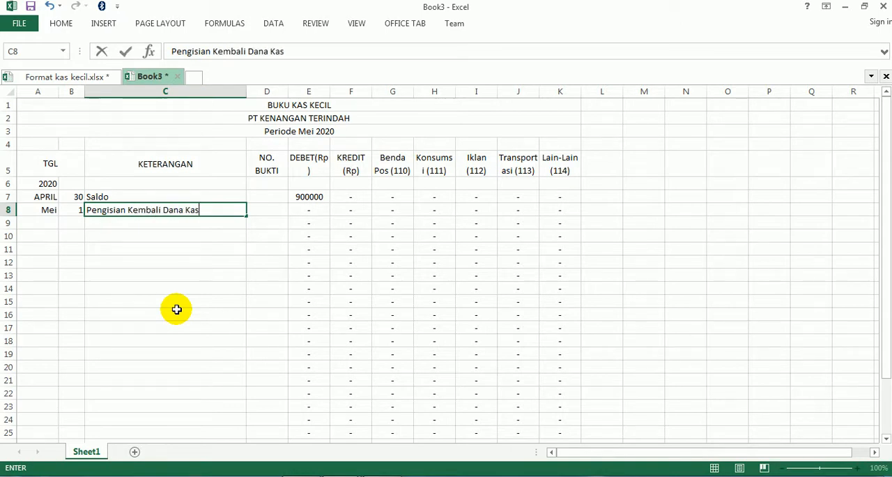
text( Kecil)
key(Tab)
key(Tab)
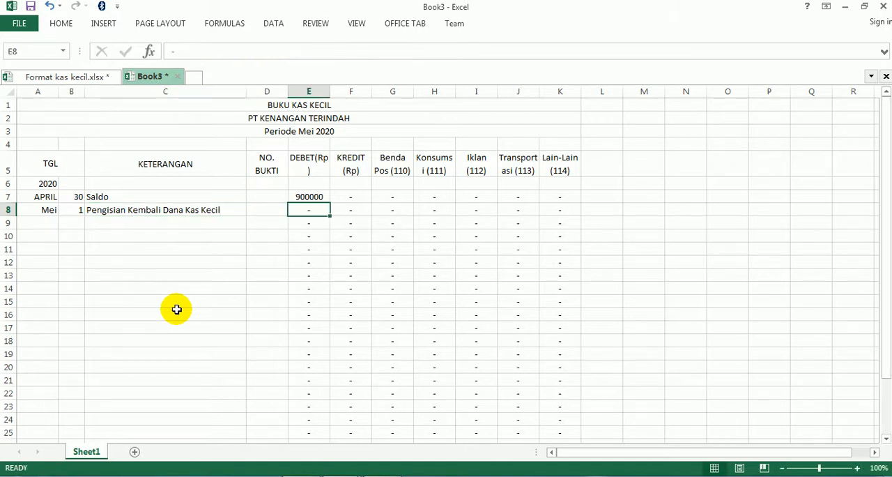
key(Up)
key(Down)
key(Up)
key(Down)
key(Up)
key(Down)
key(Left)
key(Left)
key(Right)
key(Right)
key(Up)
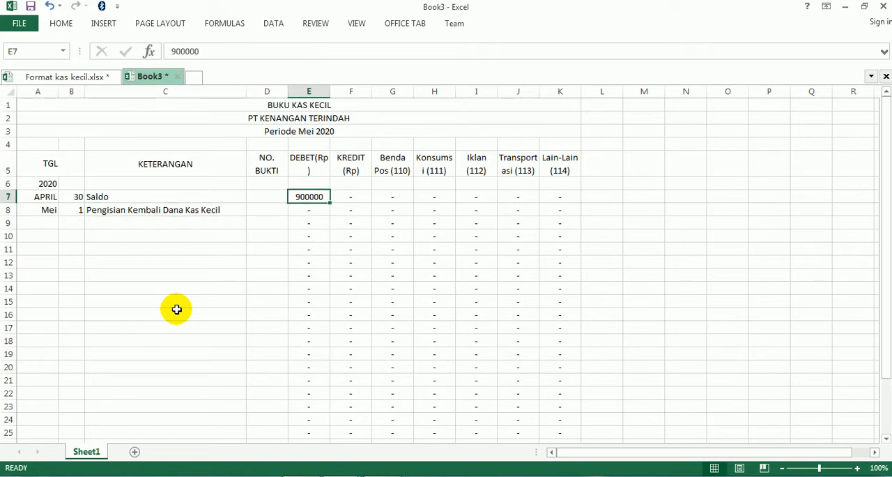
key(Down)
key(Up)
key(Down)
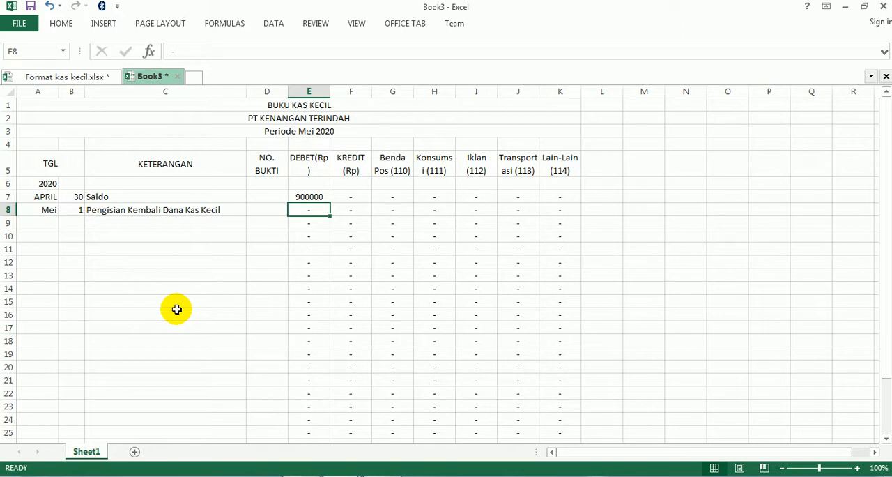
text(=)
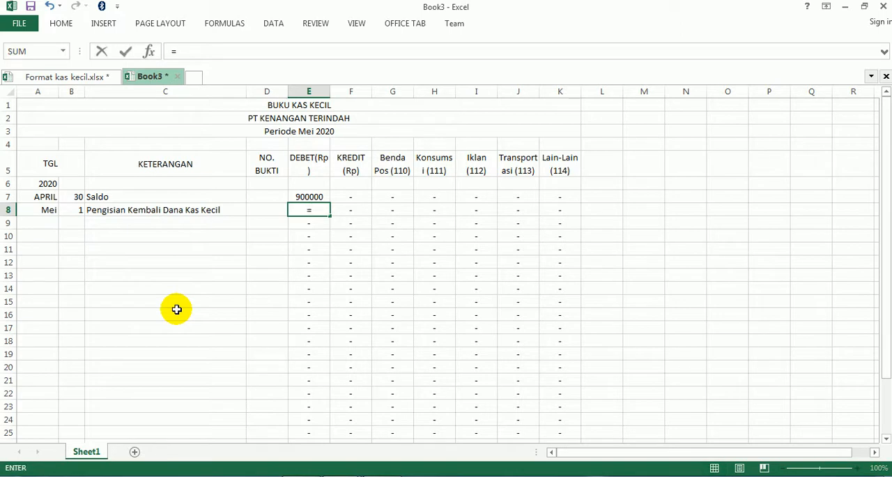
text(11000000-90)
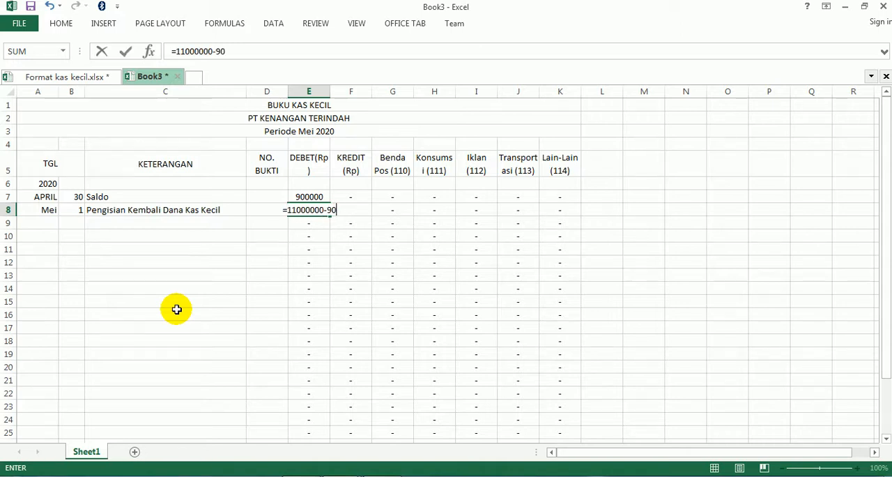
text(0000)
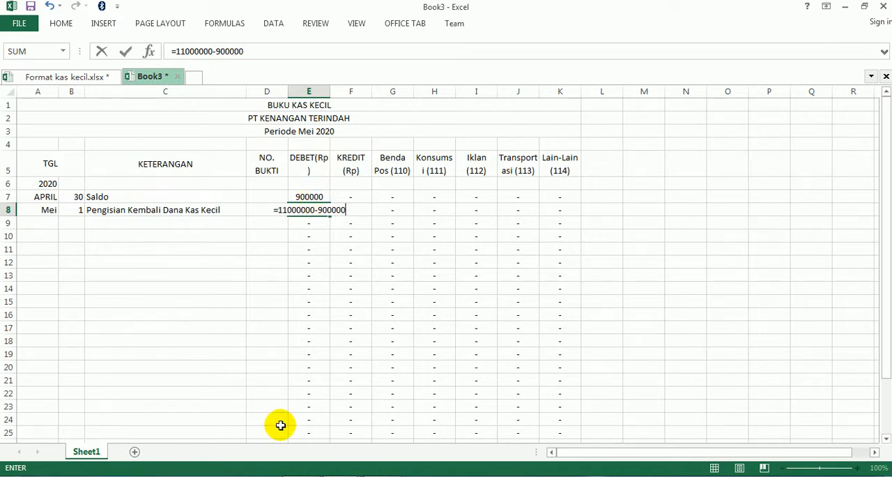
key(Return)
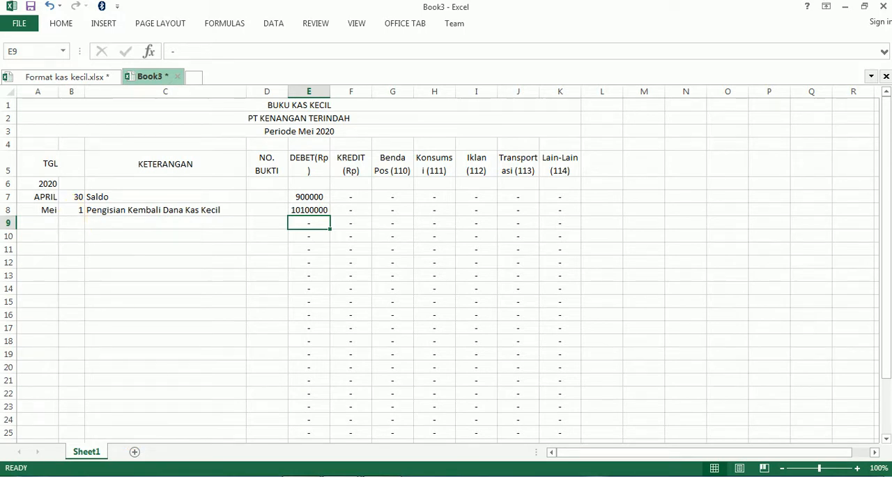
- Check the transaction dates in KAS KECIL.pdf, return to Book3 in Excel and enter day 2 in B9
click(297, 476)
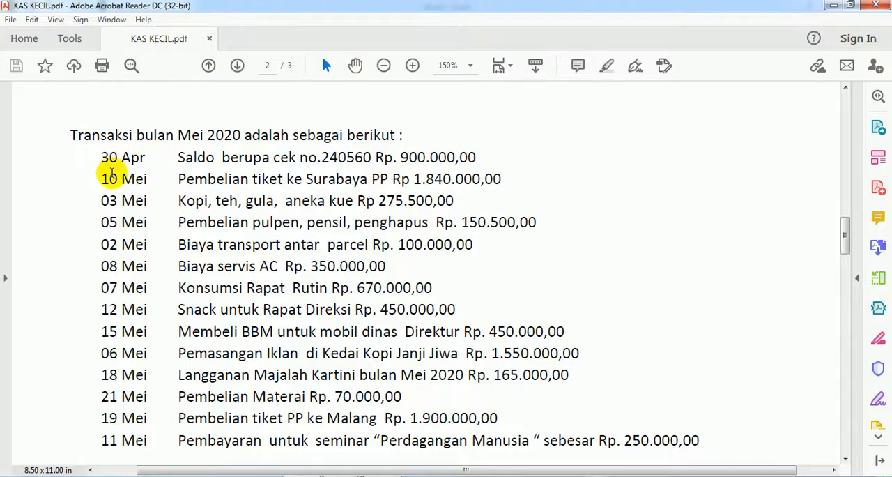
scroll(114, 386, down, 1)
scroll(115, 386, up, 1)
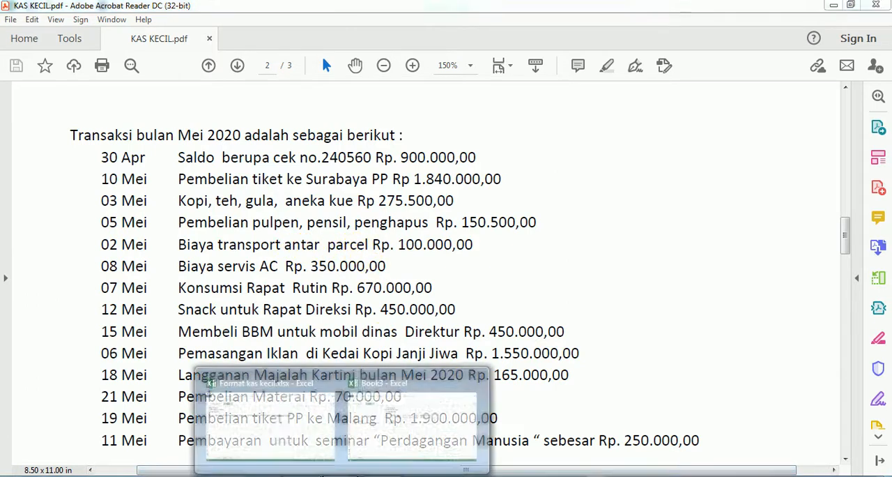
click(372, 436)
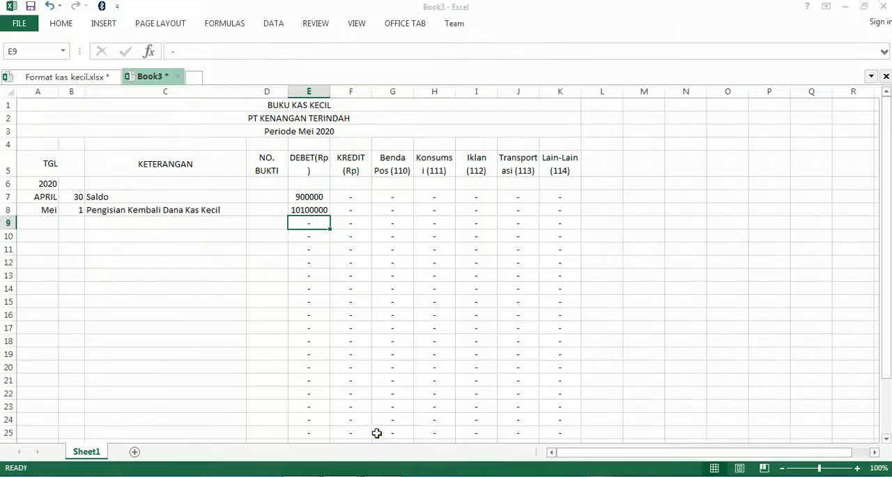
click(70, 225)
text(2)
key(Tab)
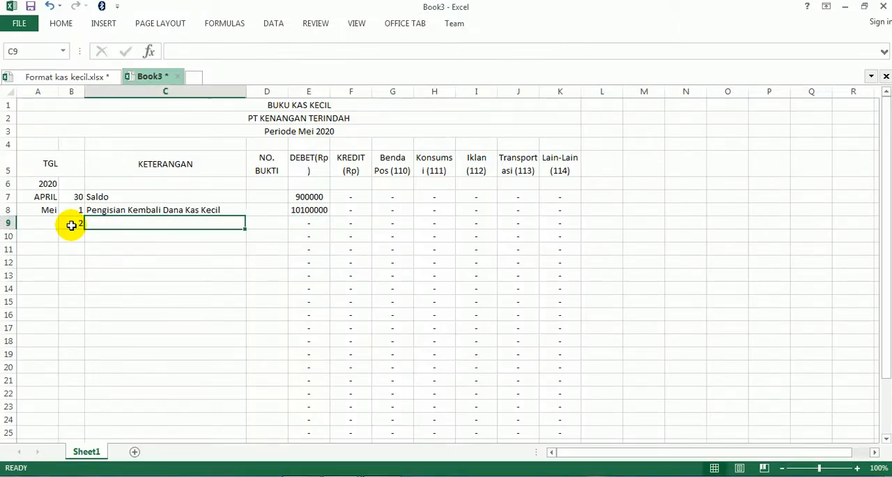
- Enter the description Biaya Transpot antar parcel in C9
text(Biaya)
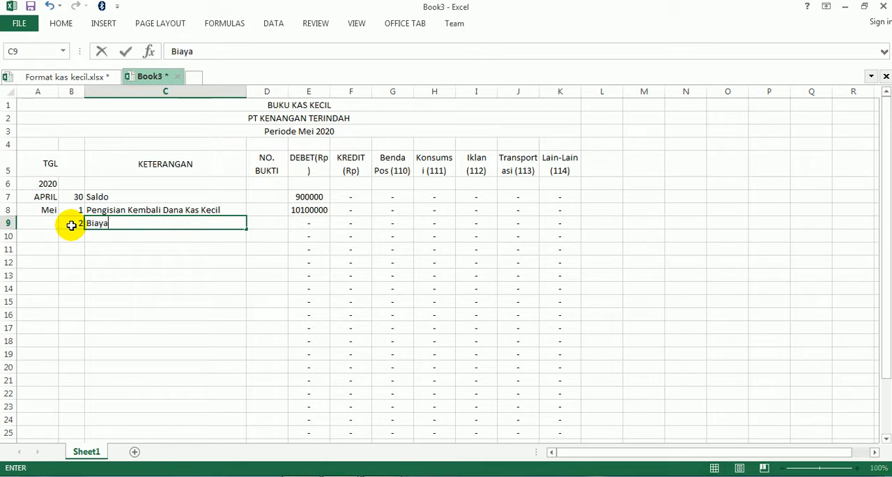
text( Transport an)
key(BackSpace)
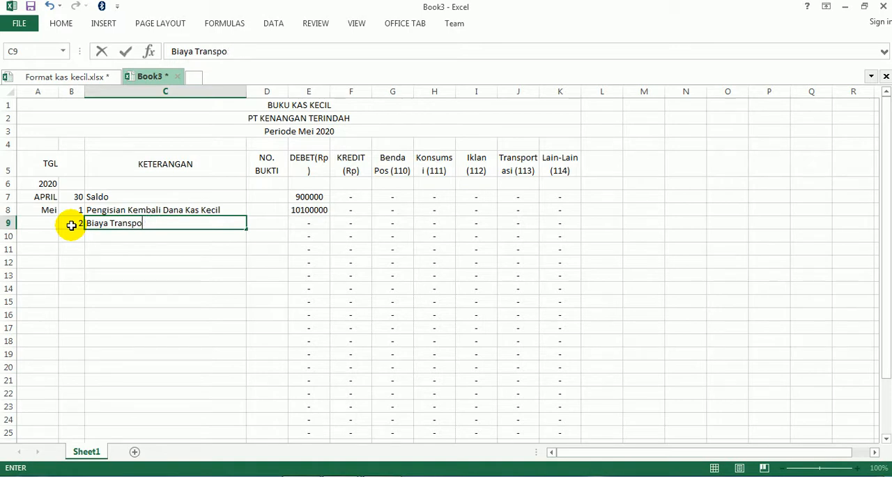
text(antar parce)
key(Tab)
key(Tab)
key(Tab)
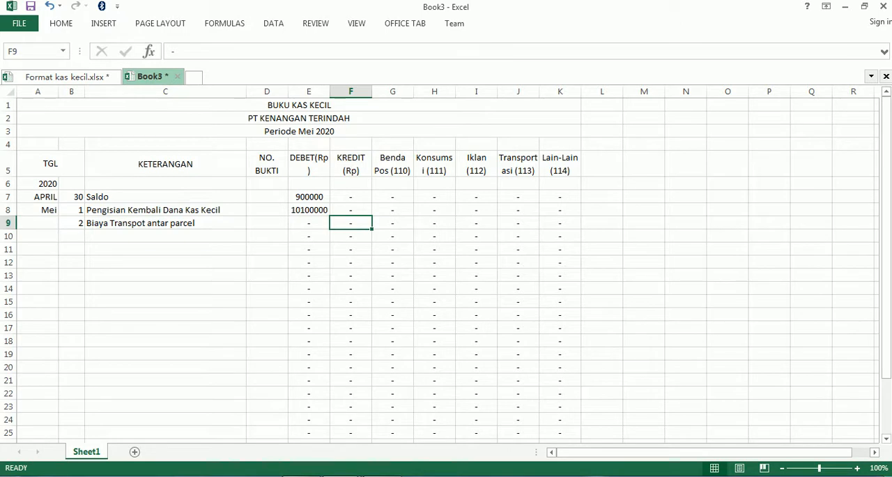
- Look up the parcel transport cost in KAS KECIL.pdf and enter 100000 under Transportasi (113) in J9 of Book3 in Excel
click(301, 476)
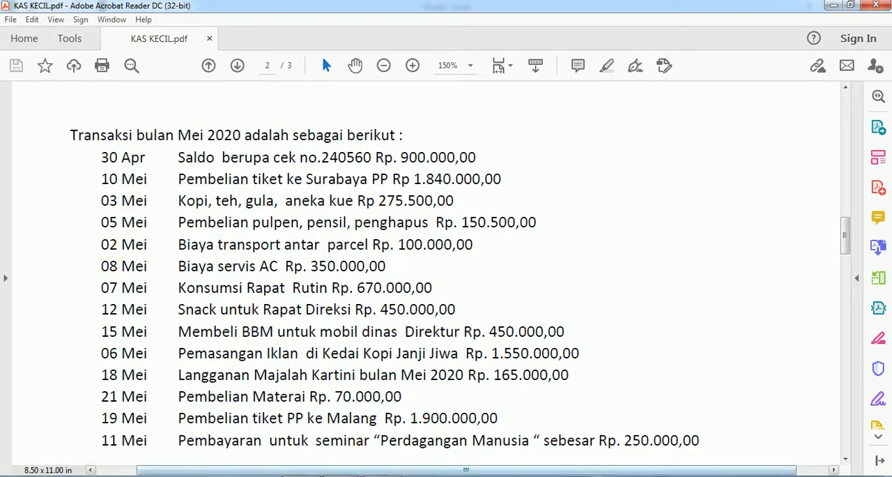
click(348, 476)
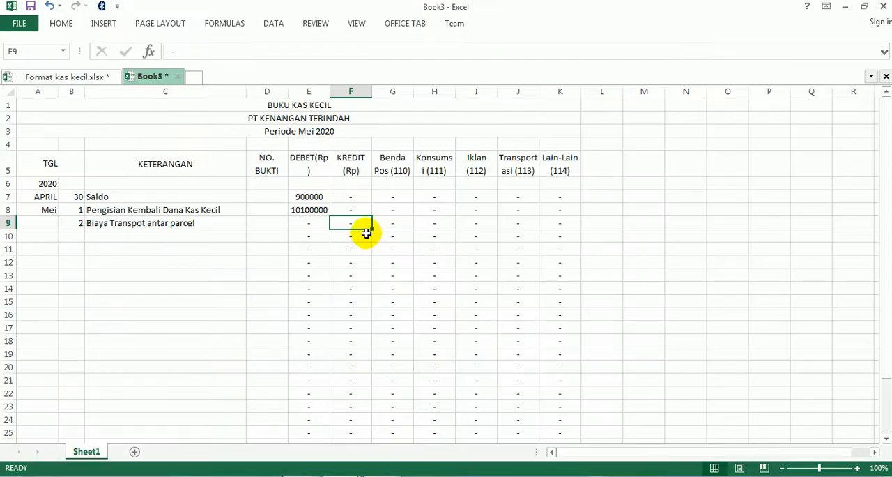
click(518, 219)
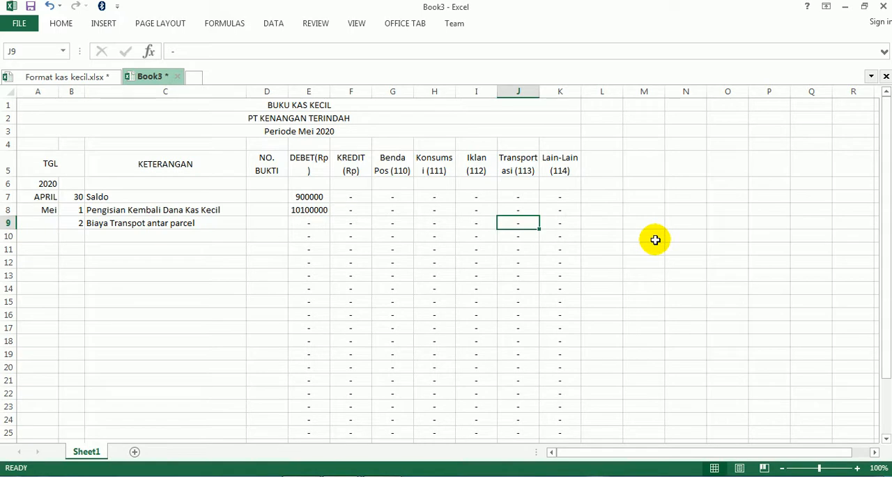
text(100)
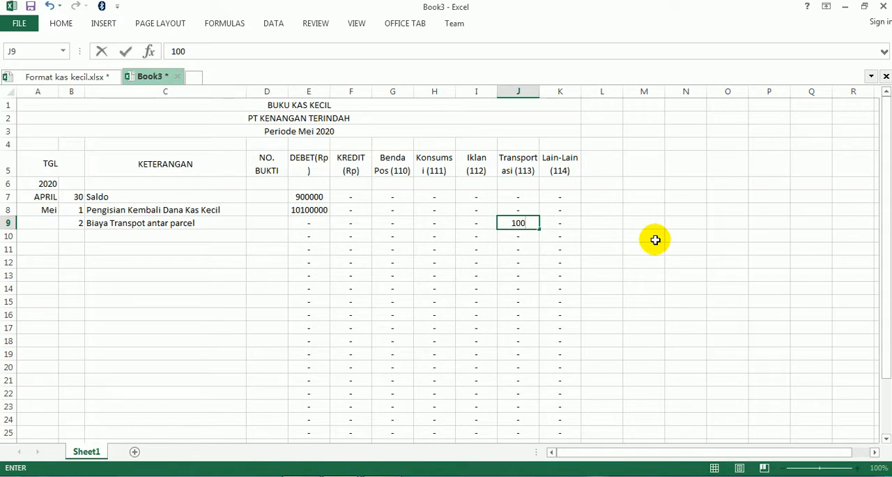
text(000)
- Link the KREDIT cell F9 to the Transportasi amount with the formula =J9
key(Left)
key(Left)
key(Left)
key(Left)
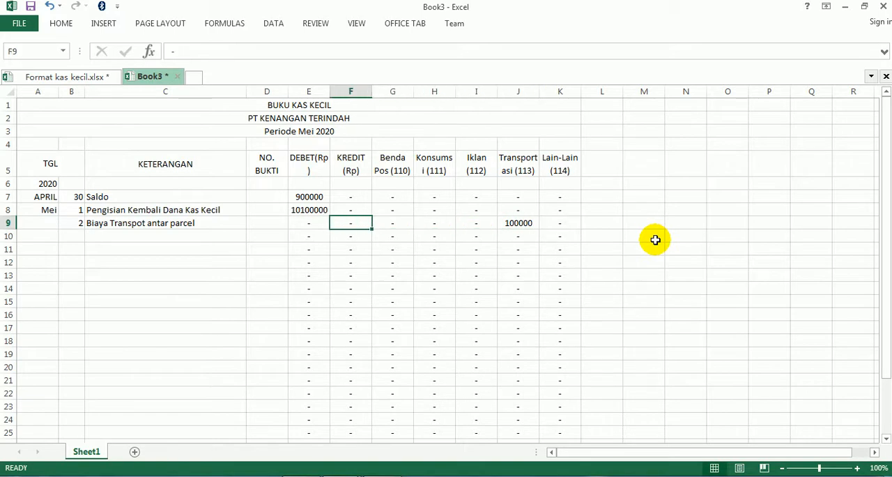
text(100)
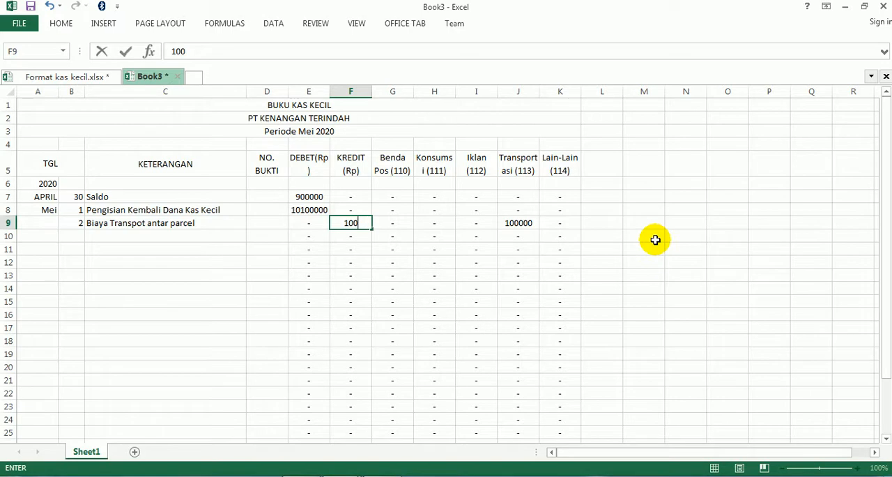
key(Escape)
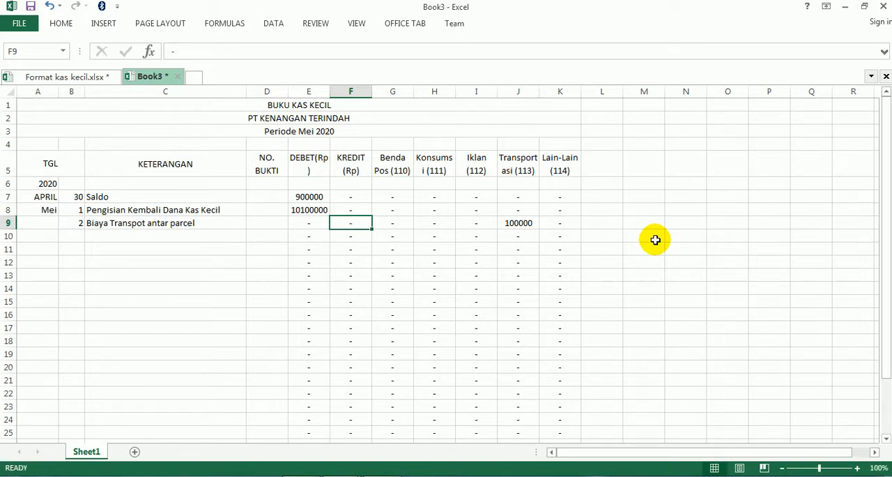
text(=)
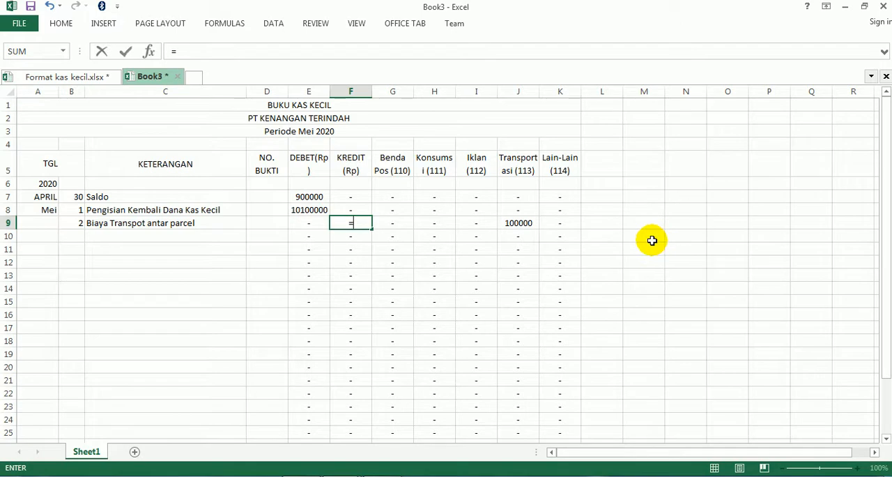
click(522, 223)
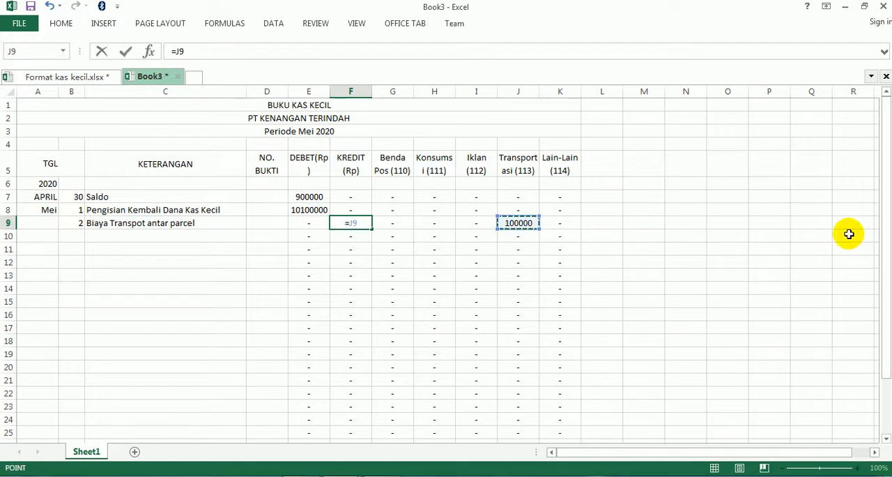
key(Return)
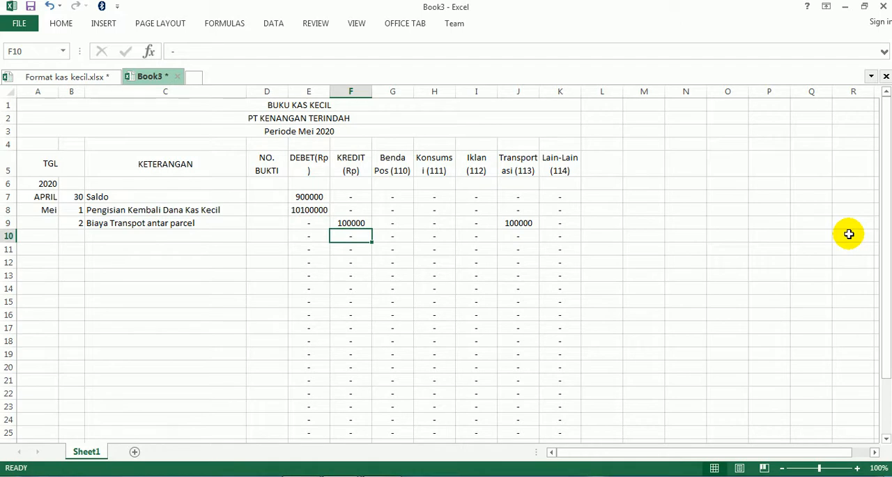
- Consult the transaction list in KAS KECIL.pdf and enter day 3 in B10 of Book3 in Excel
key(Left)
key(Left)
key(Left)
key(Left)
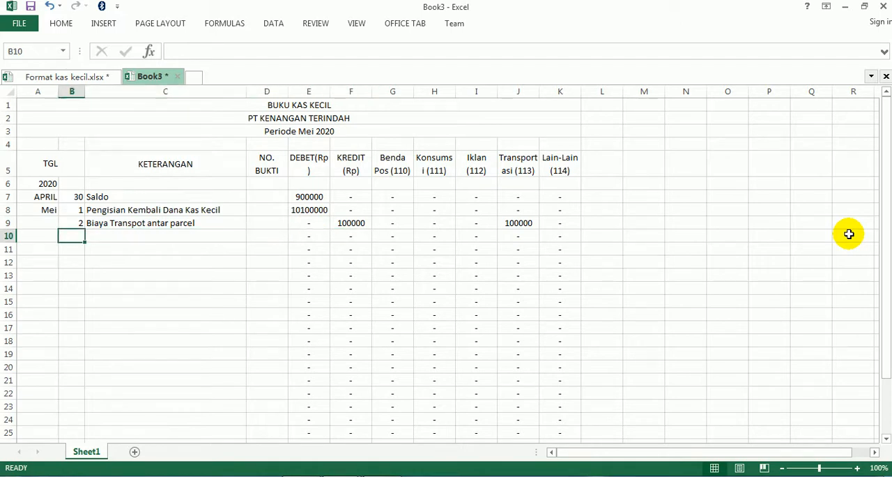
click(314, 475)
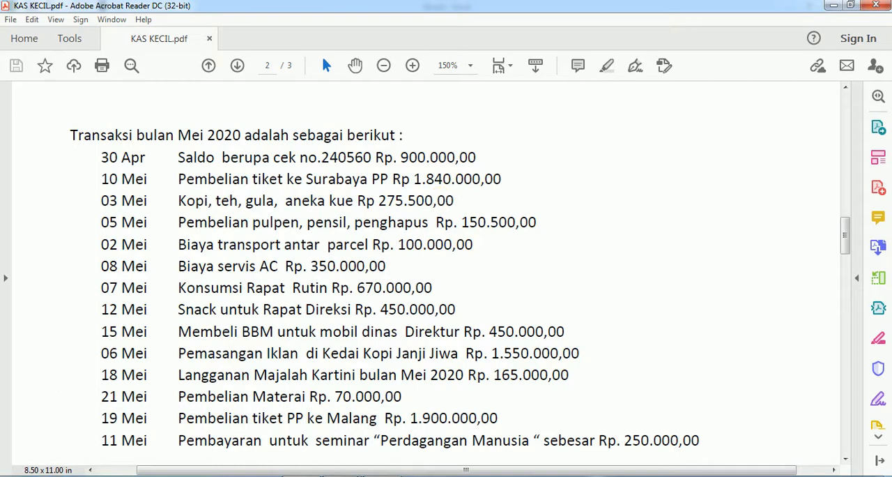
mouse_move(364, 455)
click(387, 430)
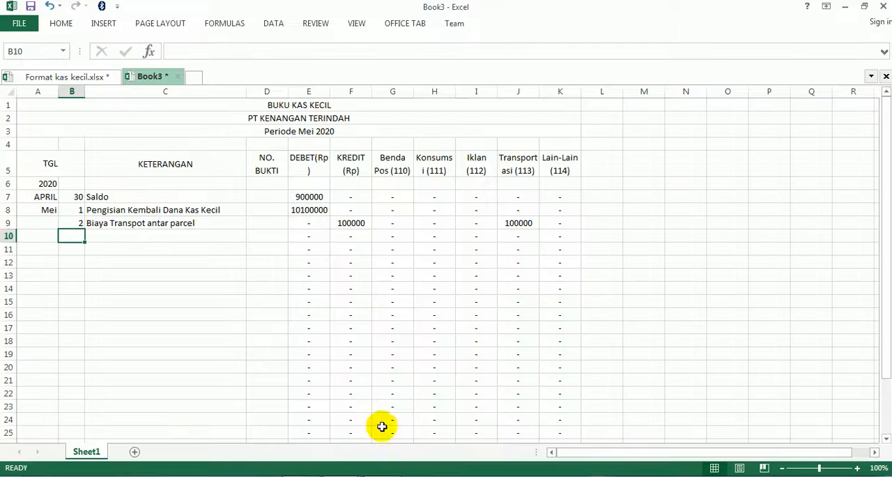
text(3)
key(Tab)
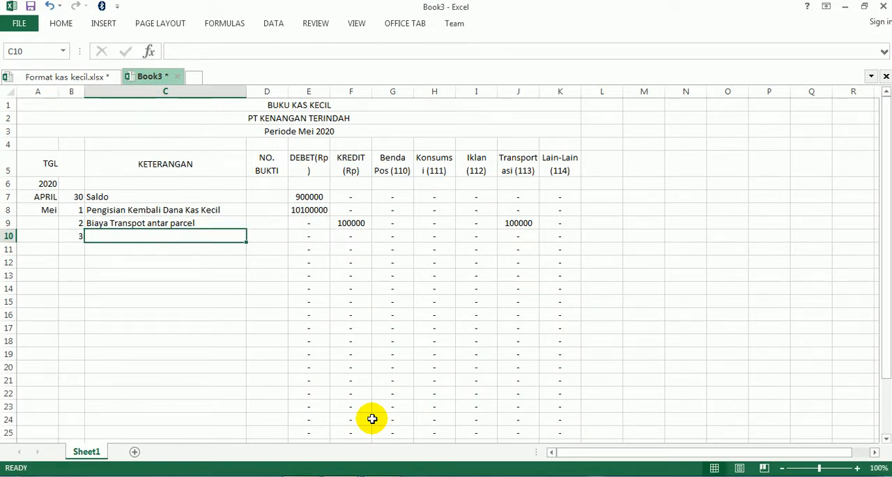
- Enter the description Pembelian Gula, The, Kopi dan Kue in C10
text(Pembelia)
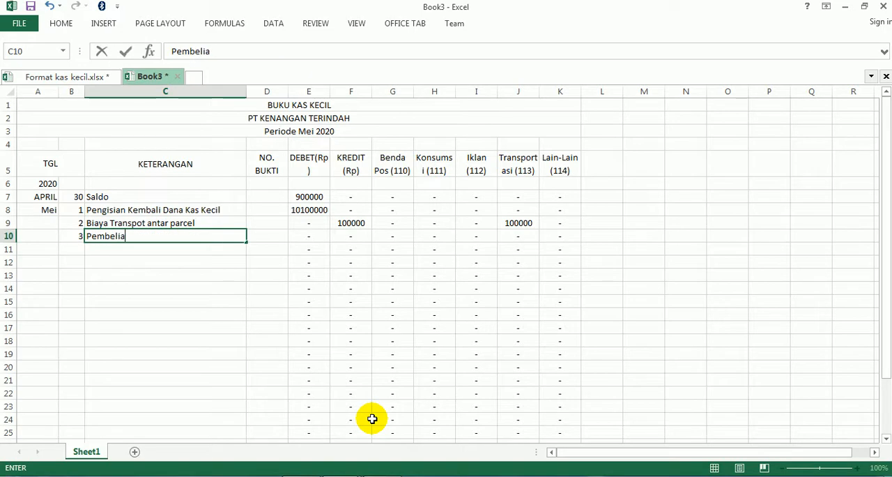
text(n Gula)
text(, Teh)
text(, Ko)
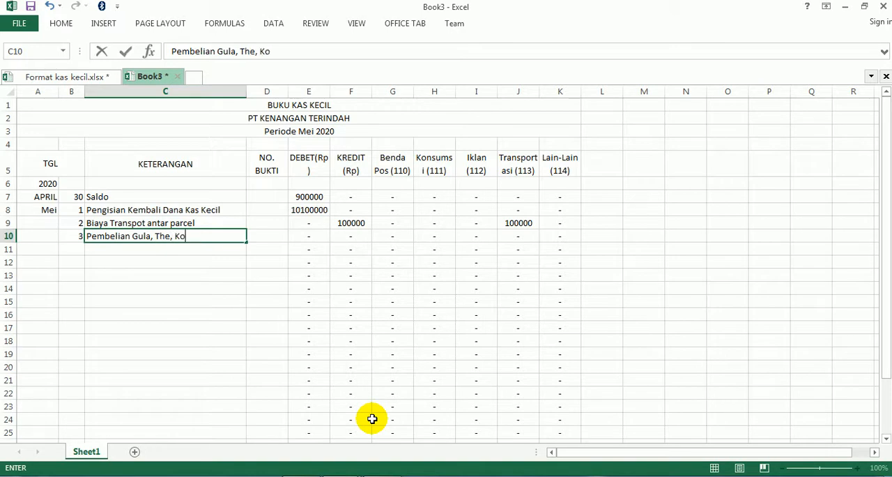
text(pi dan Ku)
key(Return)
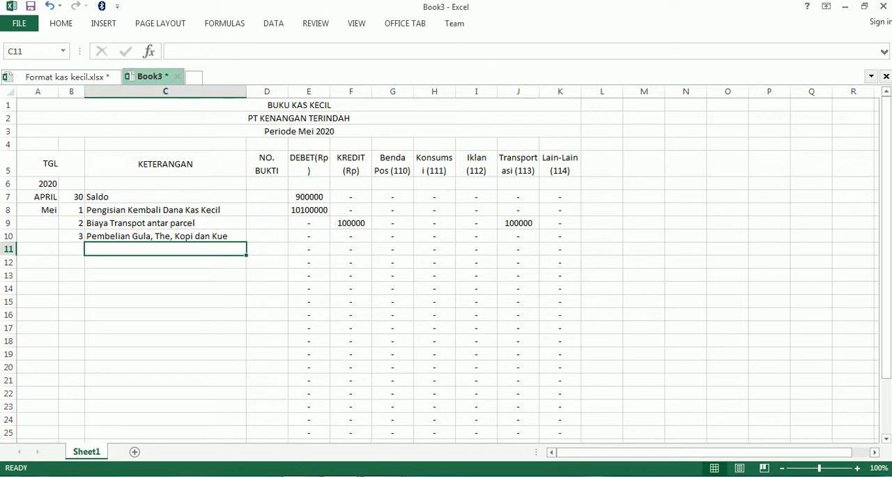
- Examine the Mei 2020 transaction list and the voucher codes per expense category in KAS KECIL.pdf
mouse_move(301, 476)
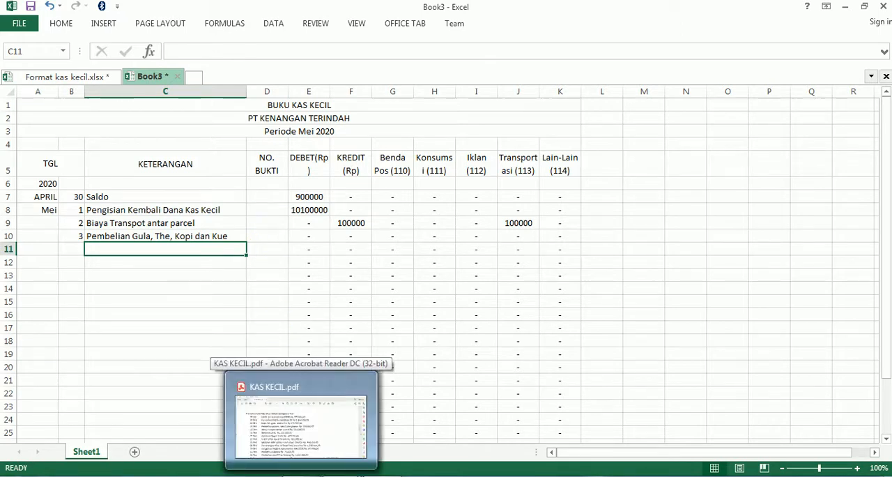
click(301, 426)
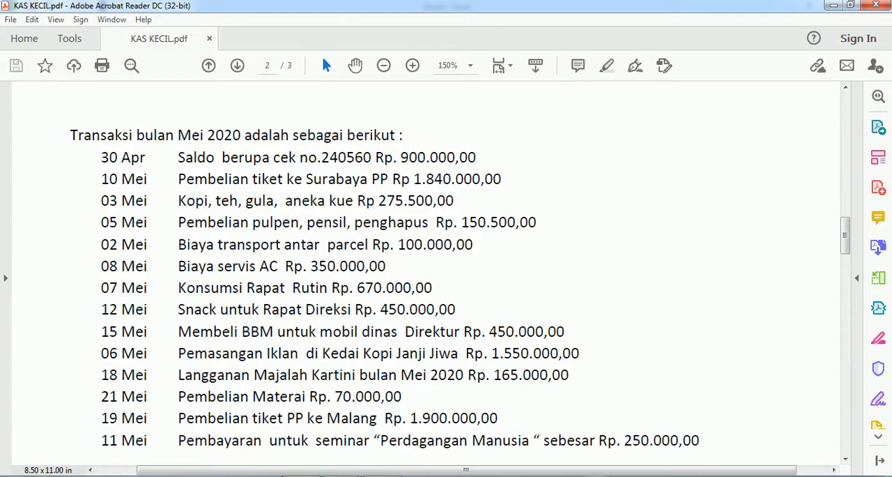
key(alt+Tab)
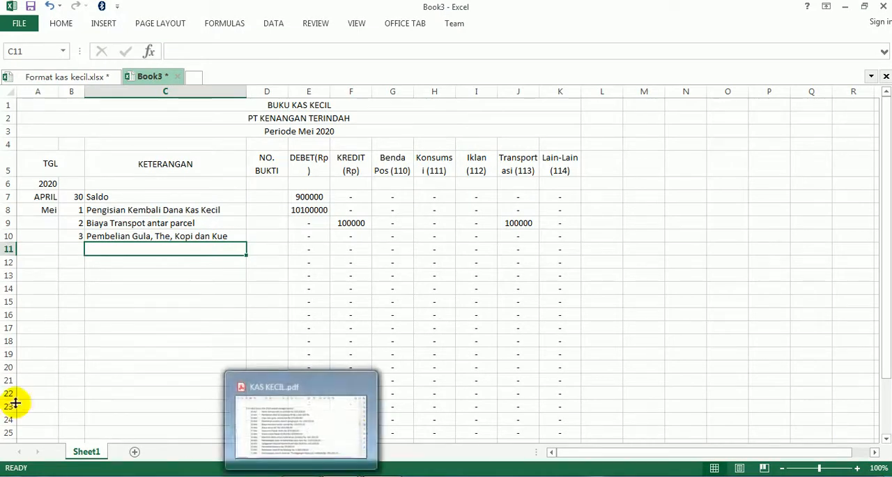
click(306, 474)
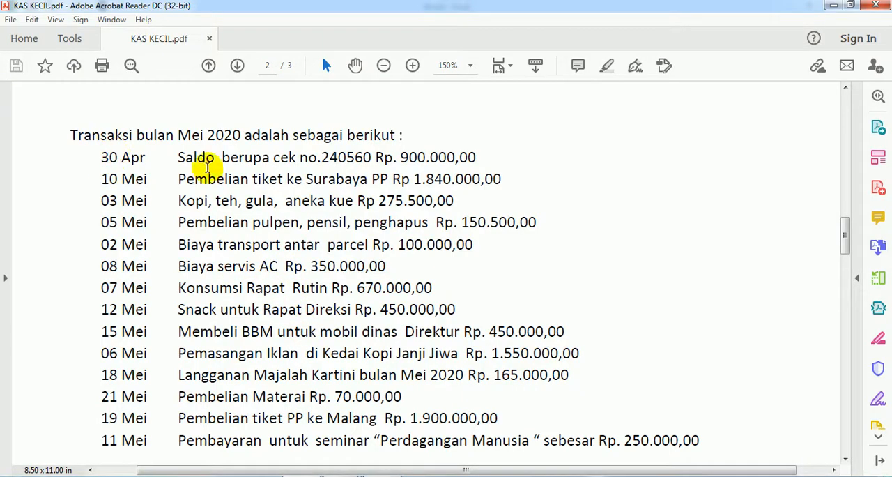
scroll(203, 196, down, 3)
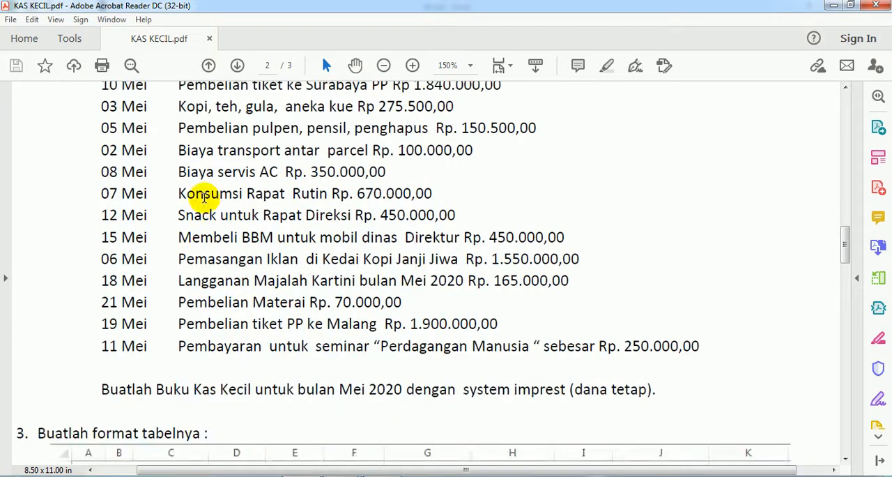
scroll(203, 196, up, 3)
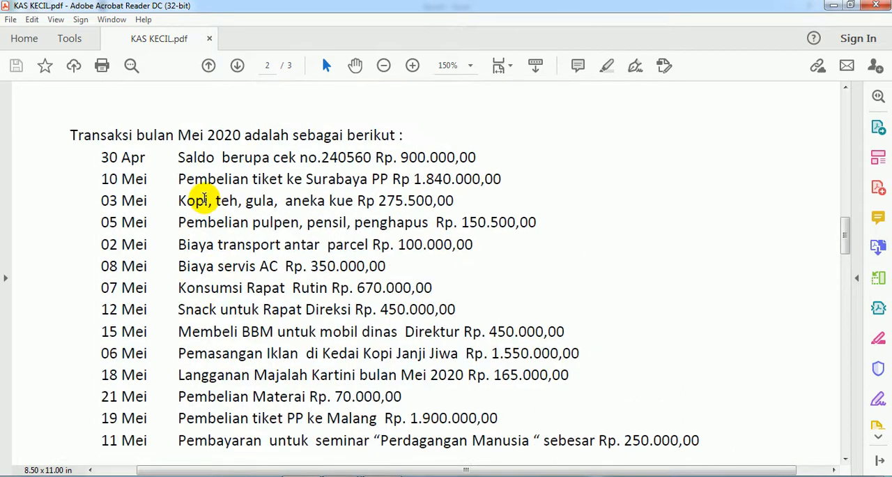
scroll(205, 198, up, 1)
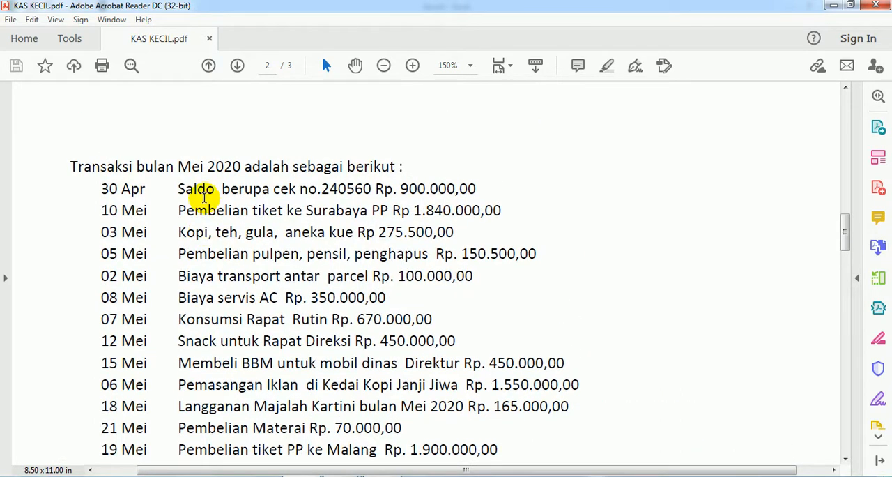
scroll(205, 198, down, 2)
scroll(203, 196, up, 1)
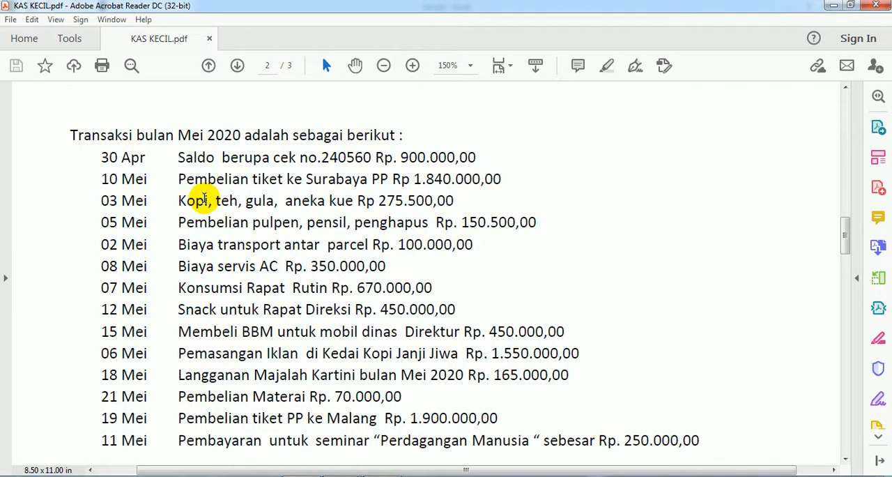
scroll(195, 201, up, 8)
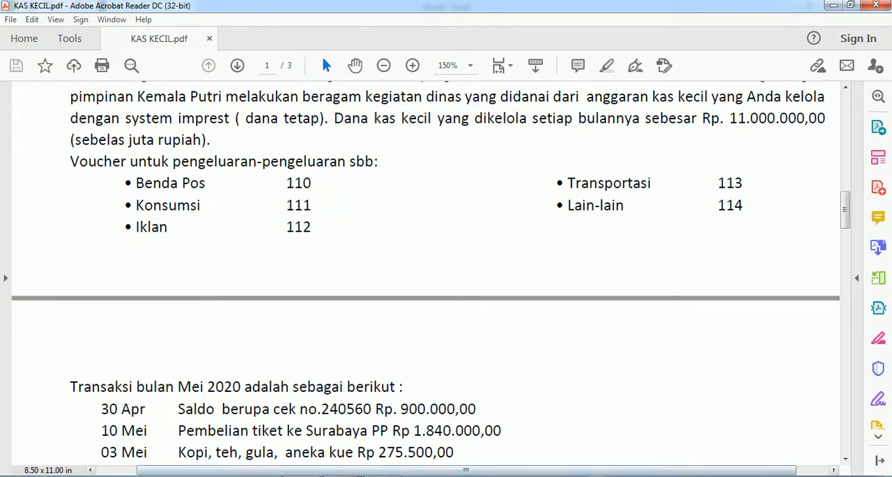
- Switch back to Book3 in Excel and enter voucher code 113 under NO. BUKTI in D9 for the parcel transport
mouse_move(392, 416)
click(394, 420)
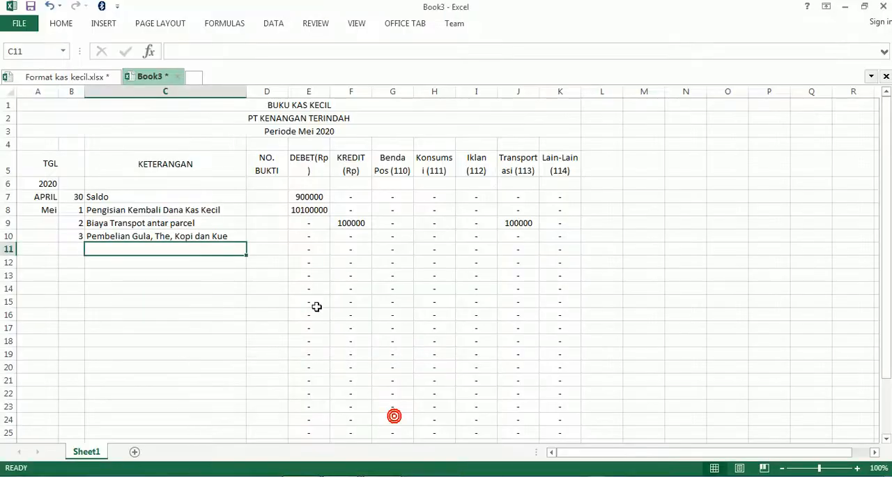
click(271, 225)
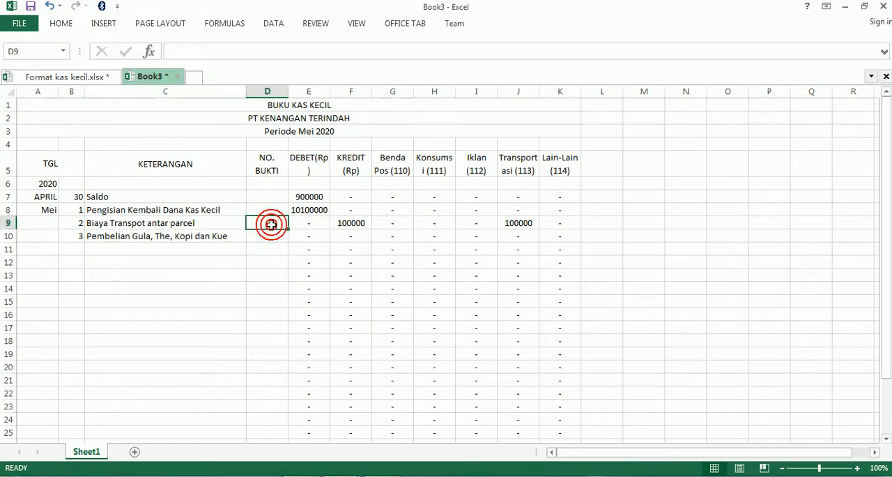
text(113)
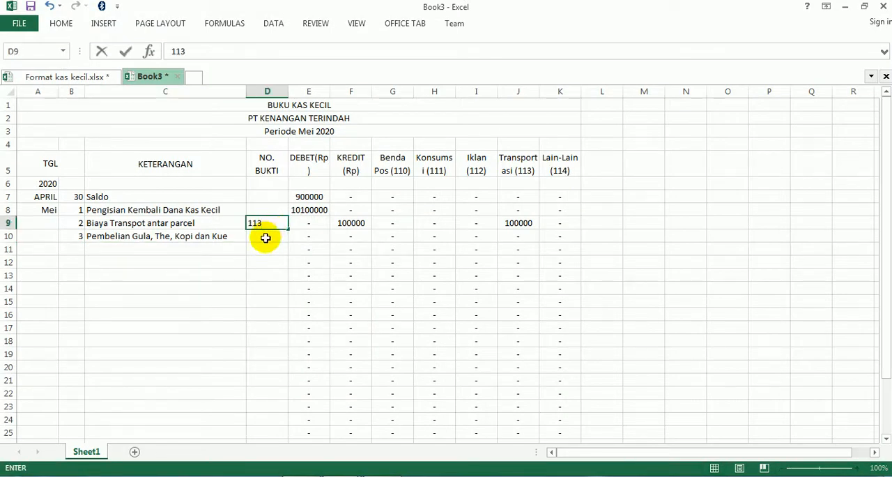
click(265, 236)
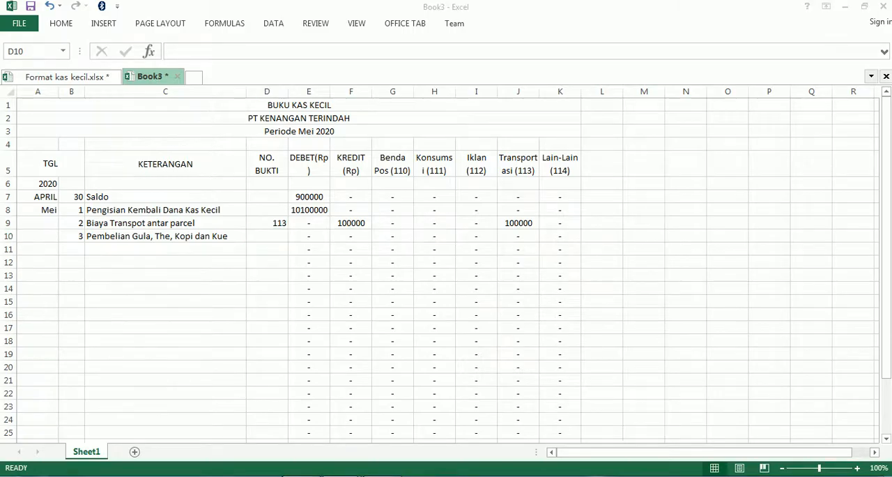
- Recheck the voucher codes in KAS KECIL.pdf and enter 111 under NO. BUKTI in D10 of Book3 in Excel
key(alt+Tab)
key(alt+Tab)
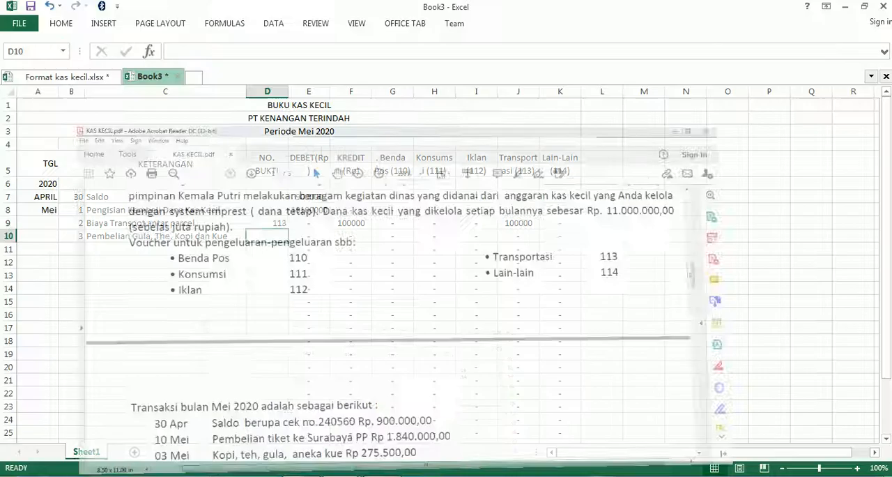
text(111)
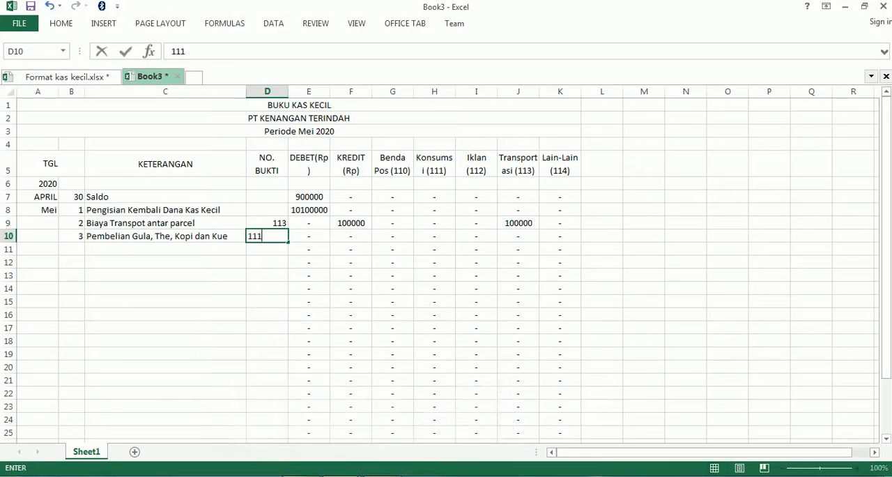
click(435, 235)
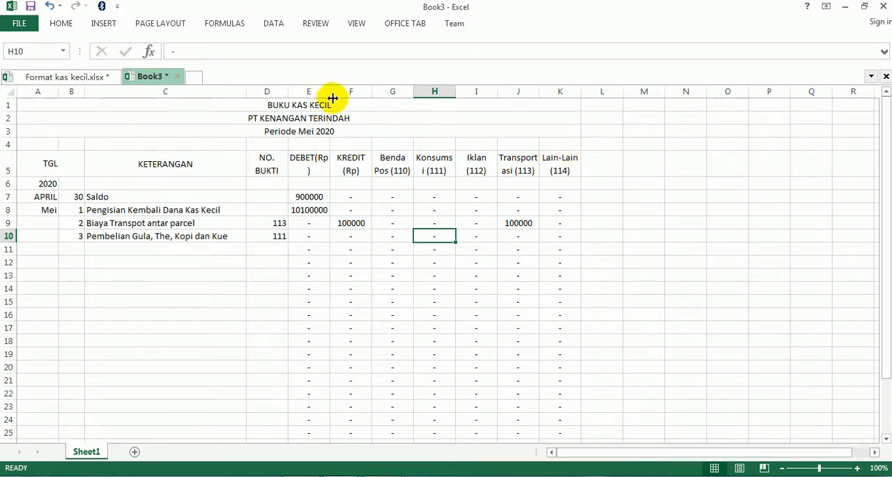
- Widen columns E through K to one equal, larger width so the amounts and column headings have more room
drag(331, 92, 405, 94)
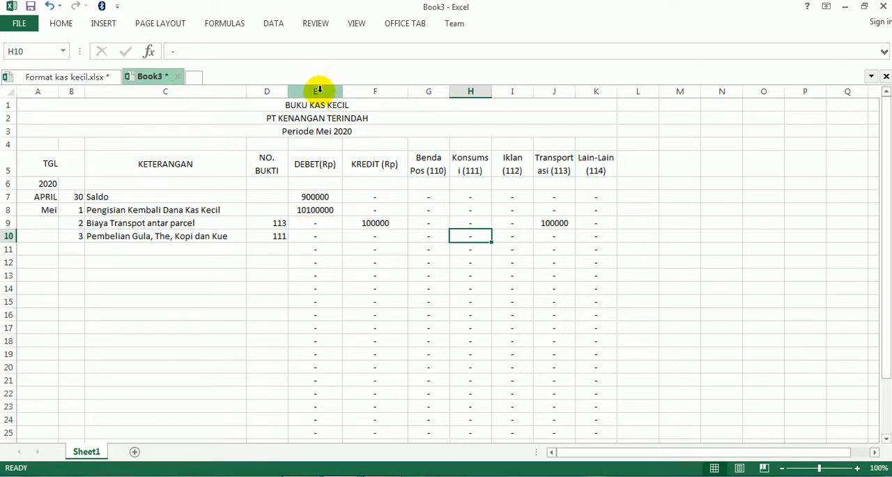
drag(318, 90, 593, 88)
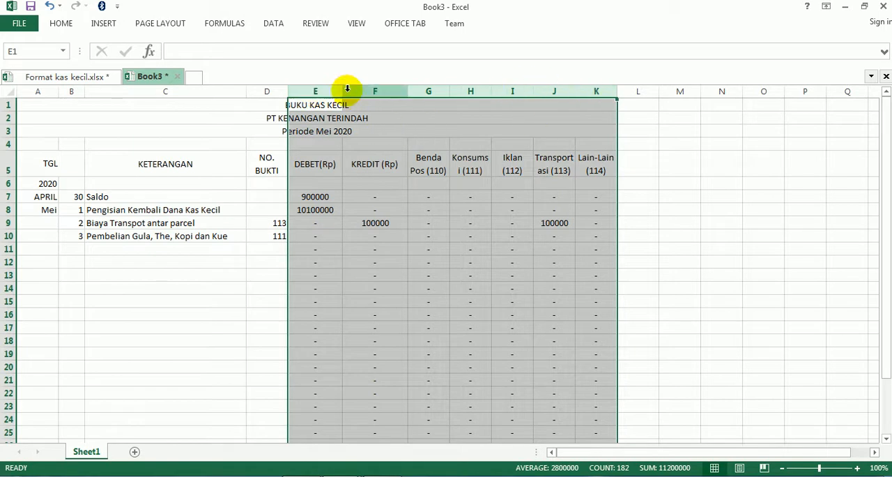
drag(342, 91, 350, 92)
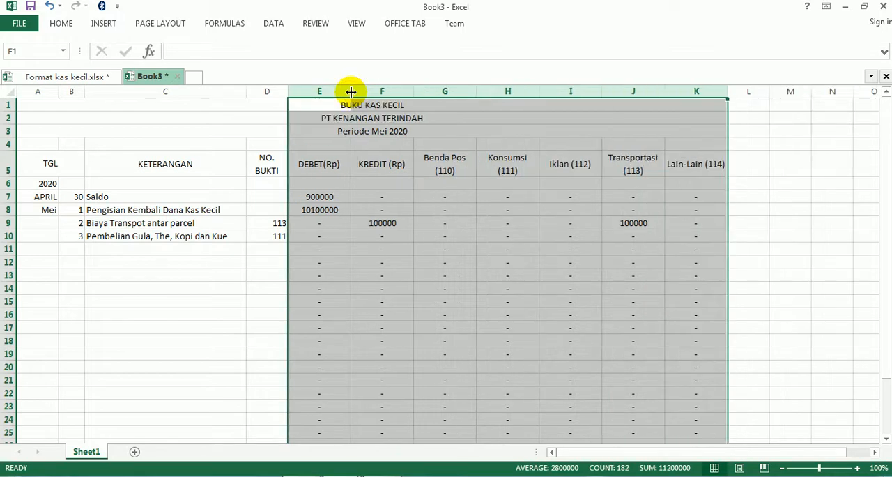
drag(350, 91, 355, 91)
click(379, 275)
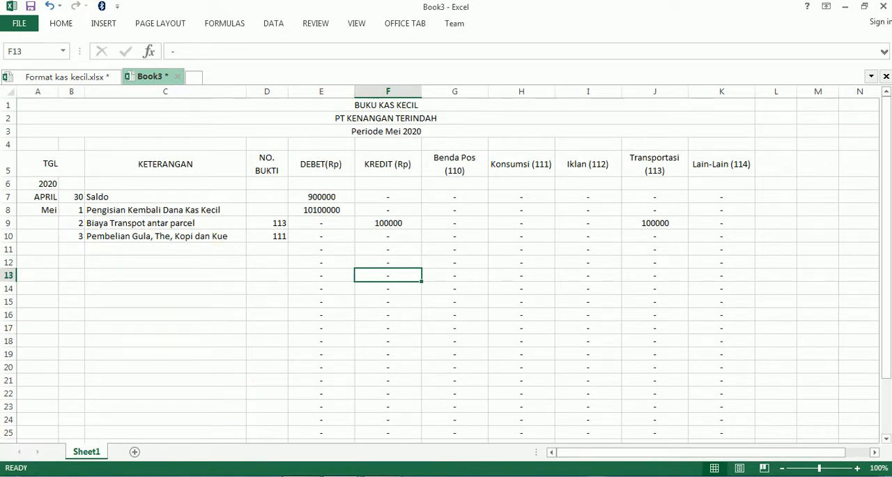
- Look up the cost of the 3 Mei purchase in KAS KECIL.pdf and enter 275500 under Konsumsi (111) in H10 of Book3 in Excel
click(283, 476)
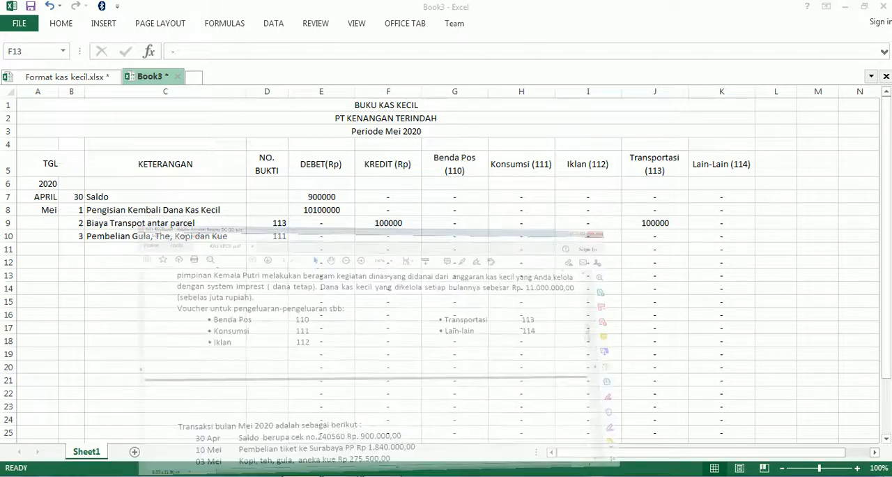
scroll(324, 382, down, 3)
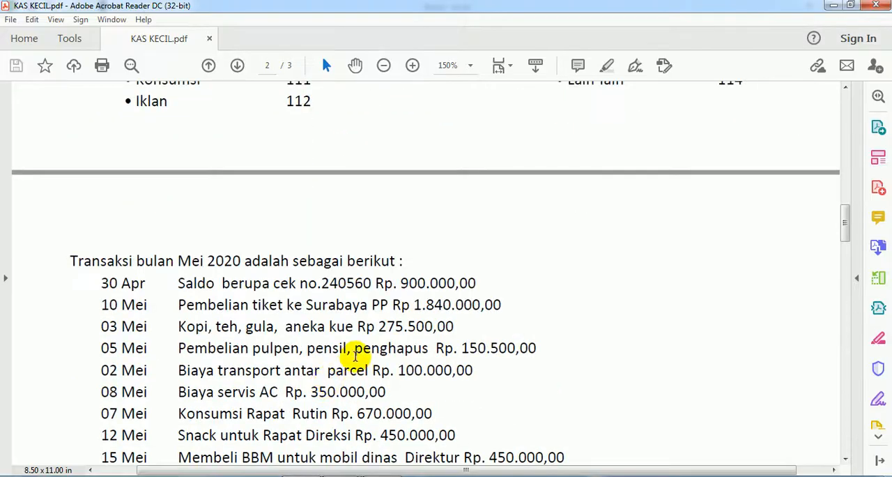
click(346, 475)
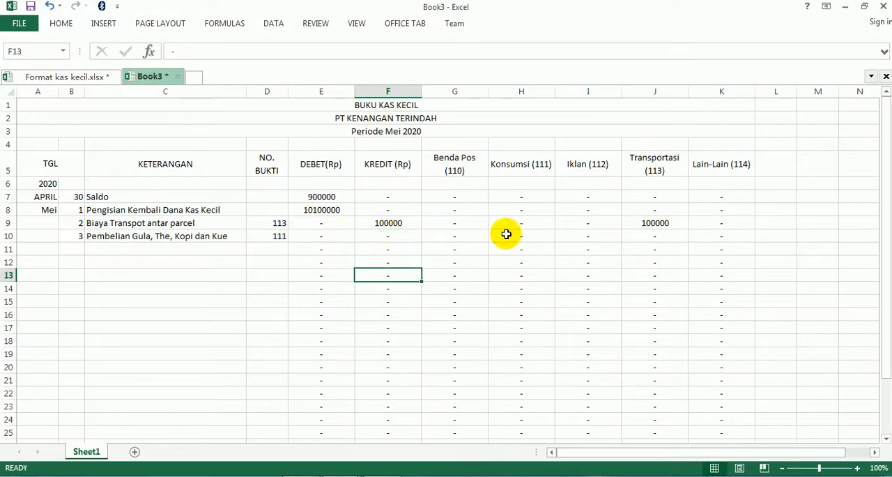
click(525, 225)
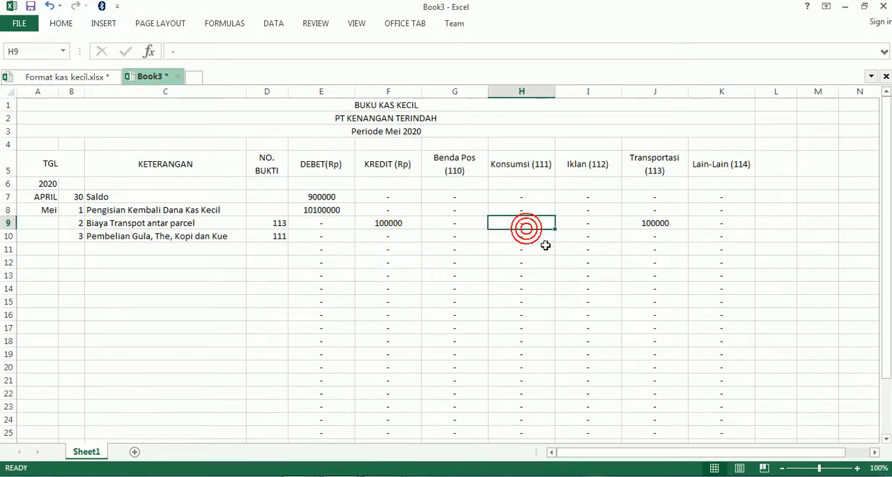
key(Down)
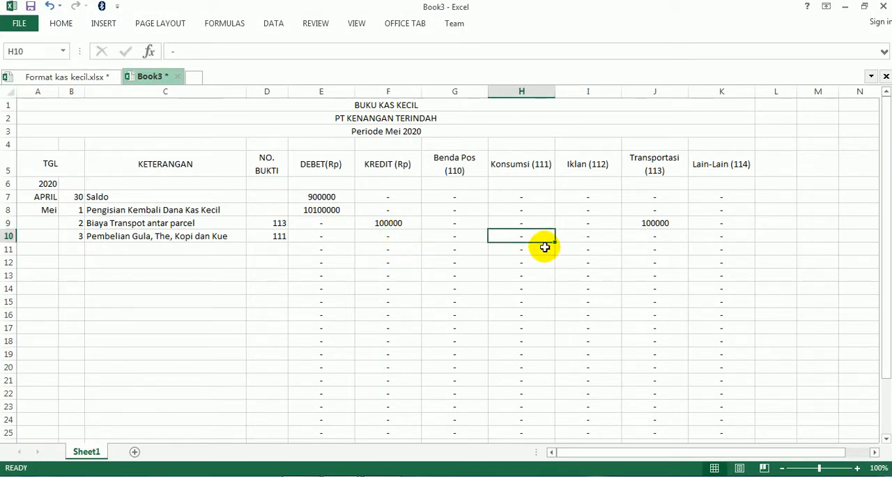
text(275500)
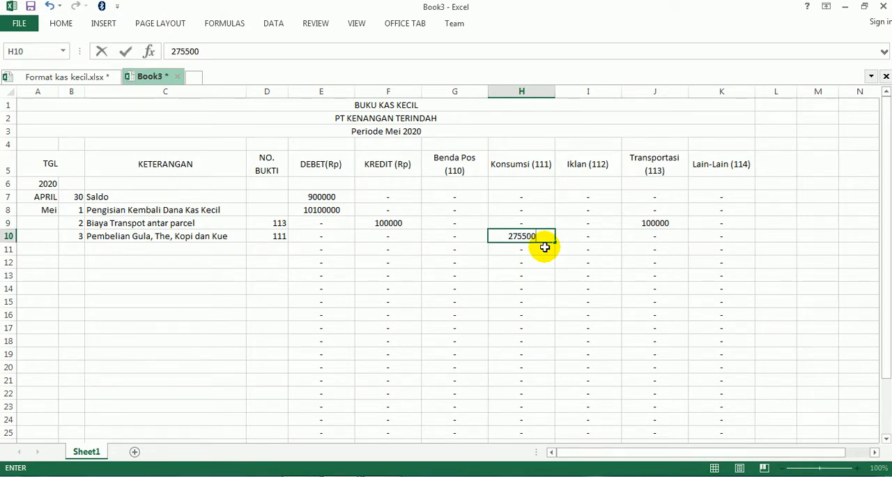
- Link the KREDIT cell F10 to the Konsumsi amount with the formula =H10
key(Left)
key(Left)
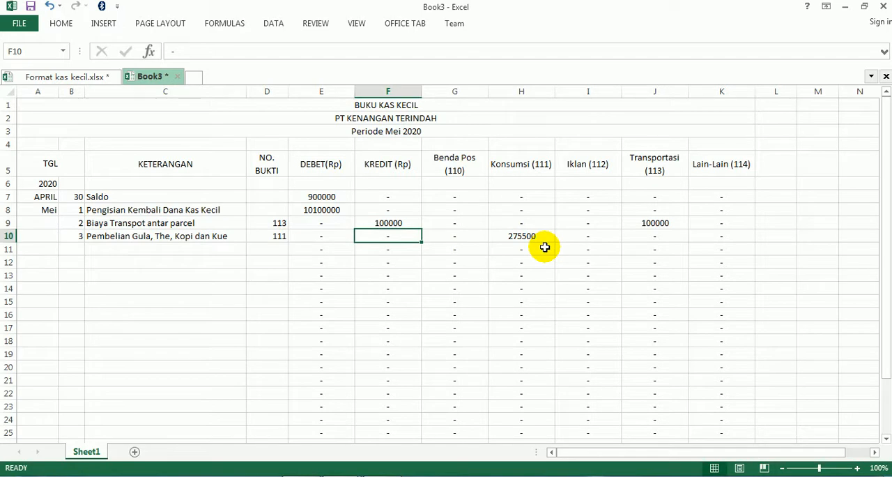
text(=)
key(Right)
key(Right)
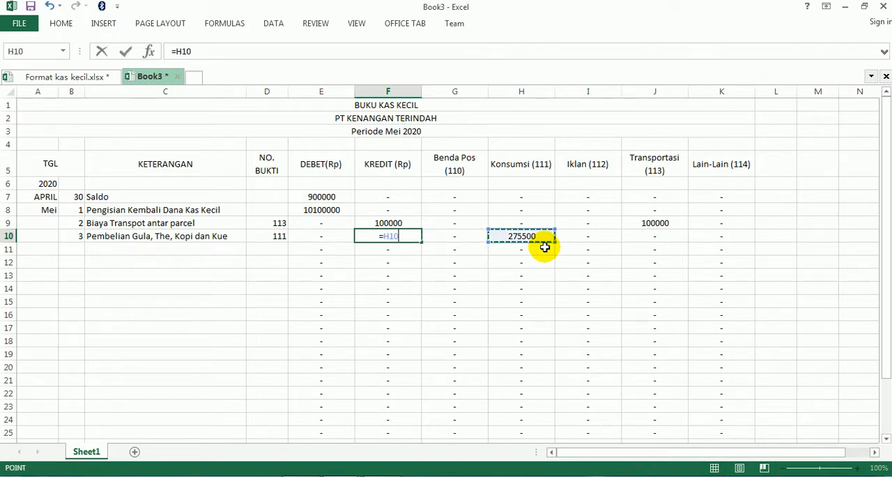
key(Return)
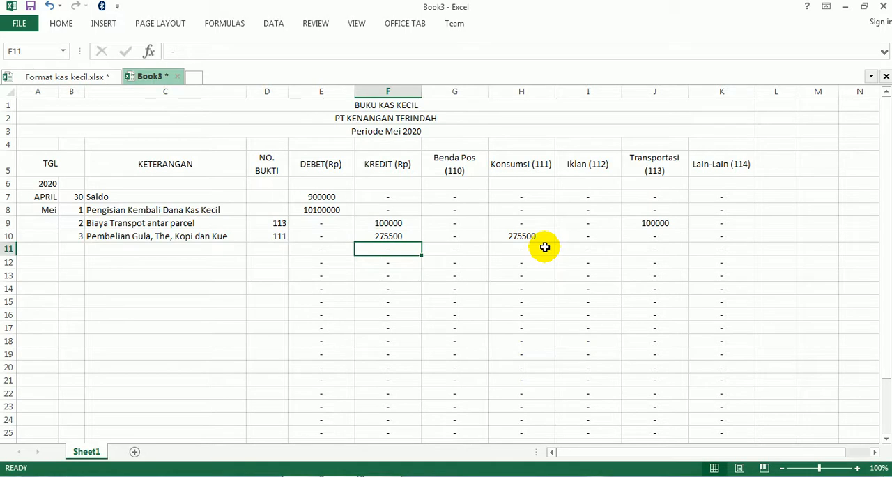
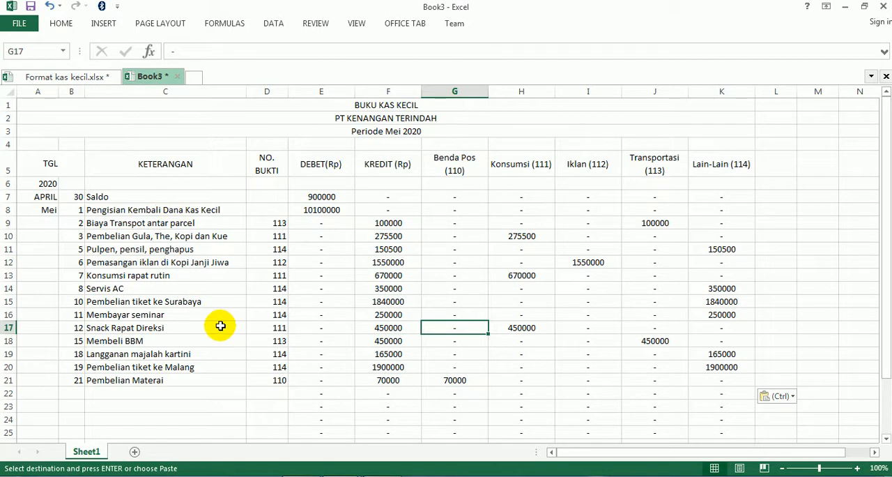
- Clear the leftover dash placeholders from E22:K31 below the last transaction
scroll(219, 325, down, 3)
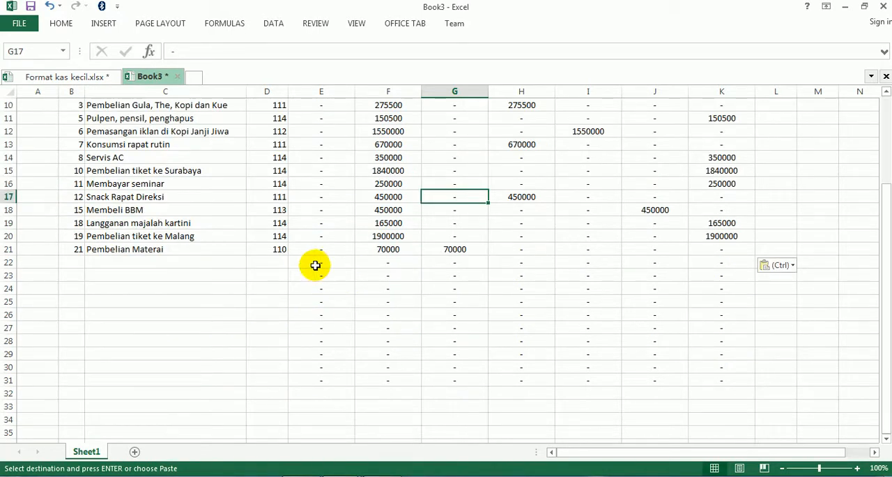
drag(314, 263, 716, 386)
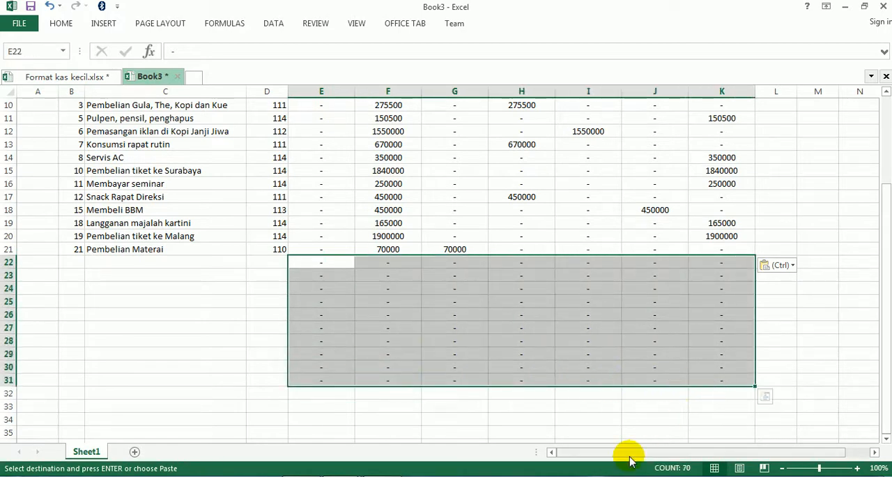
key(Delete)
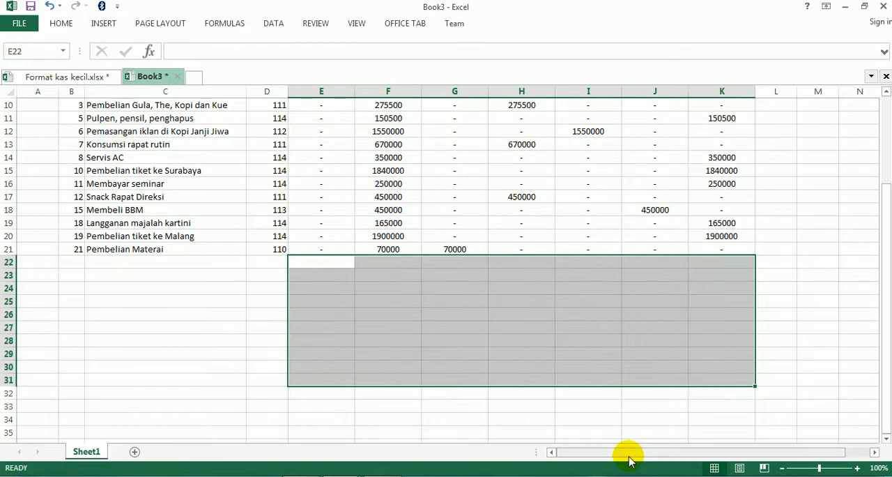
click(398, 340)
scroll(399, 340, up, 3)
scroll(399, 340, down, 1)
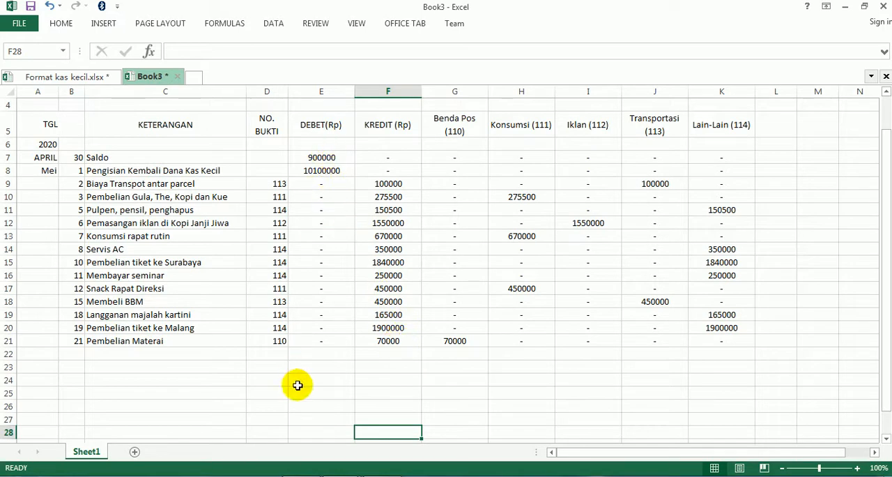
- Examine the sample report's JUMLAH row and the instructions for the credit and total formulas in KAS KECIL.pdf, and return to Book3 in Excel
click(297, 476)
scroll(296, 339, up, 8)
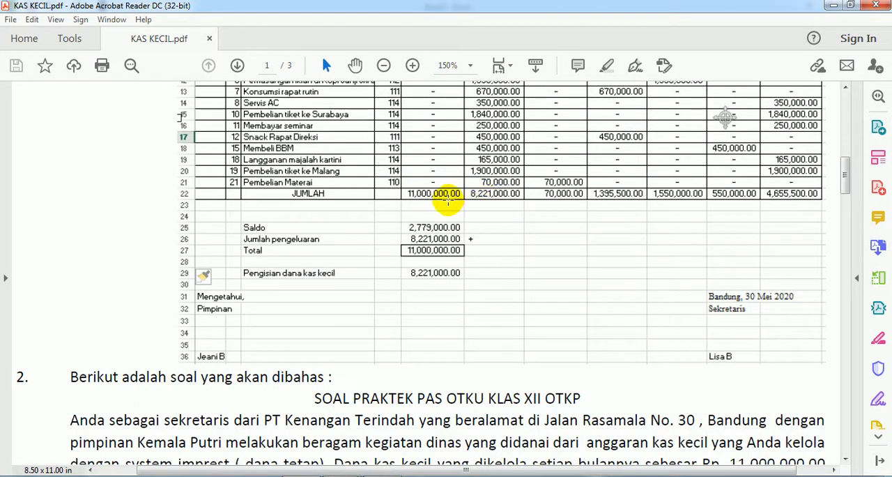
scroll(448, 200, up, 4)
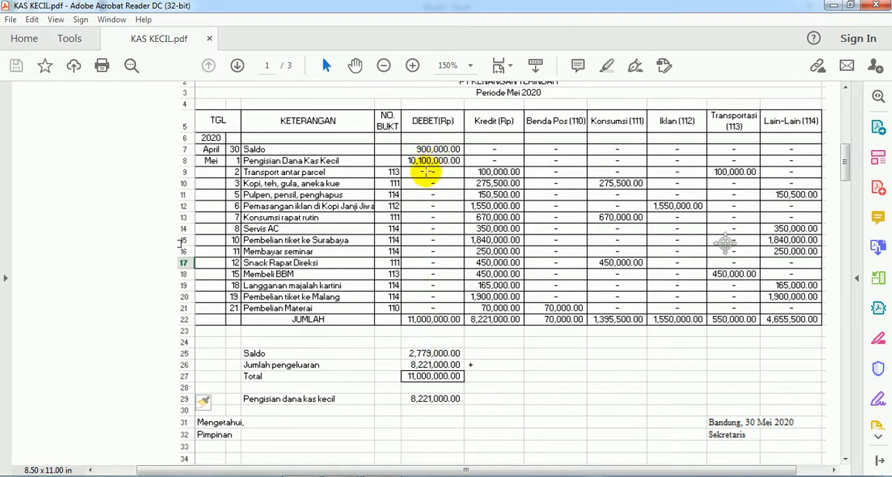
scroll(424, 179, up, 1)
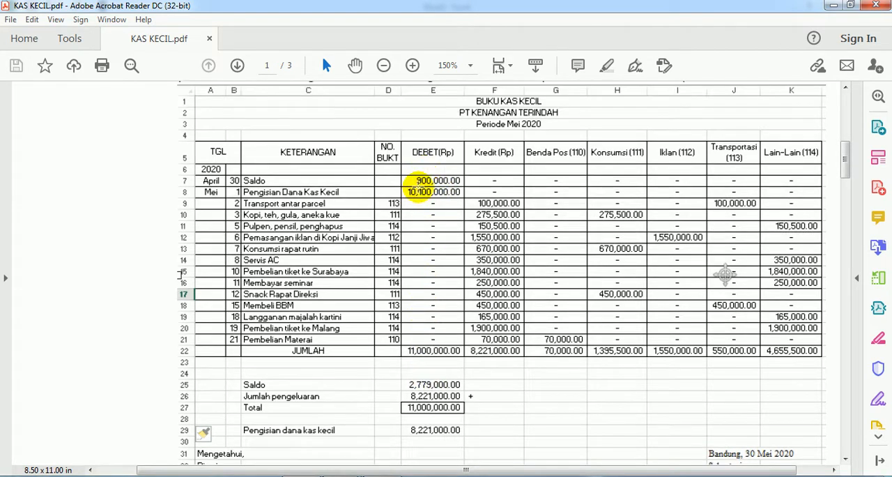
scroll(418, 188, down, 15)
scroll(284, 290, down, 12)
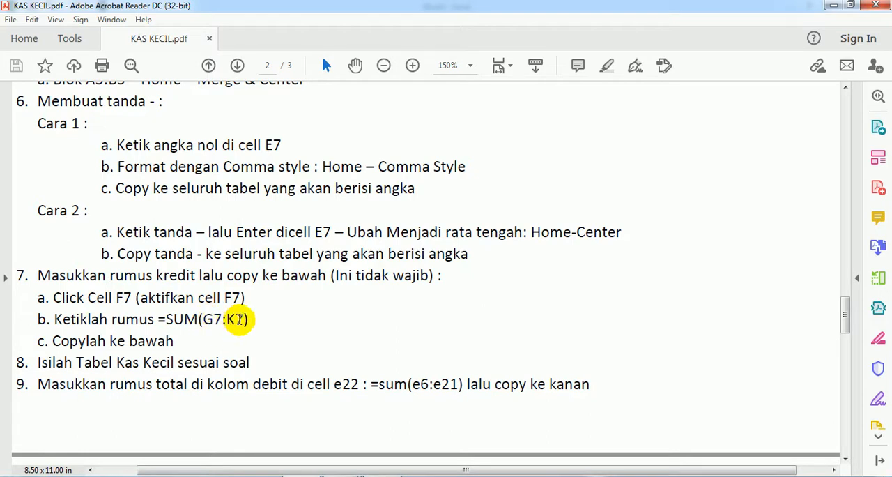
scroll(265, 314, up, 15)
scroll(268, 315, up, 15)
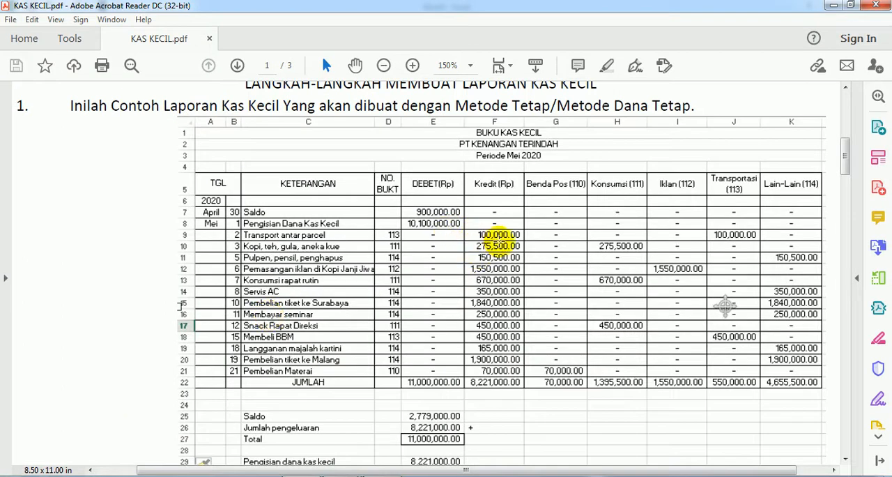
scroll(394, 338, down, 3)
scroll(395, 338, down, 15)
scroll(395, 339, down, 6)
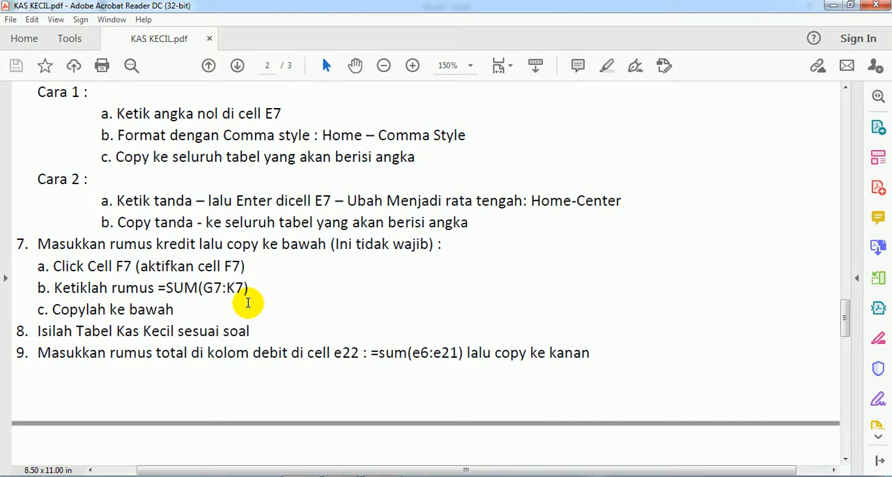
scroll(248, 302, down, 10)
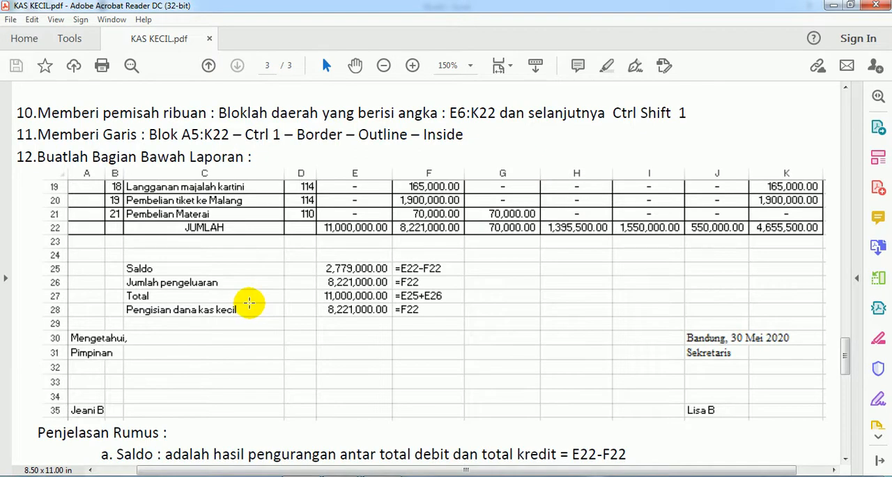
scroll(249, 302, up, 10)
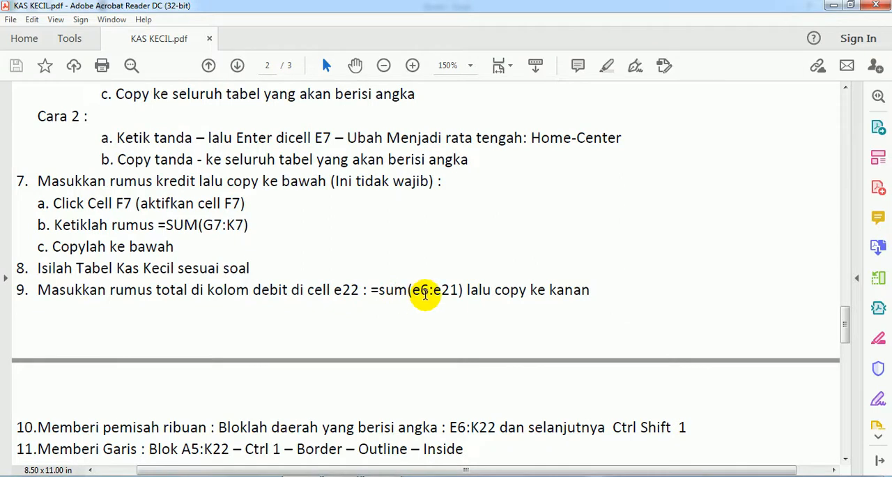
scroll(418, 293, up, 10)
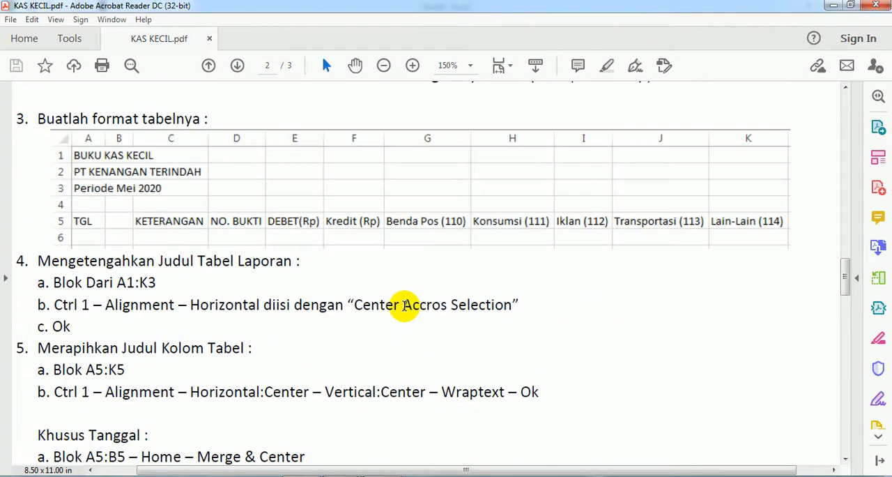
scroll(405, 307, up, 15)
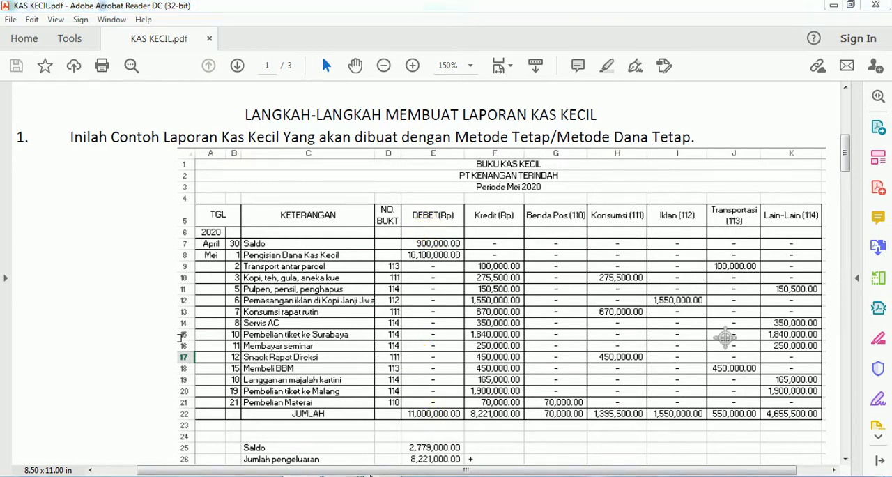
click(430, 433)
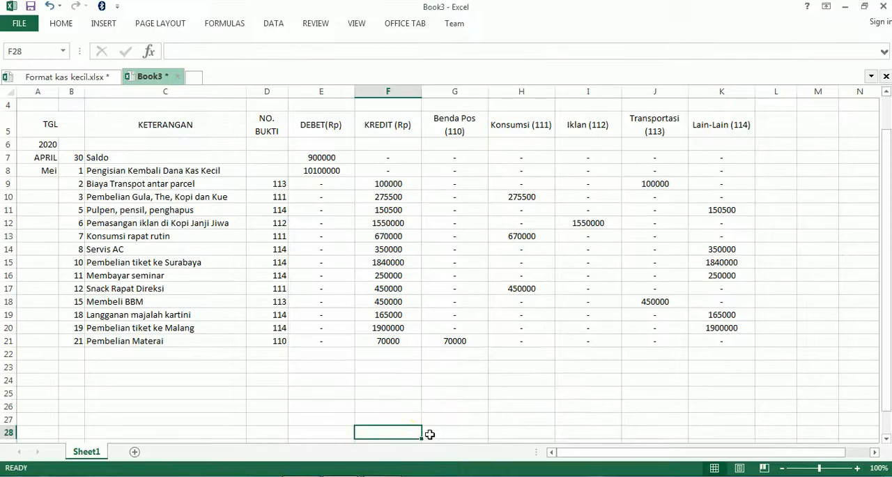
click(401, 355)
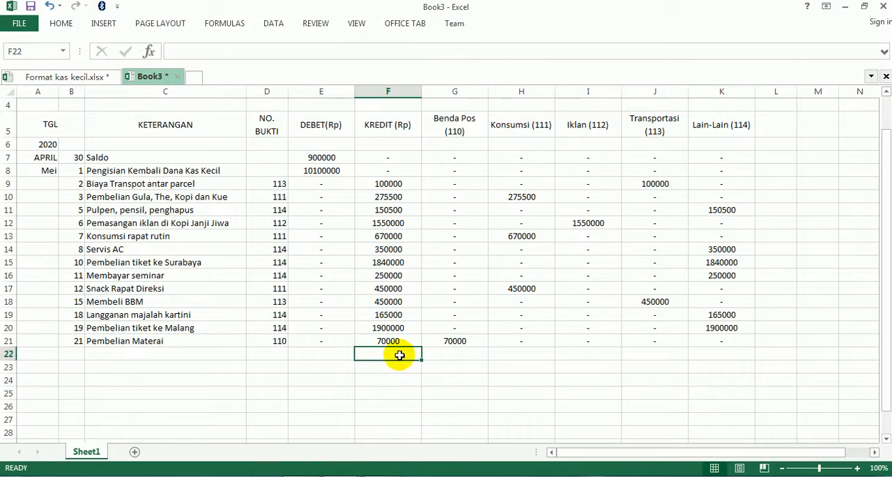
text(=sum()
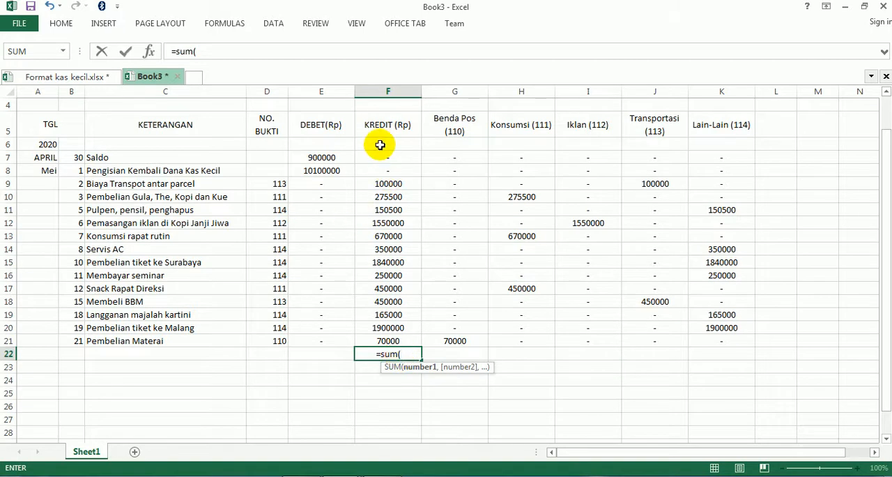
drag(380, 145, 399, 342)
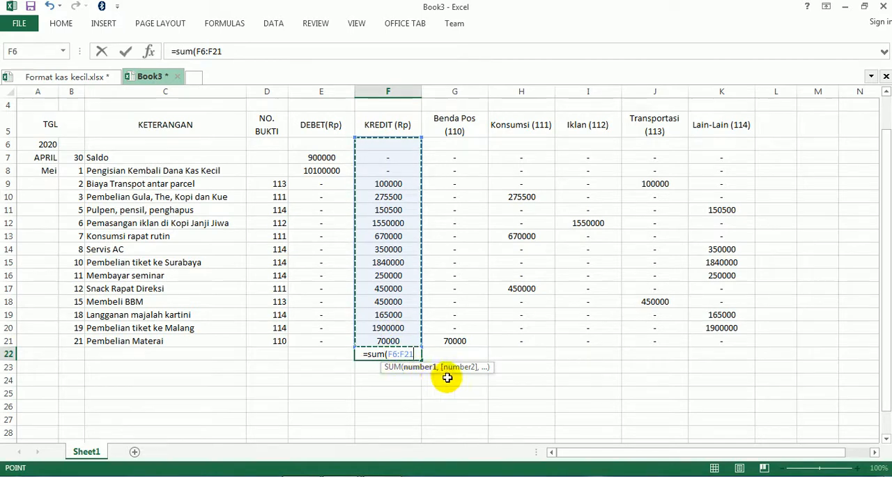
key(Escape)
- Total the DEBET(Rp) column in E22 with the formula =sum(E6:E21)
click(341, 358)
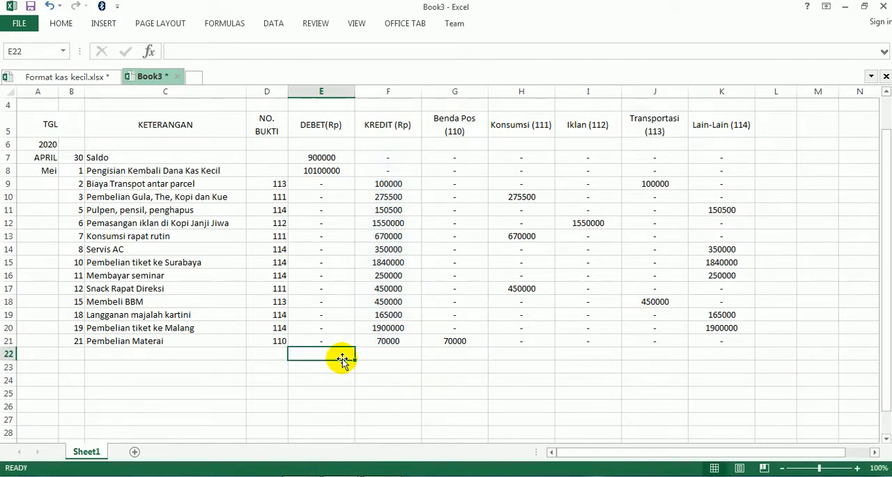
text(=sum()
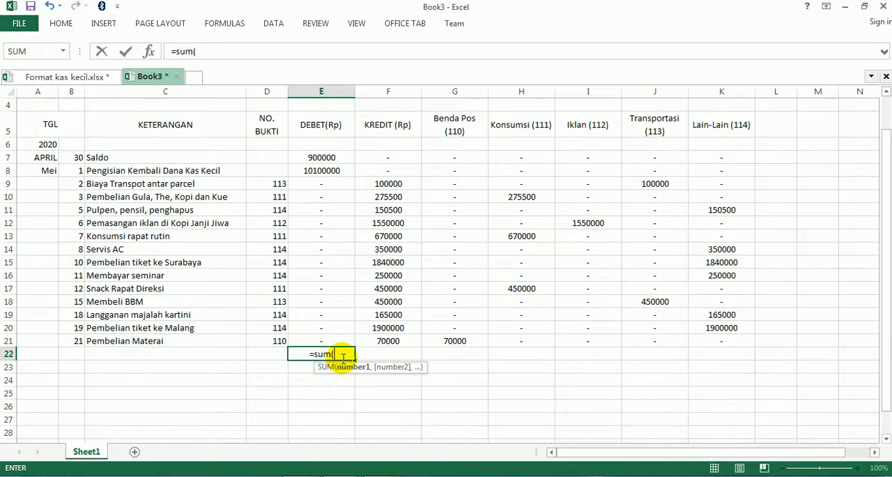
drag(317, 147, 325, 344)
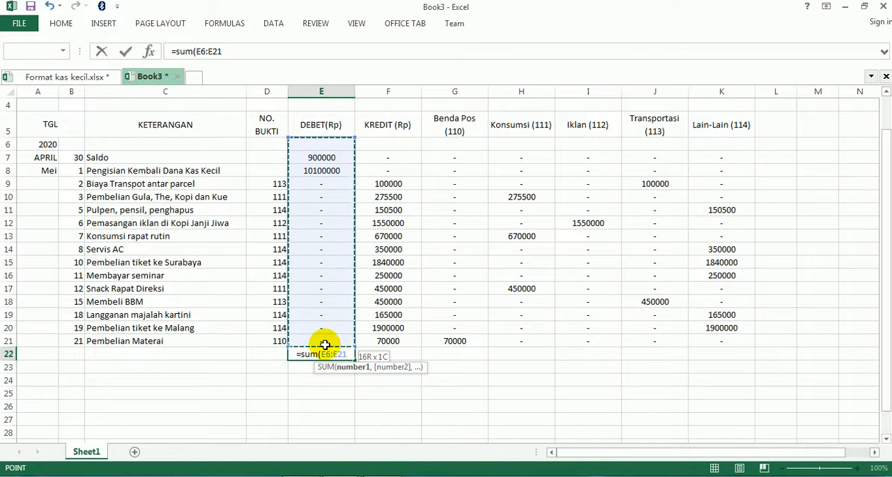
text())
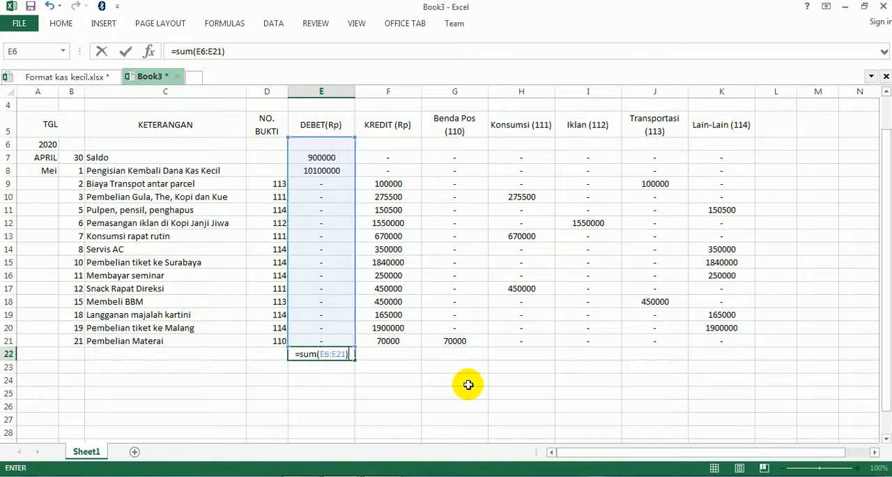
key(Return)
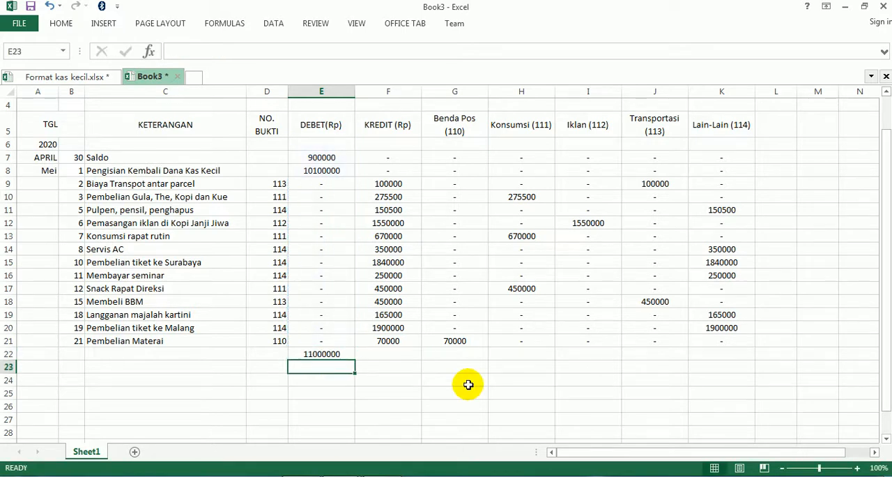
key(Up)
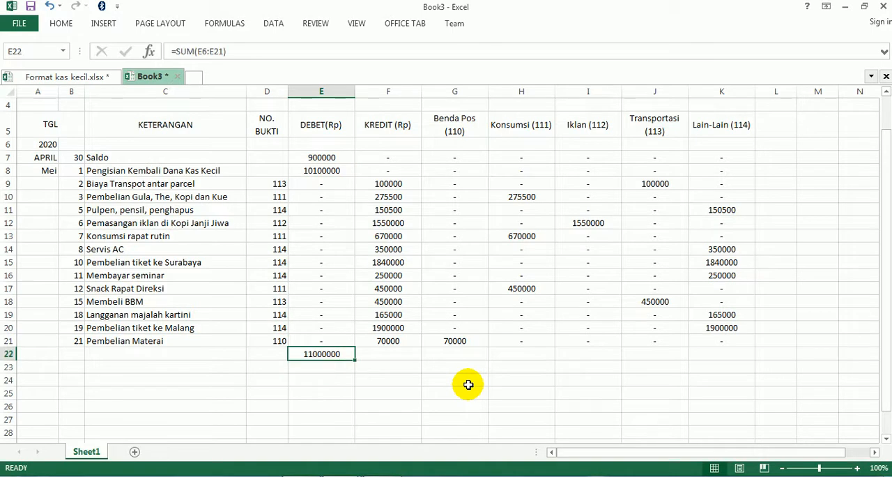
- Copy the total formula in E22 across through K22 so that every amount column is summed
key(Down)
drag(325, 356, 717, 355)
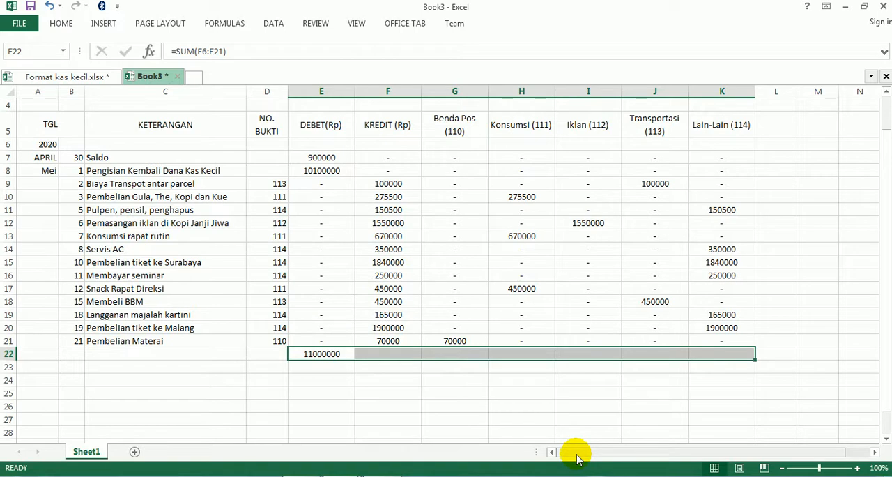
key(ctrl+r)
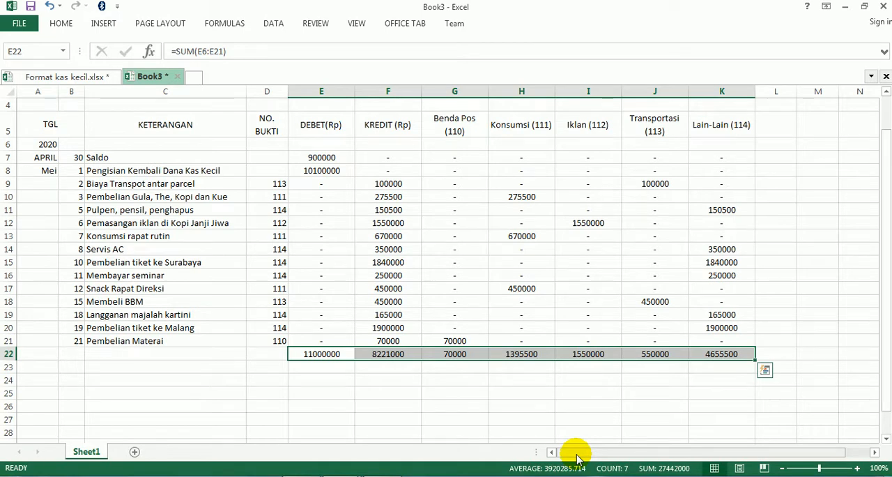
click(516, 417)
scroll(516, 416, up, 1)
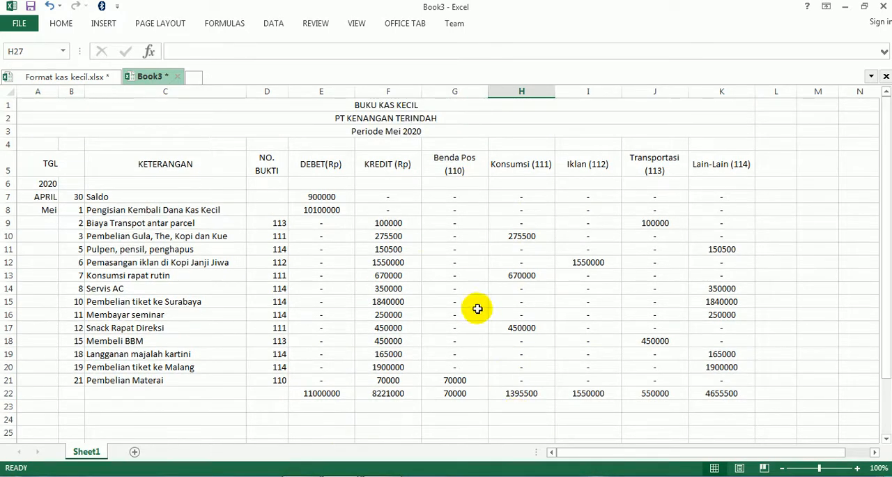
- Switch to KAS KECIL.pdf and read the instructions that follow the total formula, covering the thousands separator and borders
key(alt+Tab)
scroll(309, 385, down, 15)
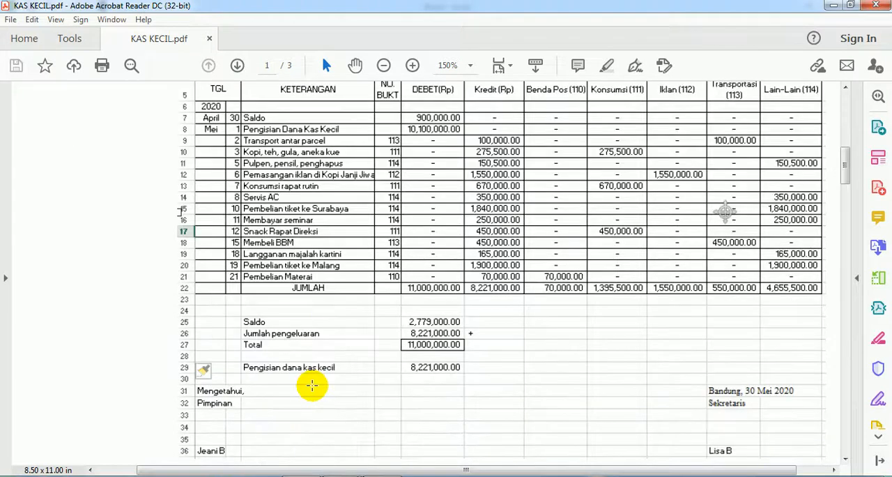
scroll(206, 379, down, 20)
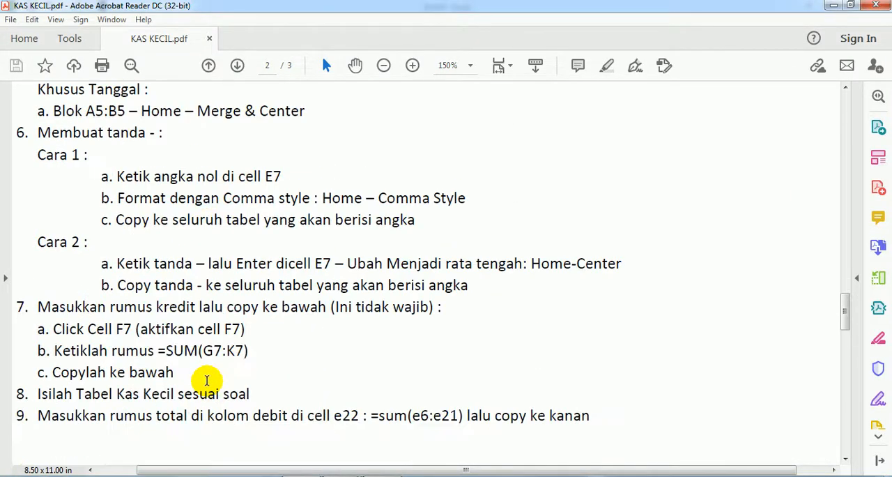
scroll(208, 381, down, 1)
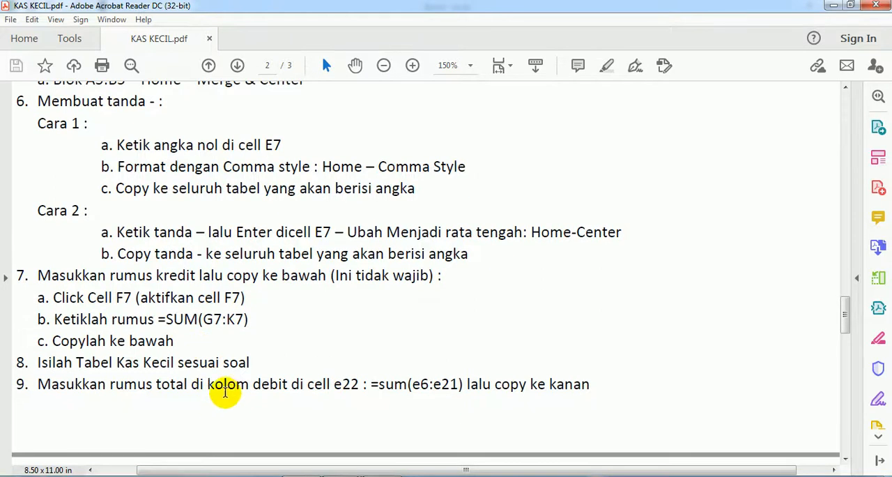
scroll(171, 385, down, 6)
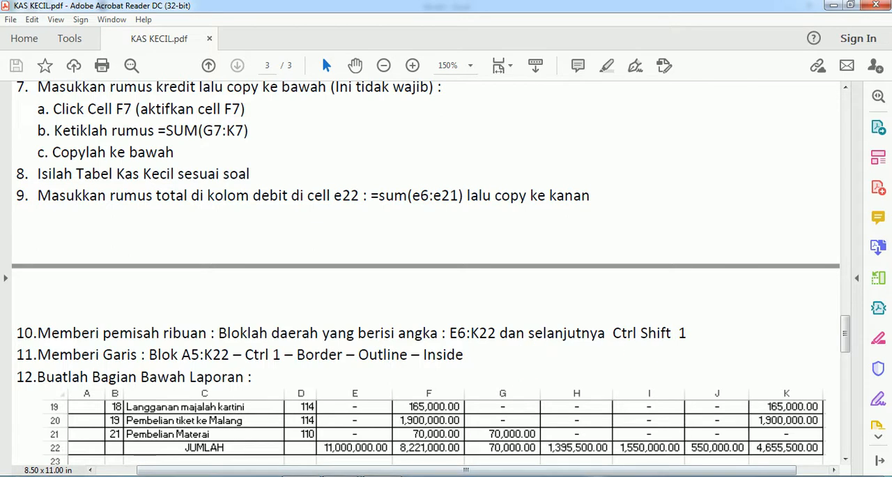
- Return to Book3 in Excel and format the amounts in E7:K22 with thousands separators and two decimals
mouse_move(341, 474)
click(410, 458)
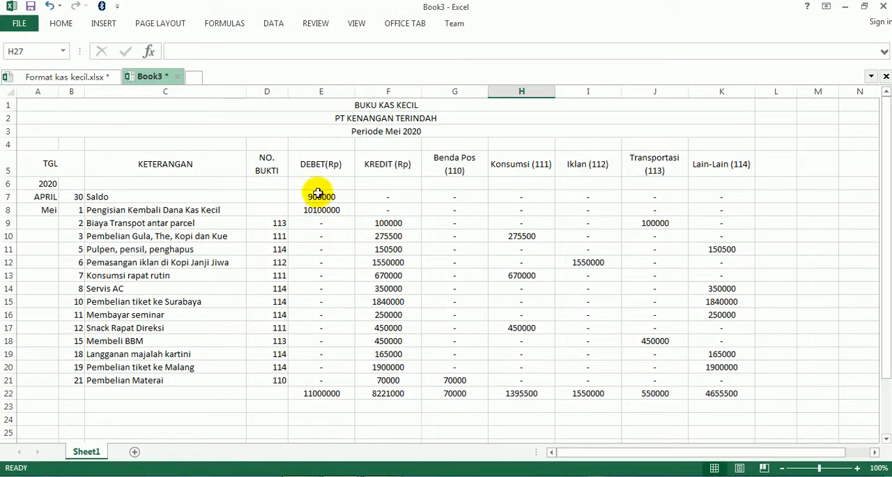
drag(316, 196, 703, 395)
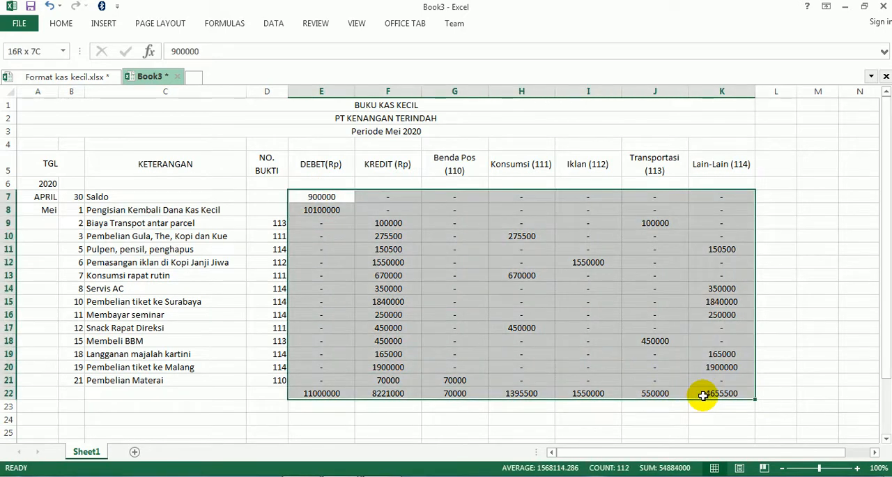
click(60, 25)
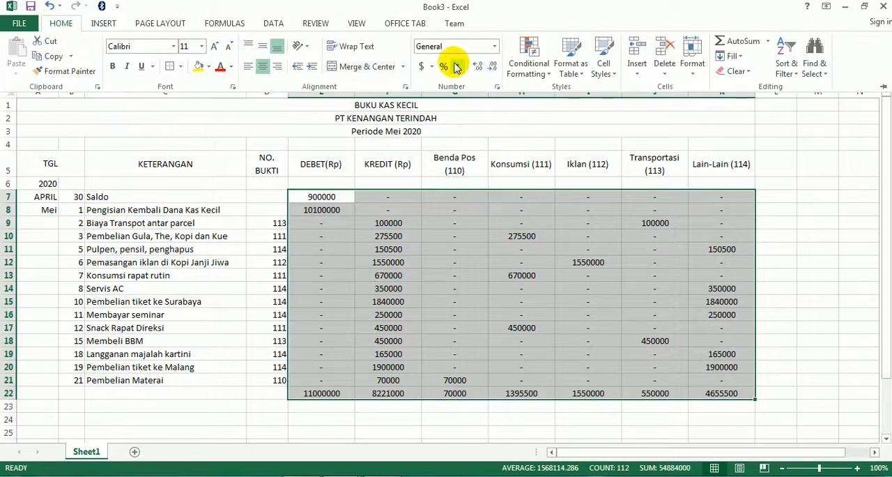
click(206, 139)
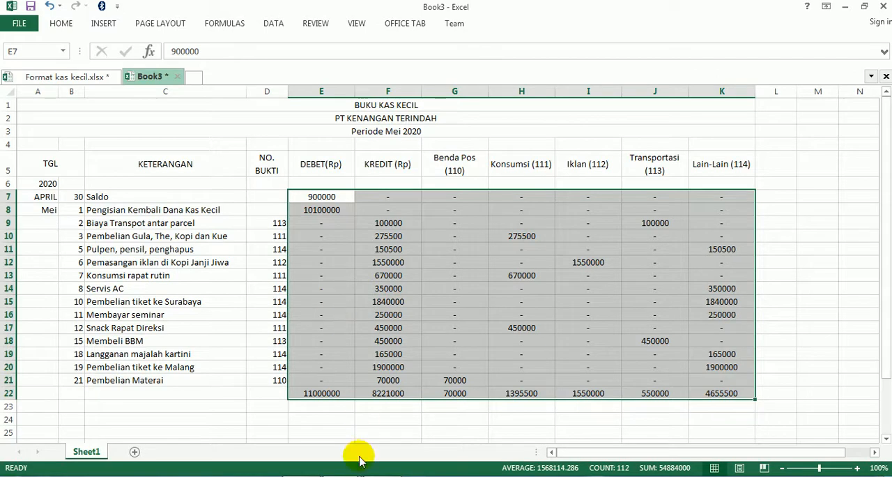
click(304, 476)
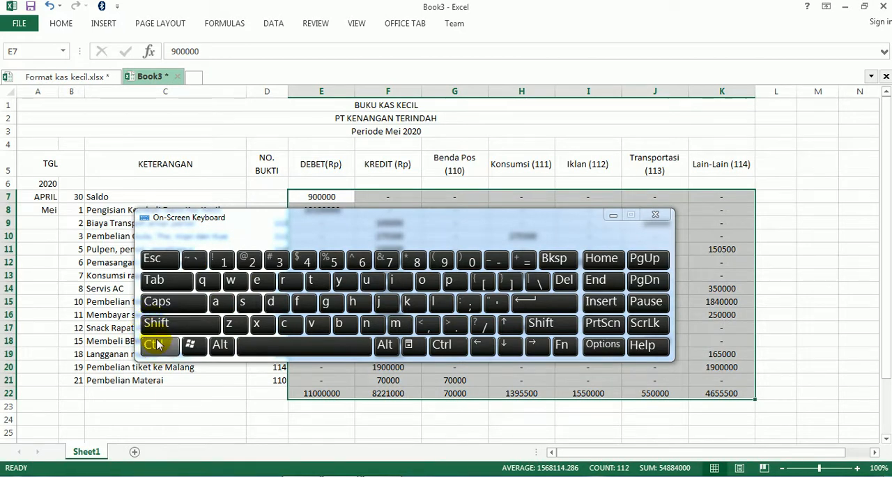
key(ctrl+shift)
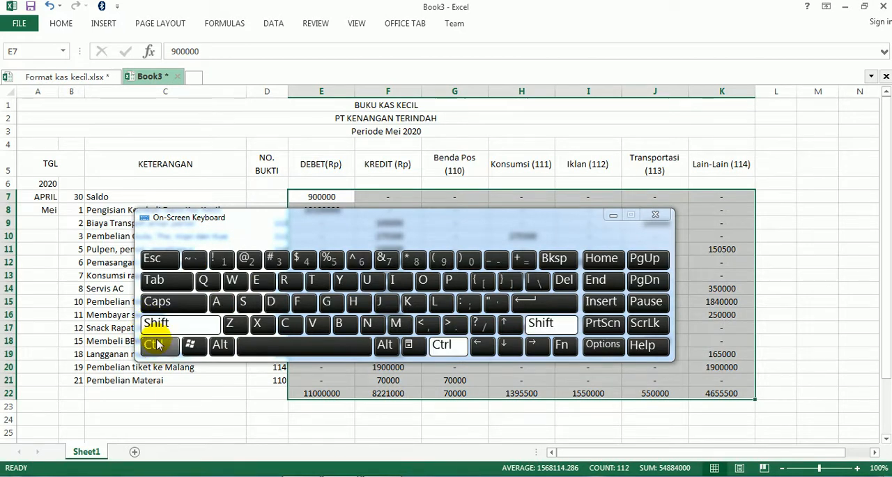
click(220, 259)
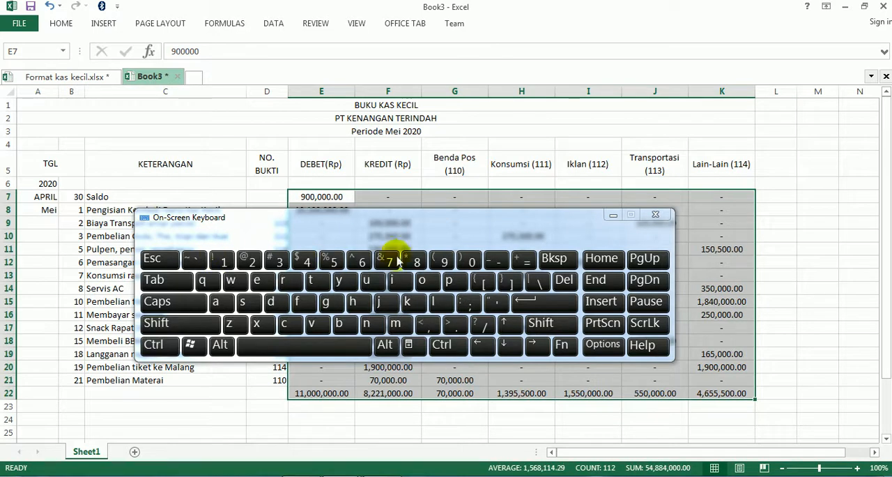
click(612, 215)
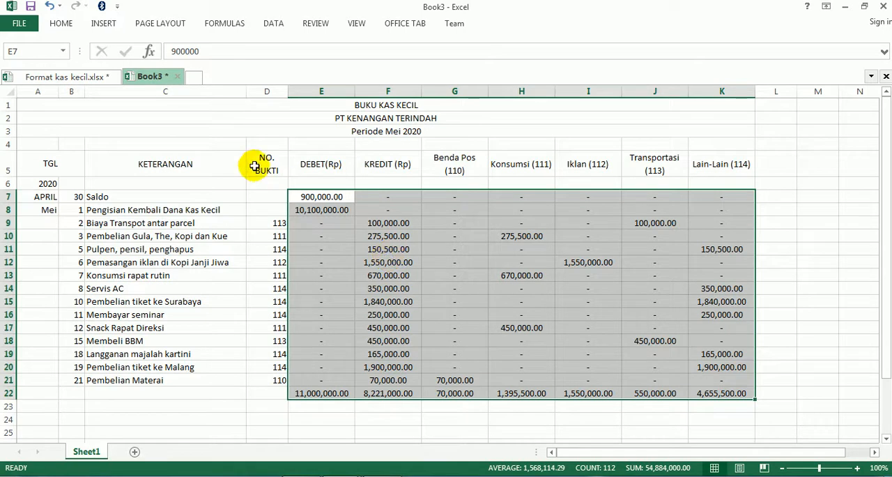
- Right-align the amounts and dashes in E7:K22
click(59, 23)
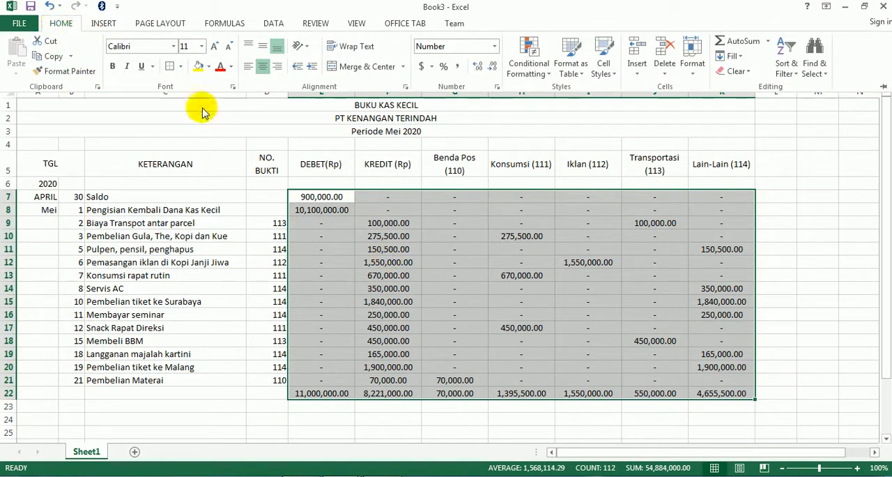
click(278, 70)
click(335, 252)
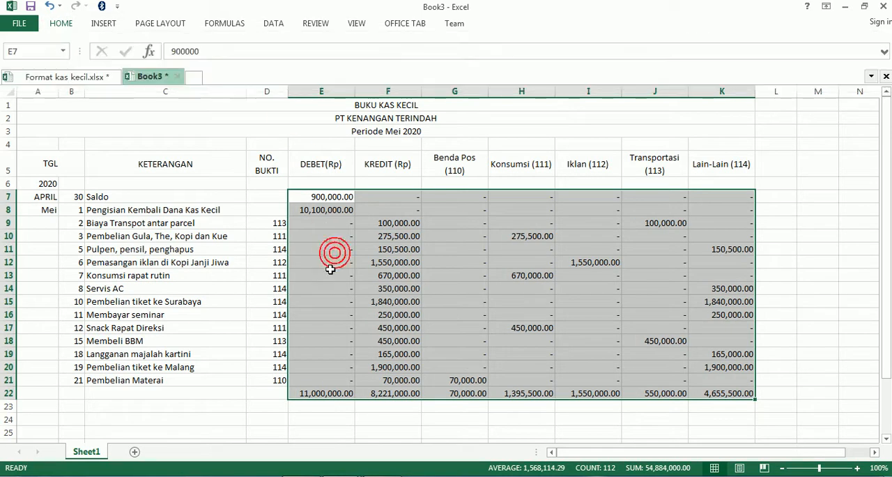
click(331, 271)
- Center the dashes in the DEBET(Rp) cells E9:E21 and the KREDIT (Rp) cells F7:F8
drag(333, 223, 343, 376)
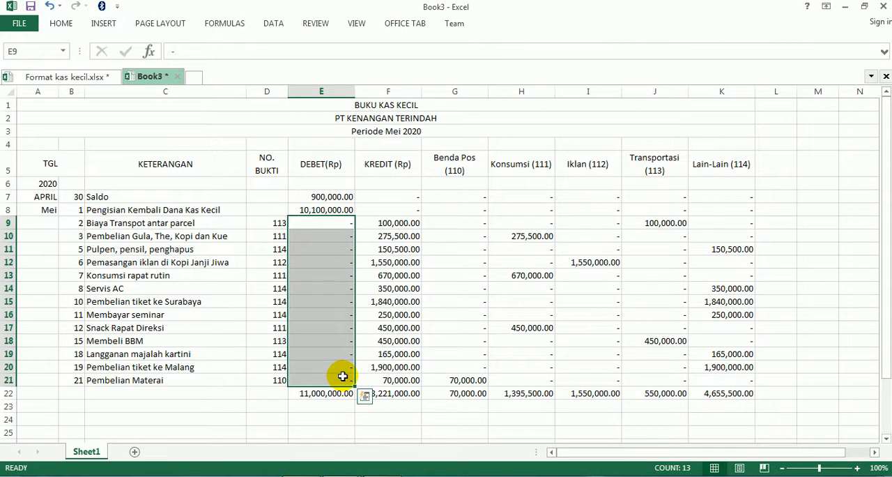
click(60, 24)
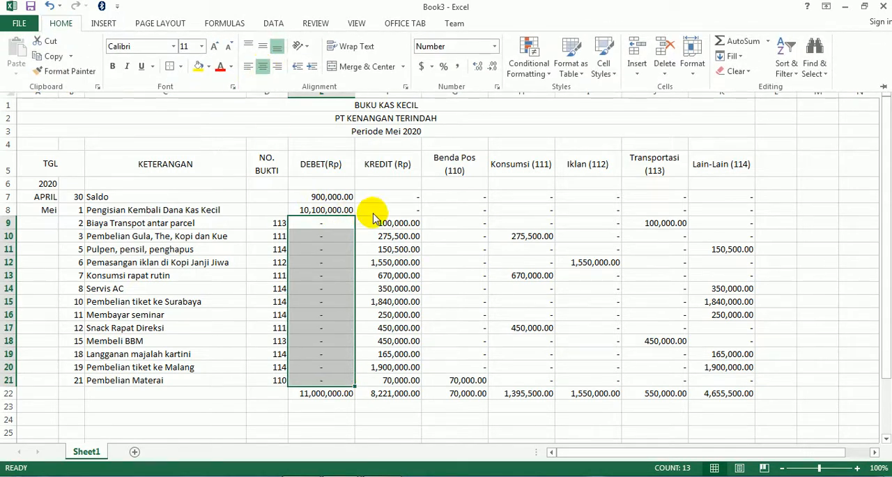
click(386, 194)
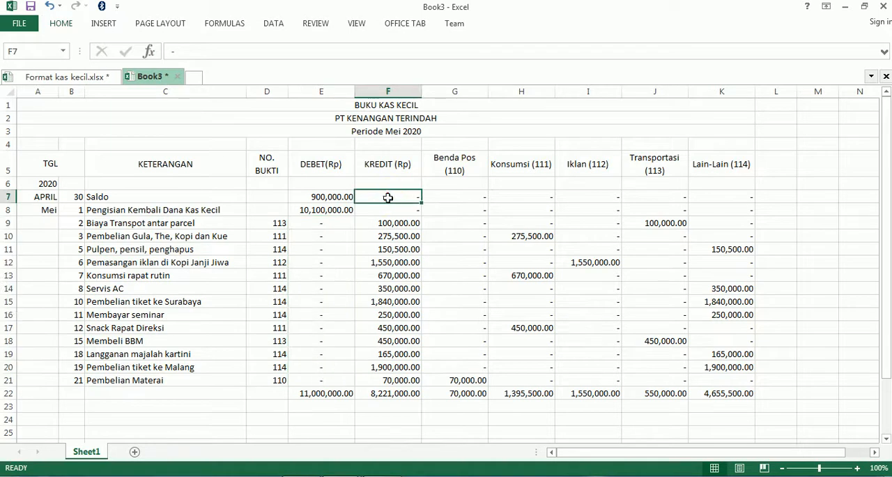
drag(388, 194, 386, 209)
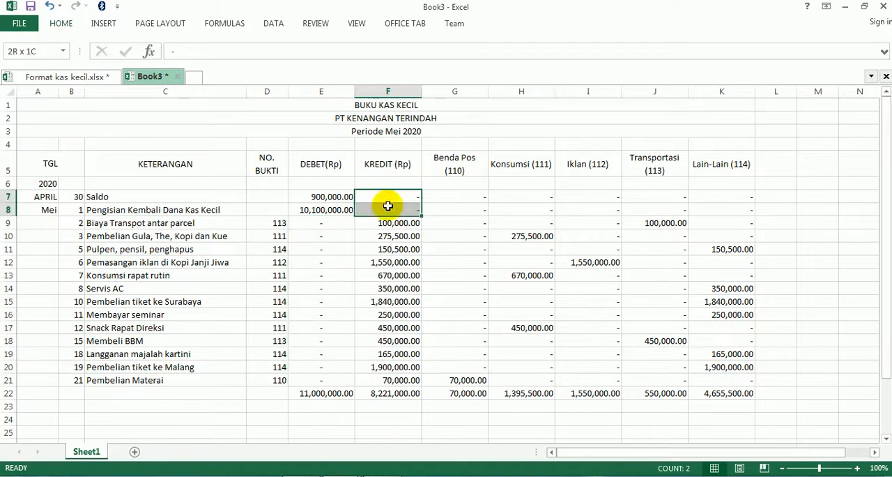
click(61, 23)
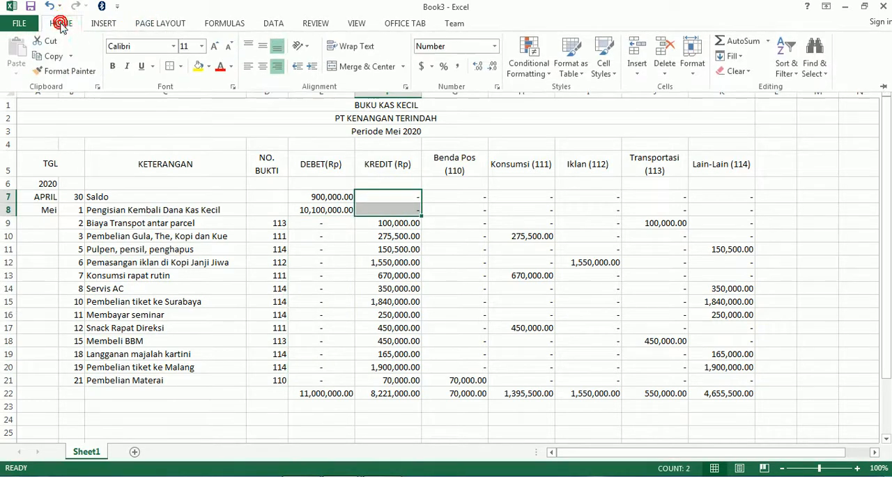
click(264, 67)
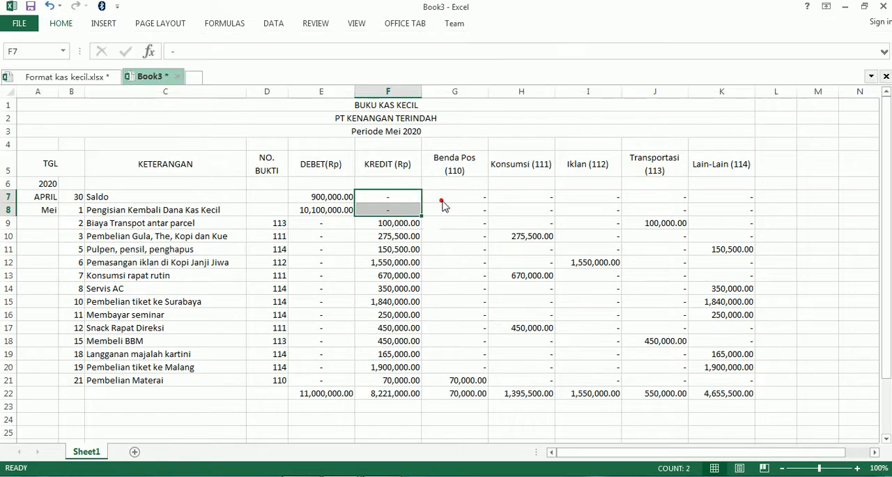
- Center the dashes in the Benda Pos (110) column, cells G7:G20
click(452, 194)
drag(452, 194, 475, 367)
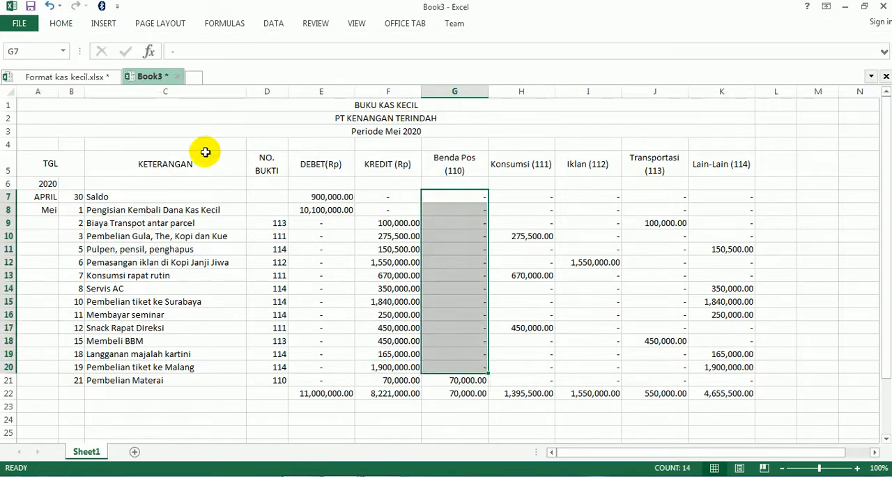
click(61, 23)
click(262, 72)
- Center the dashes in the Konsumsi (111) column, cells H7:H9
click(551, 200)
click(550, 196)
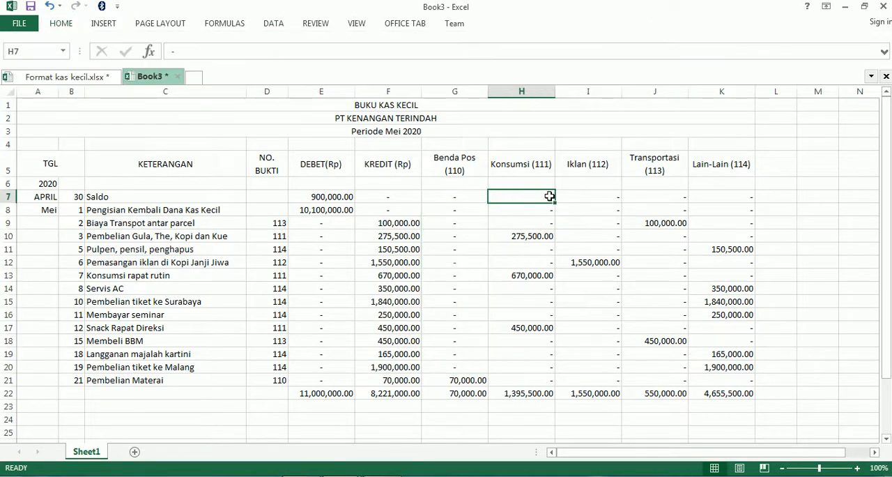
drag(539, 195, 544, 221)
click(60, 25)
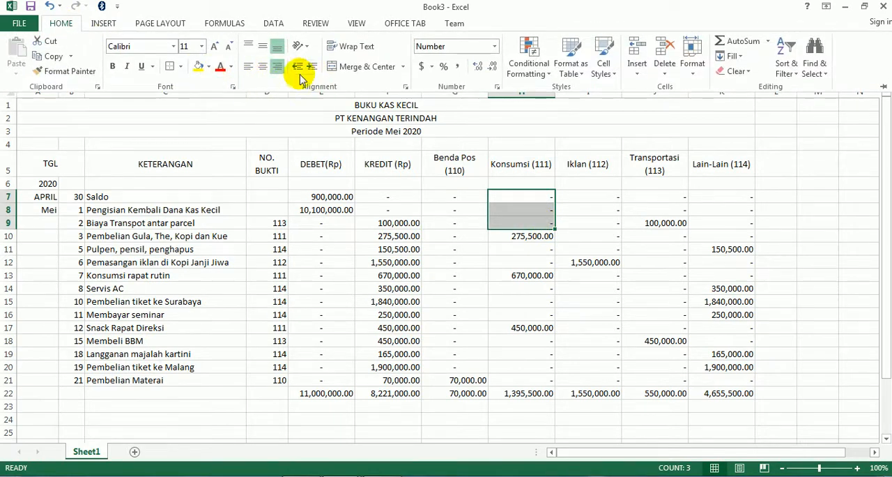
click(263, 72)
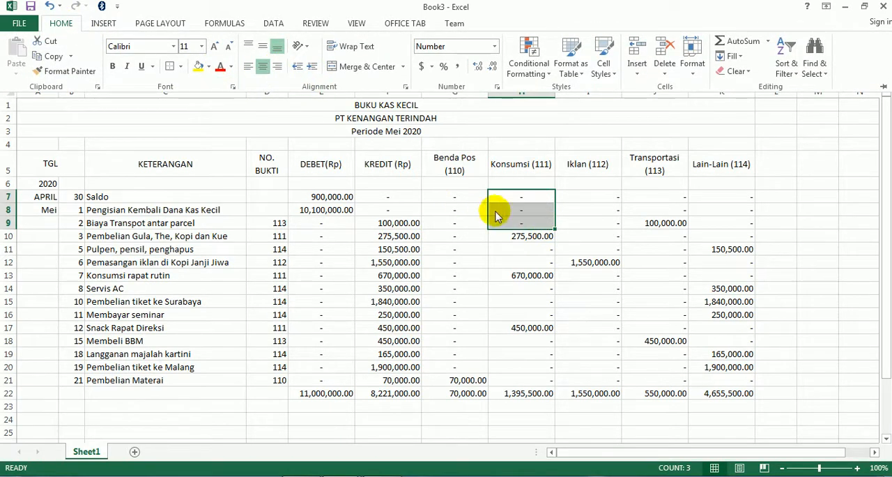
- Center the dashes in the Iklan (112) column, cells I7:I11
click(585, 198)
drag(588, 198, 615, 248)
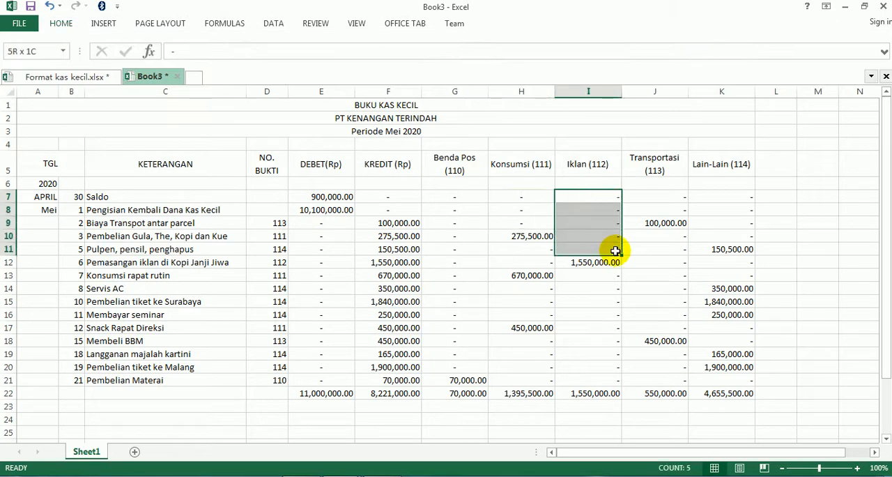
click(64, 25)
click(264, 73)
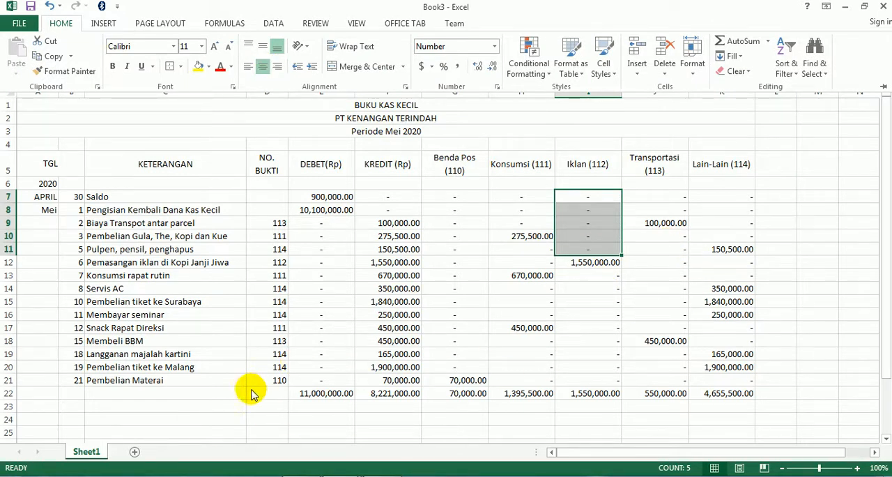
click(384, 333)
click(458, 327)
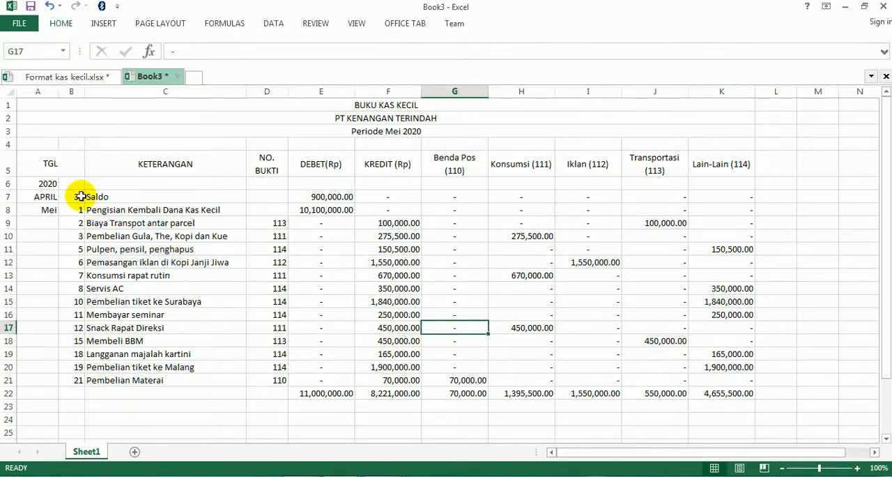
- Apply Outline and Inside borders to the whole report table in A5:K22
drag(48, 163, 754, 391)
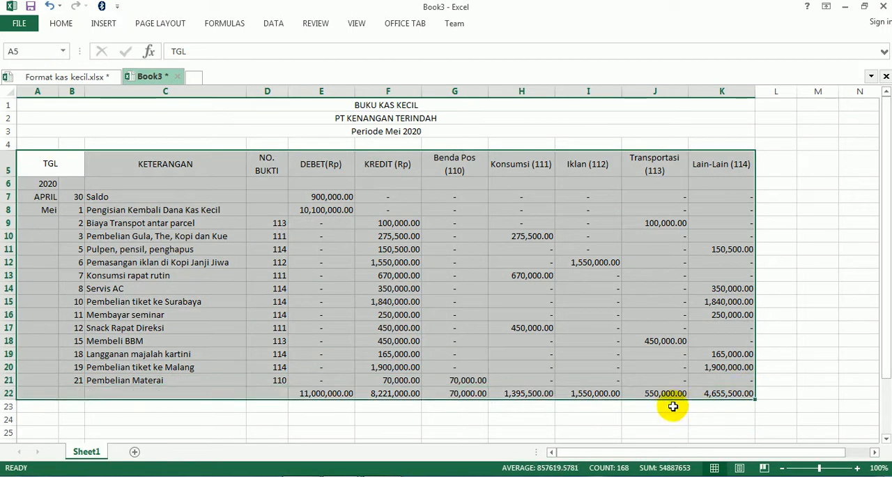
key(ctrl+1)
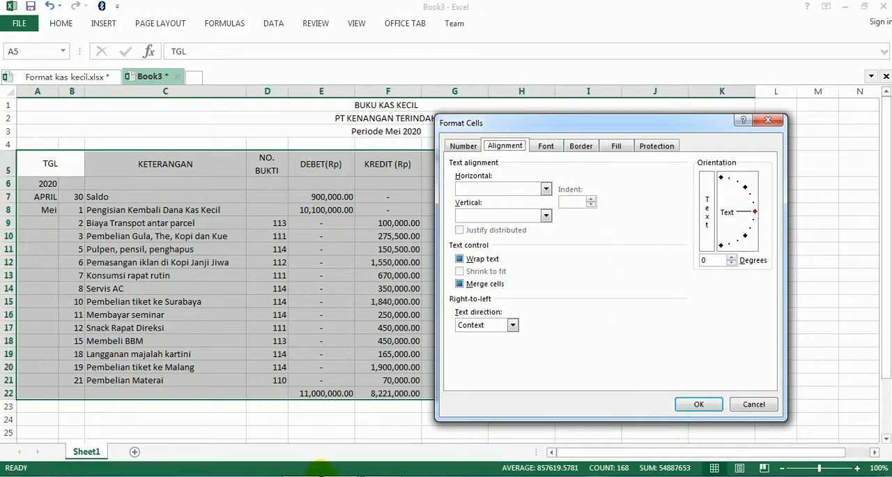
click(384, 473)
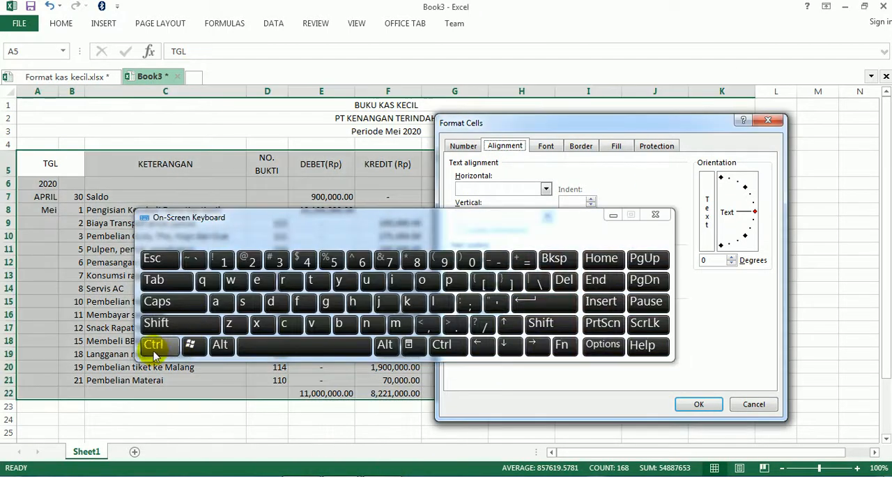
click(612, 215)
click(582, 147)
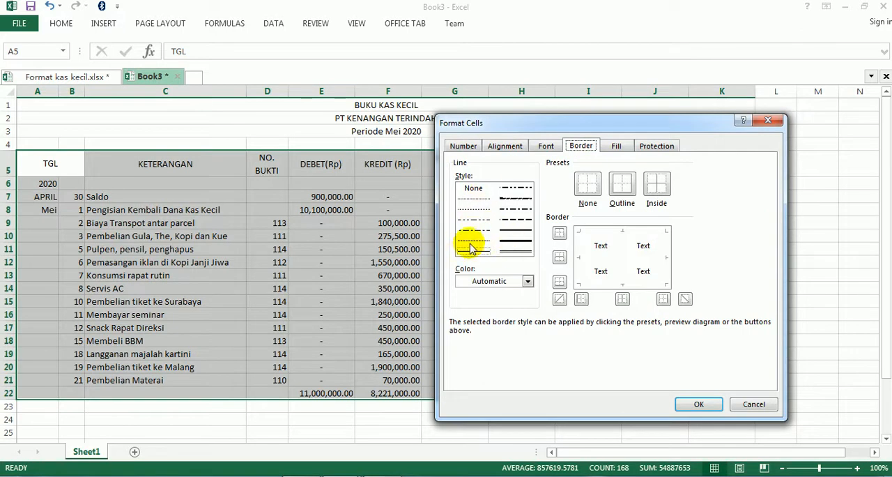
click(623, 192)
click(669, 190)
click(692, 404)
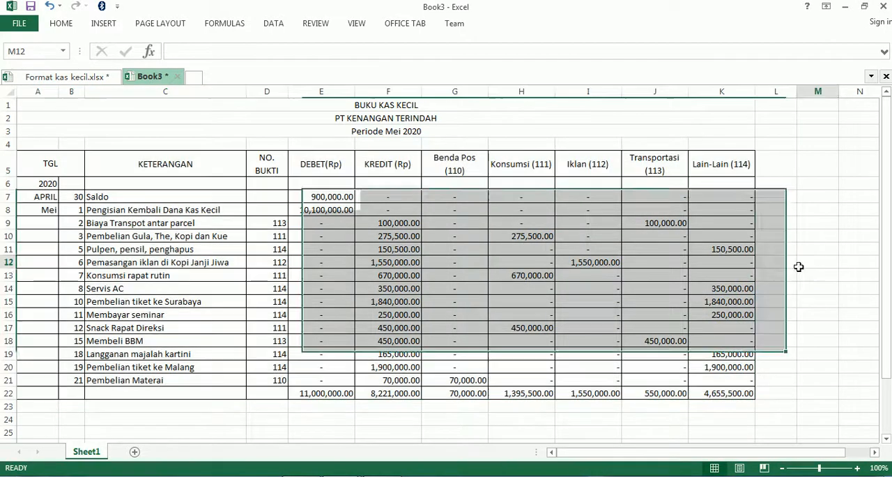
click(798, 266)
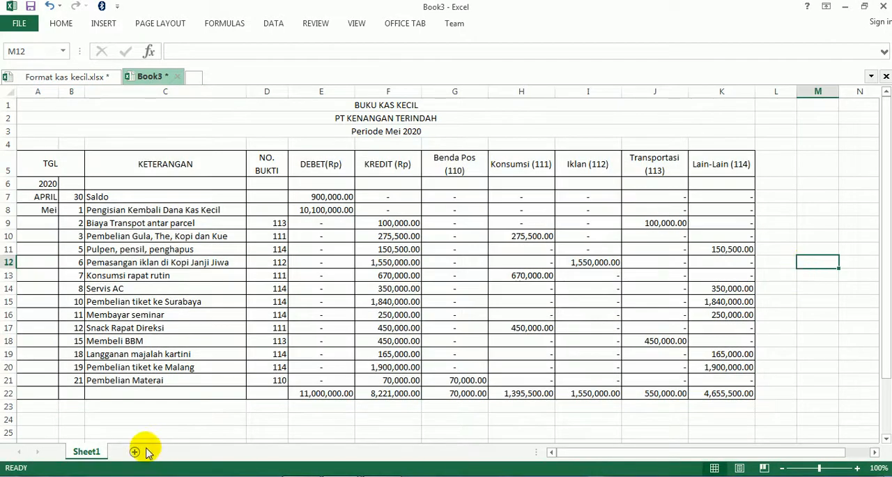
- Label the totals row by entering JUMLAH in C22
click(159, 394)
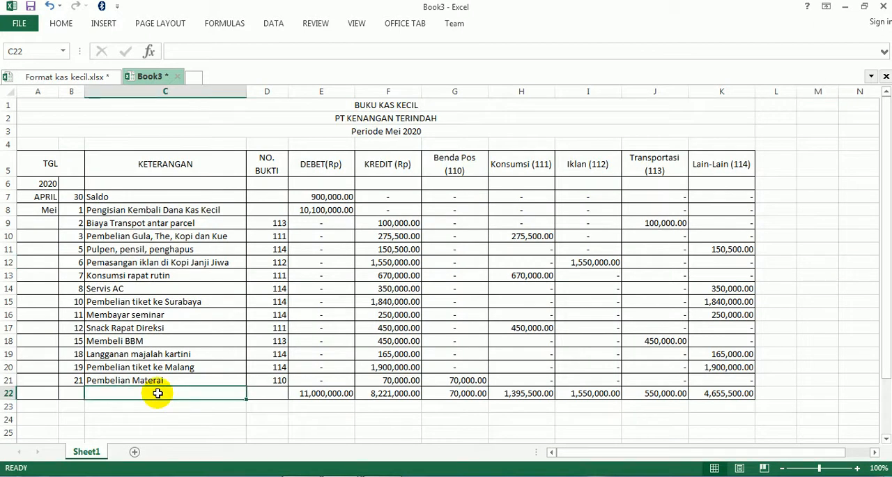
key(Caps_Lock)
text(JUMLA)
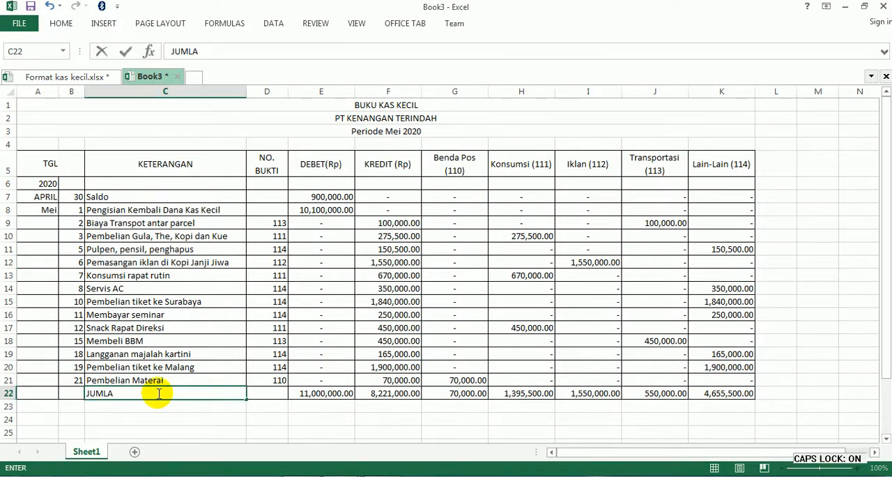
key(Return)
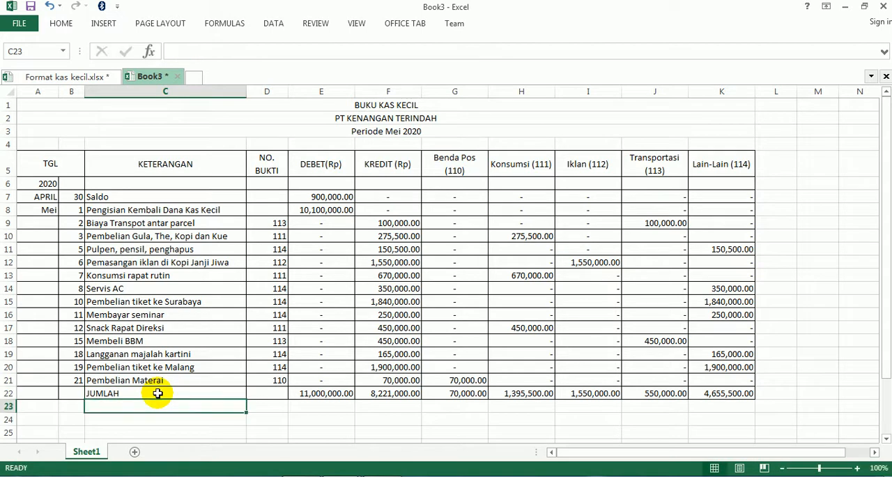
- Switch to KAS KECIL.pdf and examine the sample report's section below the JUMLAH row
click(234, 300)
scroll(233, 300, down, 3)
scroll(202, 313, up, 1)
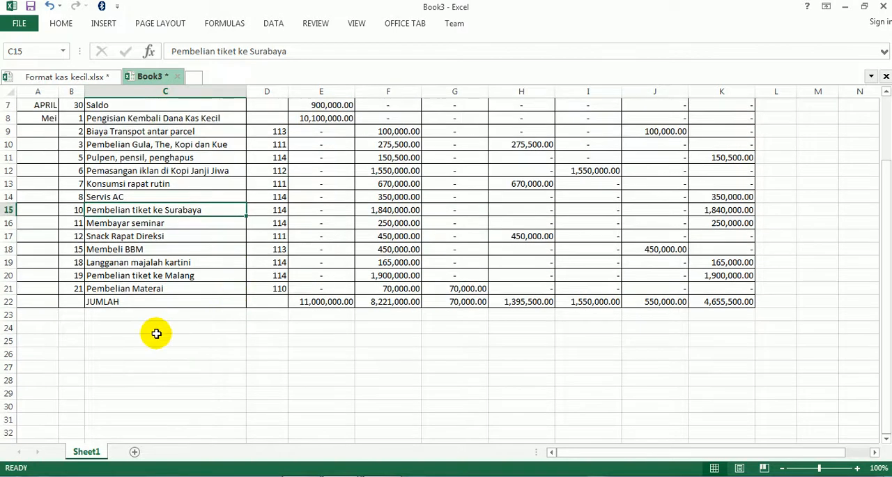
click(149, 332)
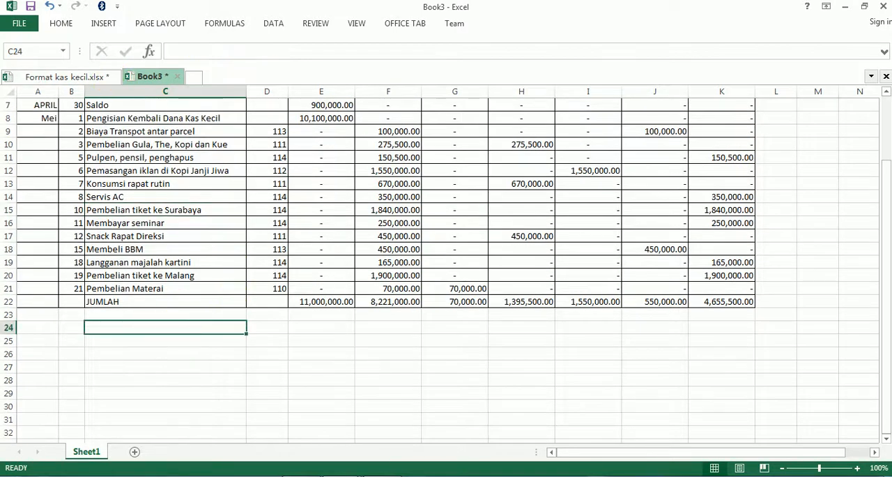
scroll(313, 373, up, 10)
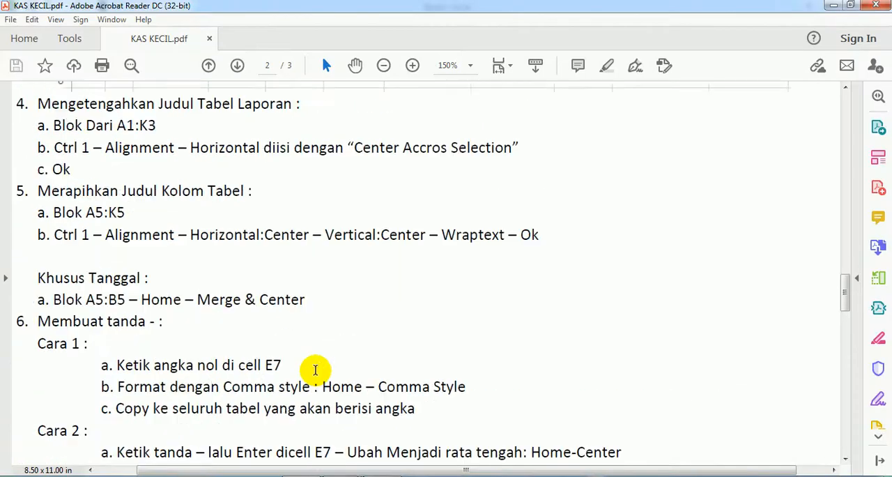
scroll(316, 373, up, 15)
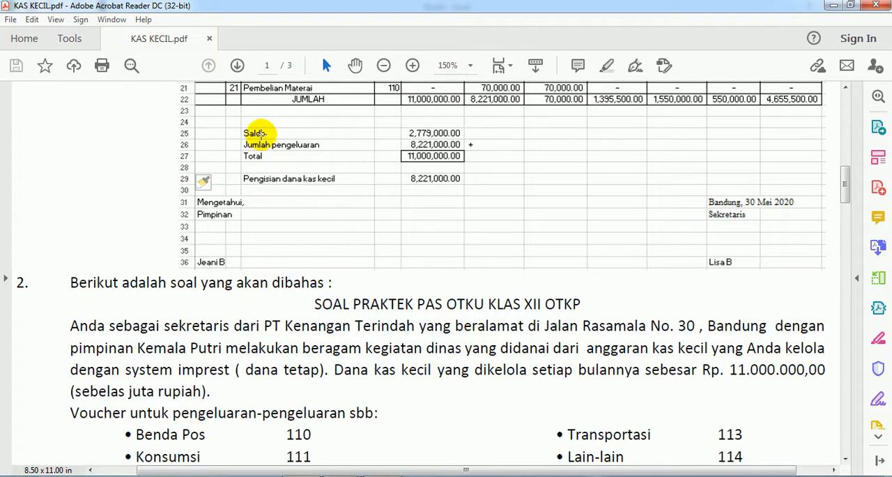
scroll(244, 129, up, 10)
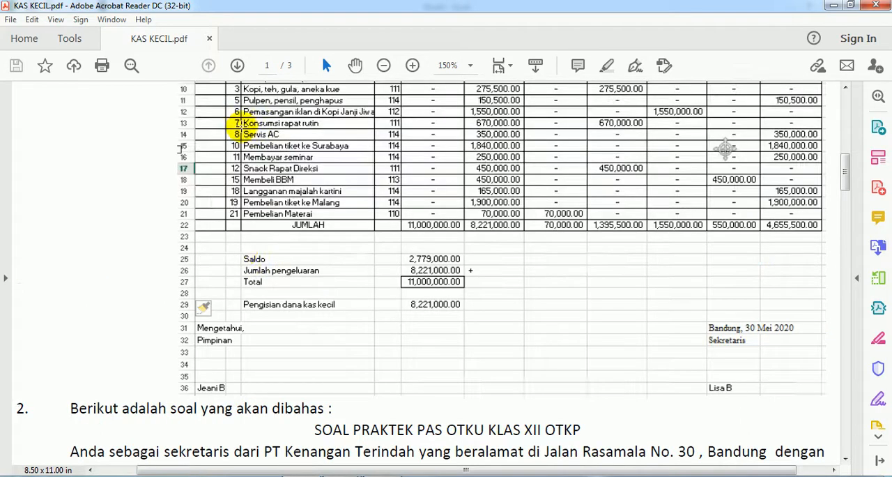
scroll(241, 126, down, 8)
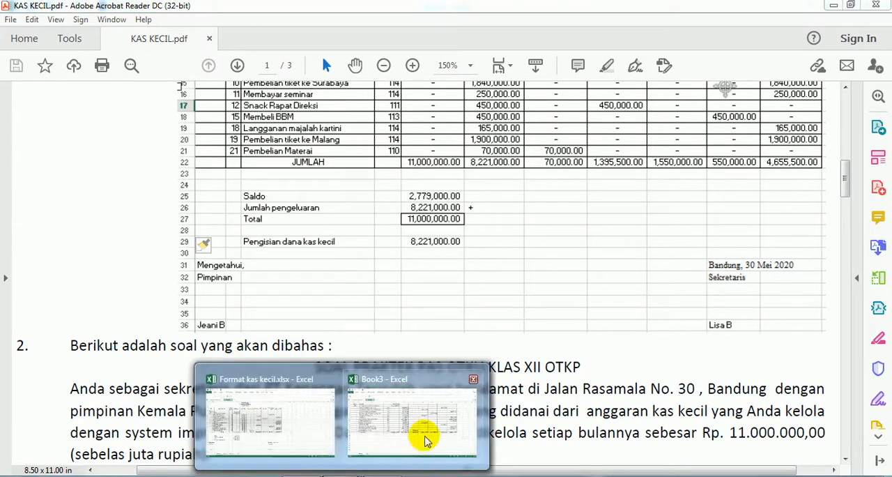
- Return to Book3 in Excel and enter the label Saldo in C24
click(425, 440)
key(Caps_Lock)
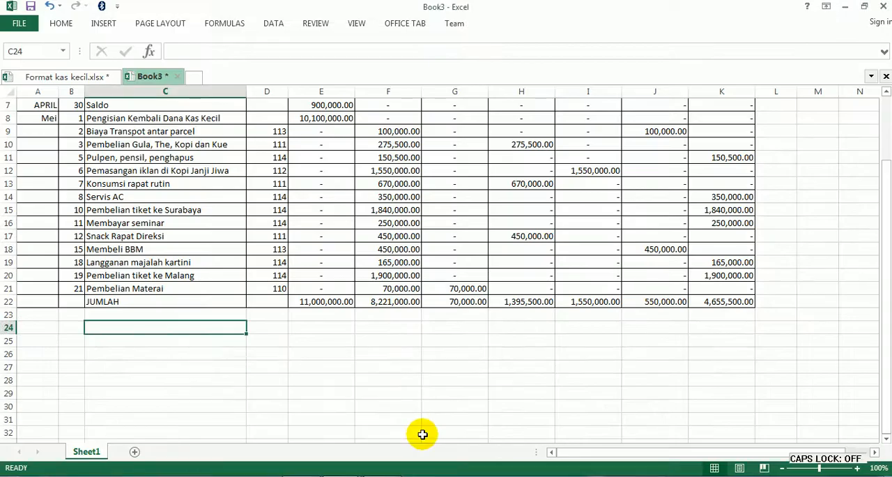
text(Saldo)
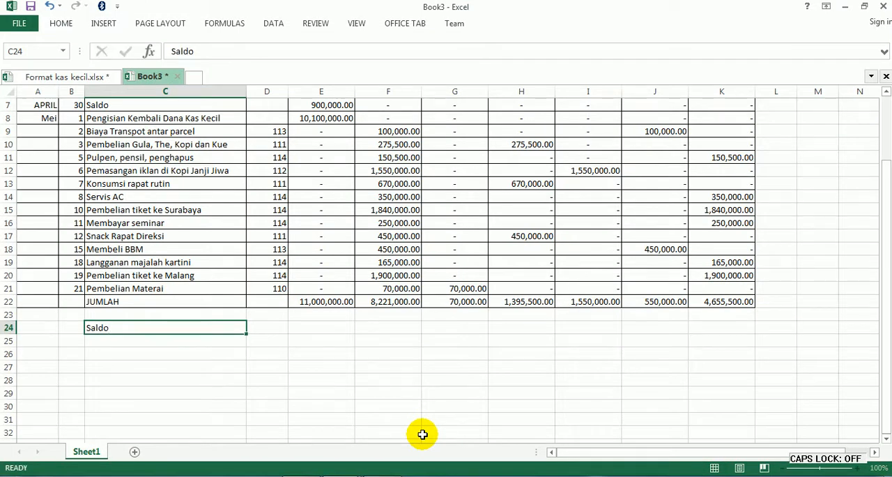
key(Return)
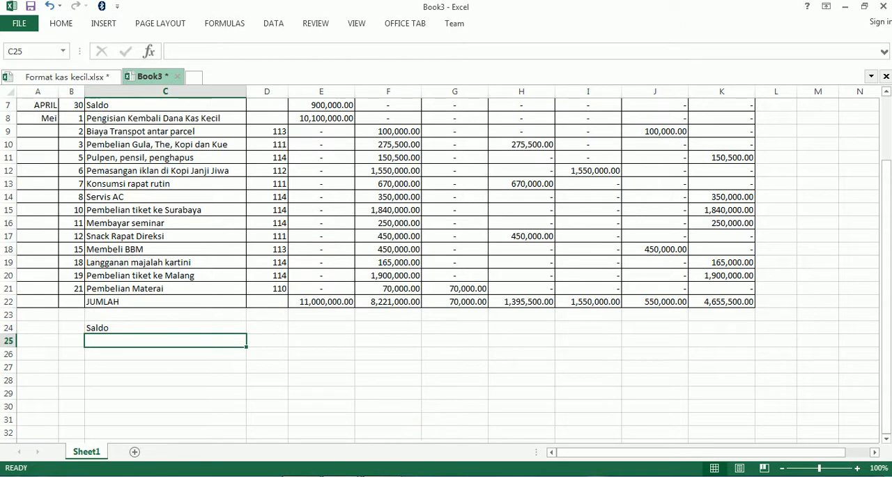
- Following KAS KECIL.pdf, enter the labels Jumlah Pengeluaran in C25 and Total in C26
key(alt+Tab)
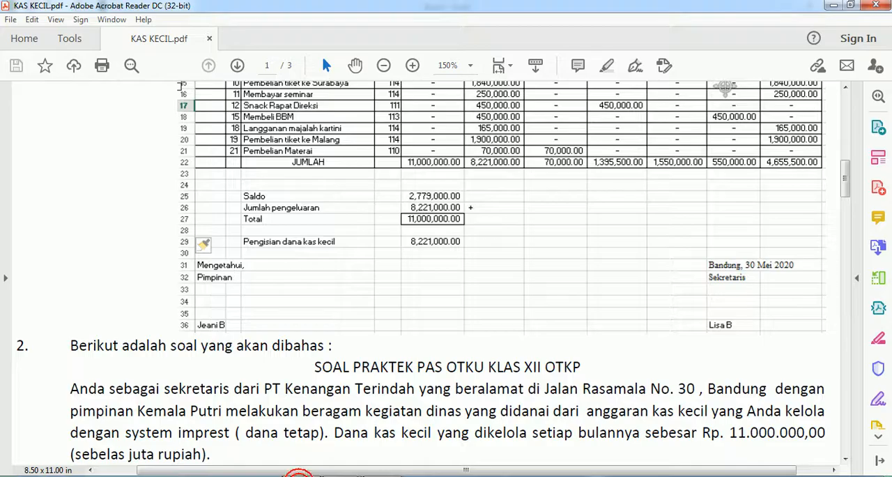
key(alt+Tab)
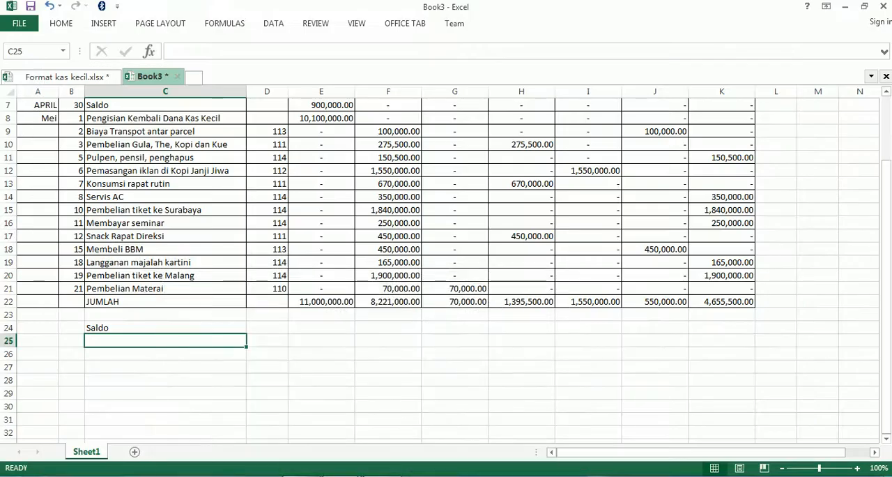
text(Jumlah Pengel)
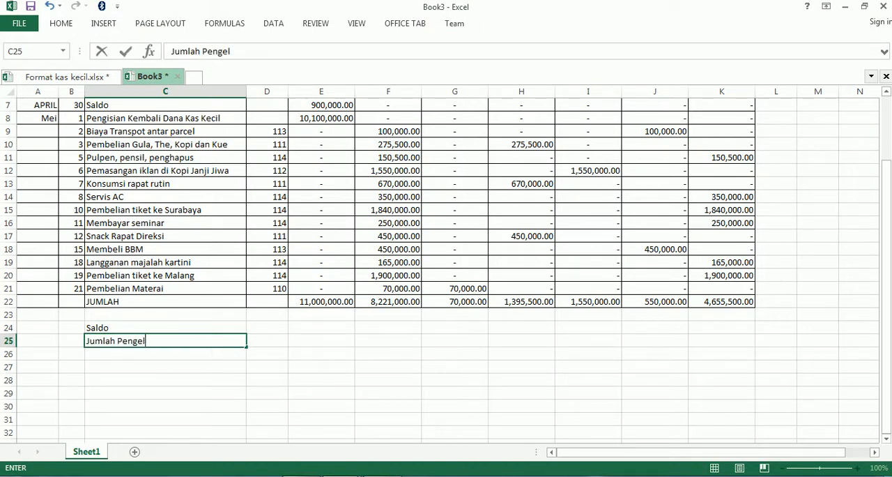
text(uara)
key(Return)
text(Total)
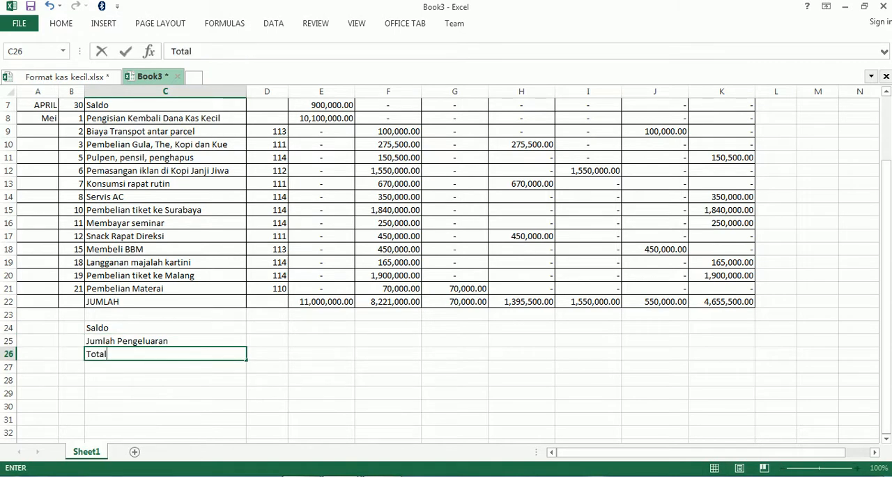
key(Return)
key(Return)
- Leave row 27 blank and enter the label Pengisian Kembali Dana Kas Kecil in C28
text(Pengisian Kembali Dana Kas Ke)
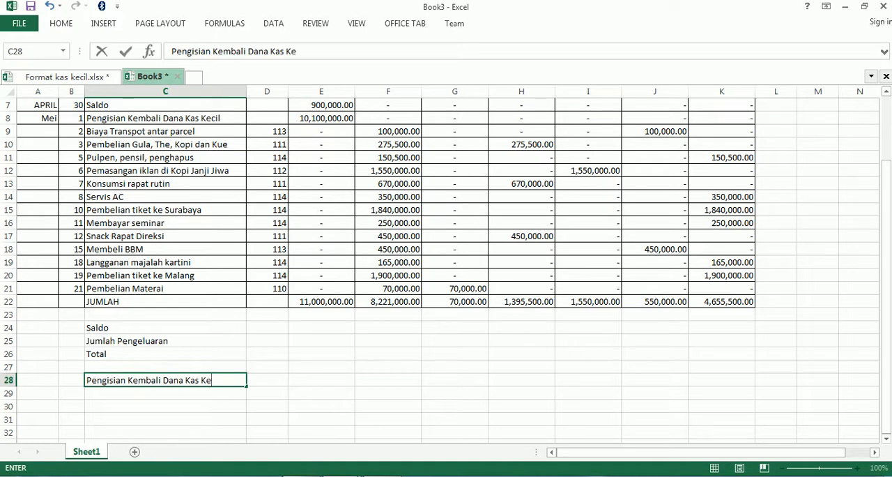
key(Up)
key(Up)
key(Up)
key(Up)
- Try to calculate the Saldo in D24 with the formula =E22-F22
key(Right)
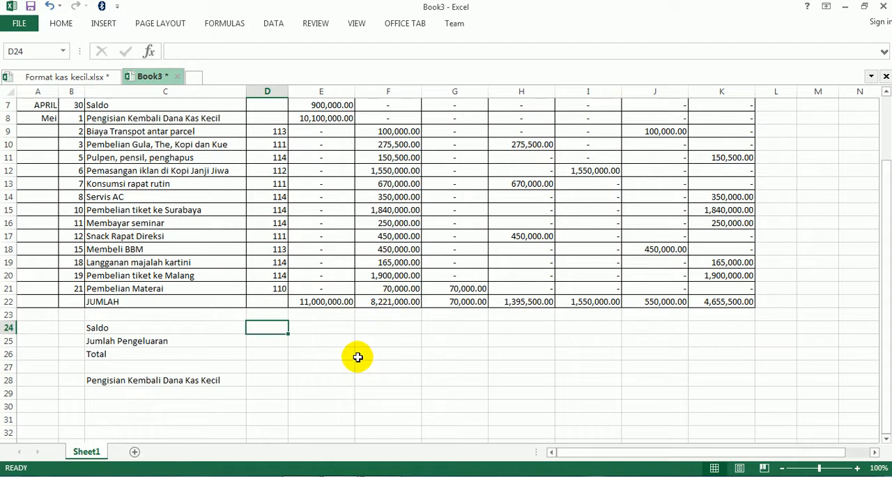
text(=)
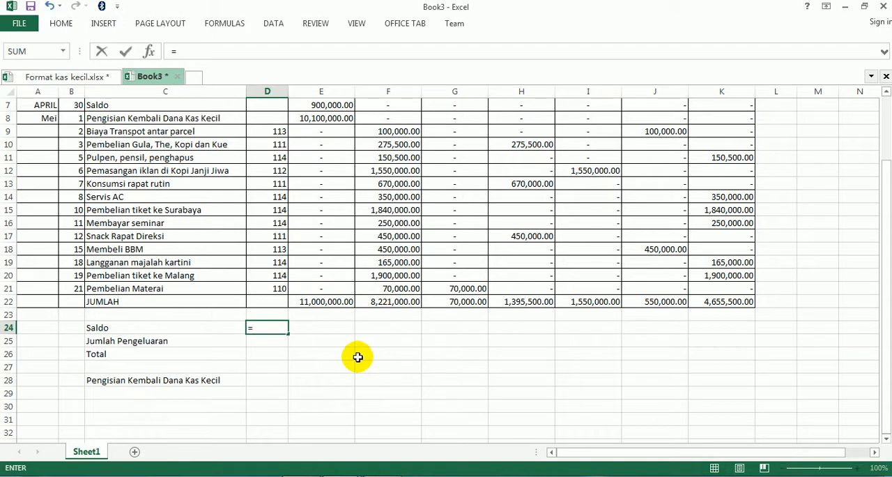
click(317, 302)
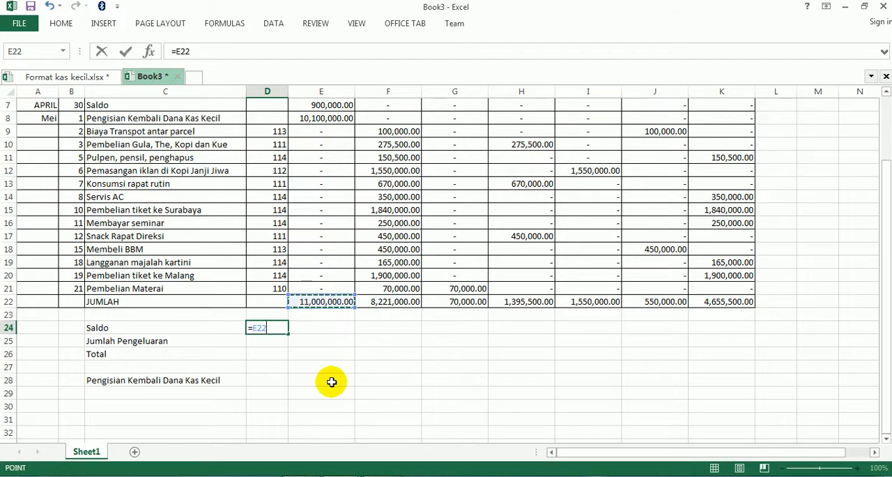
click(389, 302)
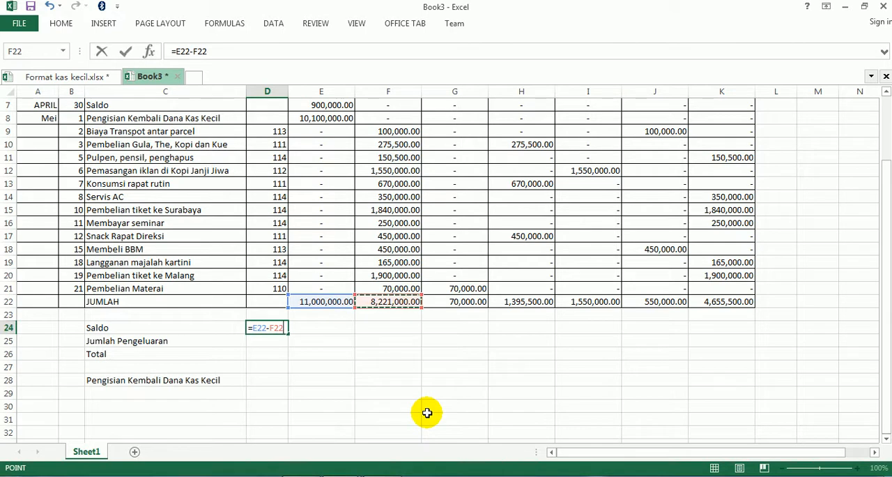
key(Return)
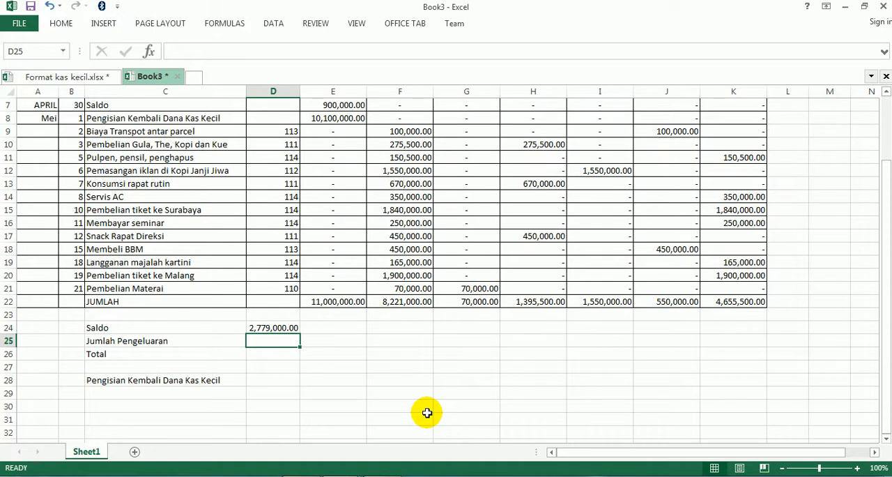
- Narrow the NO. BUKTI column (D) so it only fits its voucher numbers
scroll(426, 412, up, 2)
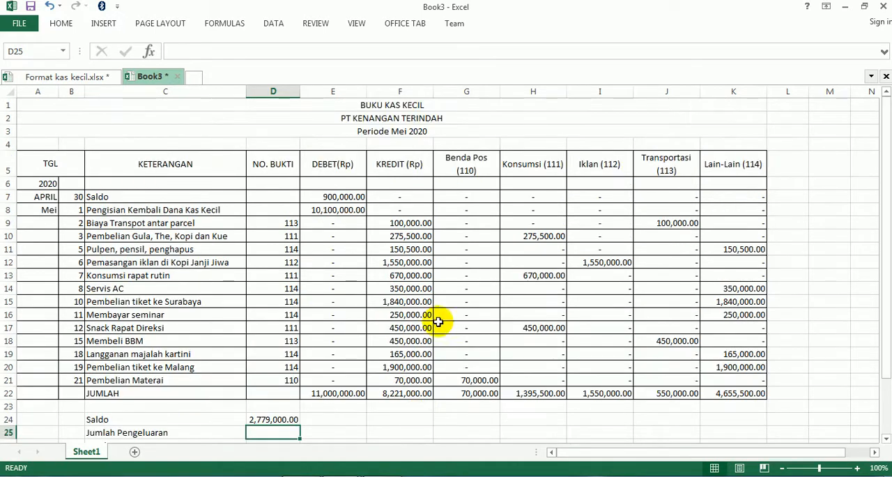
drag(298, 92, 279, 92)
scroll(282, 293, down, 2)
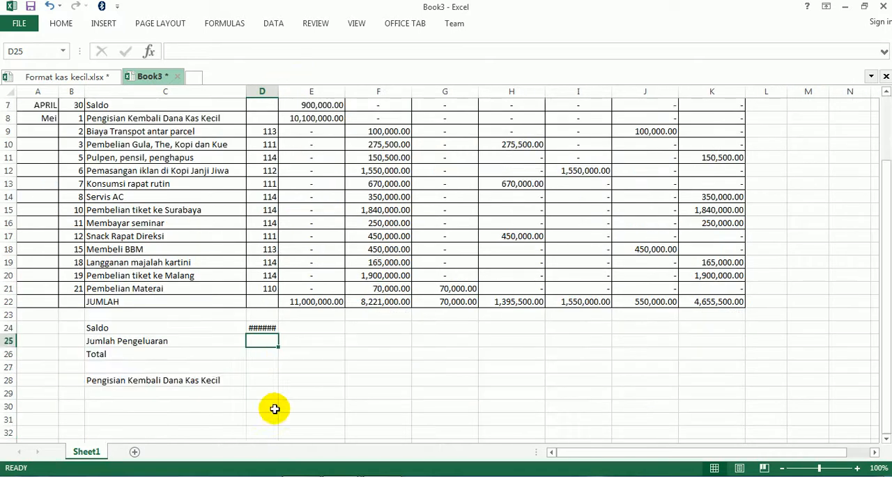
- Clear the formula from D24 and calculate the Saldo in E24 with =E22-F22
click(261, 327)
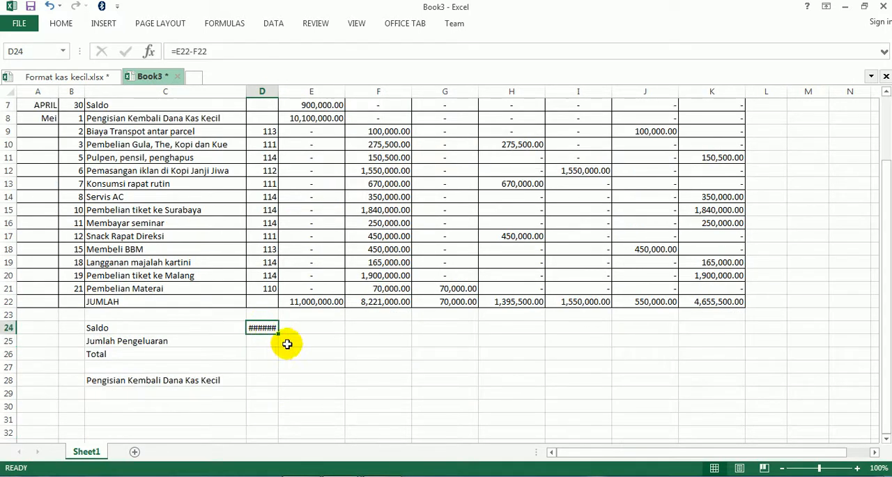
key(Delete)
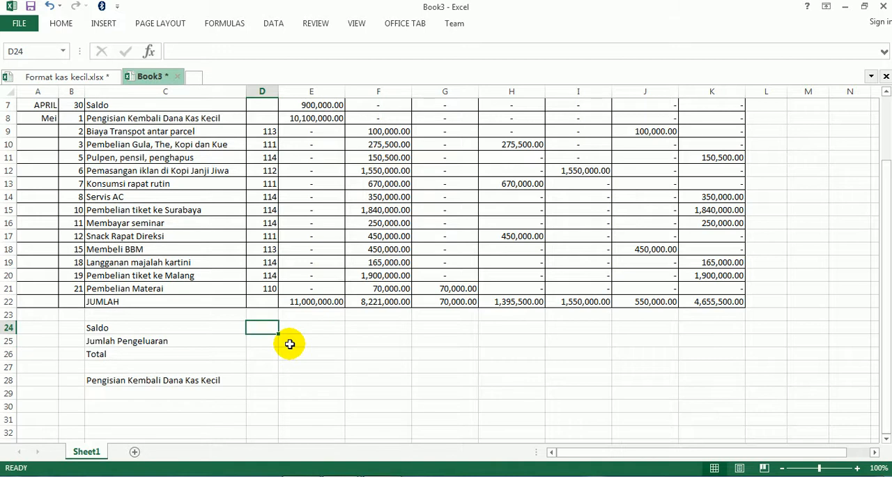
key(Right)
text(=)
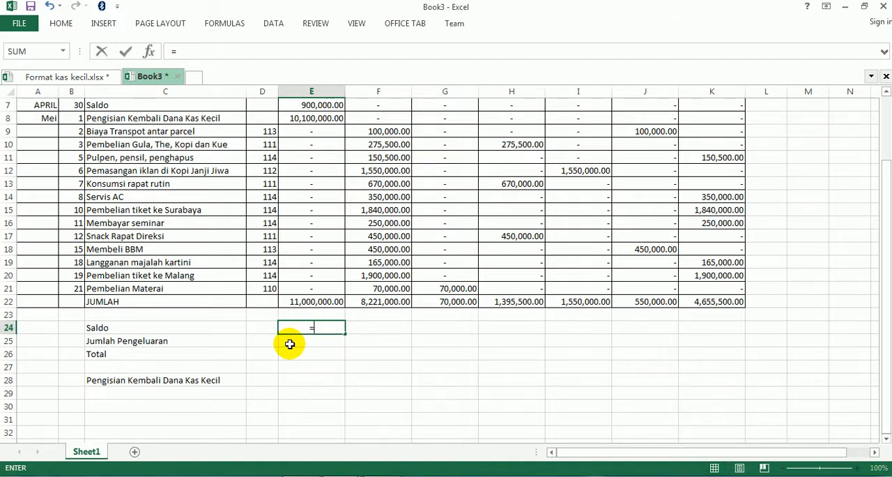
click(293, 303)
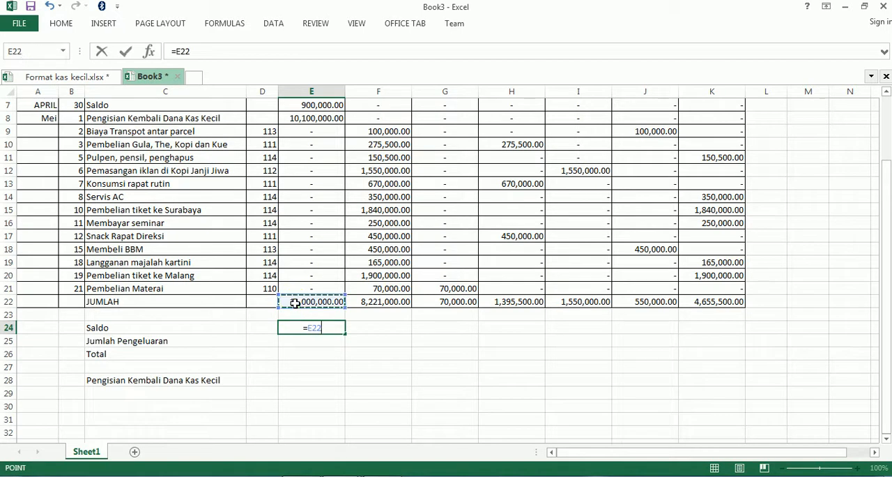
text(-)
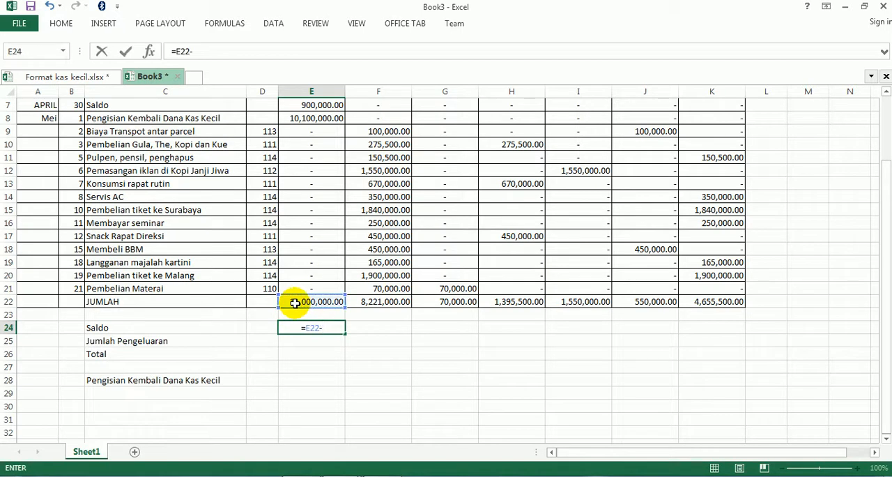
click(365, 303)
key(Return)
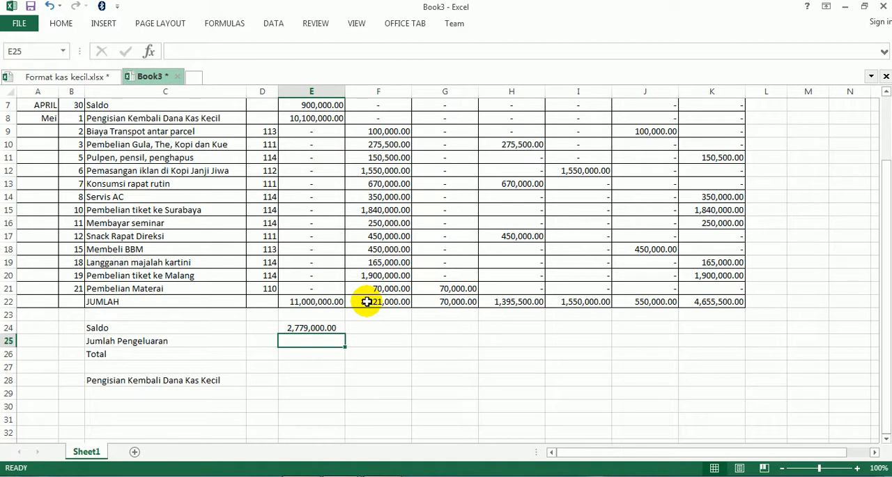
- Fill the Jumlah Pengeluaran amount in E25 with the formula =F22
text(=)
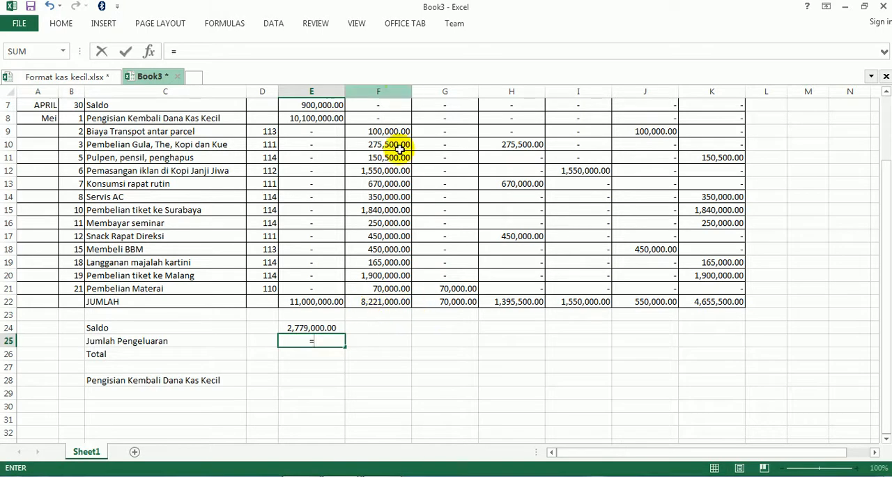
click(386, 302)
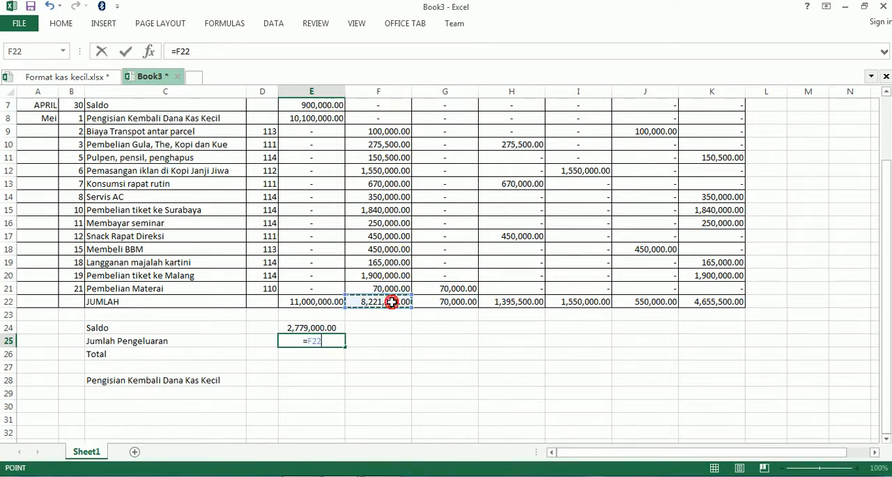
key(Return)
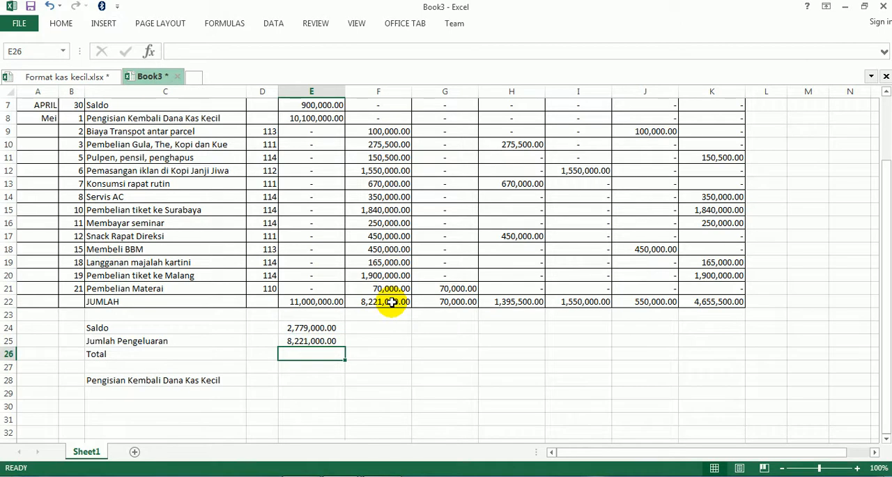
- Enter a + sign in F25 beside the Jumlah Pengeluaran amount and align it left
click(356, 341)
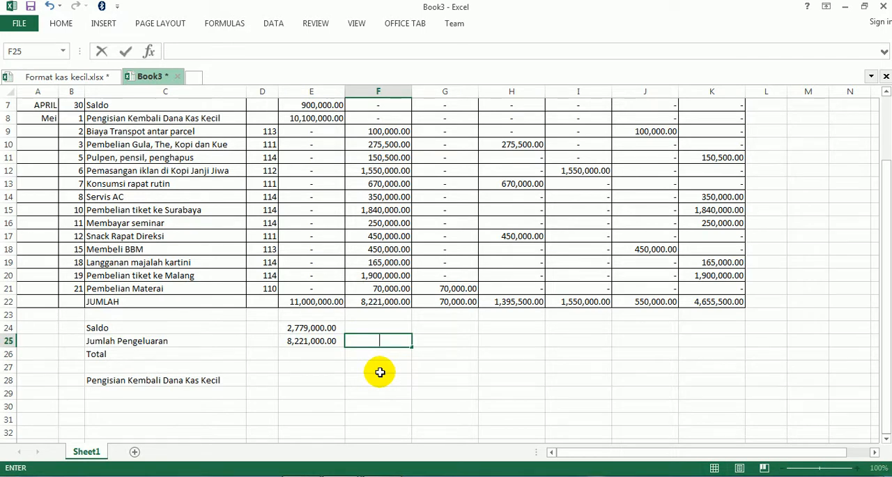
key(Return)
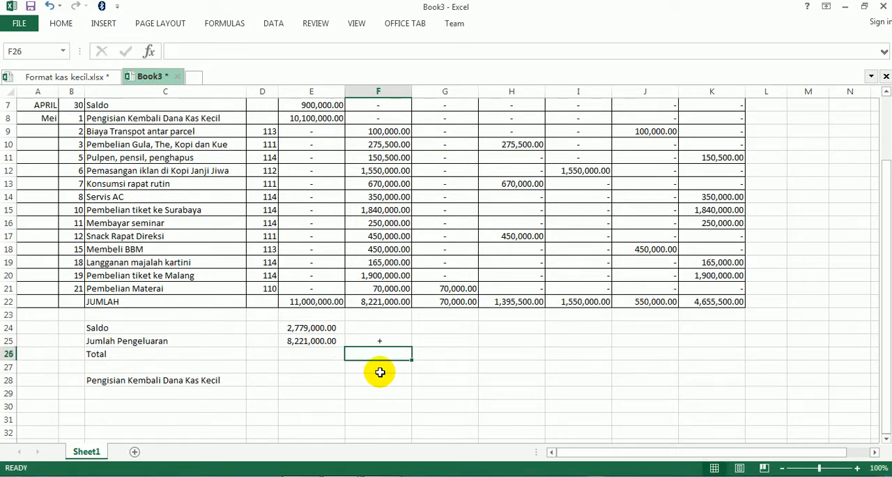
click(379, 342)
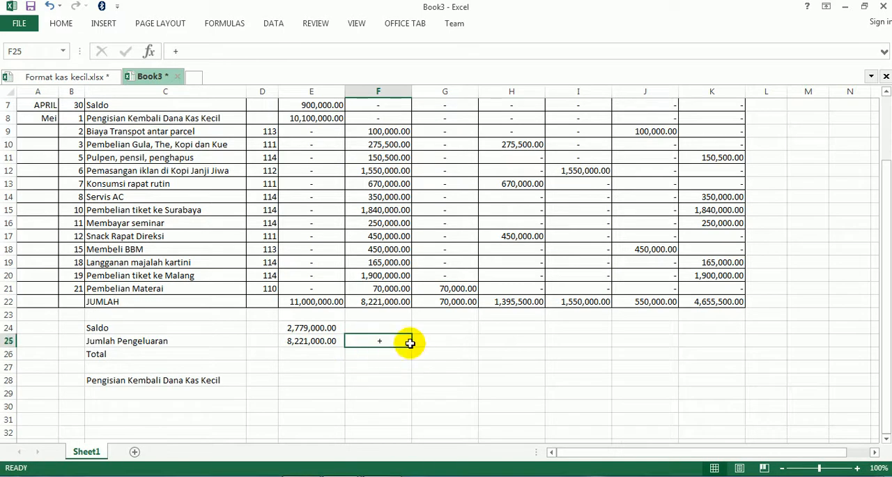
click(61, 24)
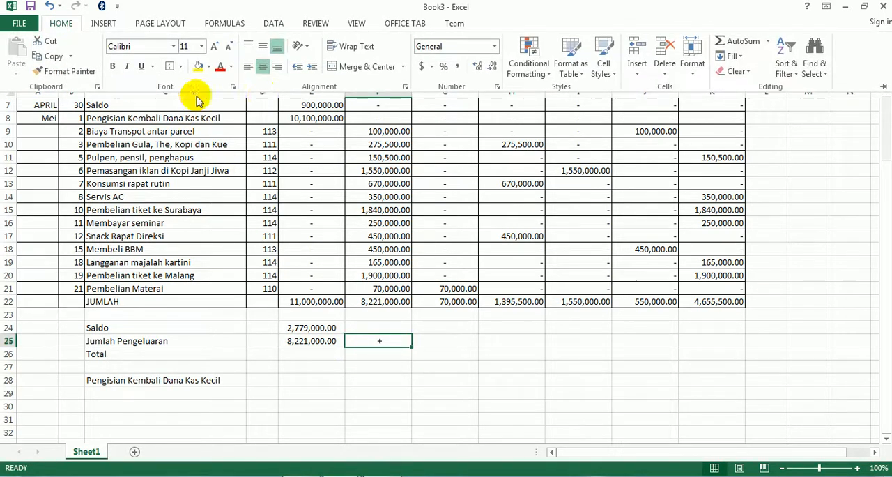
click(247, 66)
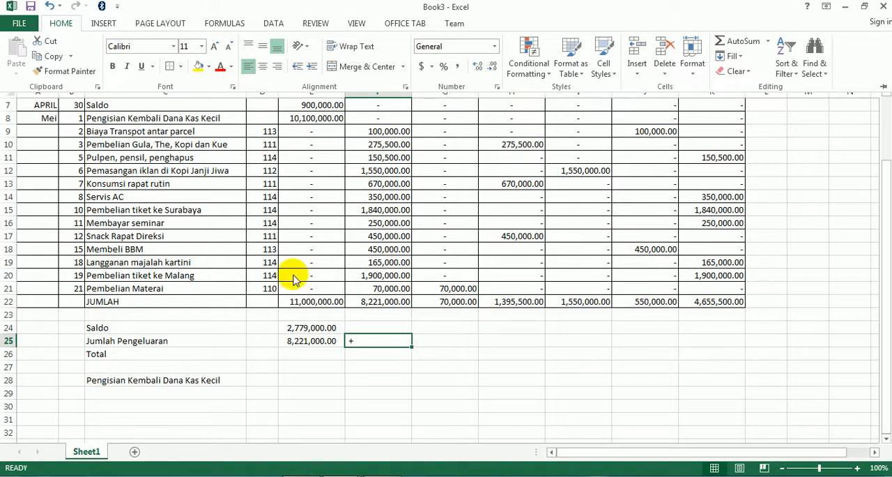
- Calculate the Total in E26 with the formula =E24+E25
click(302, 346)
click(301, 353)
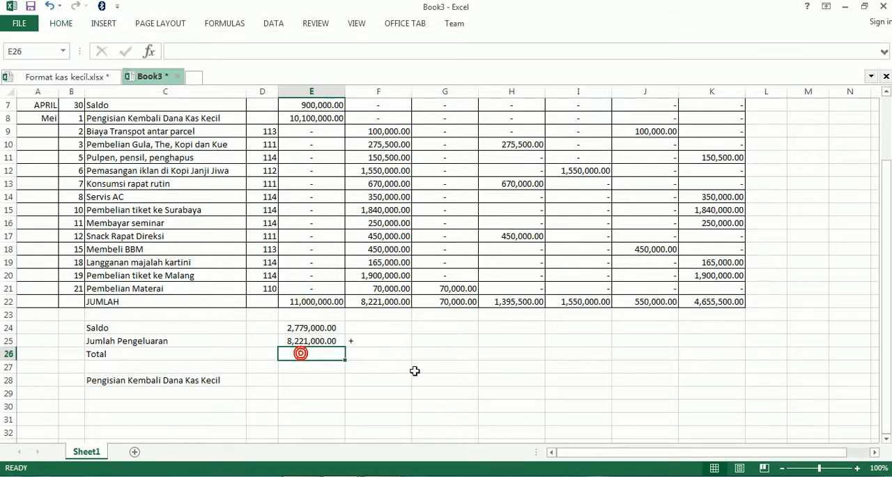
text(=)
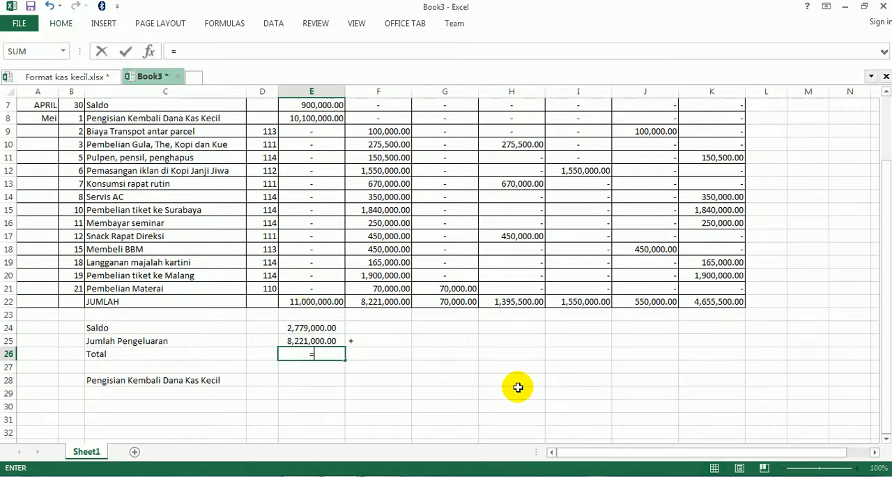
click(309, 330)
text(+)
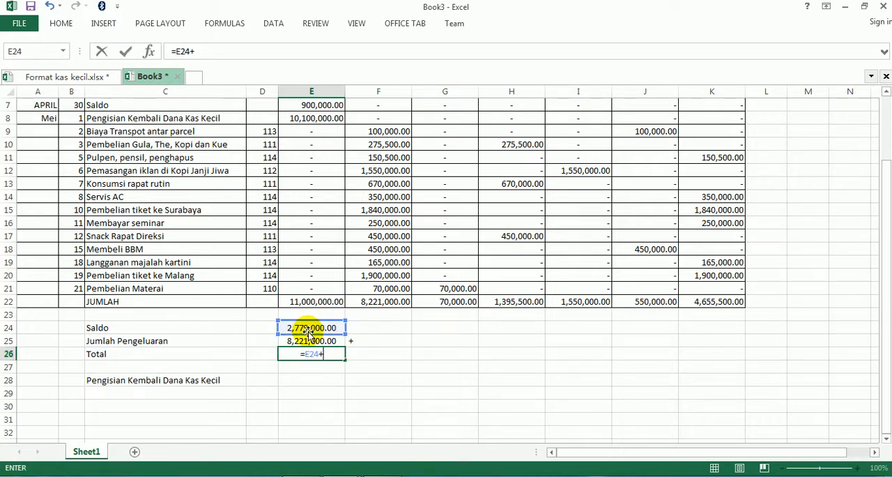
click(309, 341)
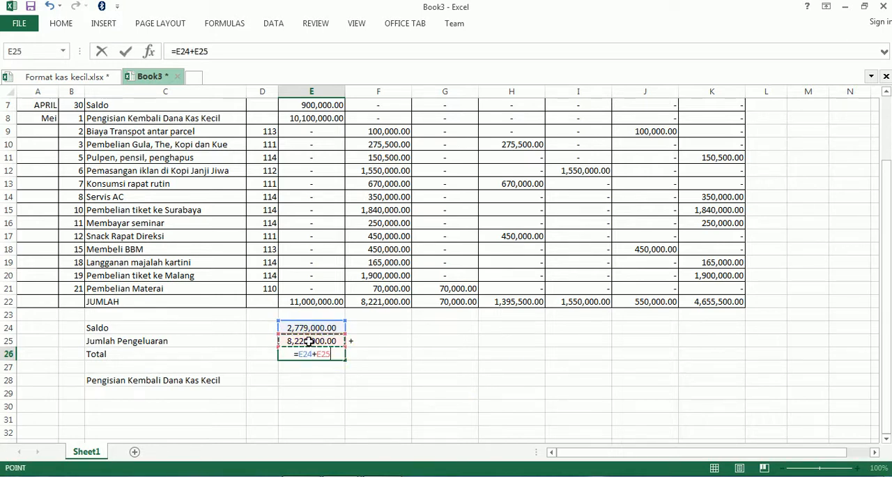
key(Return)
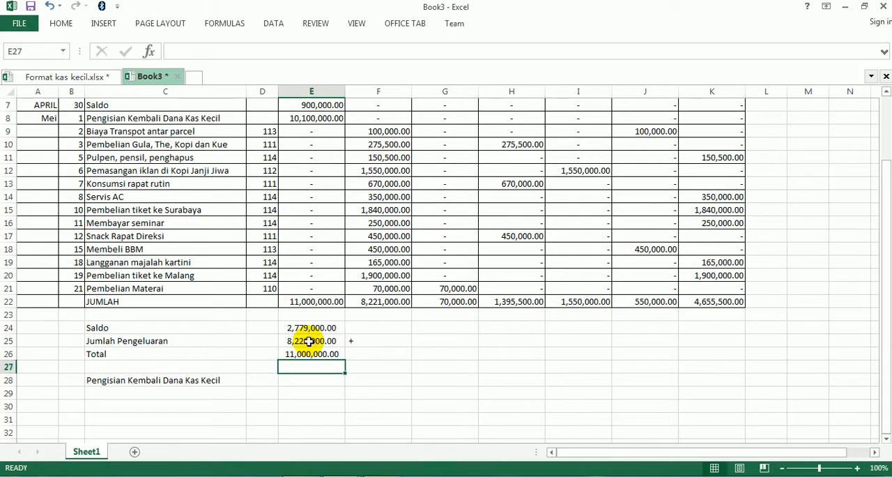
click(464, 391)
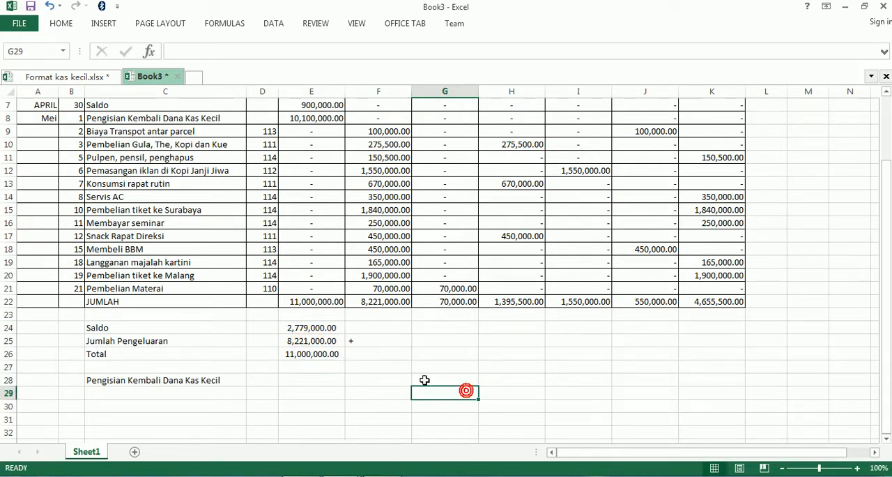
- Apply outside borders to the Total amount in E26
click(307, 339)
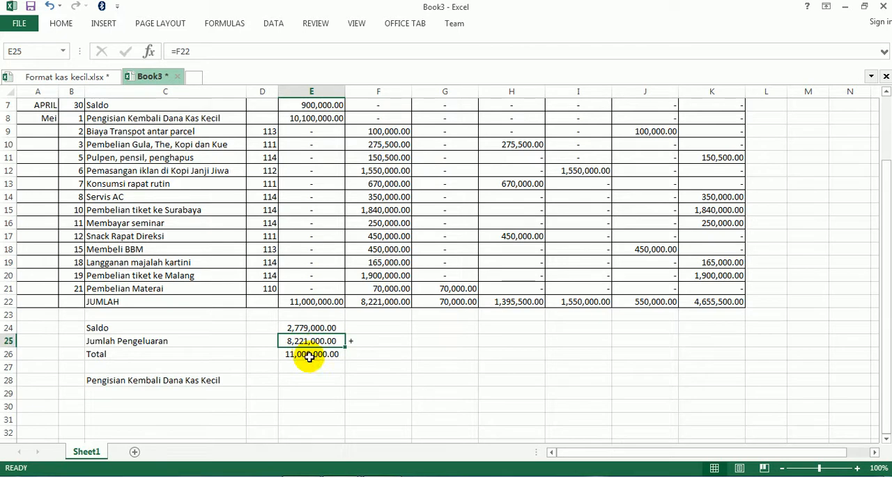
click(309, 354)
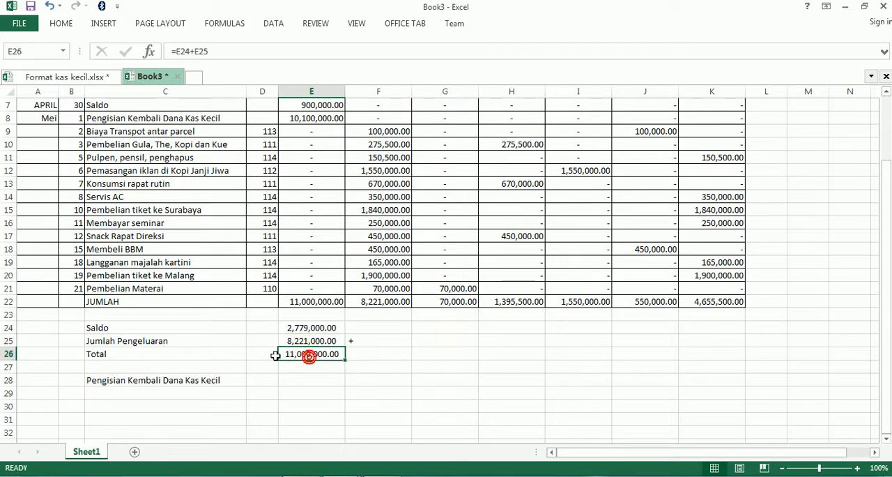
click(60, 25)
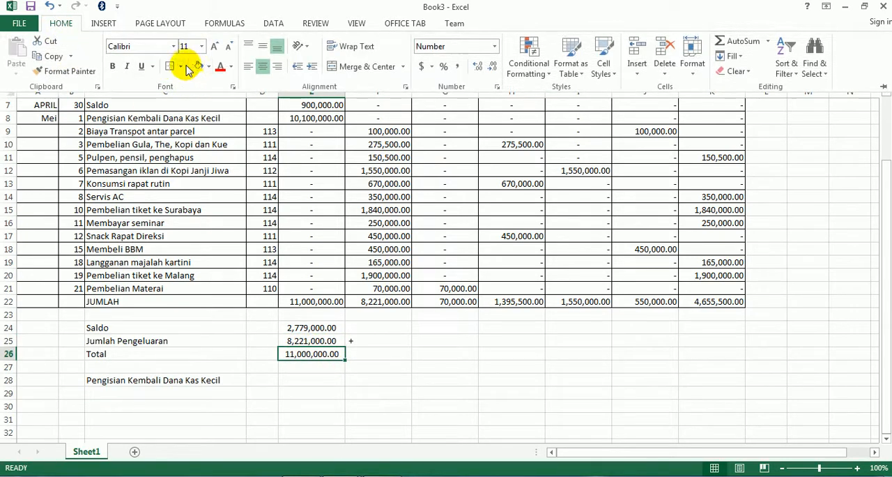
click(181, 67)
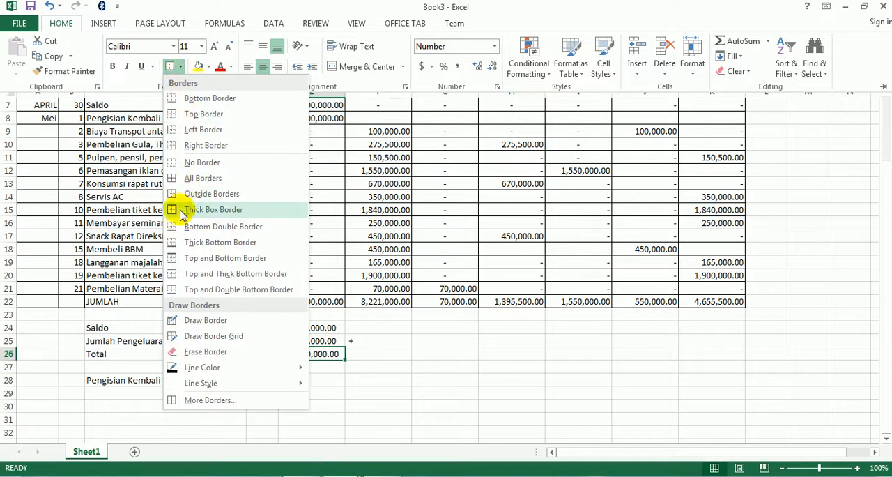
click(178, 194)
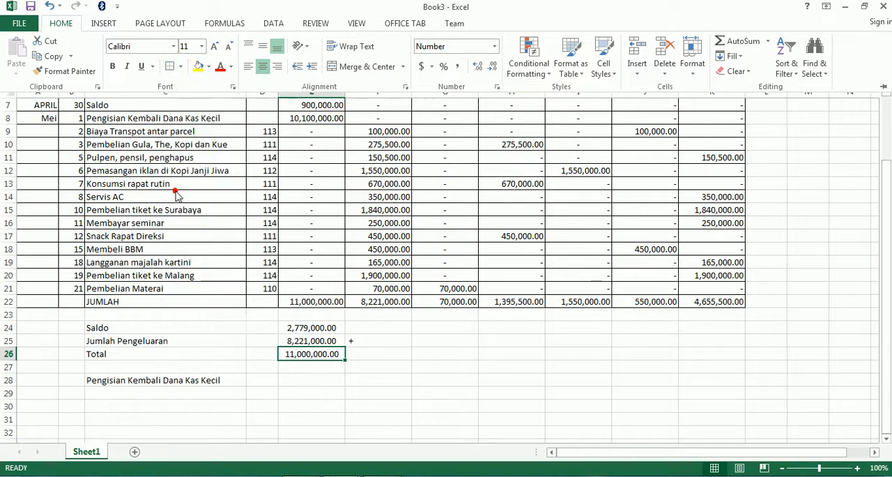
click(440, 384)
click(460, 398)
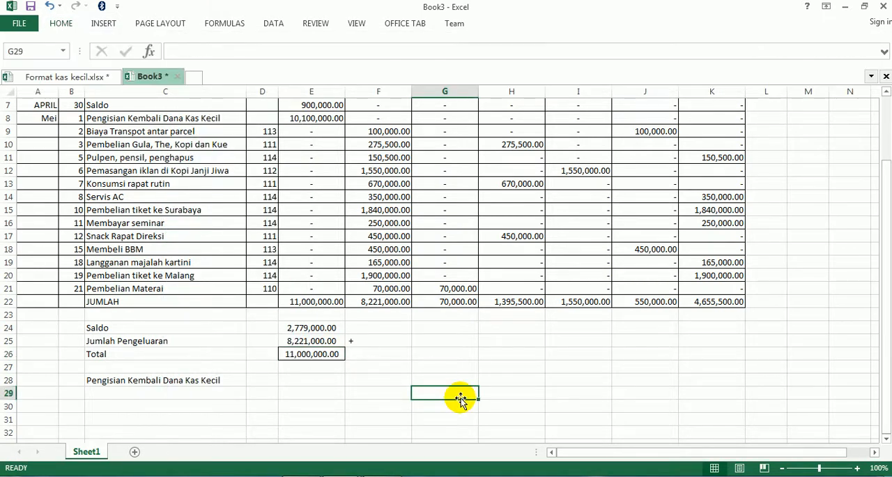
- Fill the Pengisian Kembali Dana Kas Kecil amount in E28 with the formula =F22
click(289, 380)
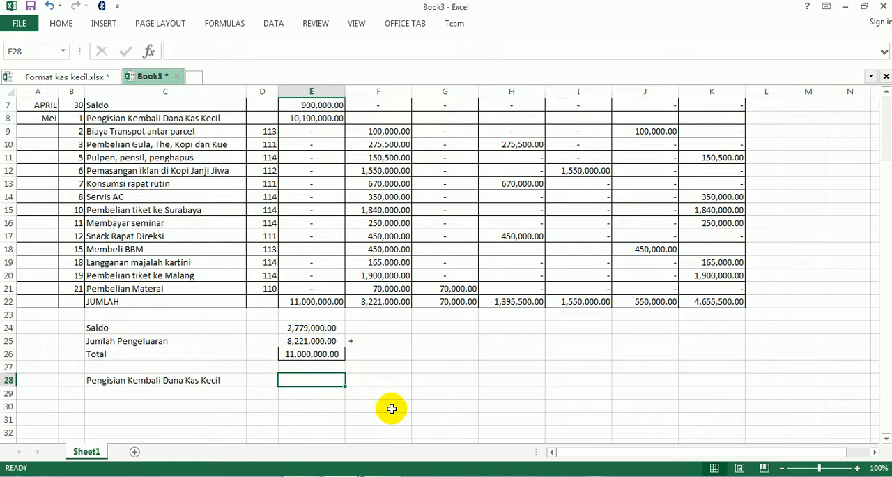
text(=)
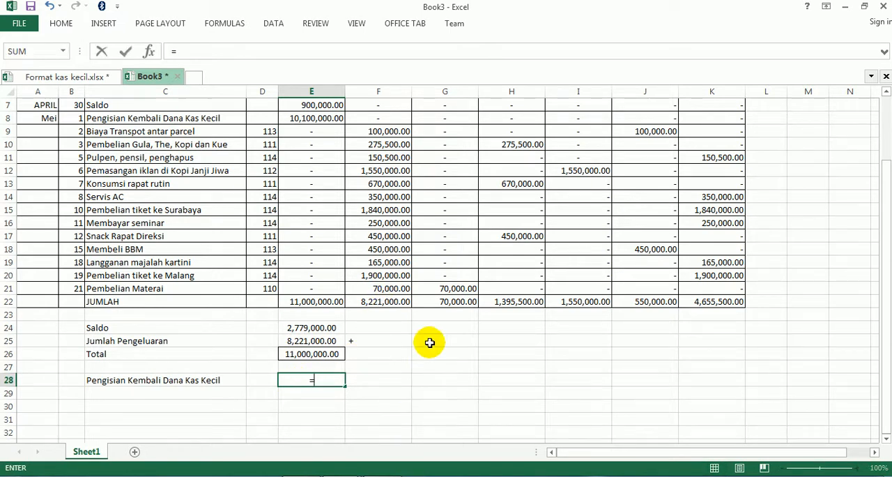
click(374, 301)
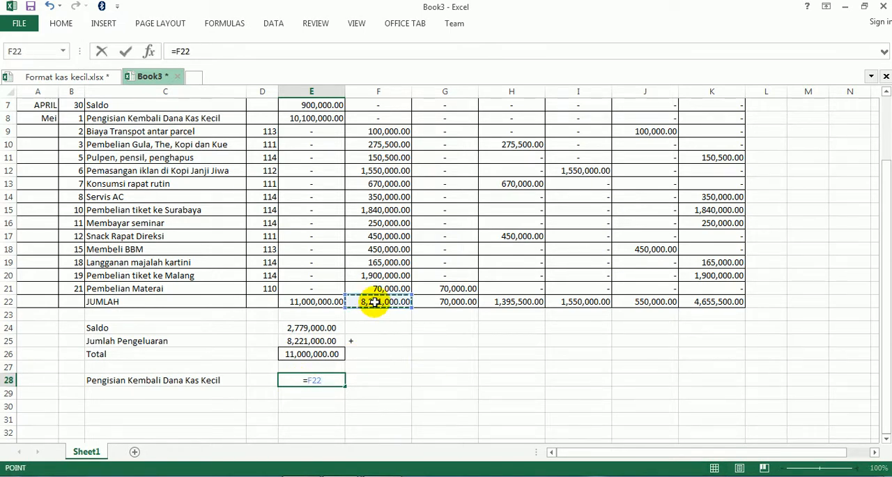
key(Return)
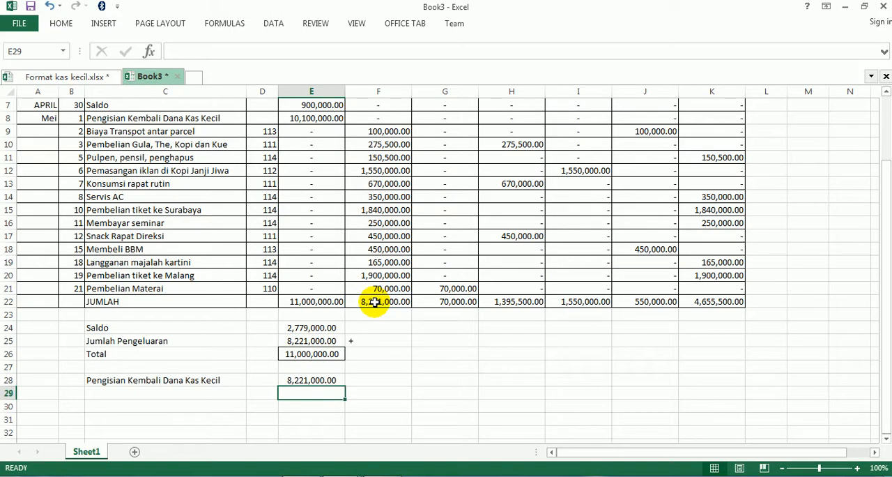
- Align the summary amounts in E24:E28 to the right
drag(311, 328, 314, 379)
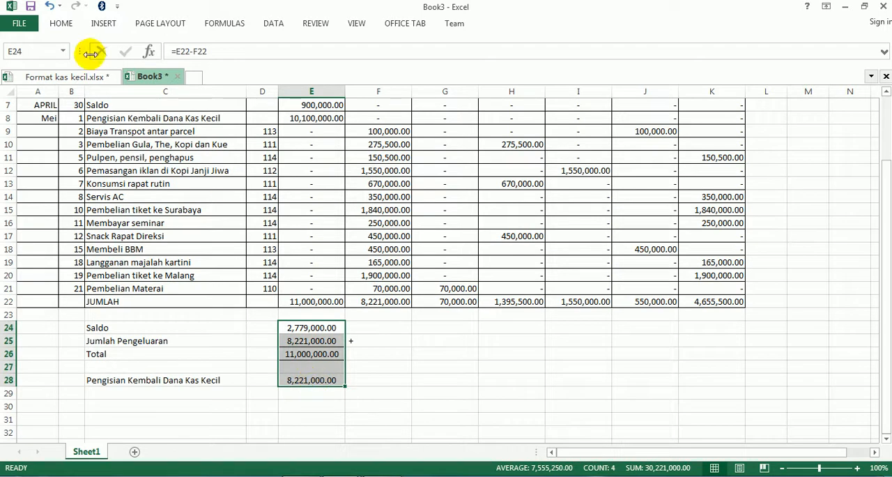
click(61, 25)
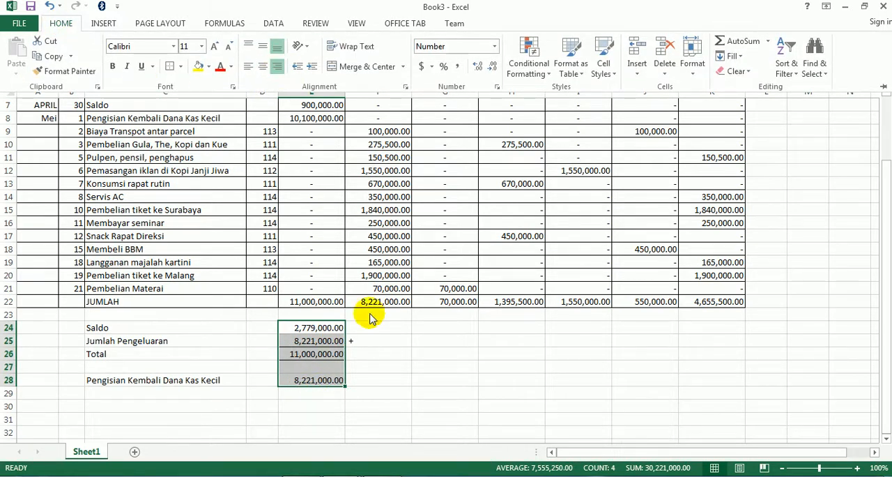
click(405, 372)
click(405, 372)
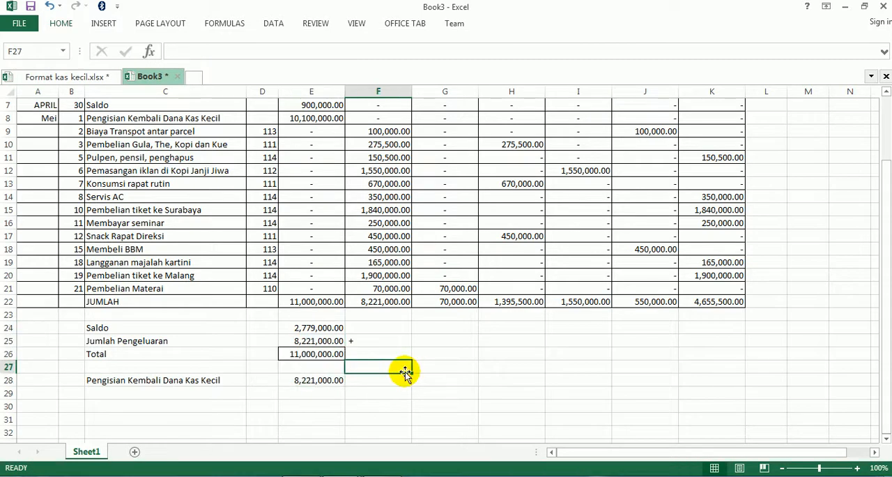
- Examine the summary and signature block in Format kas kecil.xlsx and KAS KECIL.pdf, and return to Book3
scroll(405, 373, up, 2)
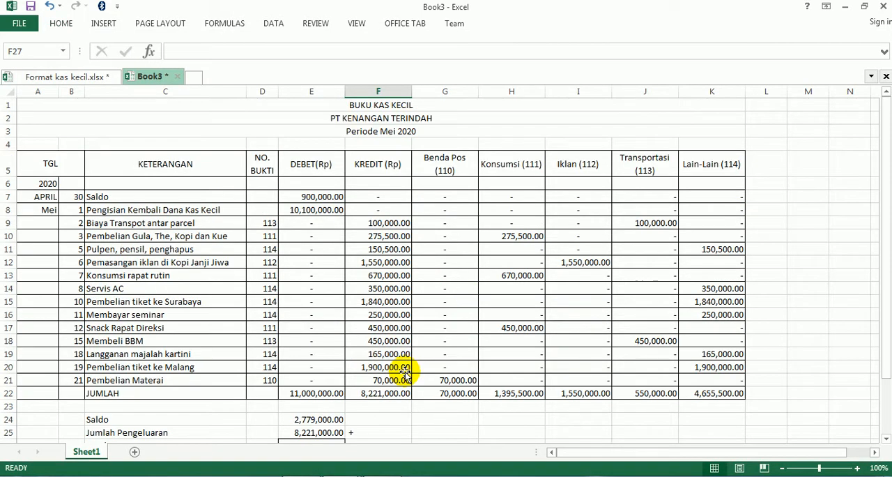
click(53, 76)
scroll(111, 403, down, 2)
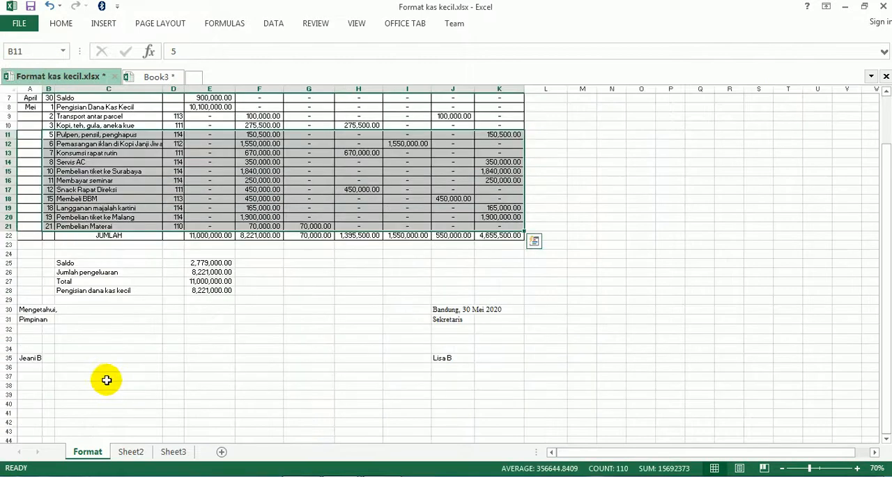
click(183, 476)
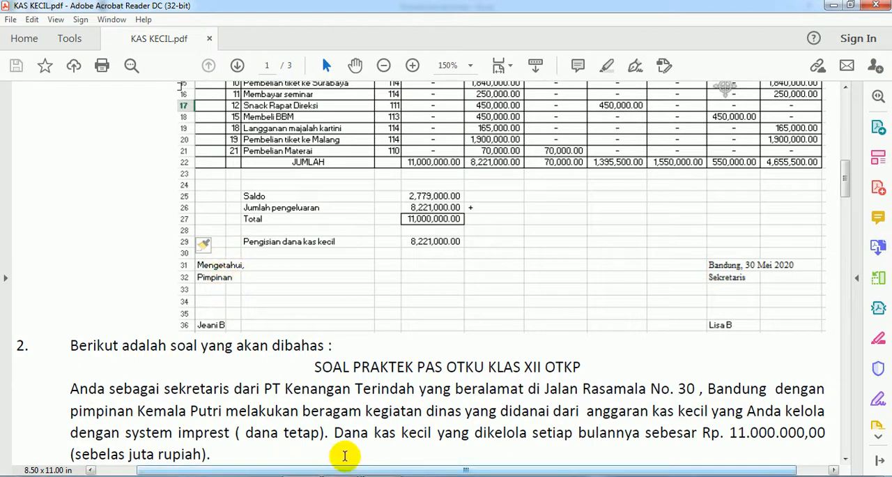
mouse_move(342, 476)
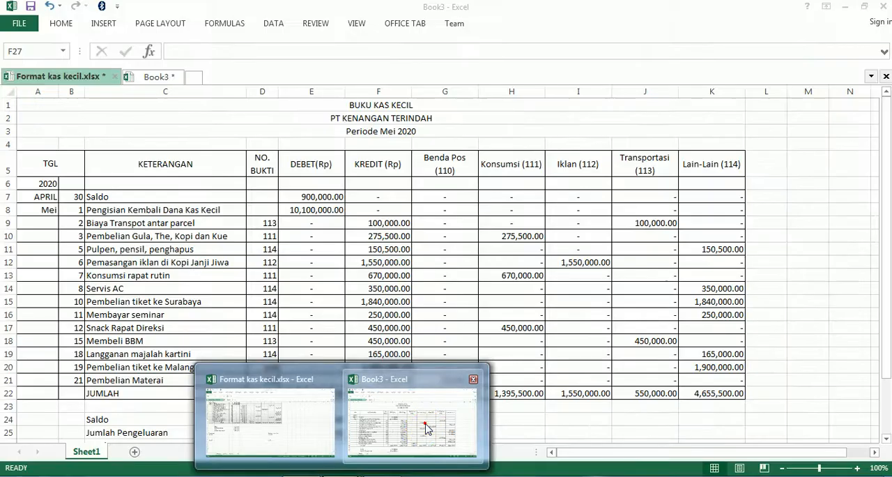
click(427, 428)
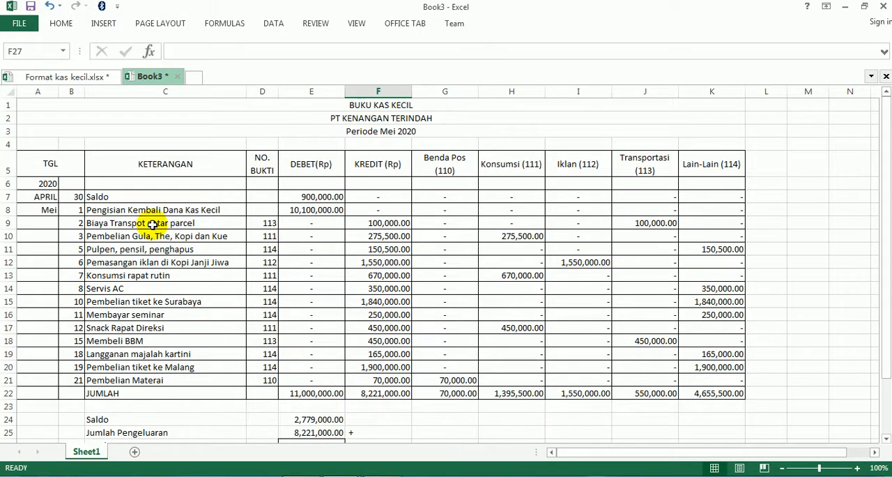
click(79, 77)
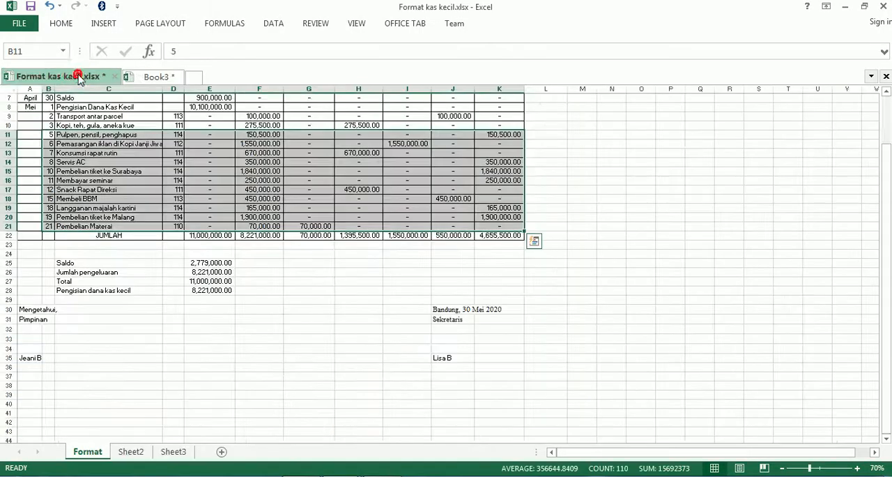
click(167, 82)
- Enter "Mengetahui," in A30 as the heading of the signature block, checking its wording against KAS KECIL.pdf
scroll(83, 356, down, 4)
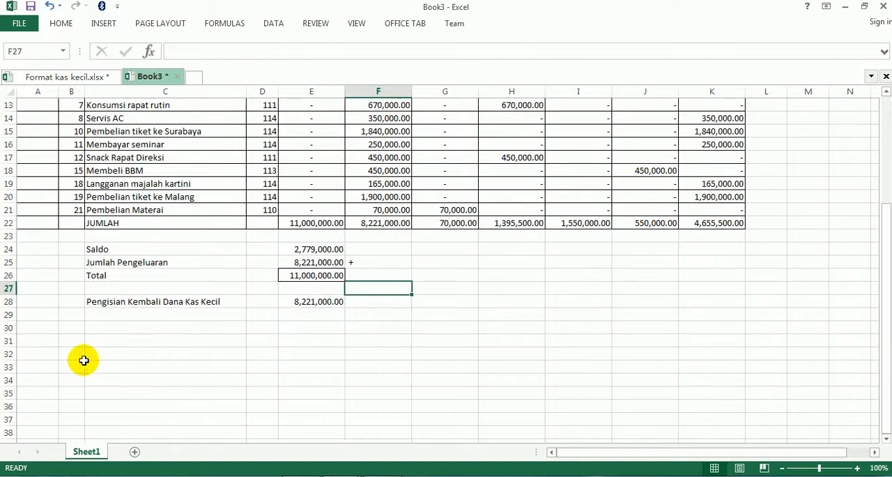
click(32, 329)
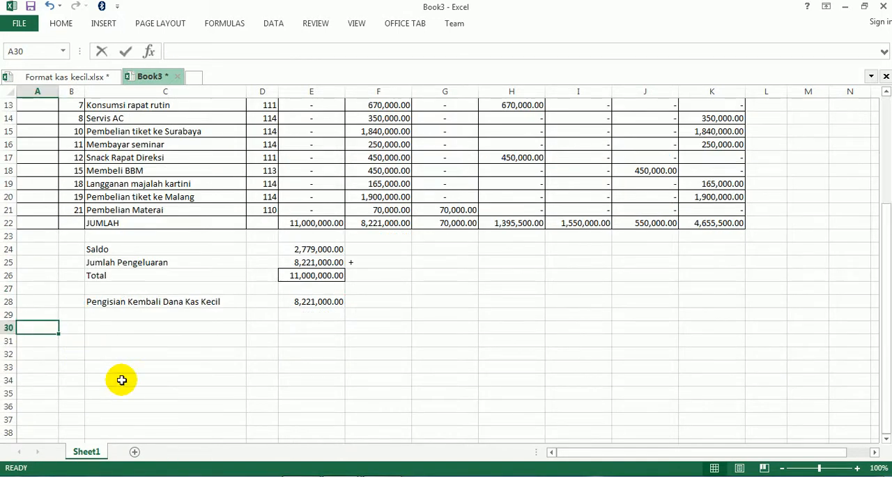
text(Mengetahui)
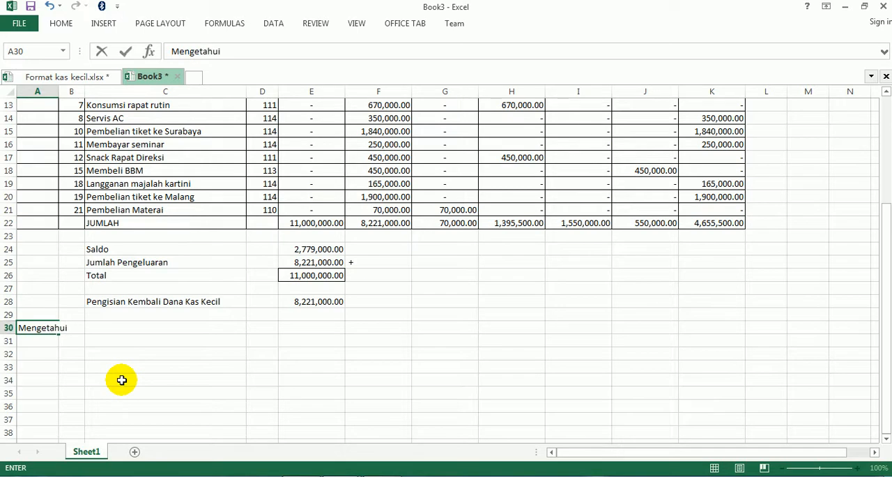
key(Return)
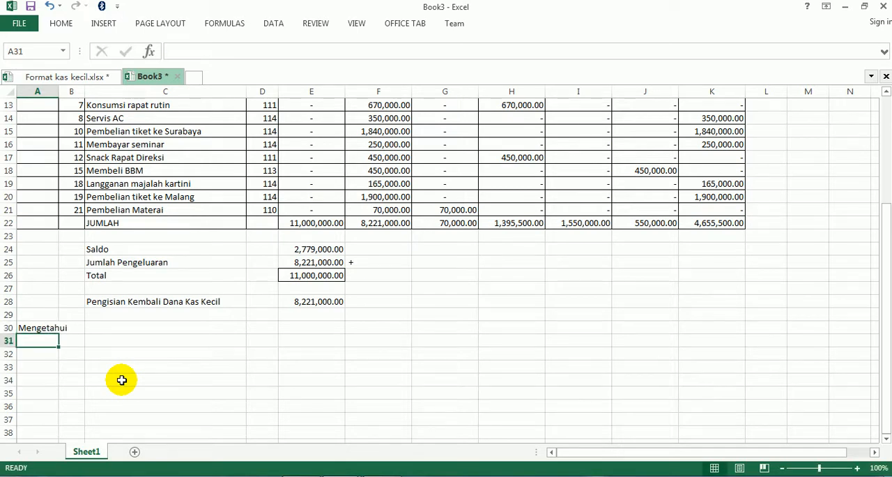
key(alt+Tab)
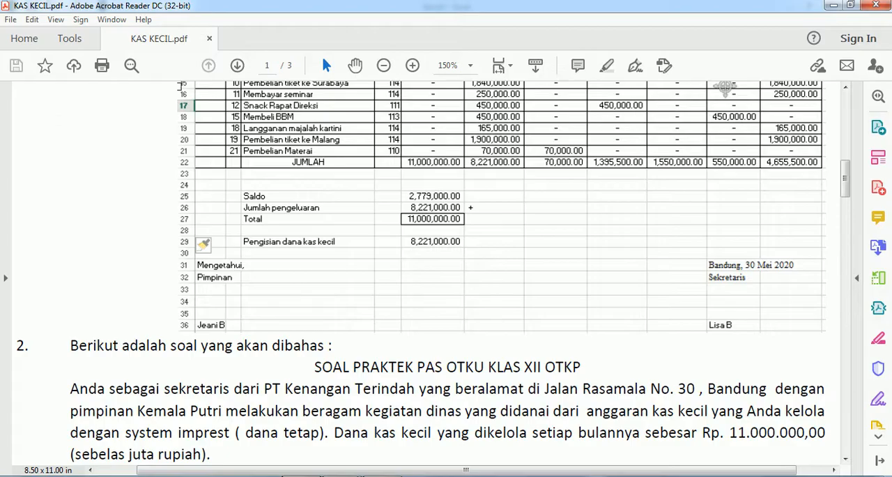
key(alt+Tab)
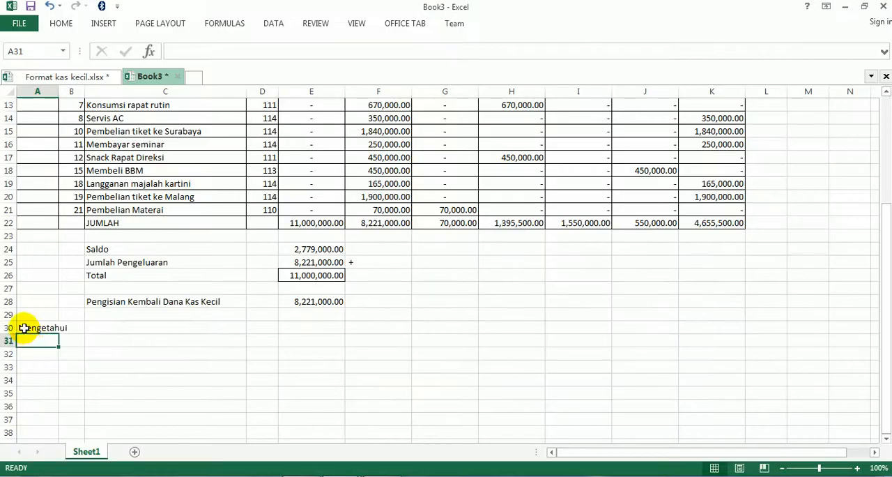
click(24, 327)
click(224, 53)
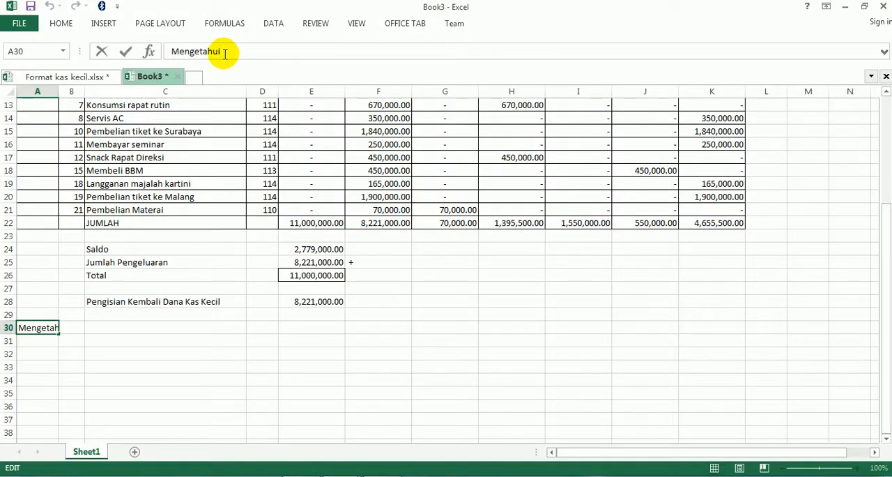
key(Return)
- Enter "Pimpinan" in A31 under "Mengetahui," and the leader's name in A35 of the signature block
text(Pimpi)
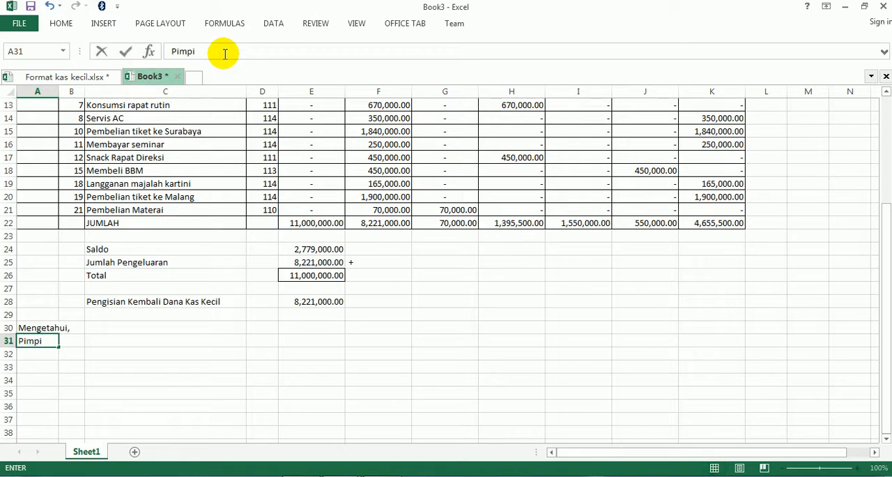
key(Down)
key(Down)
key(Down)
key(Down)
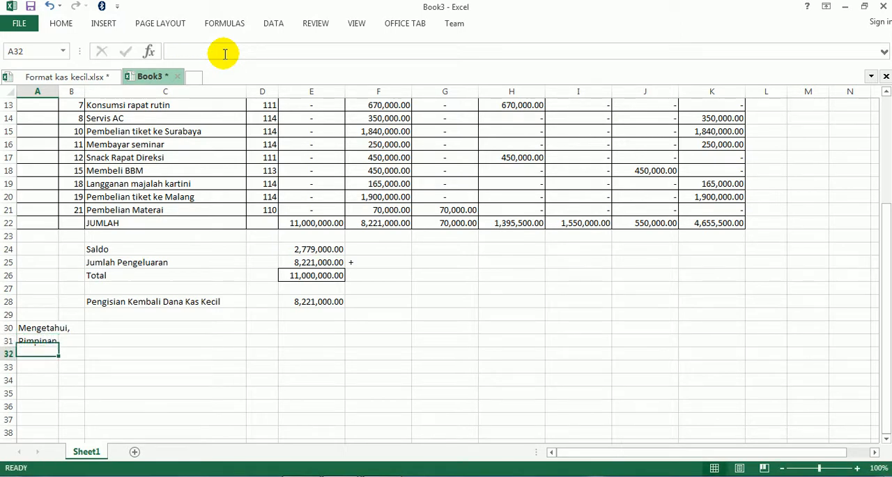
text(Jeani B)
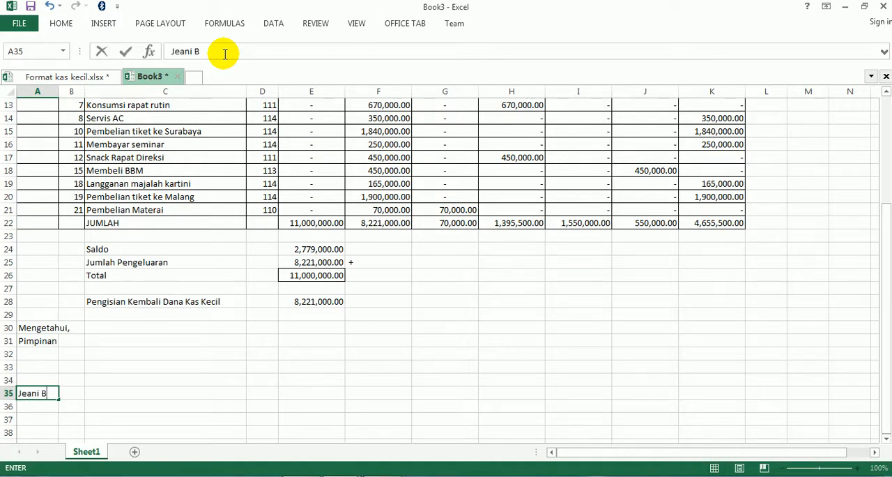
key(Return)
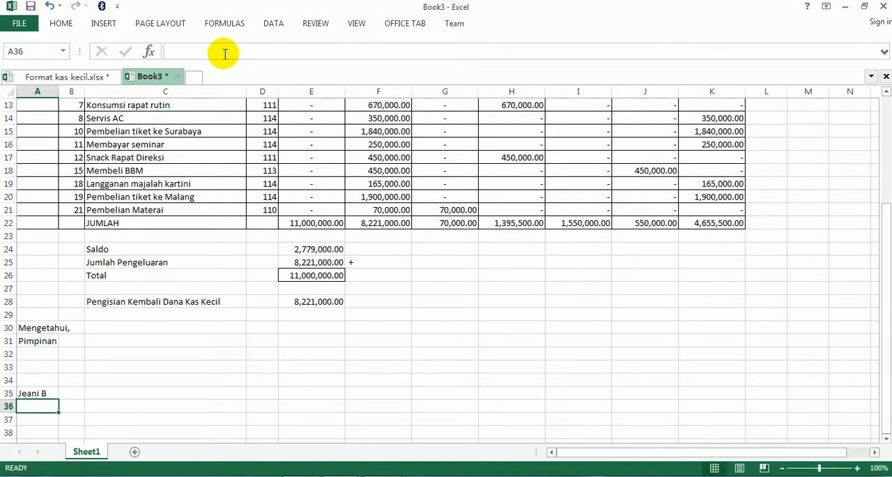
- Enter the place and date "Bandung, 30 Mei 2020" in I30, checking the wording against KAS KECIL.pdf
click(312, 476)
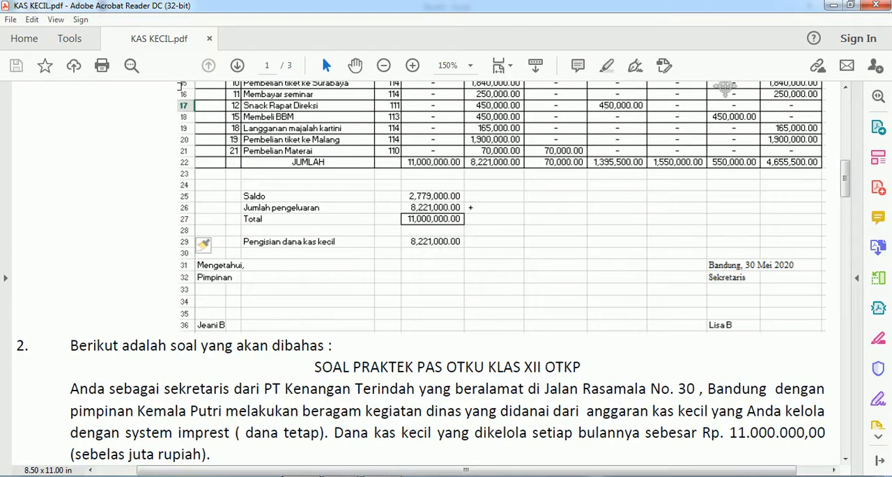
click(309, 421)
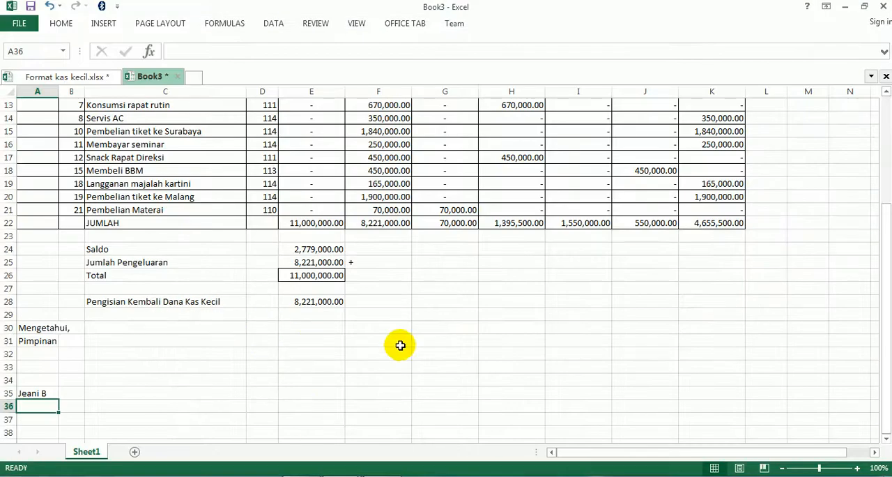
click(556, 324)
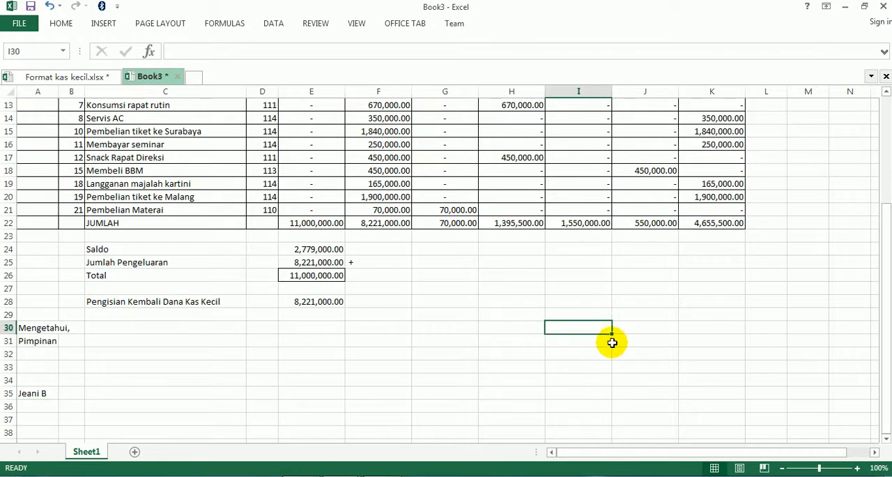
text(Bandung, 30)
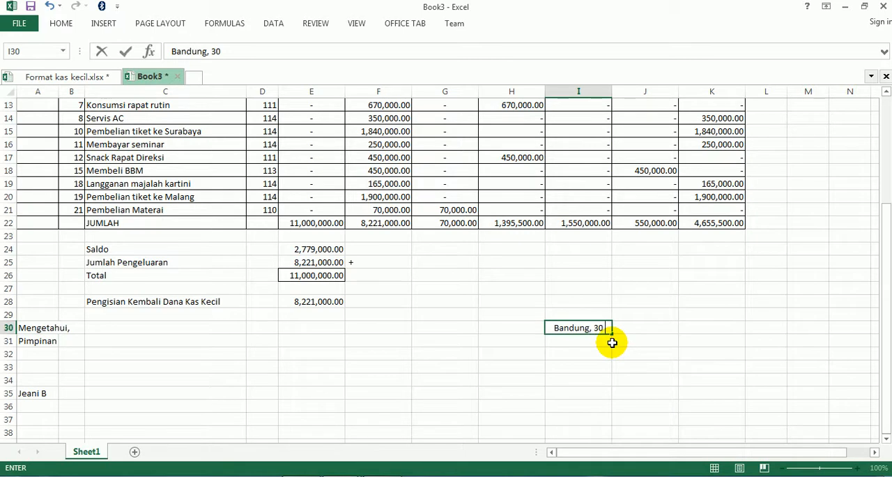
text(Mei 2020)
key(Return)
key(Up)
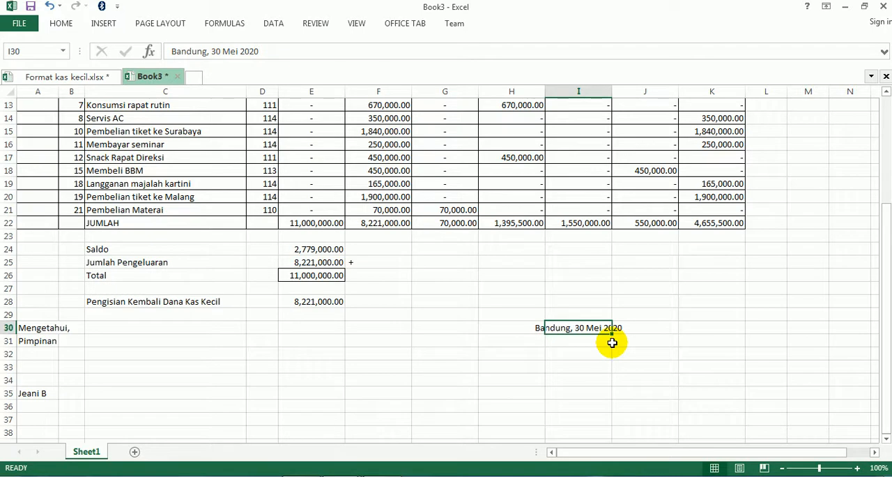
click(62, 25)
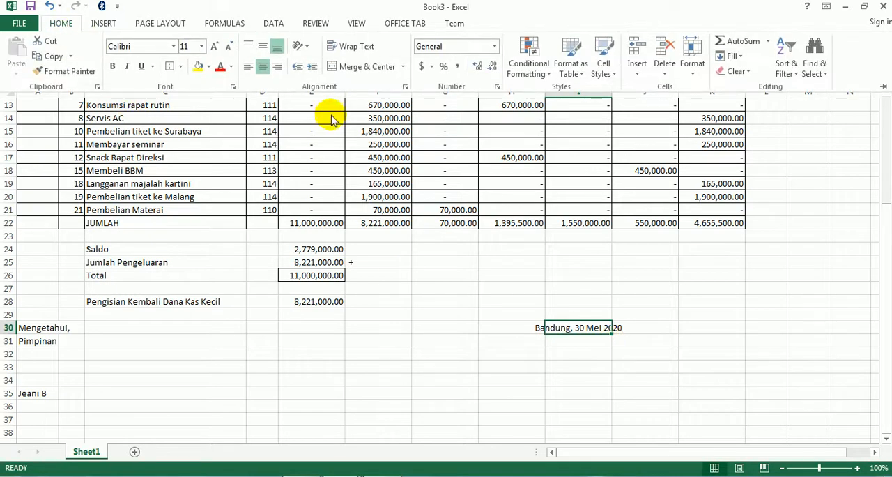
click(576, 391)
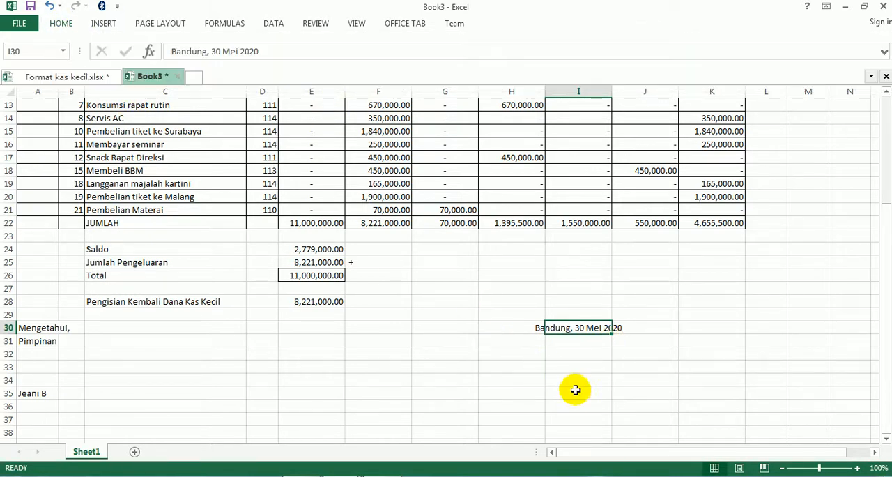
click(576, 390)
- Enter "Sekretaris" in I31 beneath the place and date
click(567, 342)
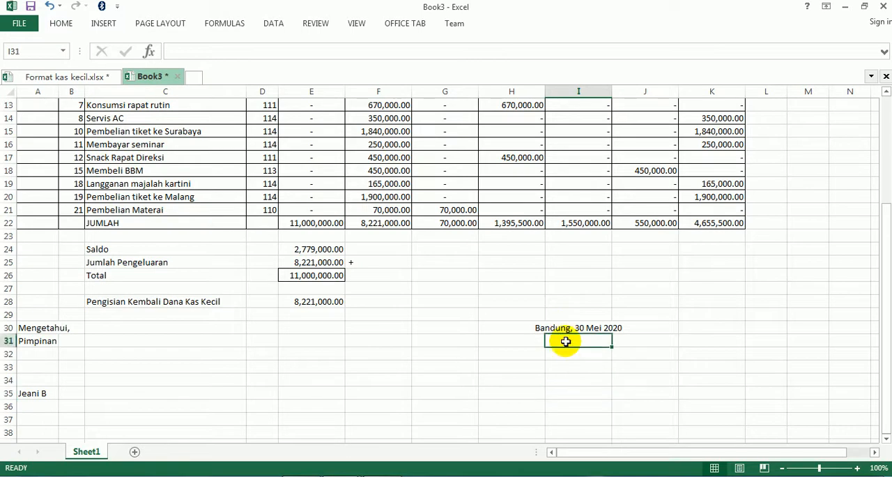
text(Sekretaris)
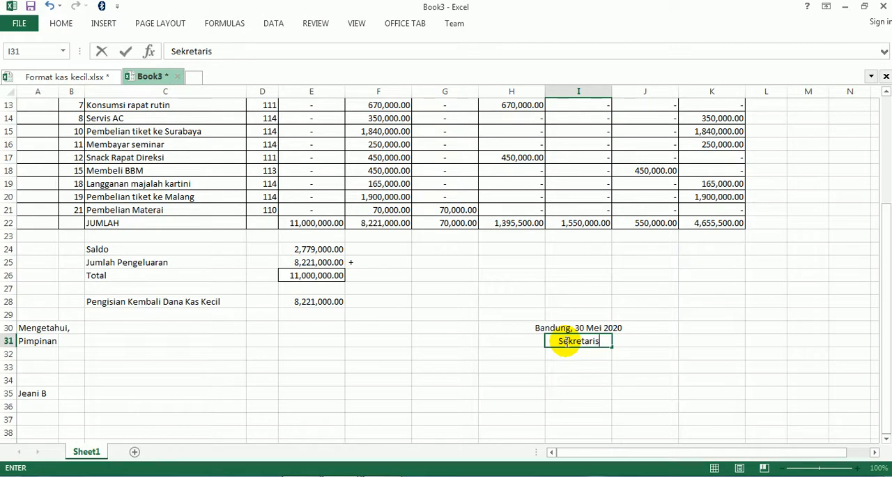
key(Return)
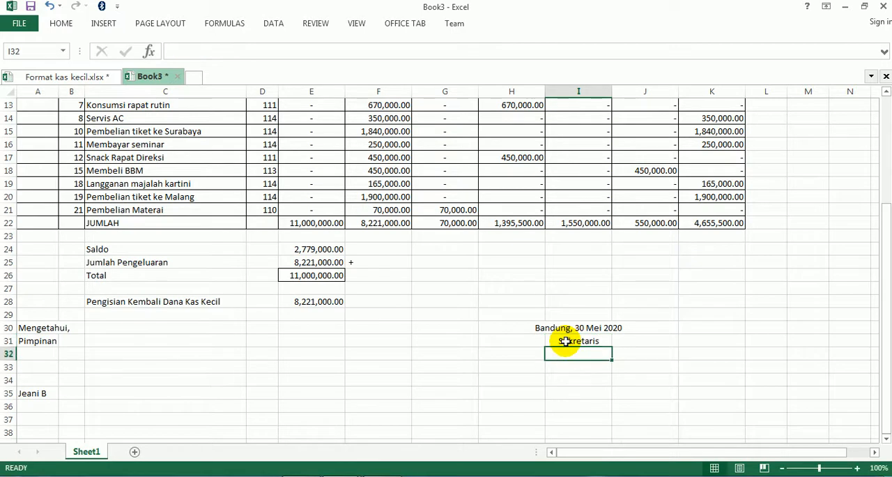
- Enter the secretary's name in I35, checking it against the signature block in KAS KECIL.pdf
key(Up)
key(Up)
key(Down)
key(Down)
key(Down)
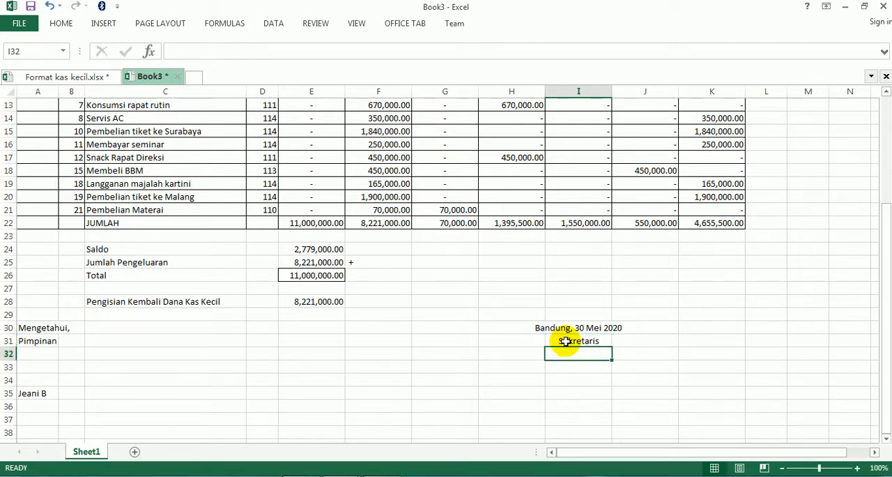
key(Down)
key(Down)
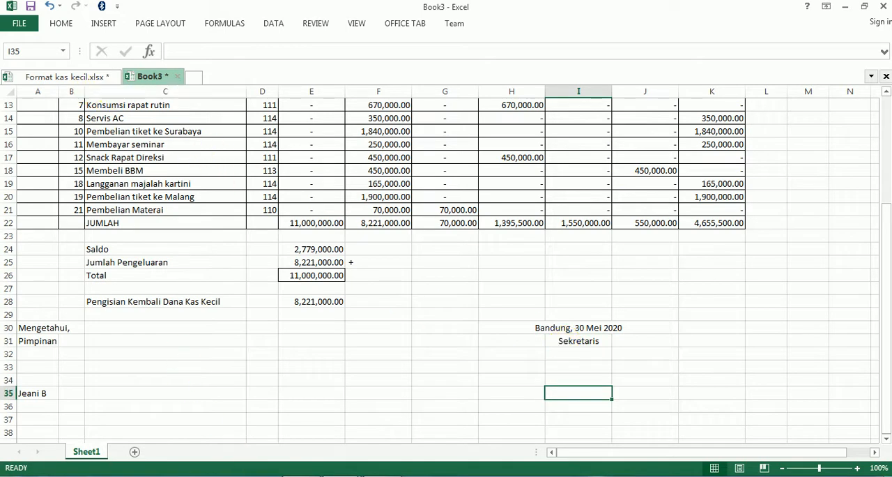
click(342, 475)
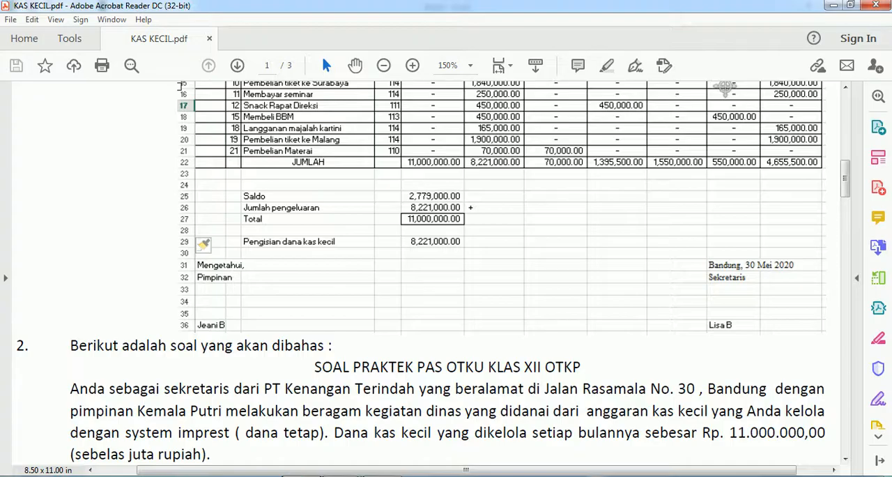
click(834, 5)
text(Li)
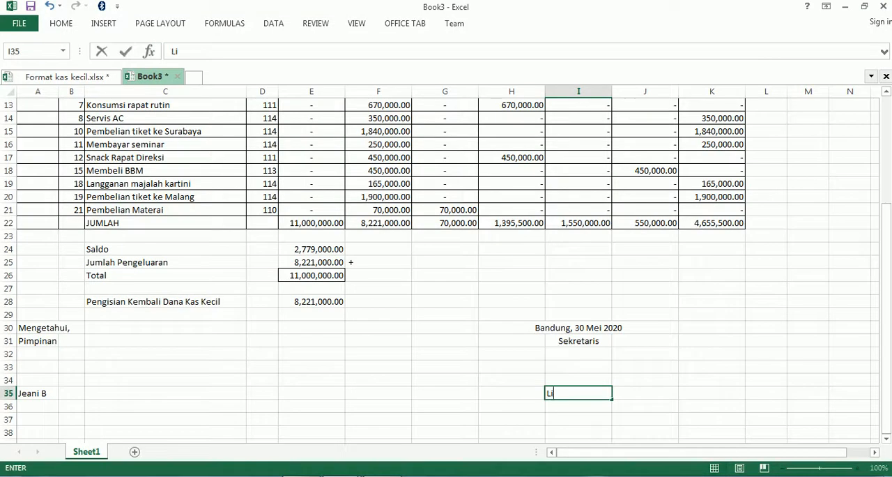
text(sa B)
key(Return)
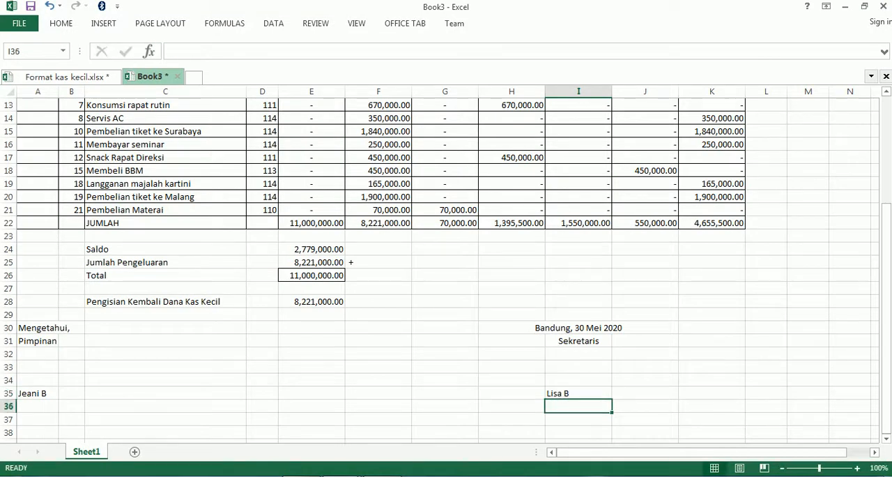
- Align the secretary's signature block in I30:I35 to the left
drag(565, 329, 580, 392)
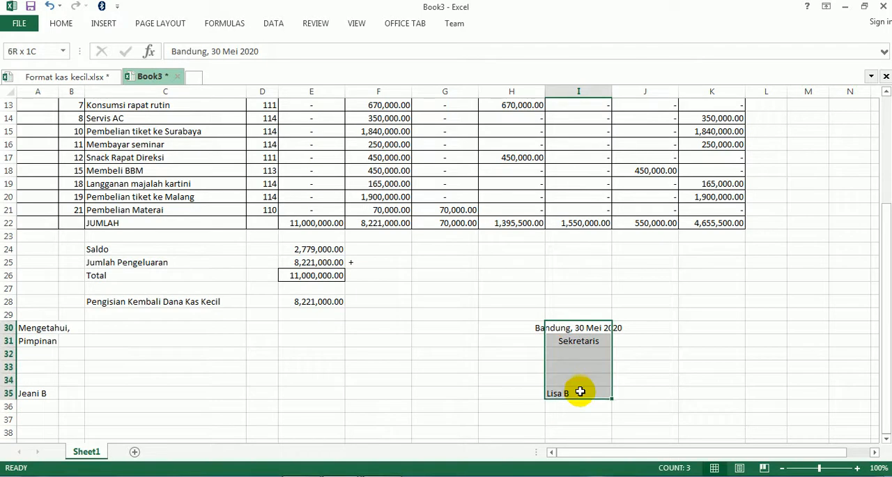
click(61, 23)
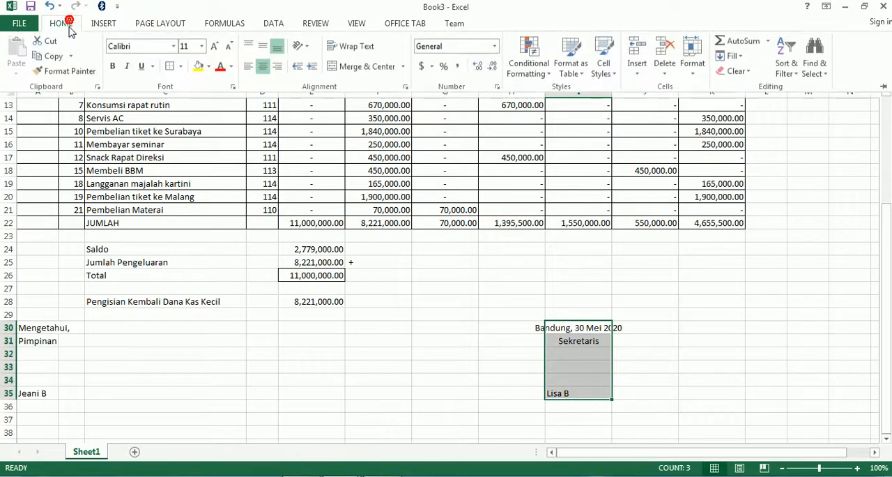
click(248, 67)
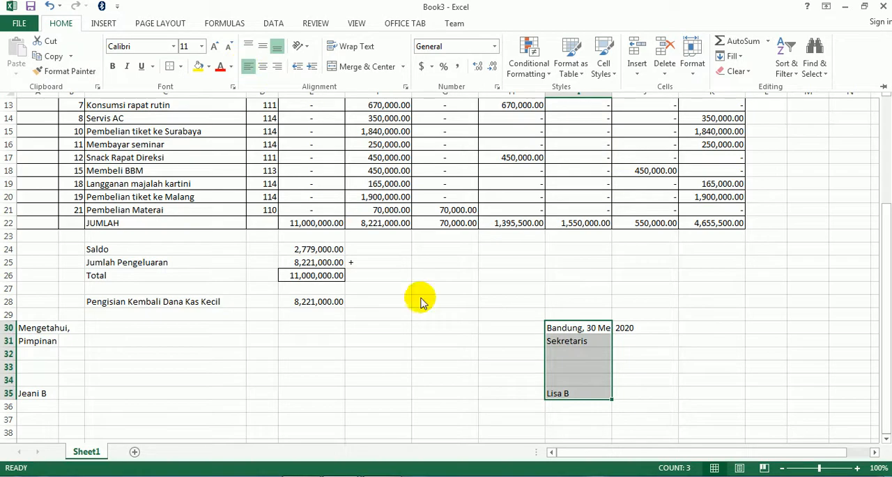
click(447, 345)
- Narrow columns E to K to one equal width that still fits the amounts, and review the whole report
scroll(449, 342, up, 4)
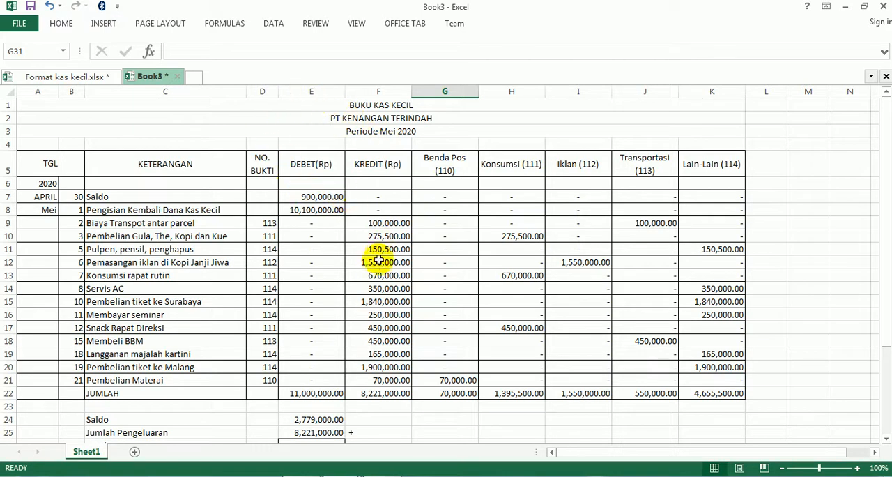
click(329, 92)
drag(329, 91, 738, 92)
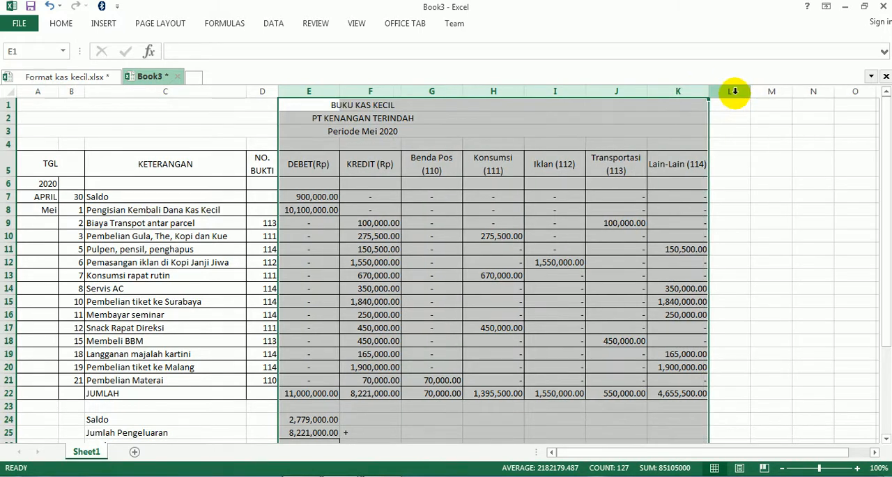
click(490, 236)
scroll(481, 231, down, 4)
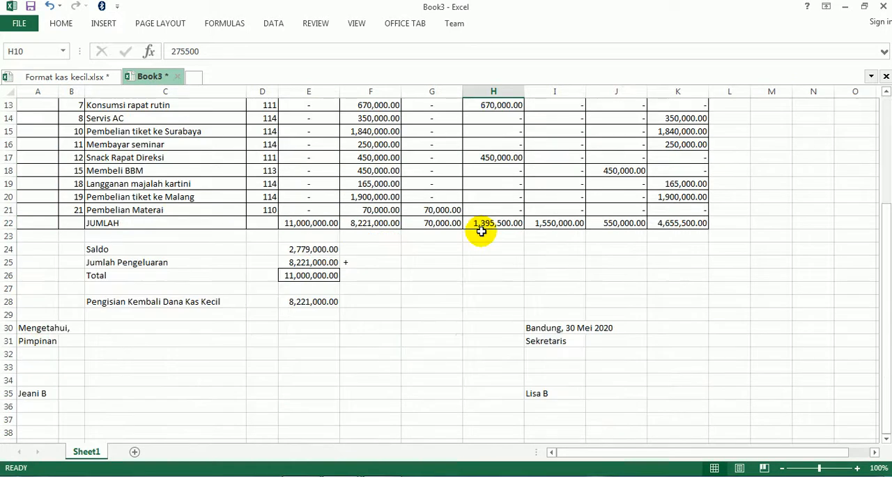
scroll(482, 232, up, 4)
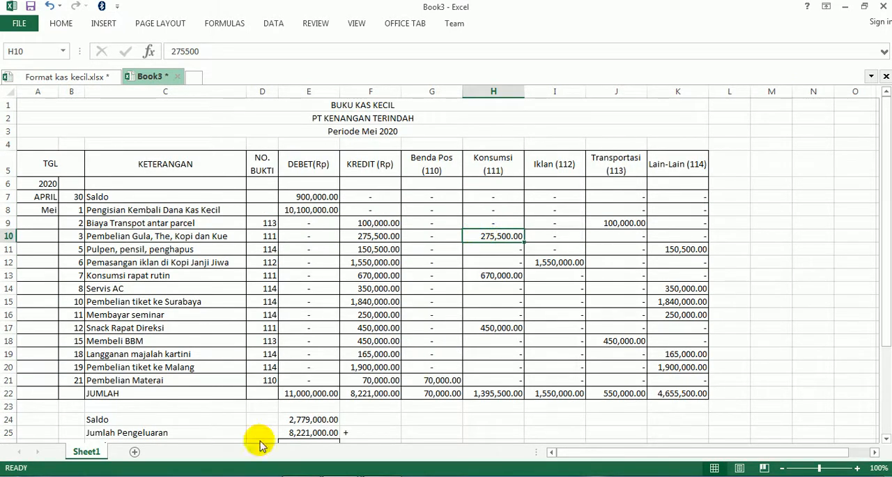
- Examine the instructions for tidying, printing and saving the table in points 13 to 15 of KAS KECIL.pdf, and return to Book3
click(311, 476)
scroll(310, 390, down, 15)
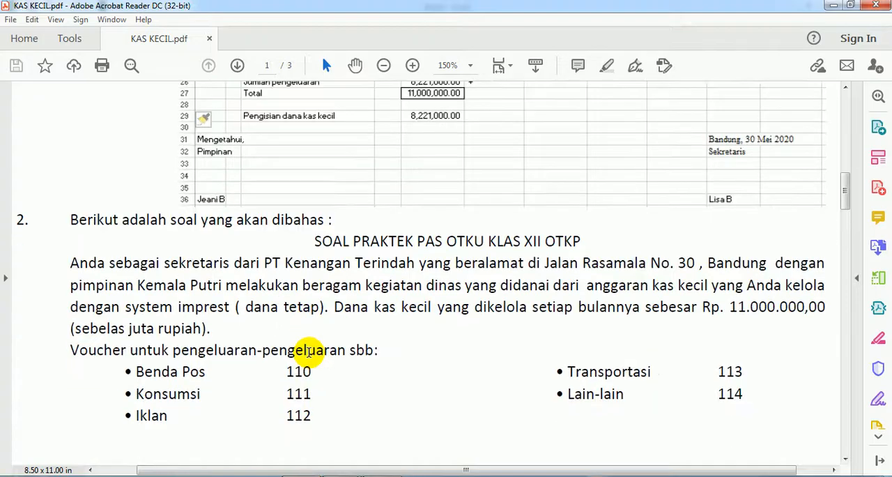
scroll(269, 360, down, 10)
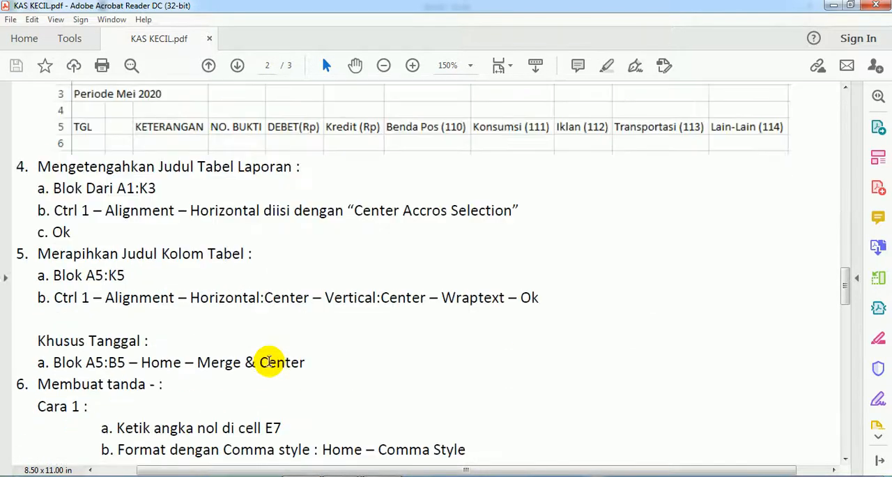
scroll(269, 360, down, 10)
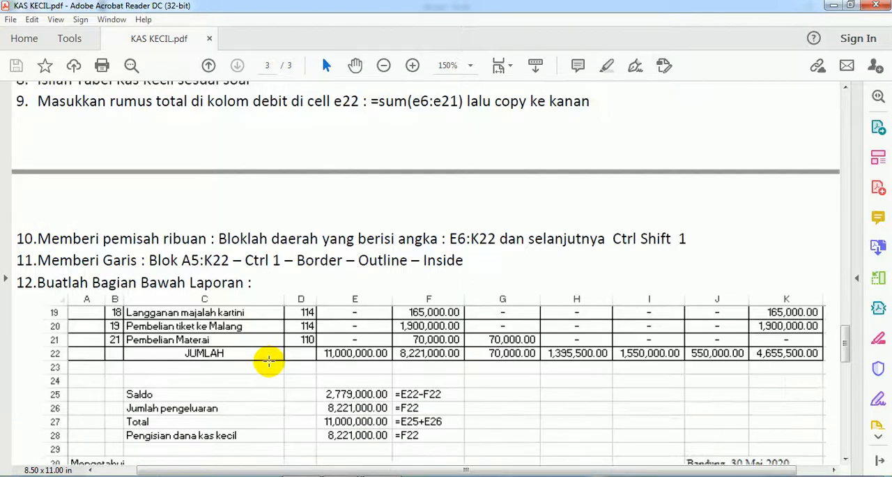
scroll(239, 361, down, 3)
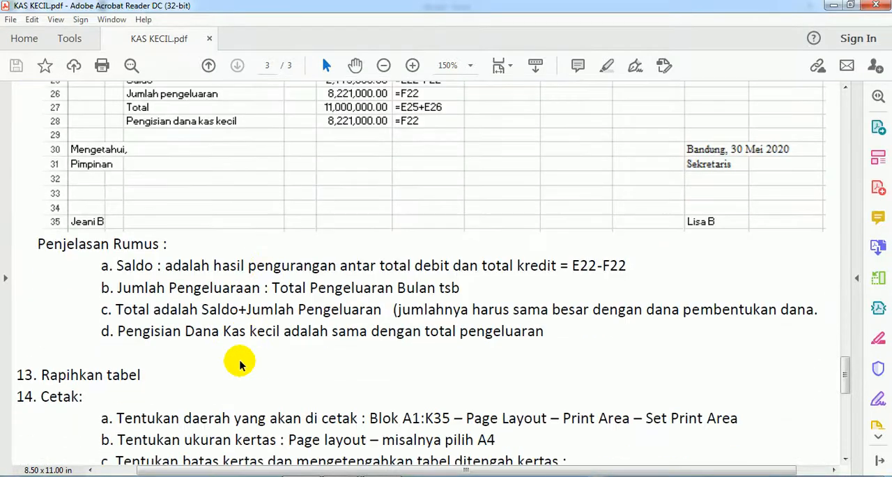
scroll(239, 359, down, 2)
scroll(248, 349, down, 3)
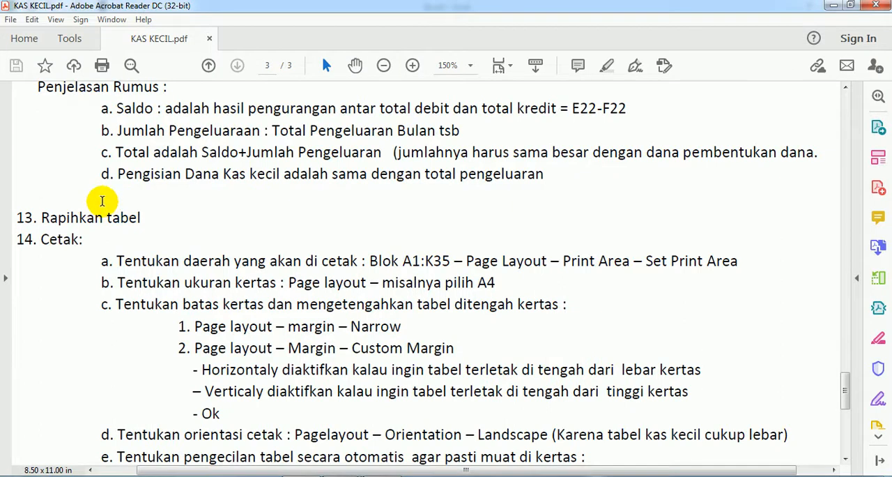
scroll(122, 264, down, 4)
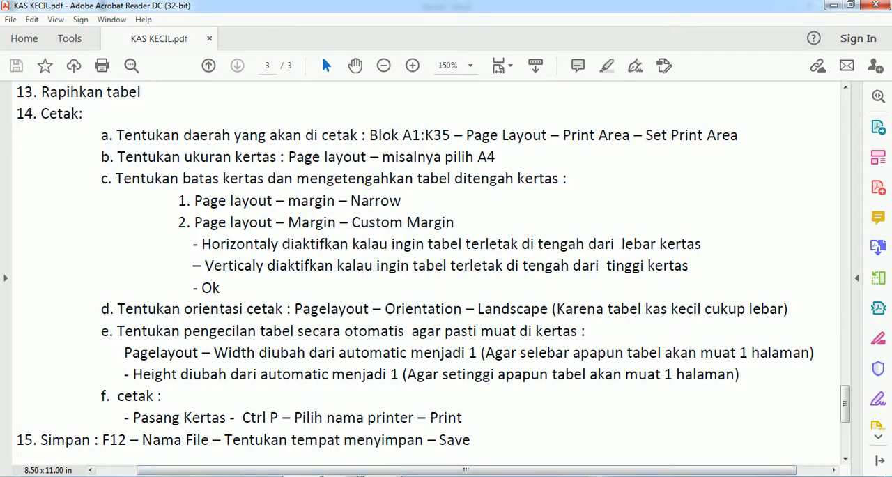
click(342, 475)
click(387, 431)
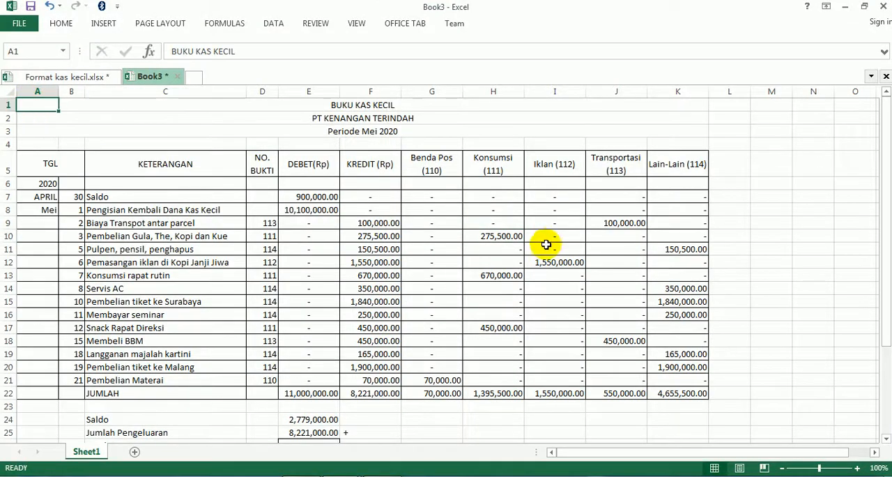
- Set the range A1:K35, from the report title to the signature block, as the print area
scroll(620, 246, down, 4)
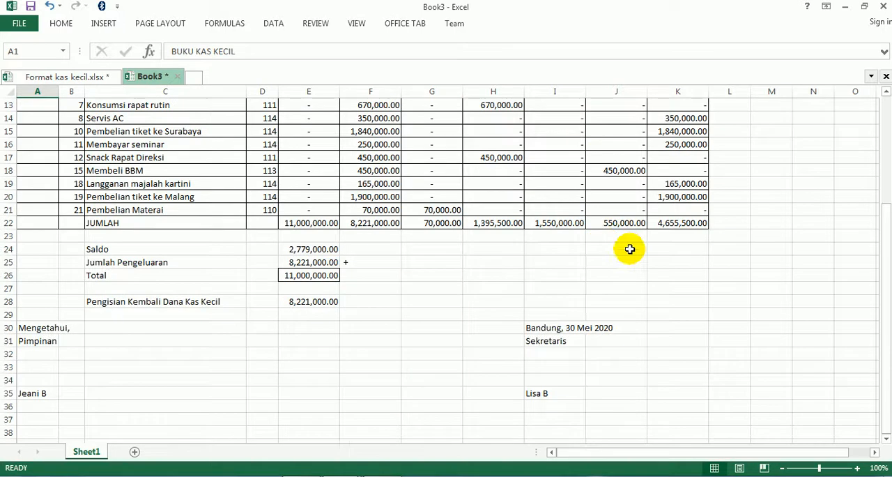
shift+click(682, 393)
scroll(615, 367, up, 4)
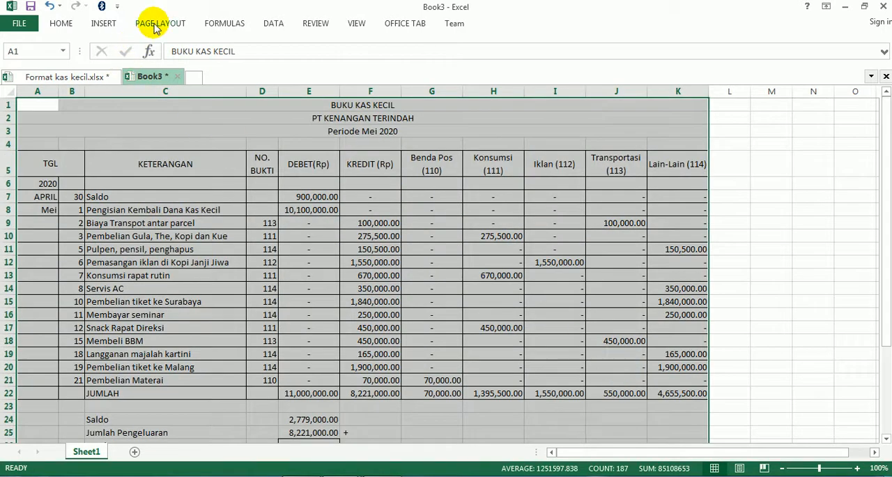
click(156, 25)
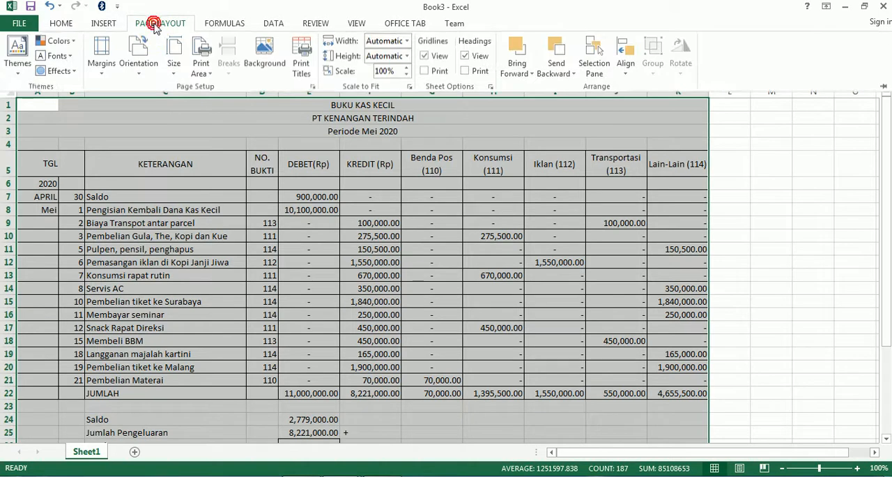
click(205, 77)
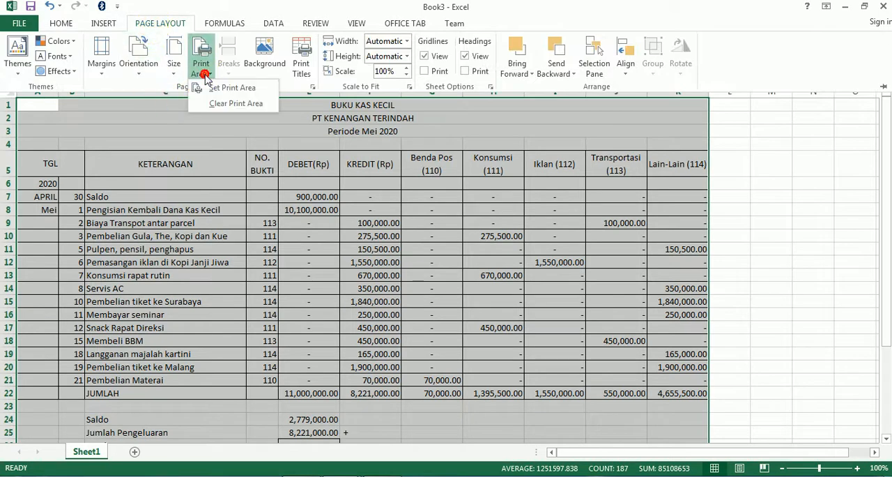
click(237, 94)
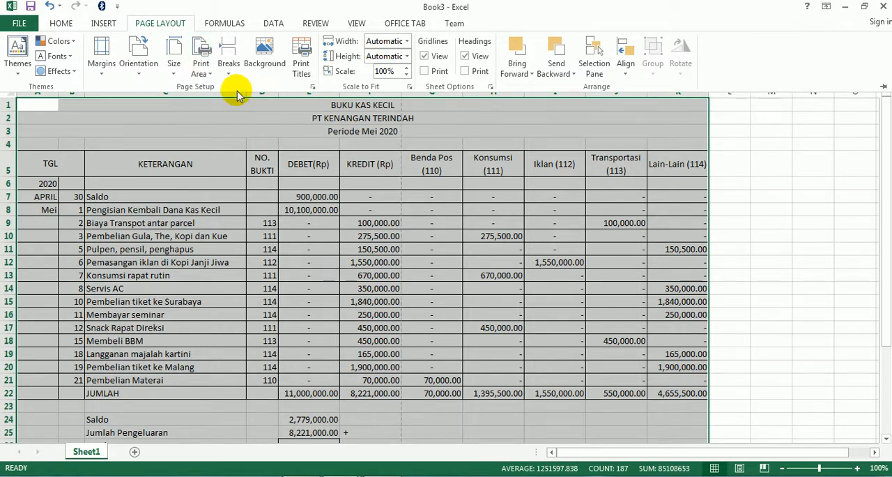
key(ctrl+F1)
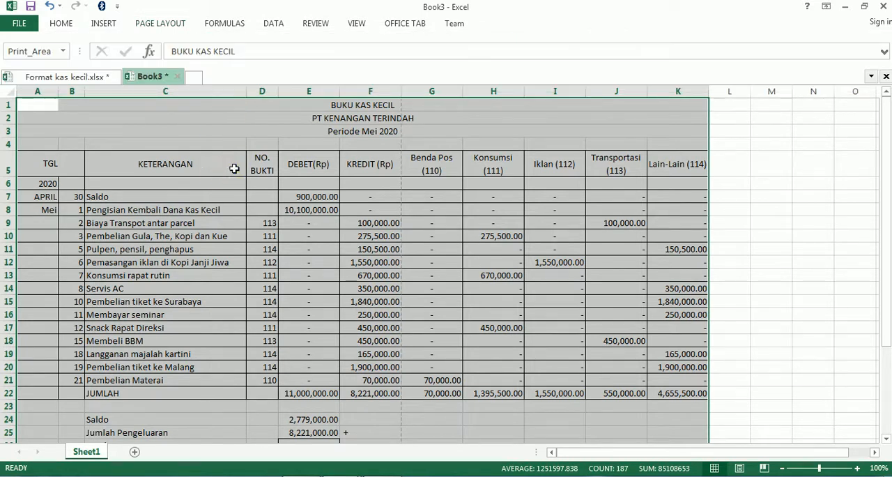
click(235, 169)
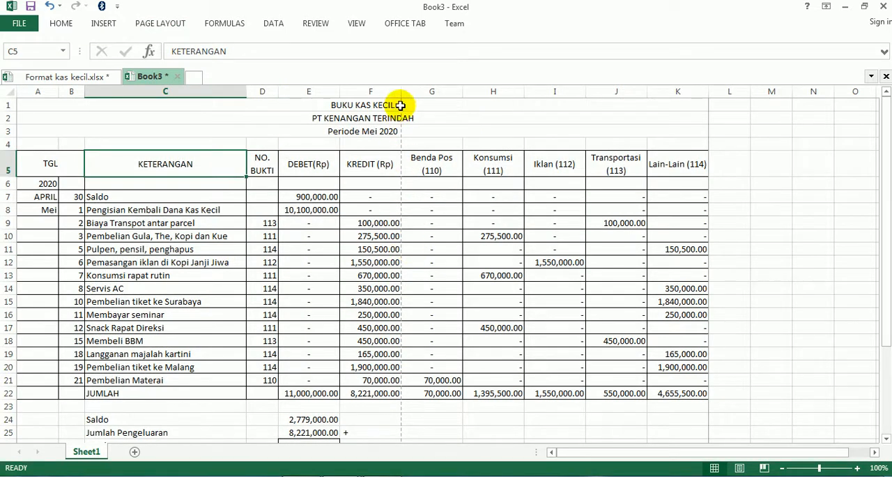
- Set the paper size to A4 210 x 297 mm, following point 14b of KAS KECIL.pdf
key(alt+Tab)
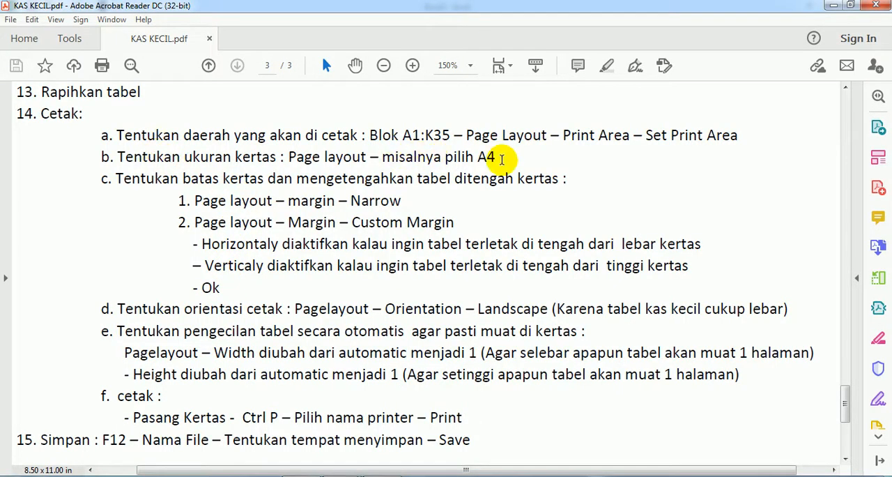
key(alt+Tab)
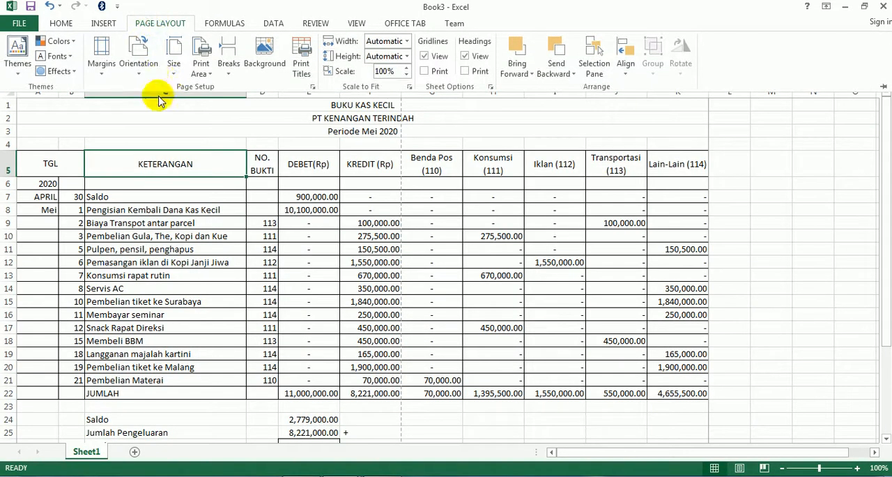
click(174, 66)
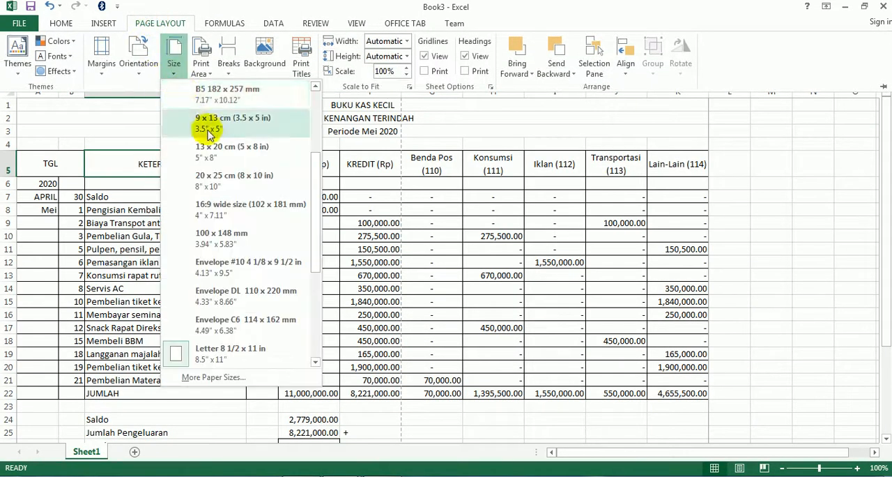
scroll(193, 233, up, 2)
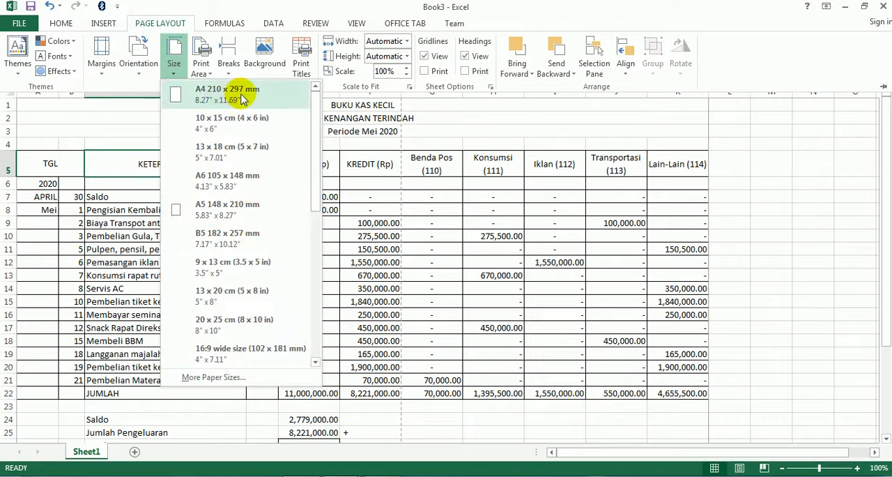
click(241, 96)
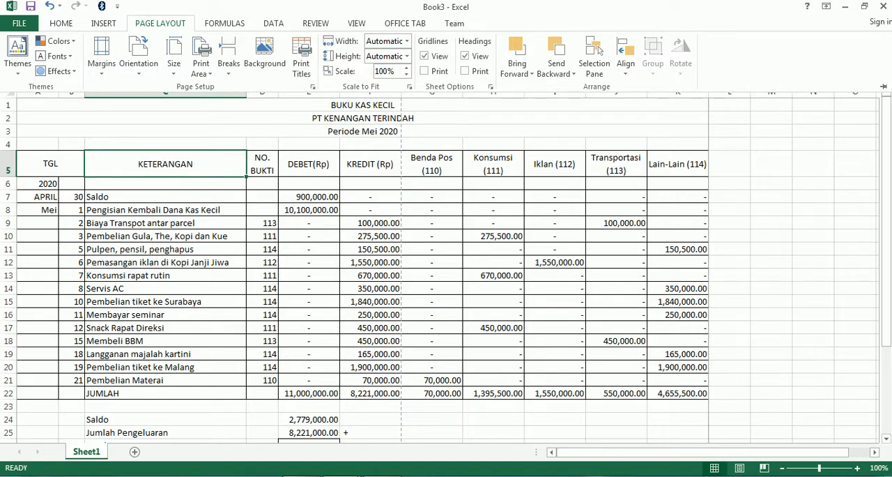
- Check the margin instructions in KAS KECIL.pdf and apply the Narrow margins preset to the Book3 sheet
click(301, 476)
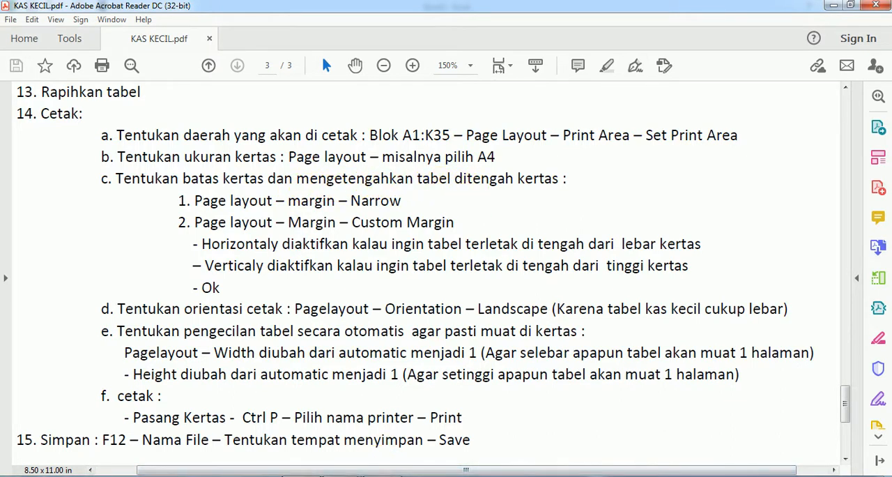
click(305, 476)
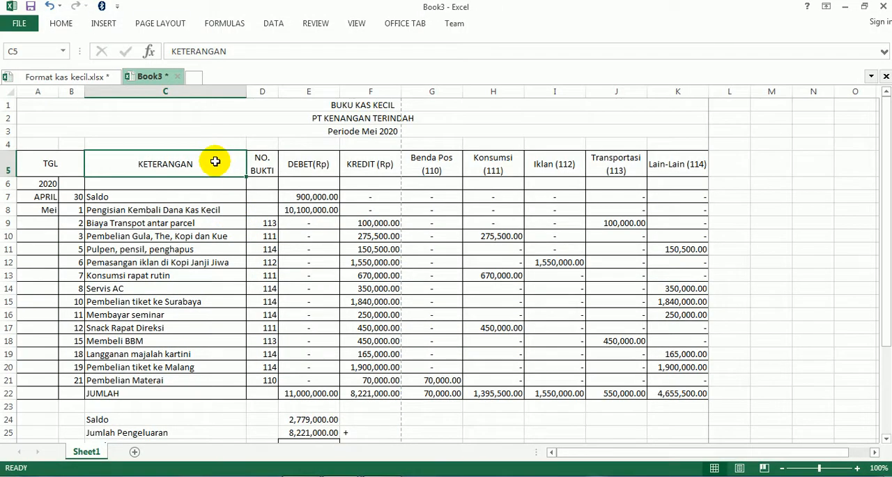
click(170, 24)
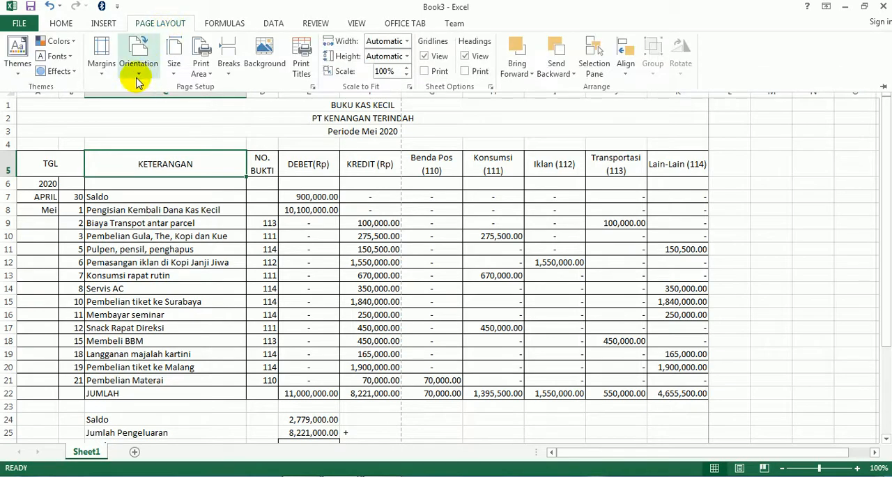
click(101, 65)
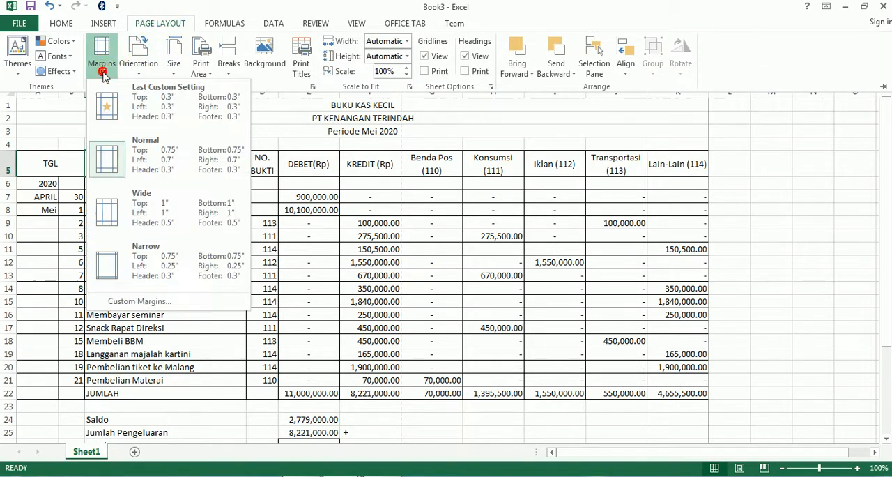
click(171, 270)
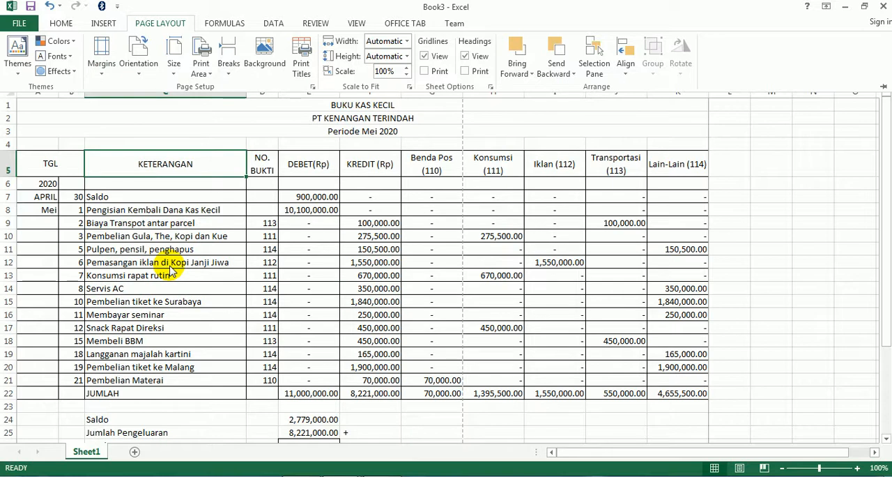
- Use custom margins to center the table horizontally on the page, trying vertical centering but leaving it off
click(99, 70)
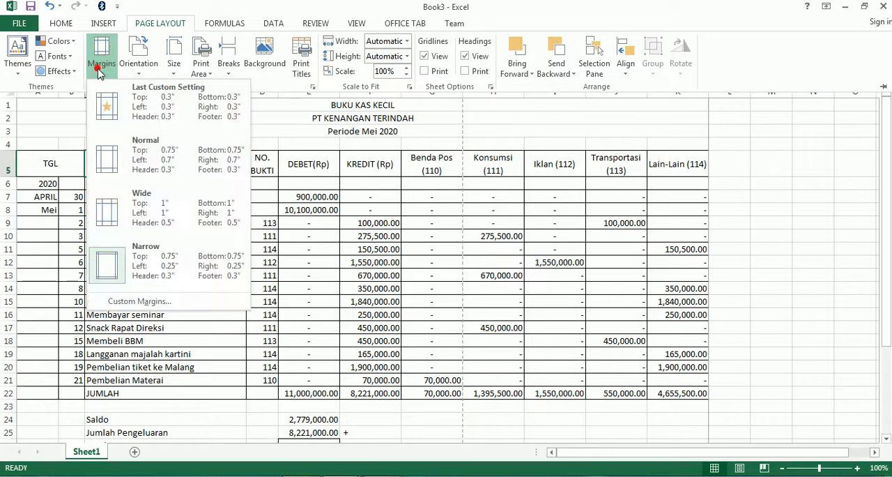
click(115, 306)
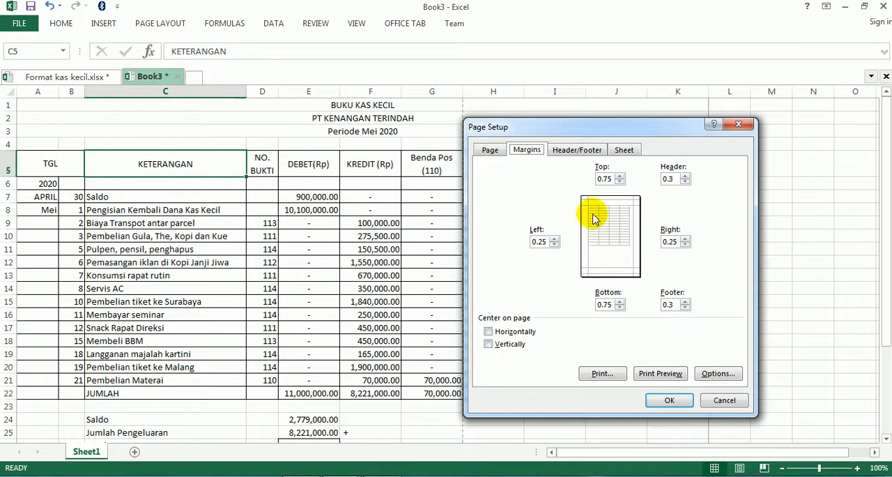
click(488, 345)
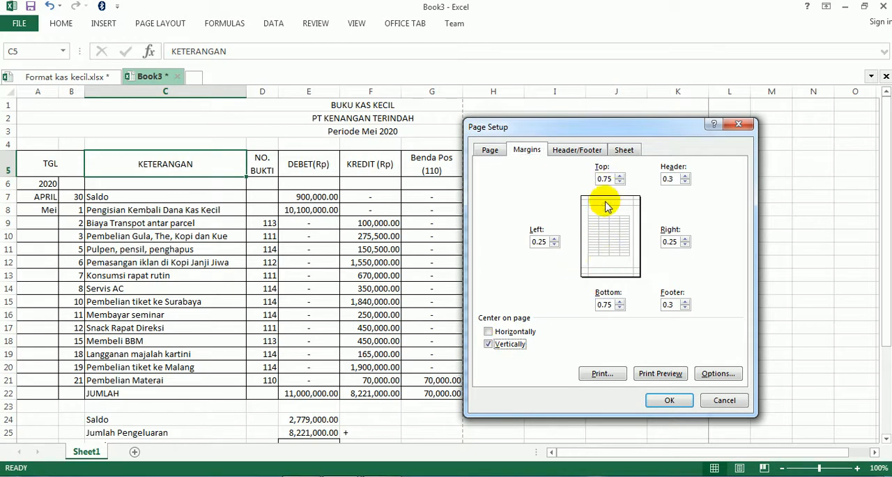
click(488, 344)
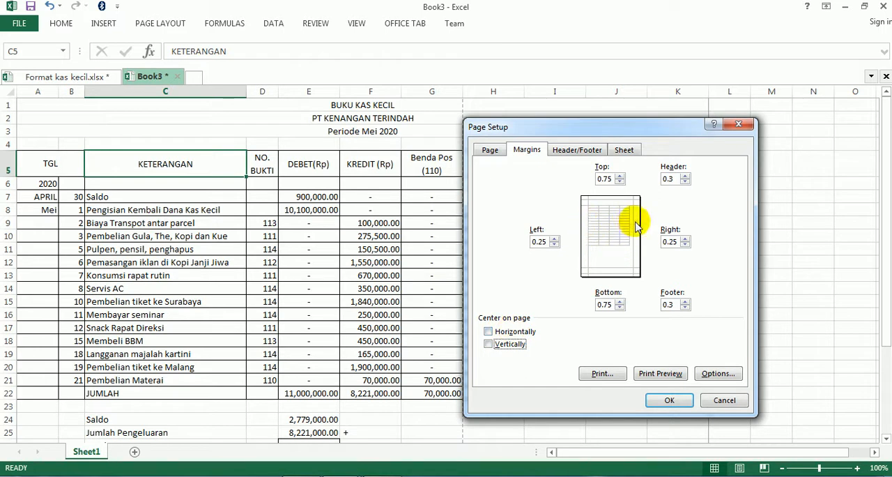
click(498, 336)
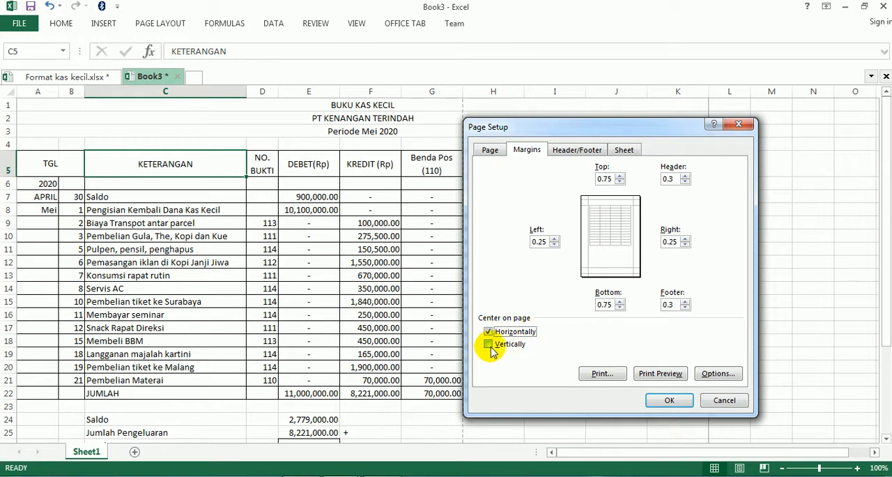
click(490, 346)
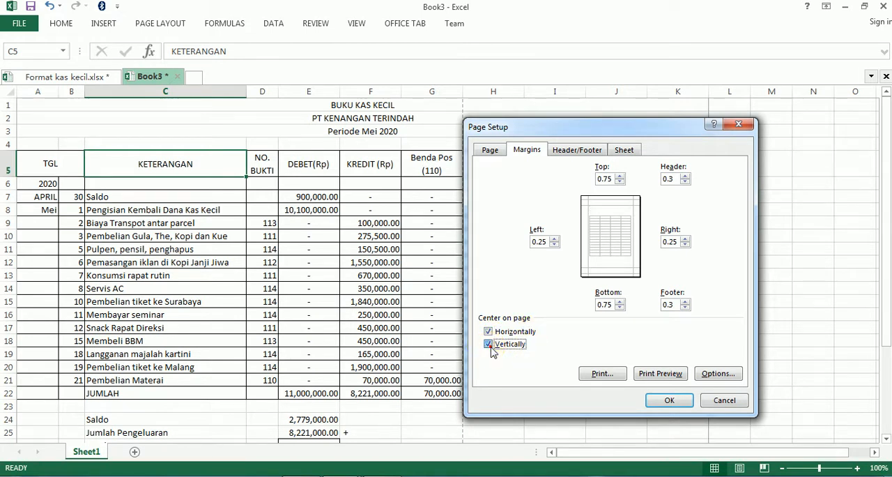
click(661, 402)
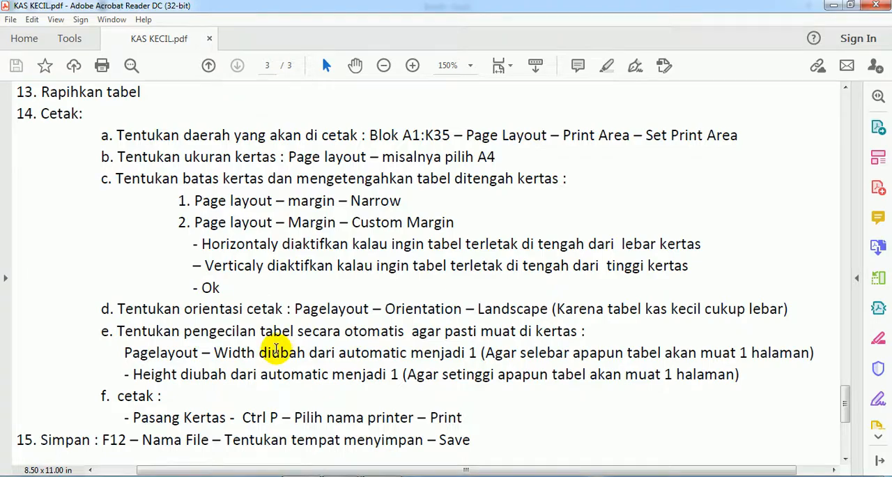
- Read the orientation instruction in KAS KECIL.pdf and set the Book3 sheet's page orientation to Landscape
scroll(276, 349, down, 1)
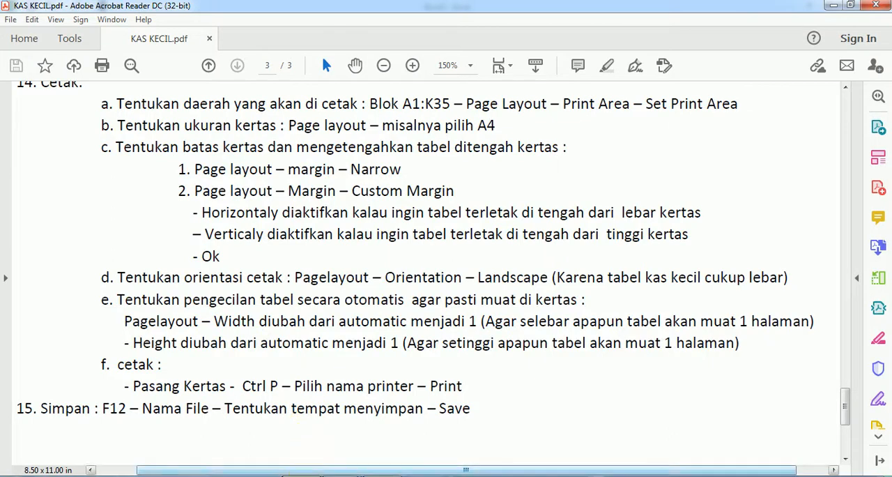
click(300, 476)
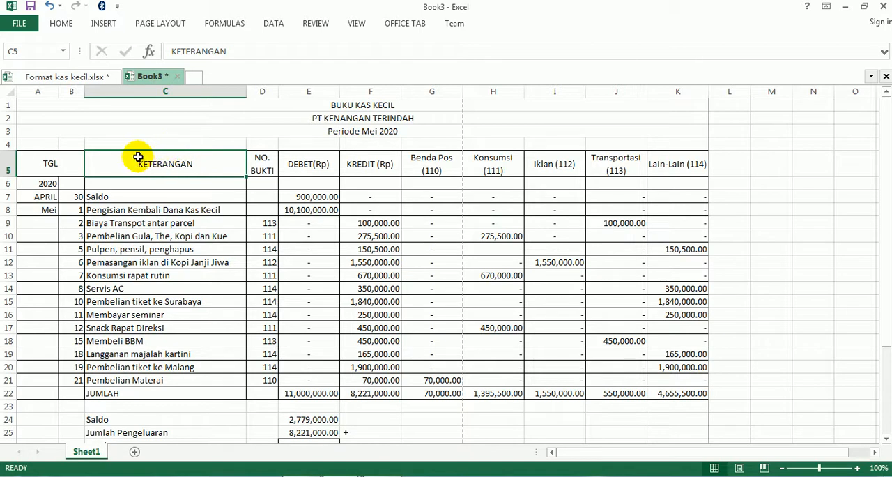
click(155, 24)
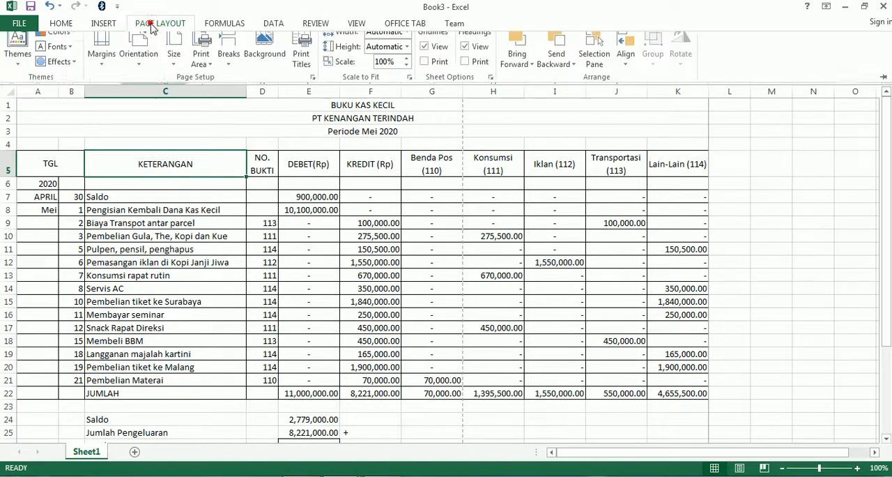
click(143, 70)
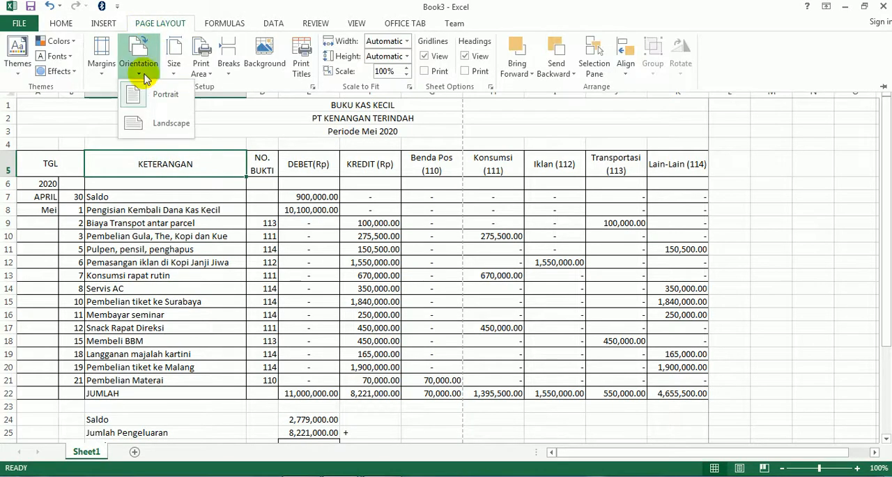
click(154, 126)
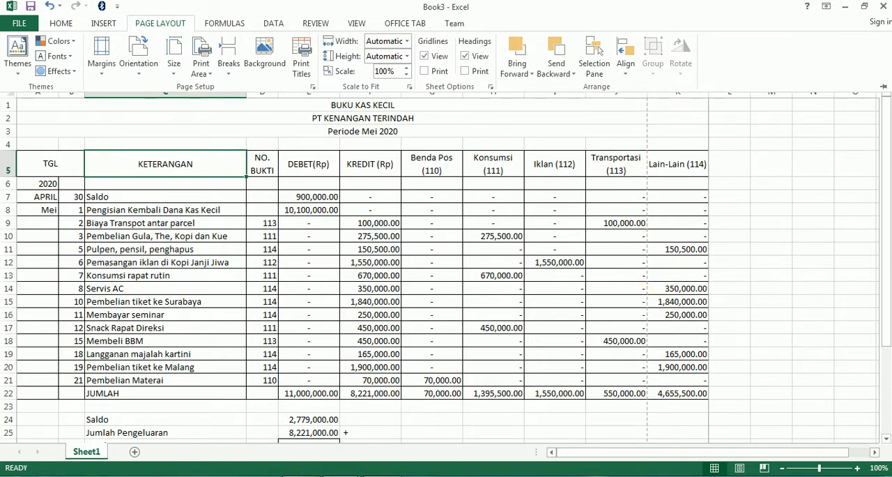
- Review the scaling instructions in point 14e of KAS KECIL.pdf and set the Book3 printout's width to 1 page
click(325, 475)
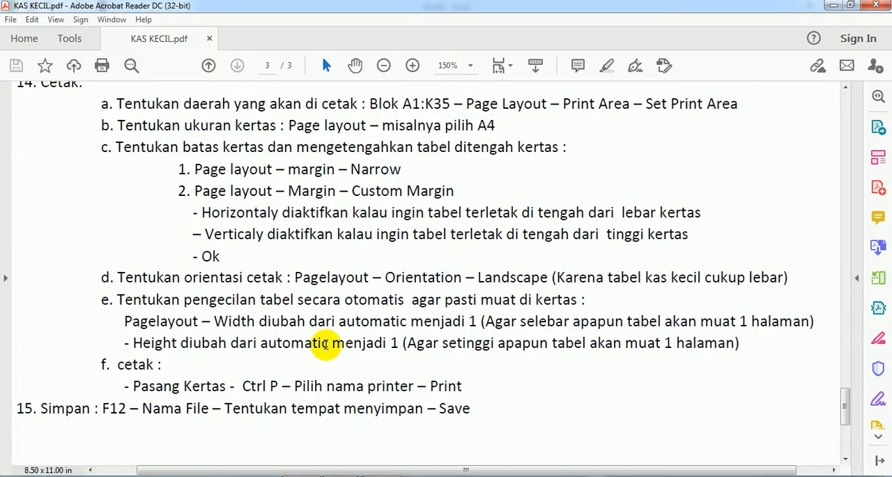
scroll(326, 344, down, 1)
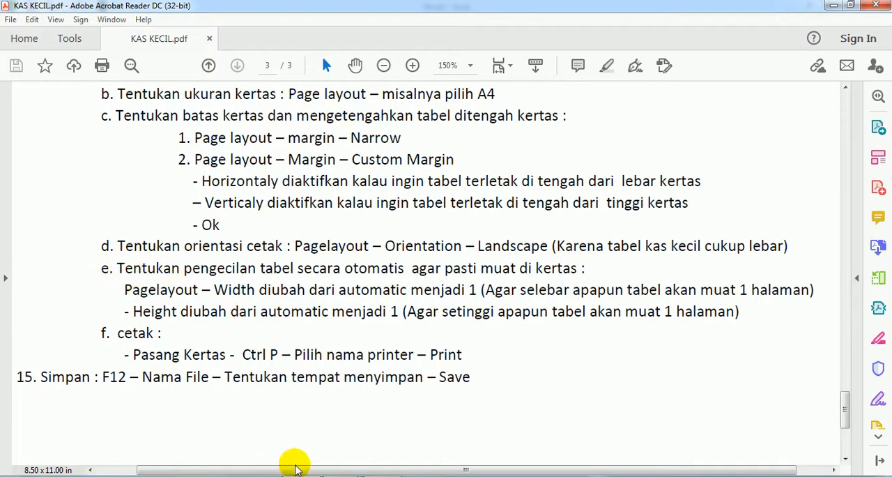
click(315, 476)
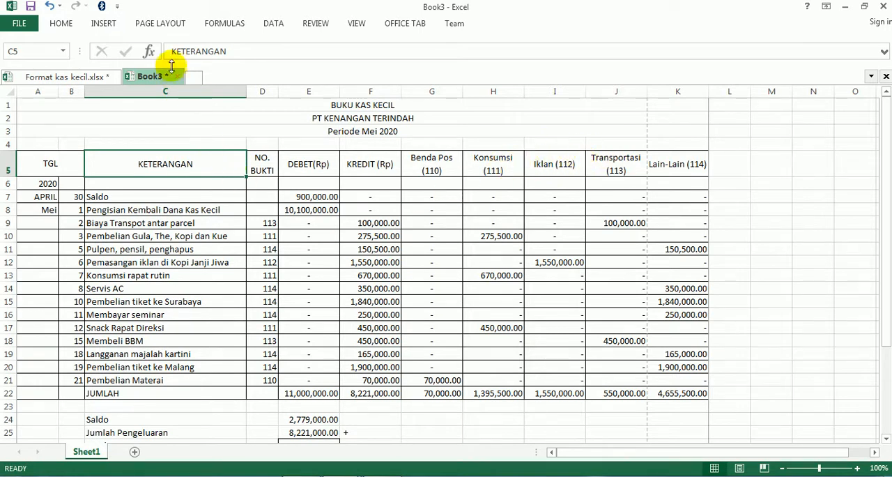
click(159, 25)
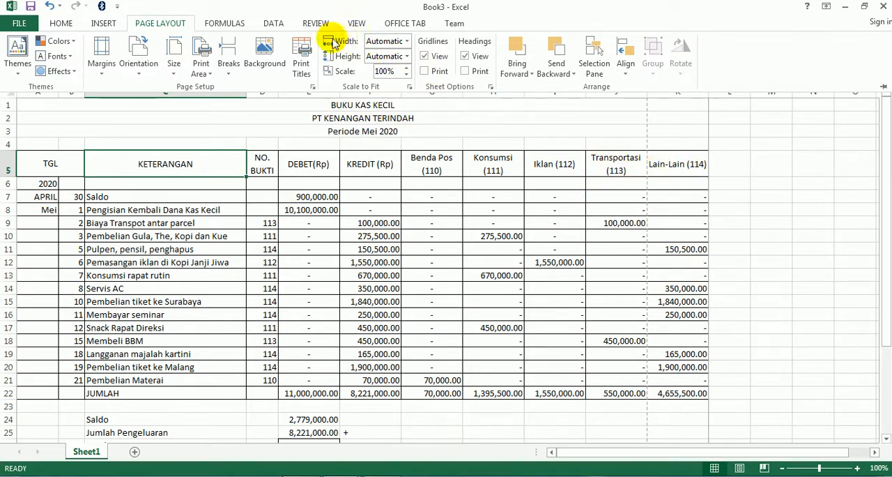
click(408, 46)
click(396, 65)
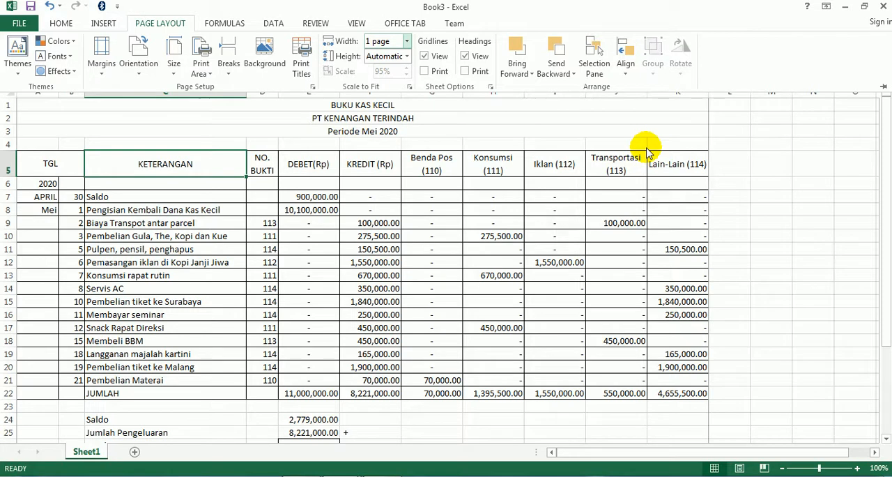
click(408, 220)
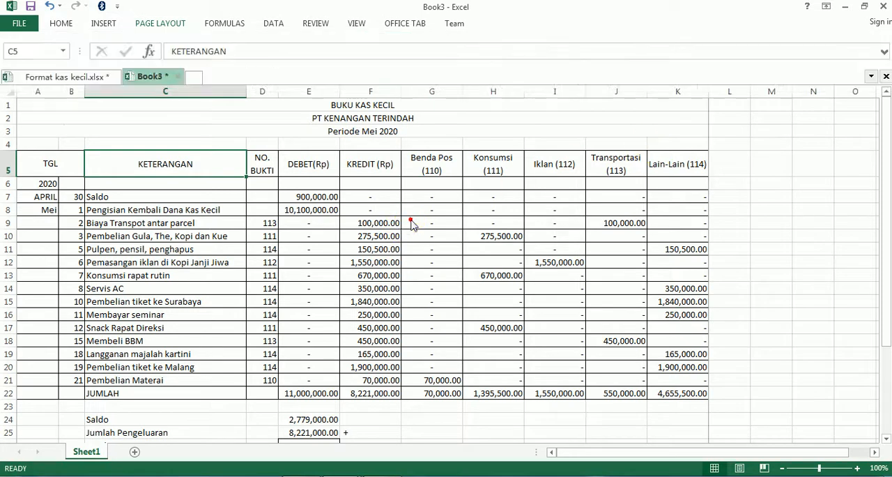
- Set the Book3 printout's height to 1 page and check the page break around the signature rows
scroll(412, 219, down, 4)
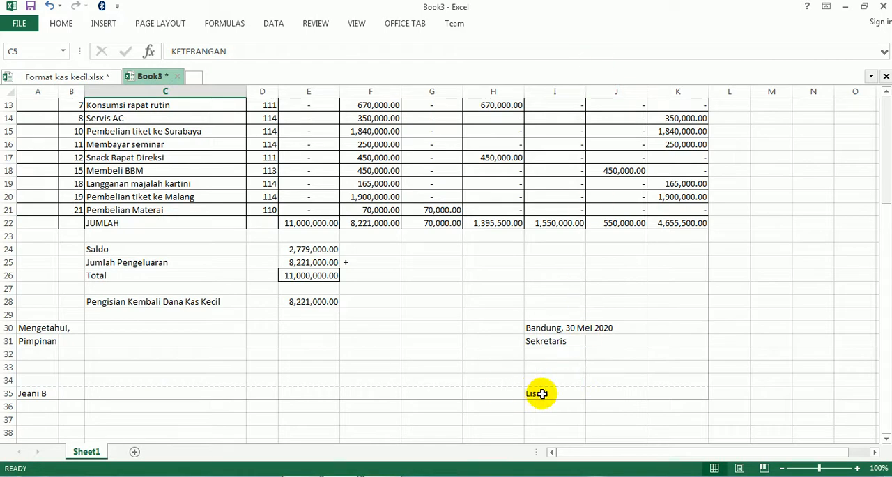
scroll(272, 358, up, 4)
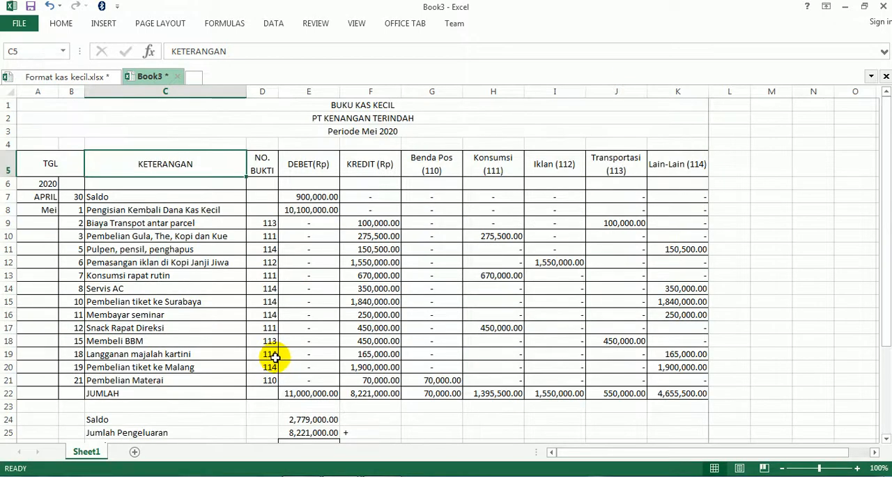
click(162, 23)
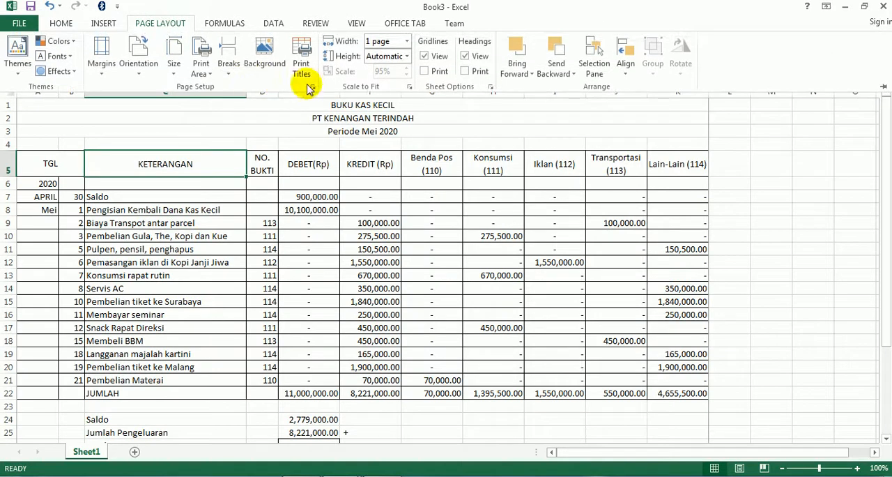
click(406, 57)
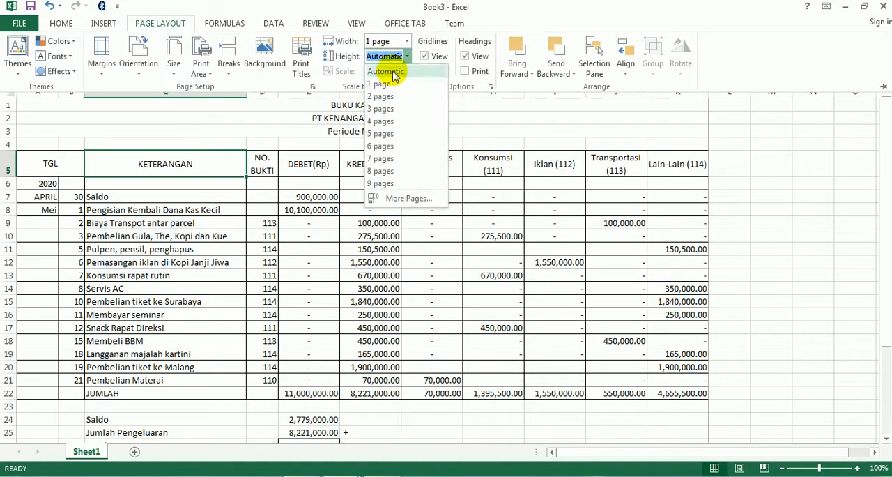
click(386, 83)
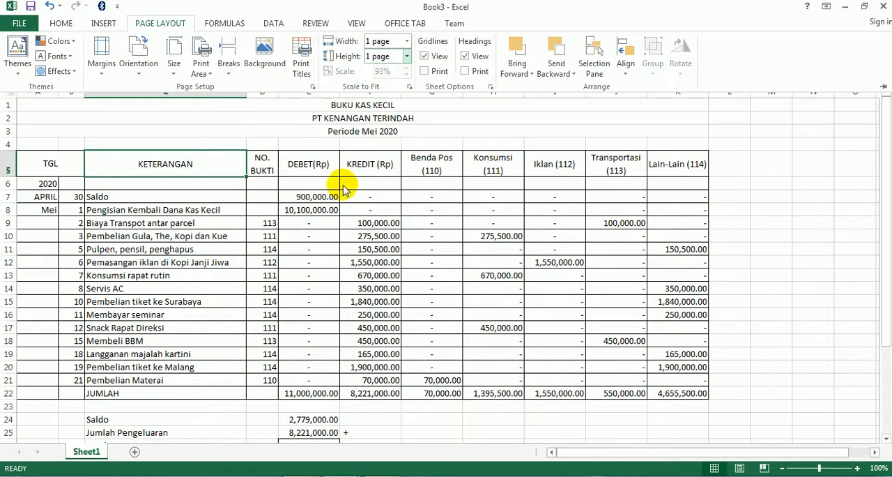
click(362, 315)
scroll(366, 307, down, 6)
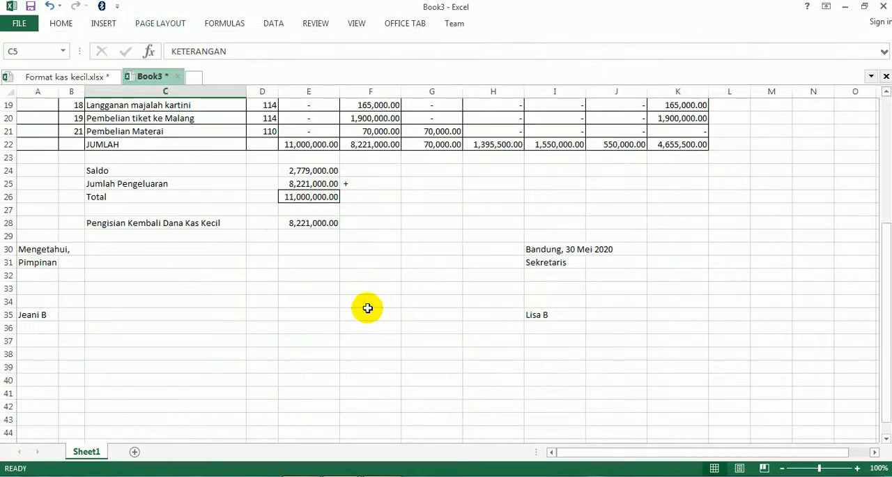
scroll(241, 291, up, 6)
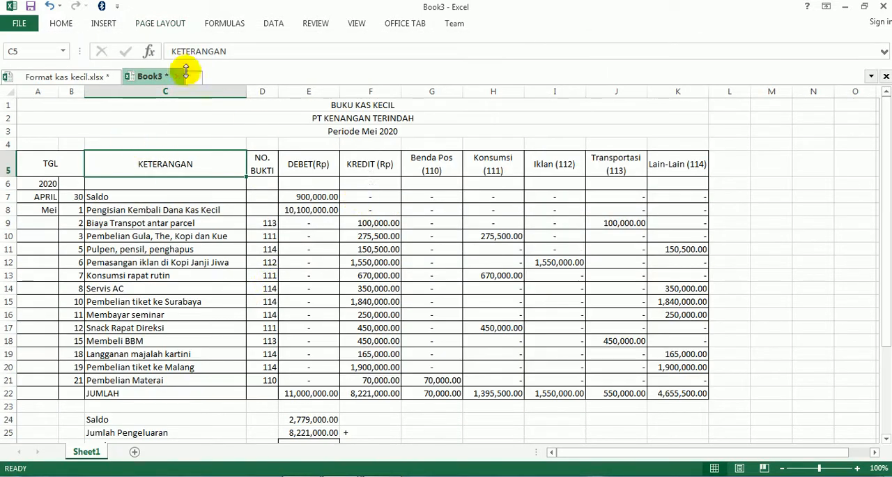
click(171, 26)
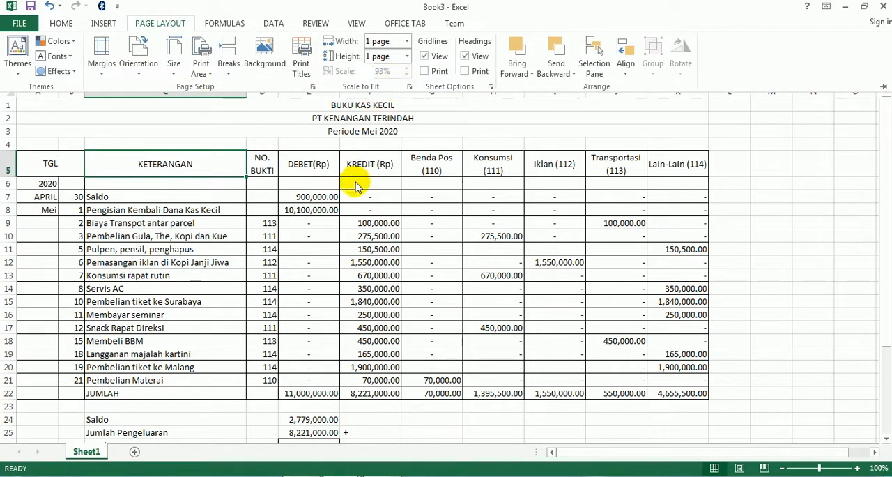
click(299, 249)
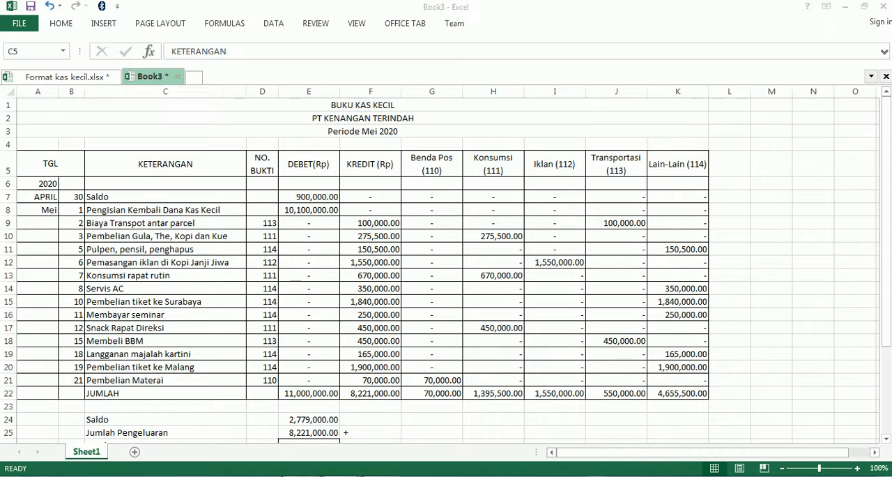
- Read the printing instructions in point 14f of KAS KECIL.pdf and open the print preview of the Book3 sheet
click(319, 475)
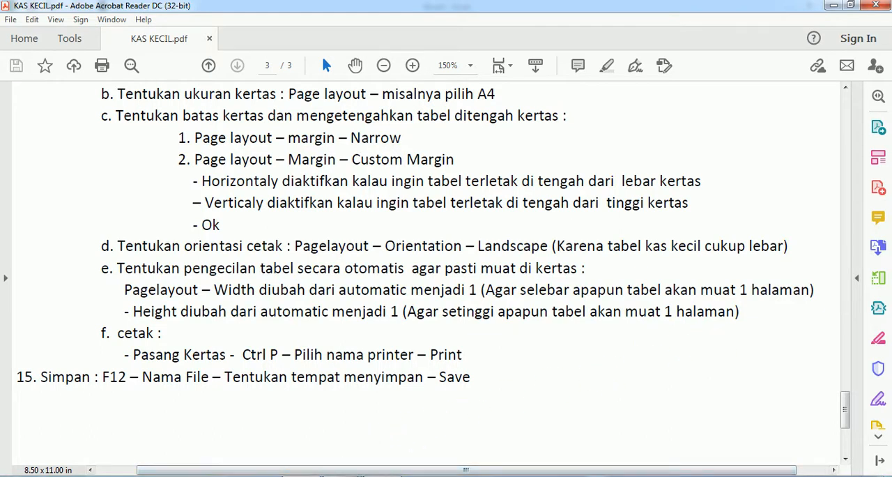
click(384, 426)
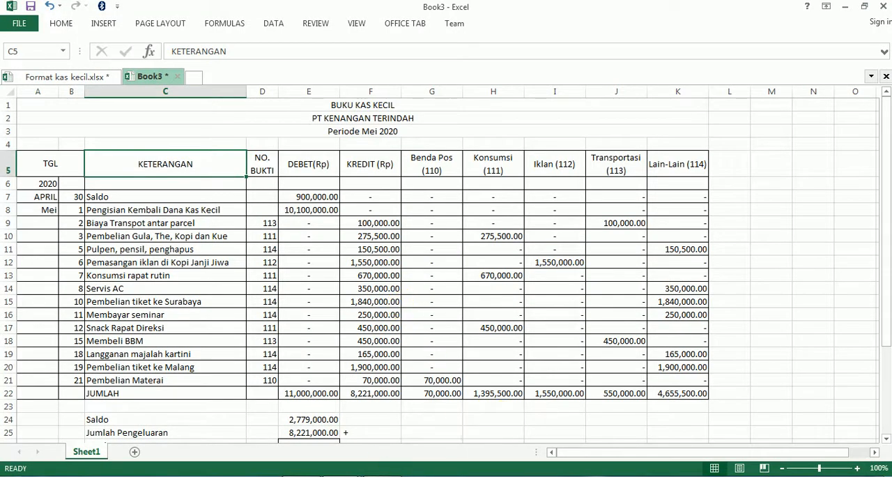
click(385, 476)
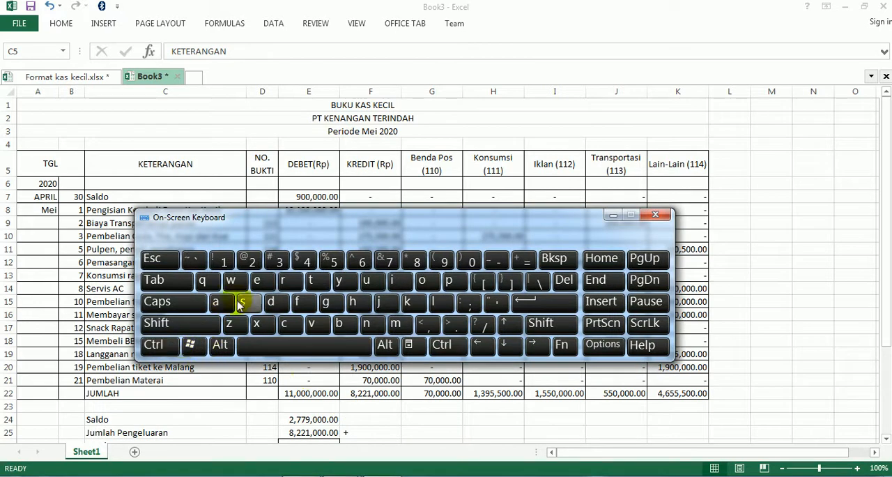
click(612, 214)
click(520, 256)
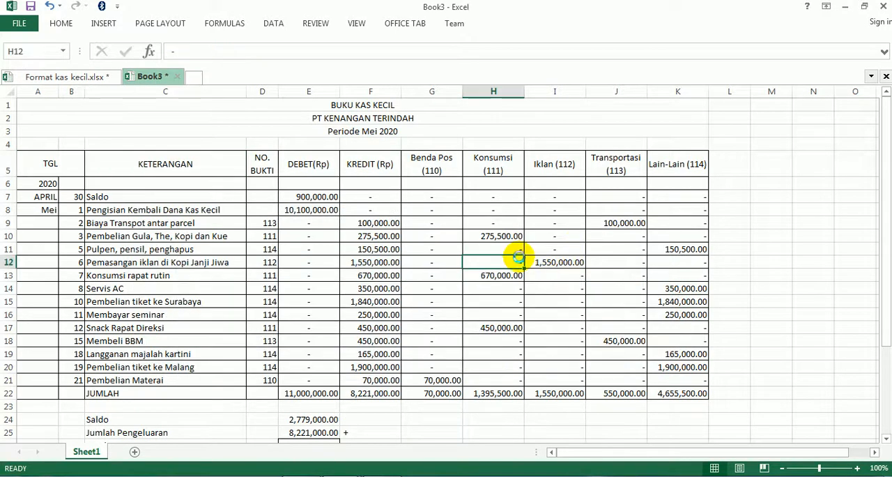
key(ctrl+p)
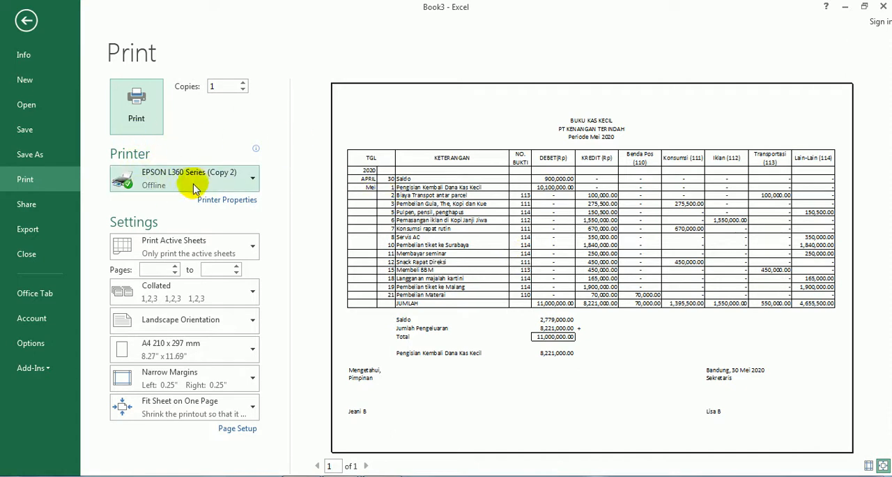
mouse_move(203, 185)
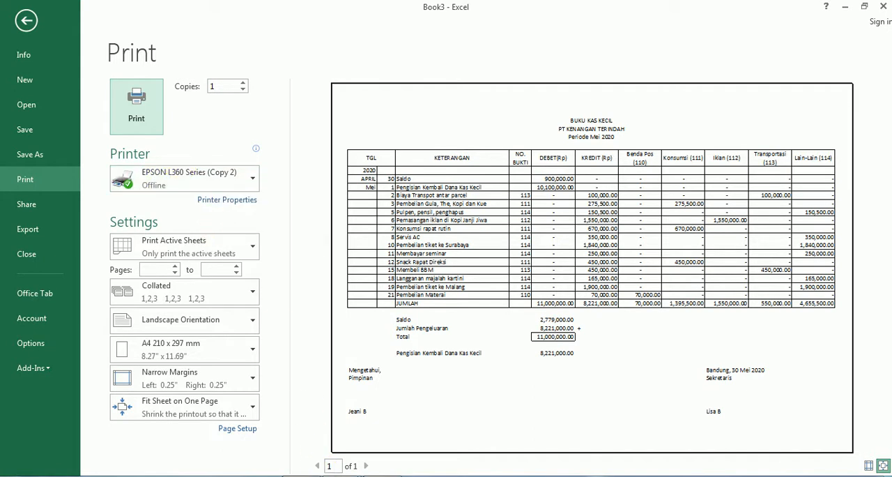
- Try to print the Book3 sheet on the EPSON L360 Series (Copy 2), and cancel the print job
click(302, 476)
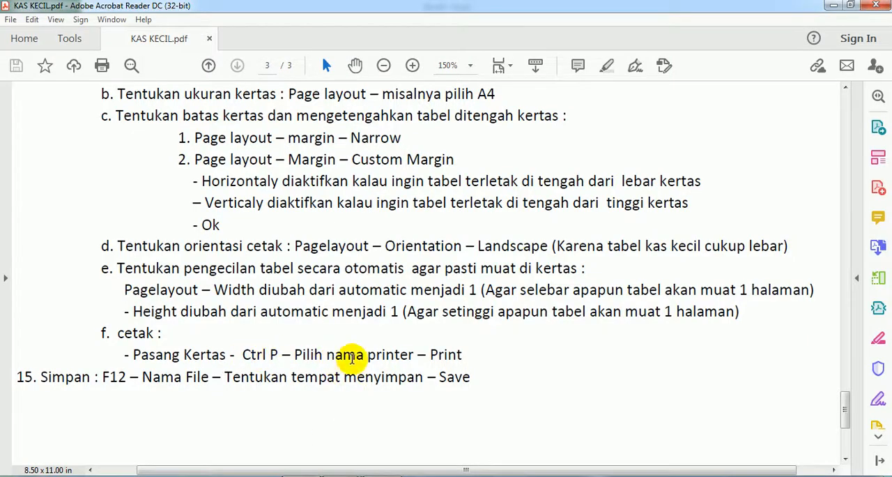
click(295, 476)
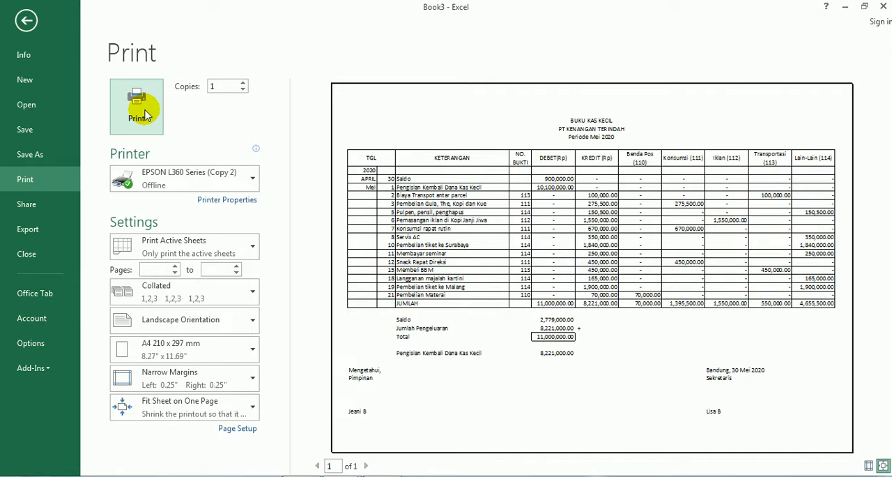
click(139, 111)
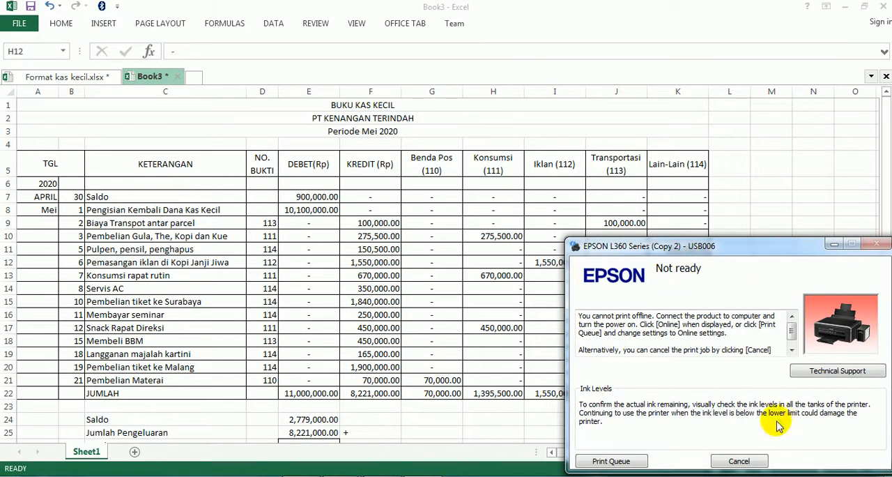
click(739, 461)
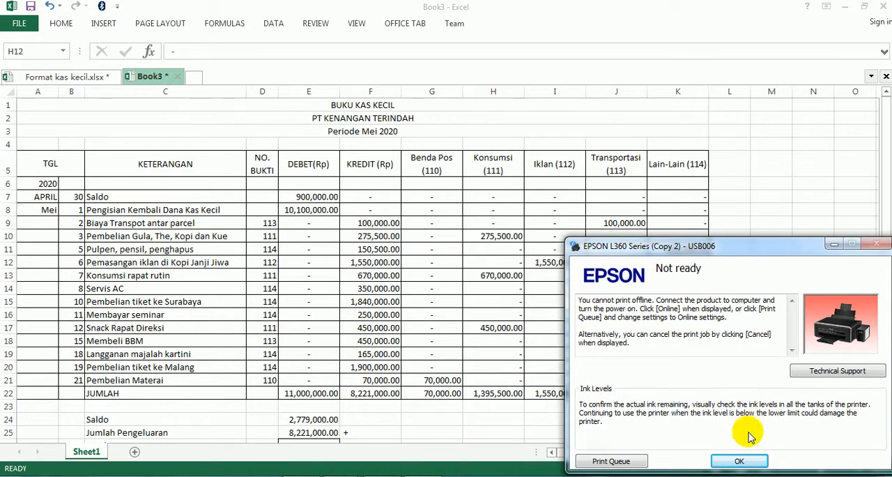
click(739, 461)
click(492, 286)
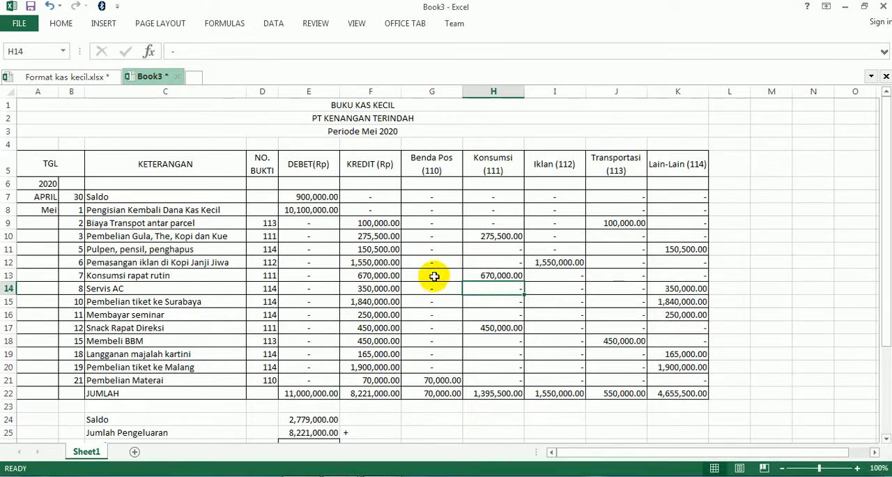
scroll(361, 244, down, 4)
scroll(361, 244, up, 4)
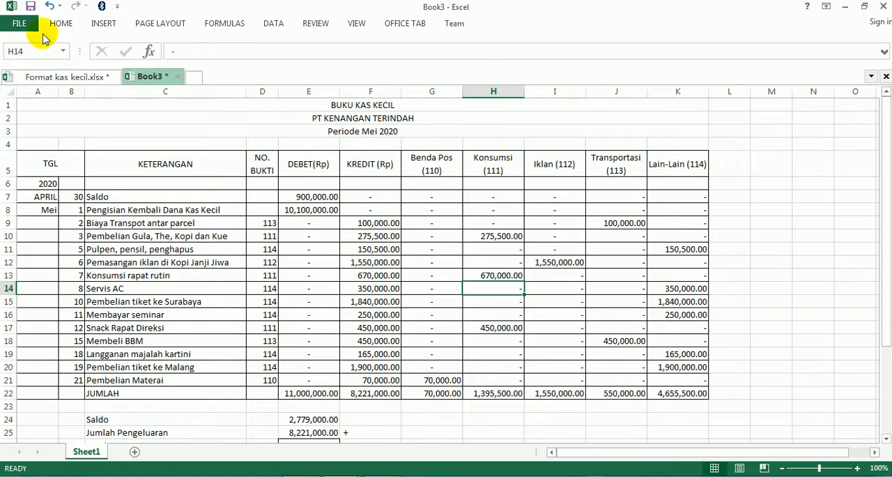
click(20, 23)
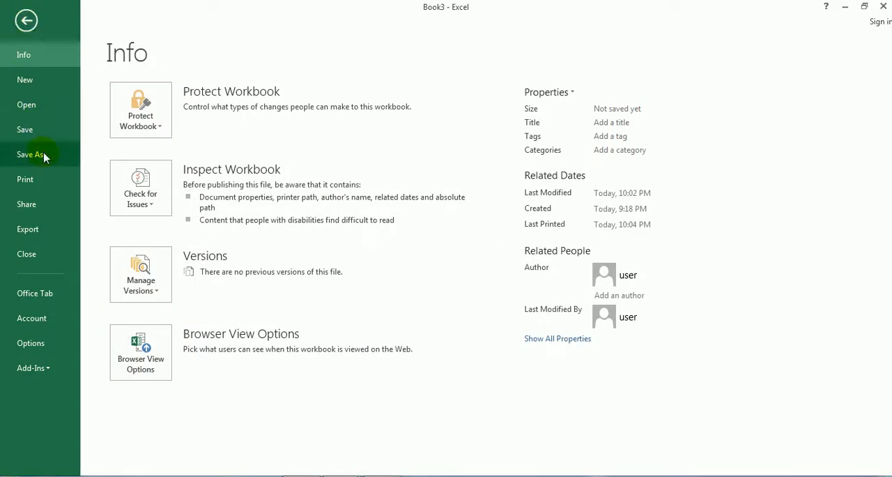
key(Escape)
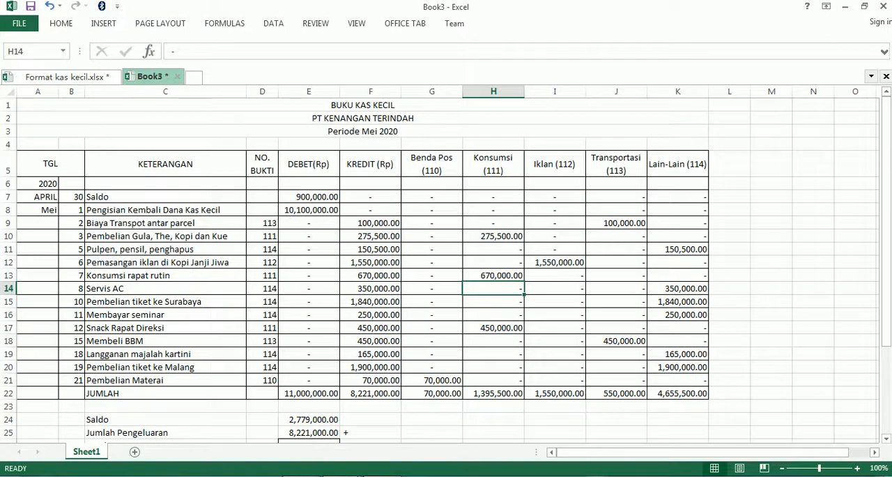
click(431, 476)
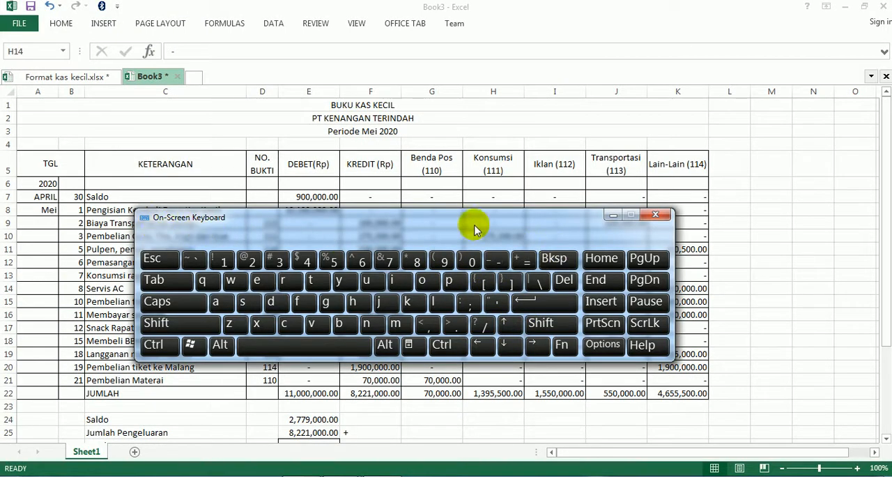
click(612, 216)
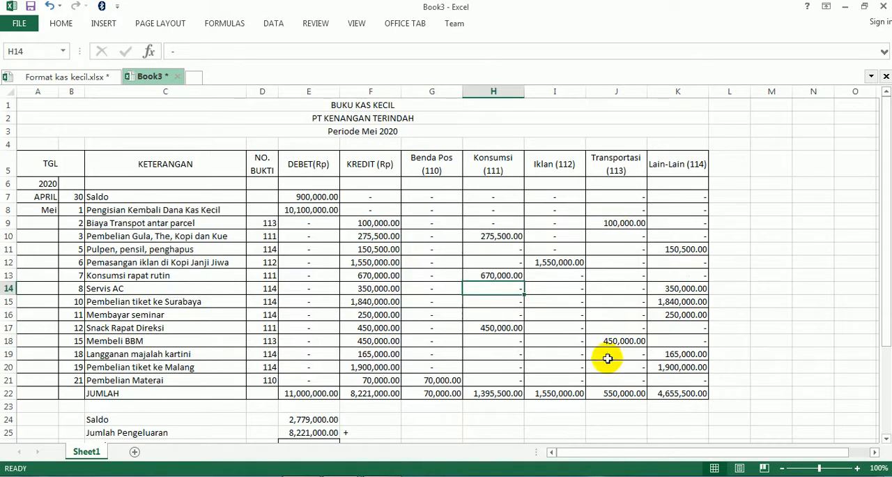
- Save the workbook as Kas Kecil in the Documents library, in Excel Workbook (*.xlsx) format
click(570, 368)
key(F12)
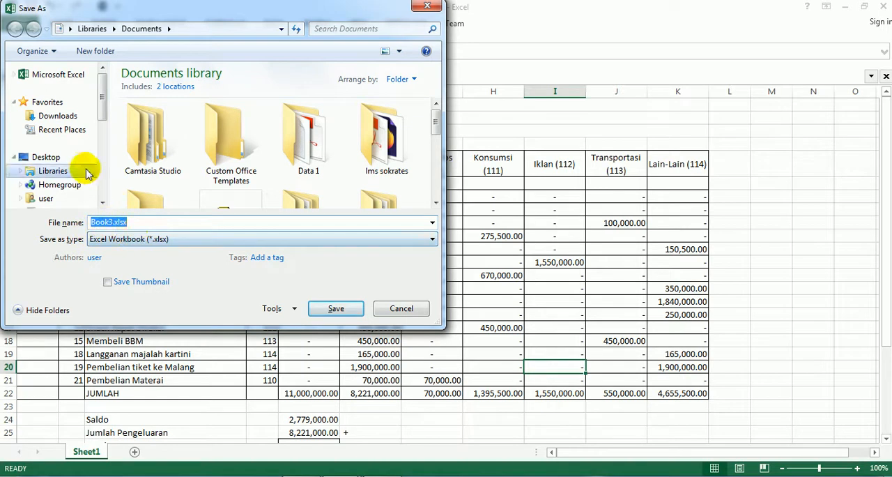
mouse_move(102, 98)
mouse_down()
mouse_move(102, 106)
mouse_move(100, 94)
mouse_up()
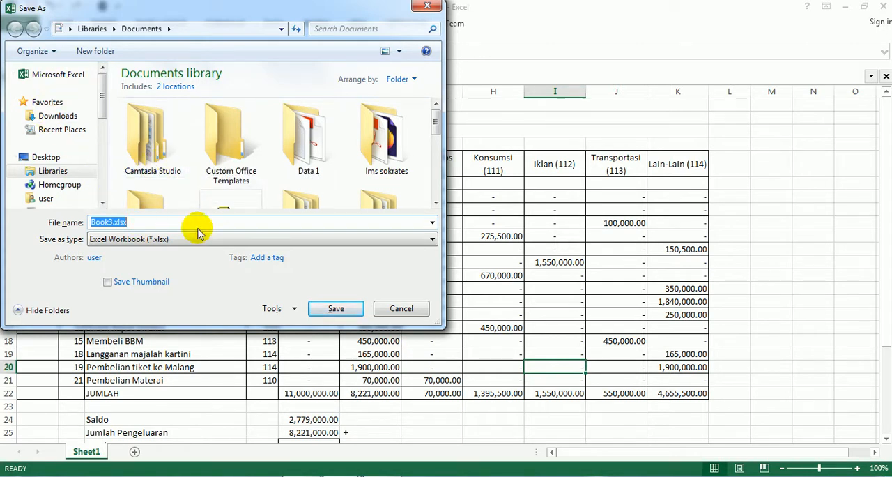
text(Kas Kecil)
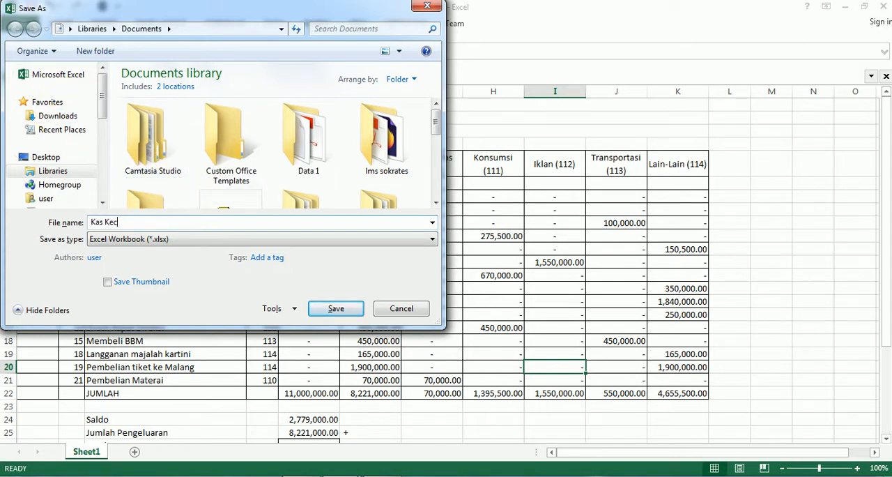
click(328, 308)
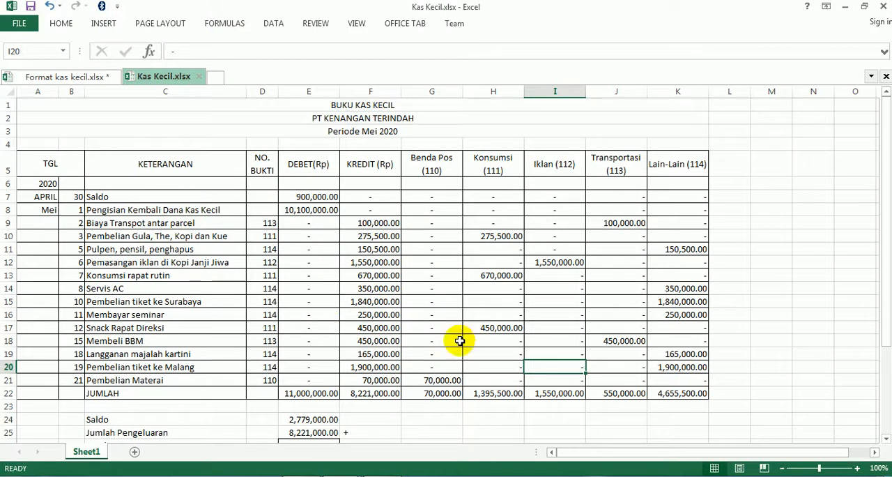
click(440, 315)
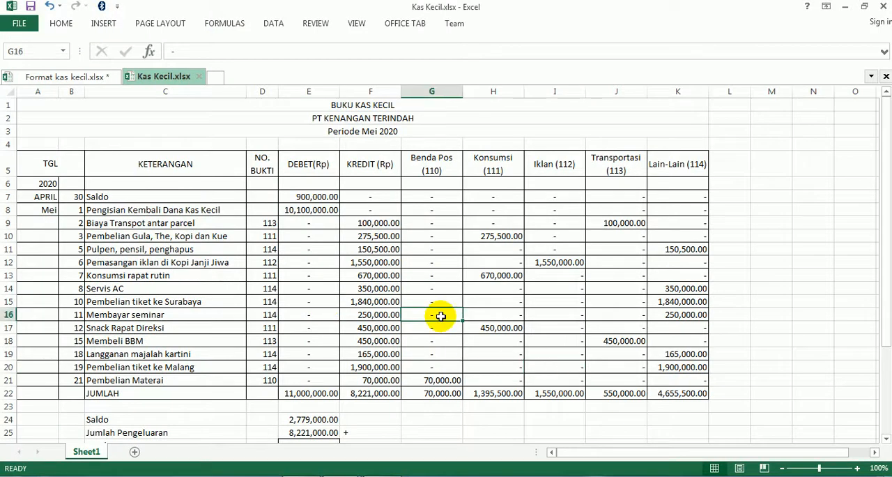
scroll(440, 316, down, 3)
scroll(440, 316, up, 2)
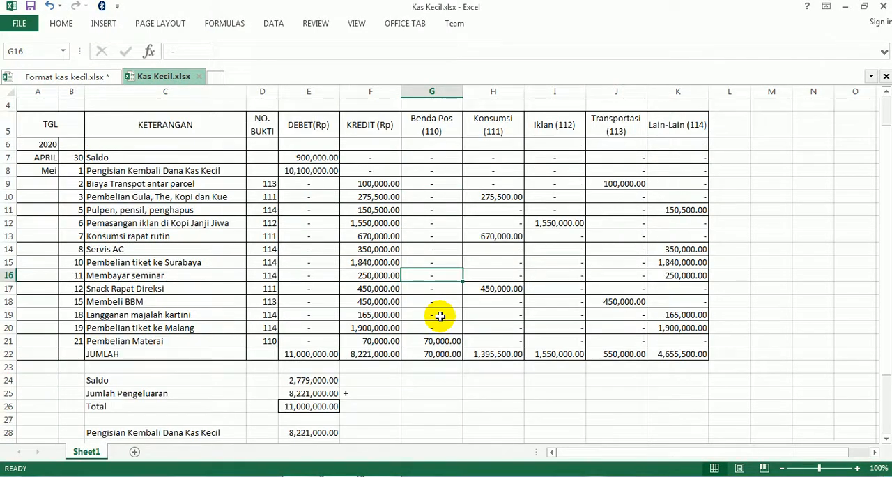